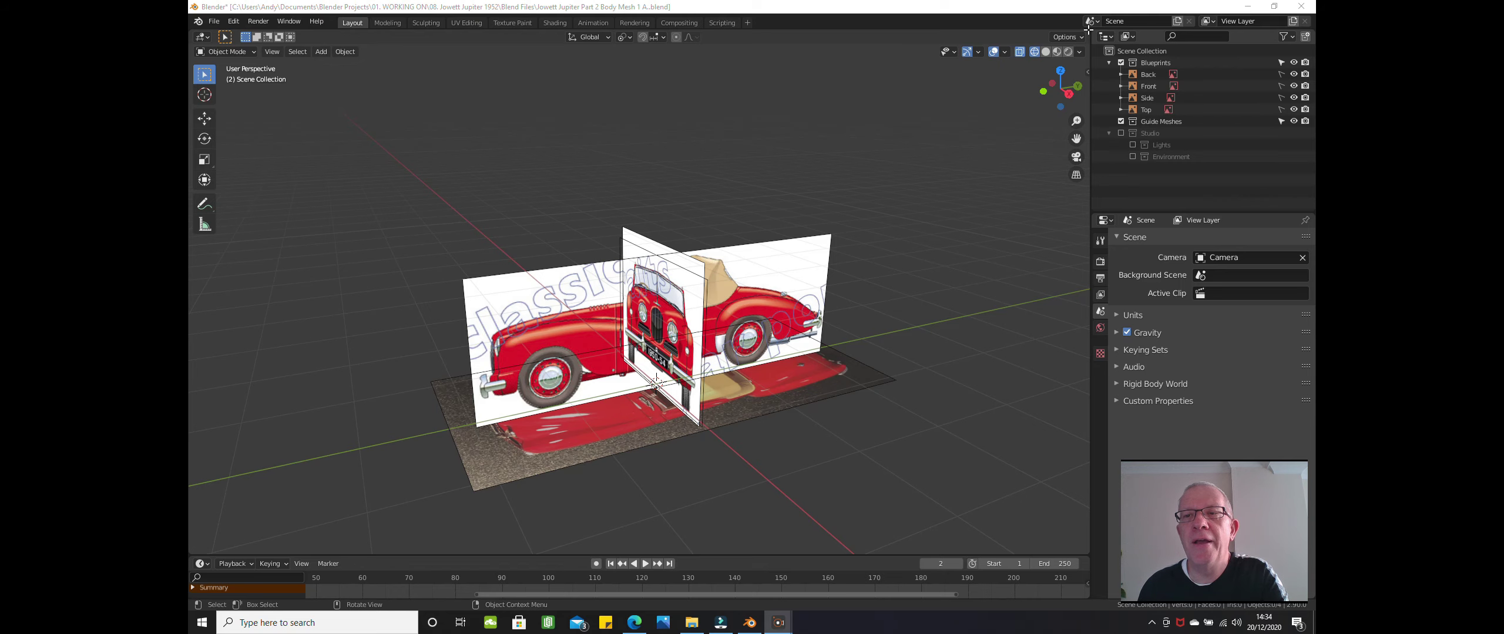
- Split the 3D viewport vertically and turn the new area into an Image Editor
drag(1065, 36, 839, 77)
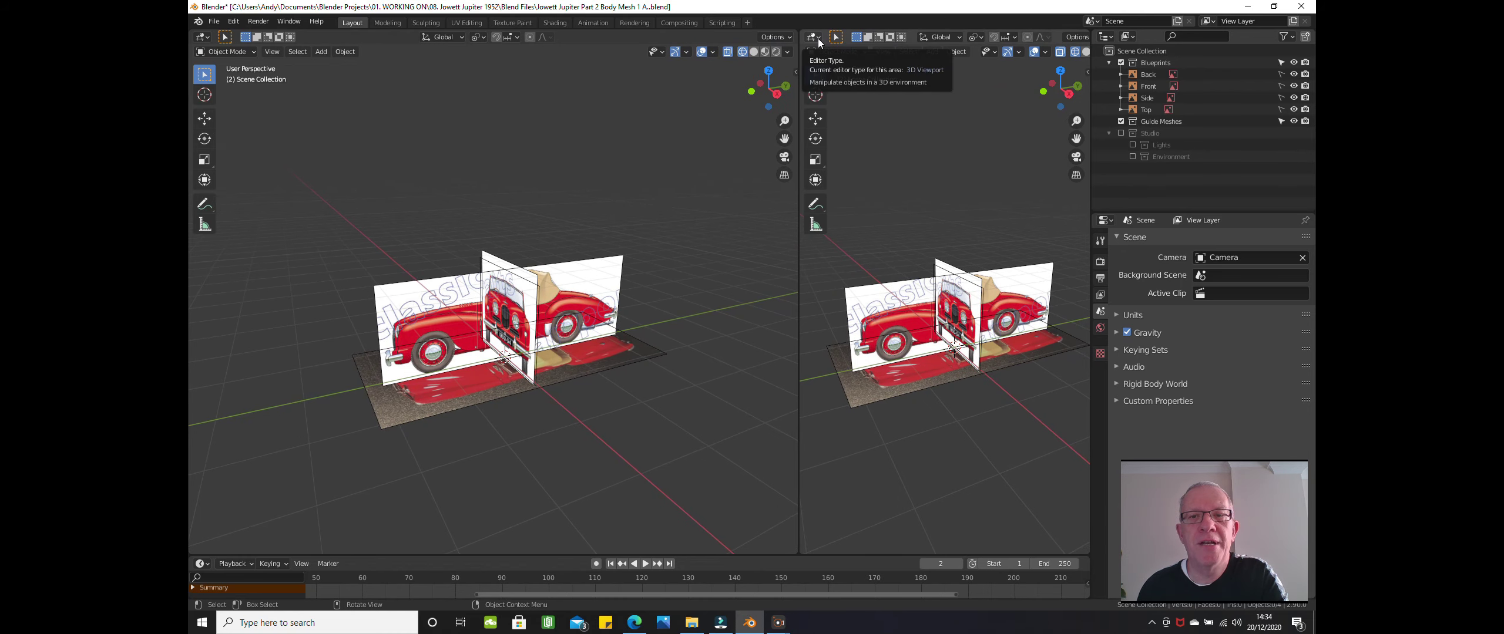
click(818, 38)
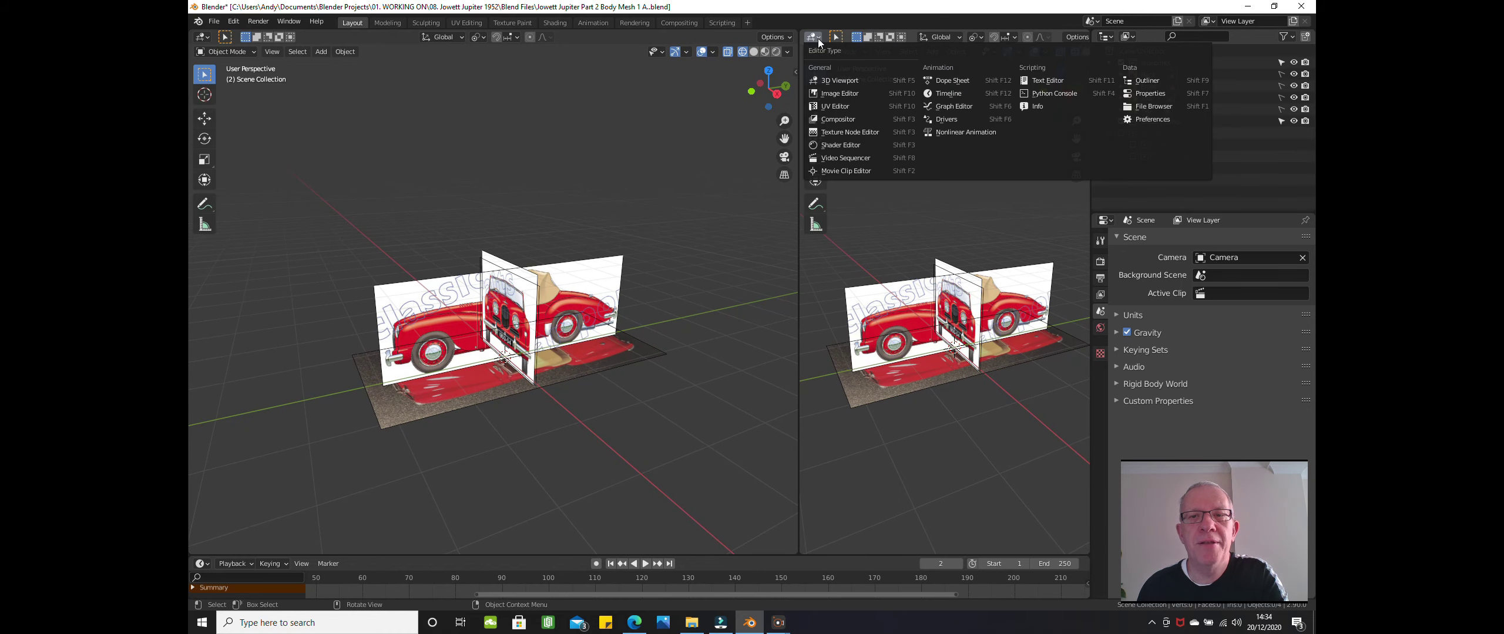
click(829, 93)
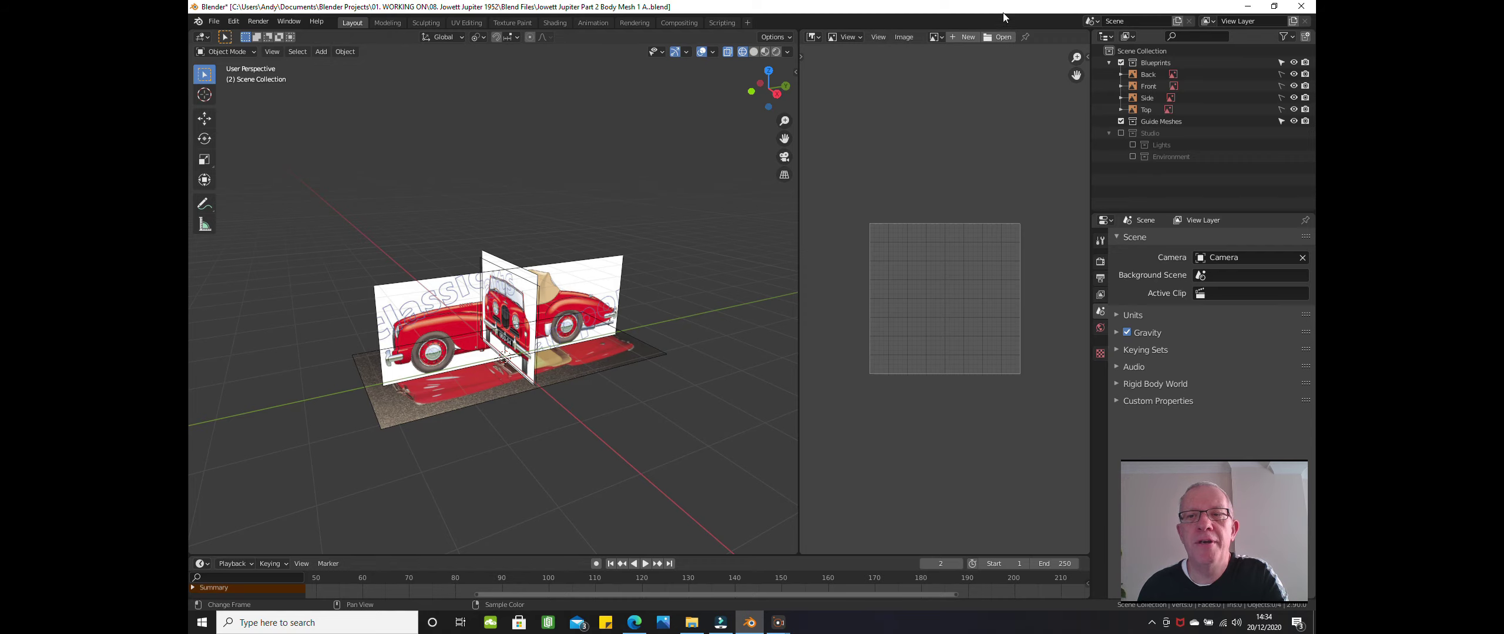
- Open the photo Jowett Jupiter.jpg from the Isometric View folder inside Reference Images in the Image Editor
click(1000, 37)
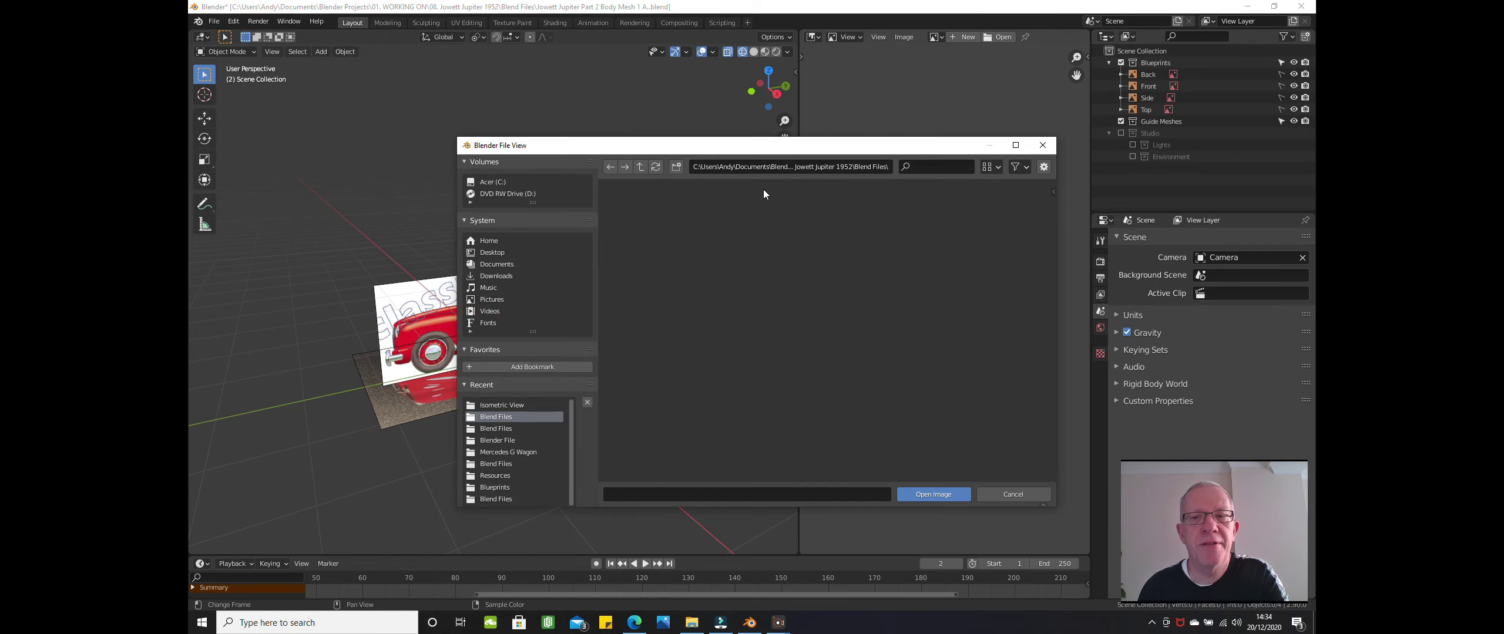
click(641, 167)
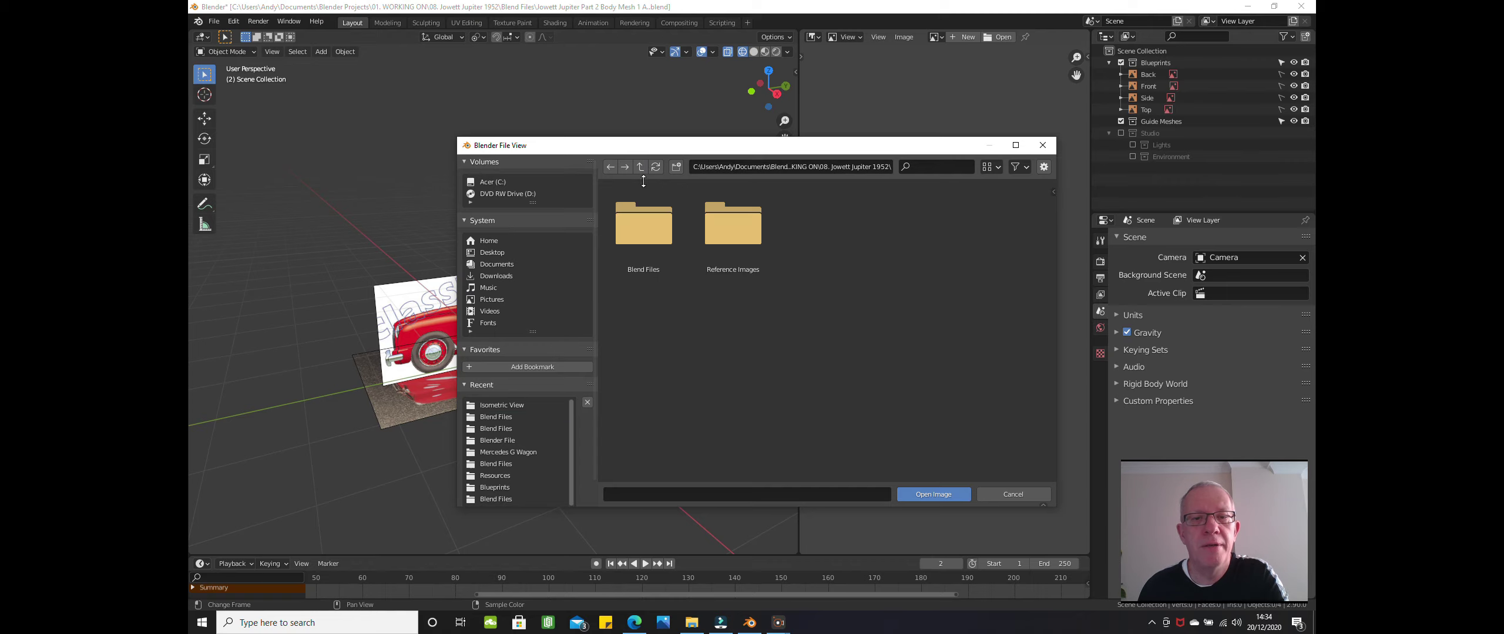
double_click(714, 229)
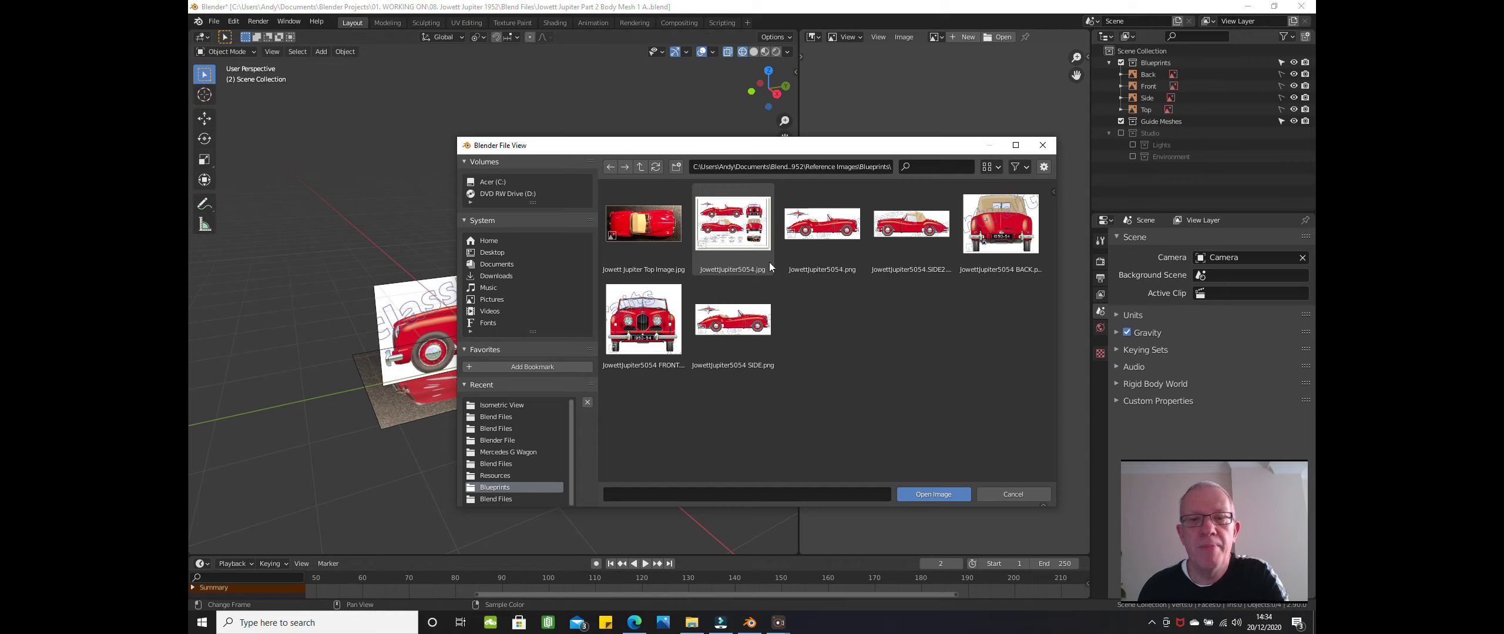
click(646, 169)
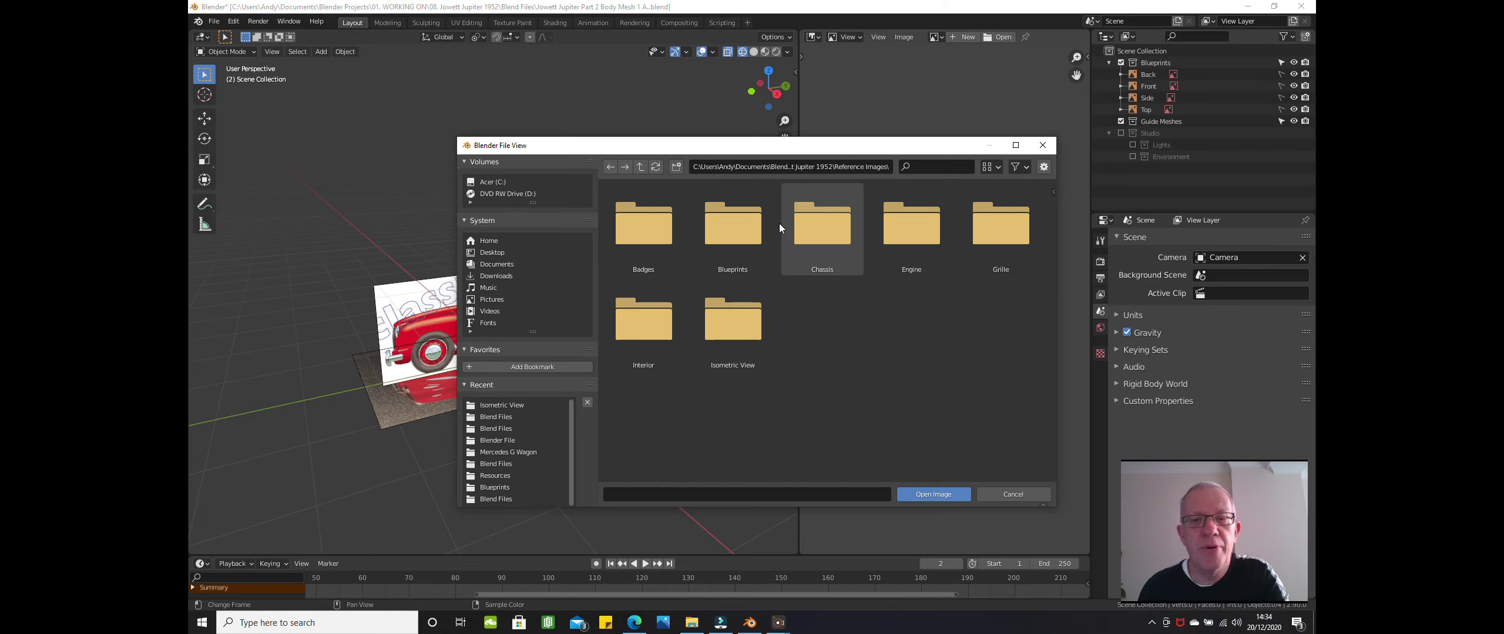
double_click(737, 327)
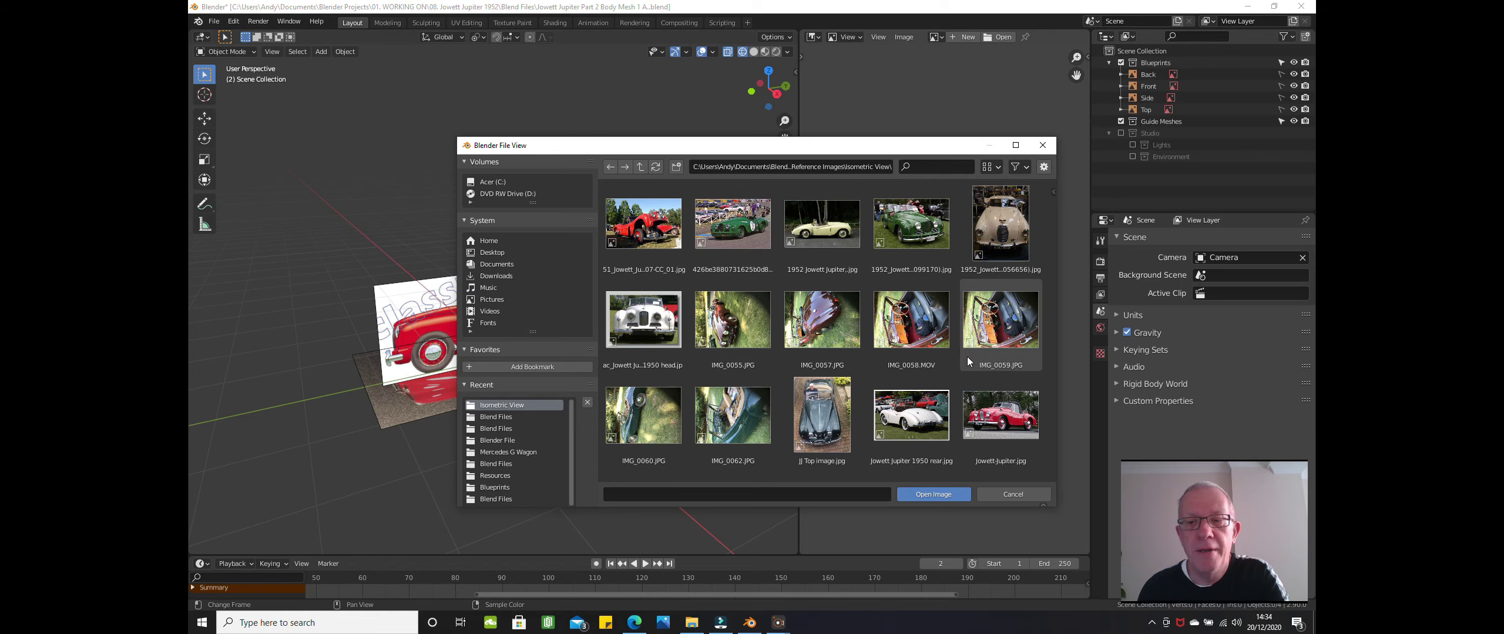
click(989, 421)
click(940, 494)
- Widen the Image Editor area so the car photo takes up most of the workspace beside a narrow 3D viewport
scroll(952, 387, down, 3)
scroll(960, 349, up, 1)
scroll(959, 345, down, 4)
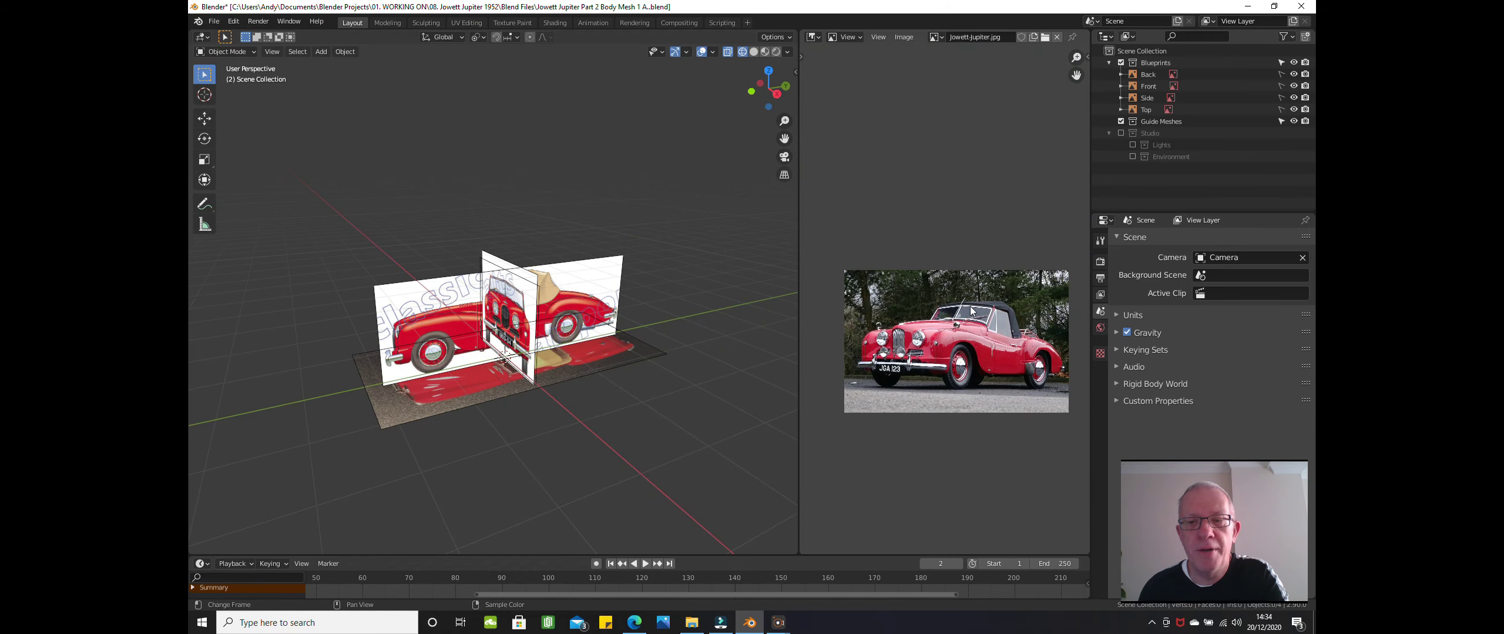
scroll(970, 312, up, 1)
middle_drag(970, 311, 980, 262)
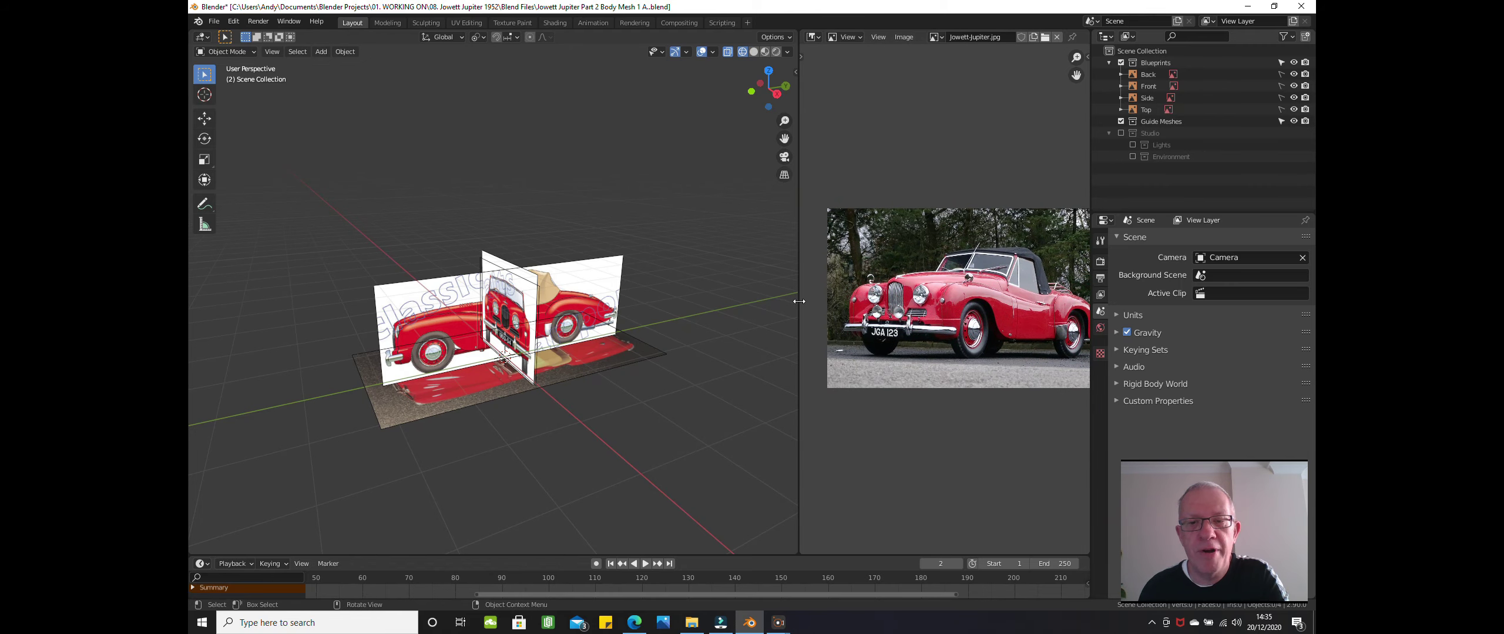
drag(799, 301, 962, 300)
scroll(1008, 280, up, 5)
middle_drag(1029, 320, 954, 317)
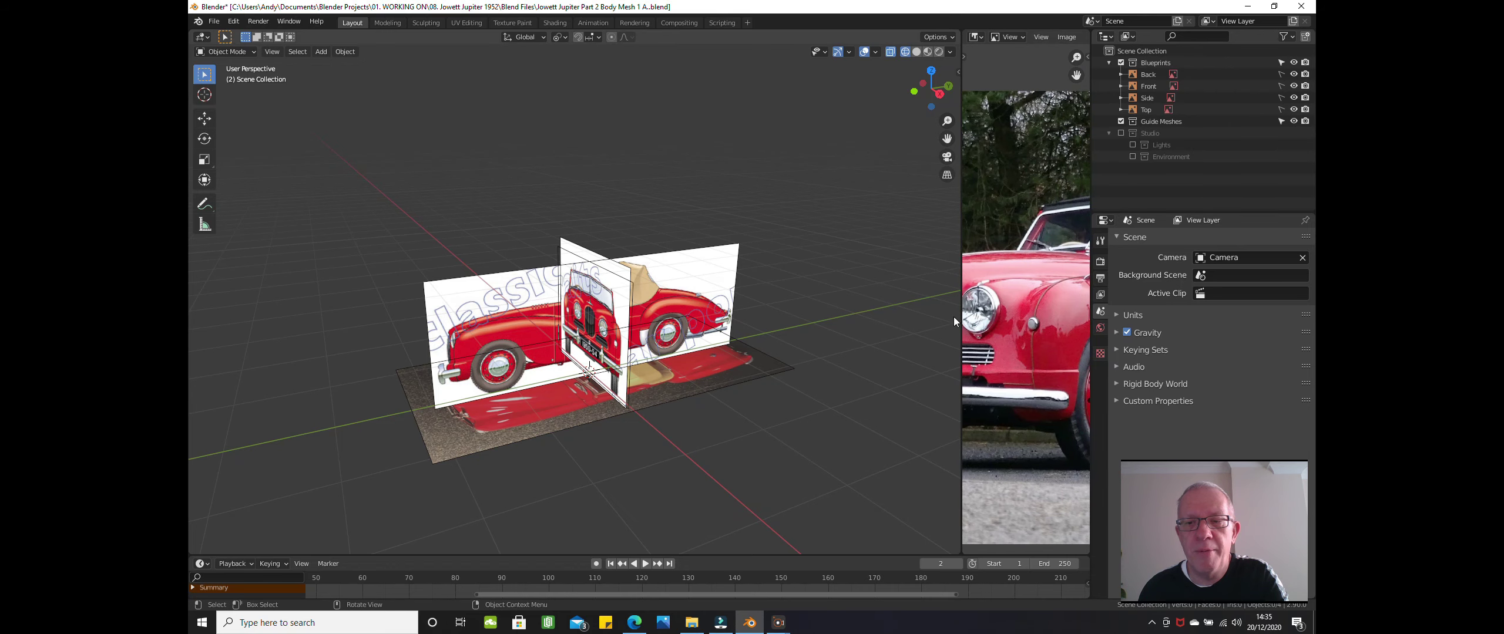
drag(959, 244, 468, 276)
- Examine the front of the car in the reference photo, including the grille, headlights, bonnet and front wing
scroll(801, 313, down, 2)
scroll(801, 314, up, 2)
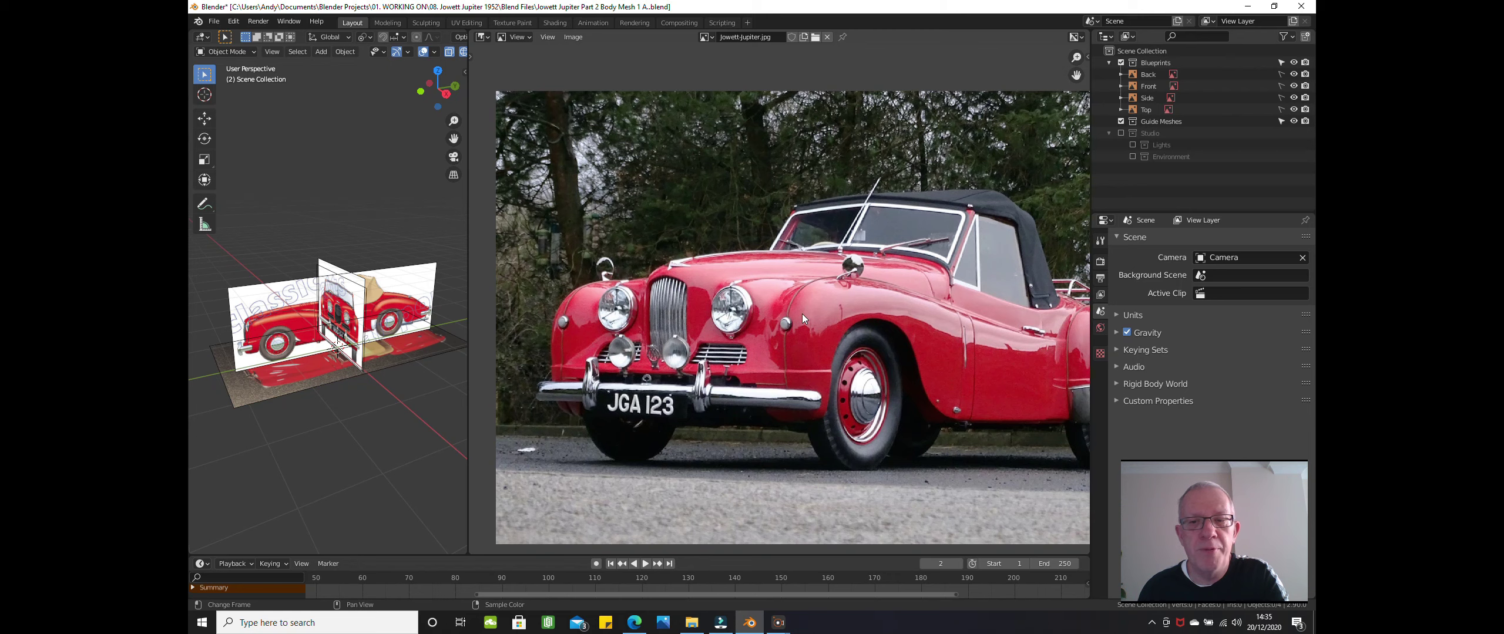
scroll(775, 355, up, 2)
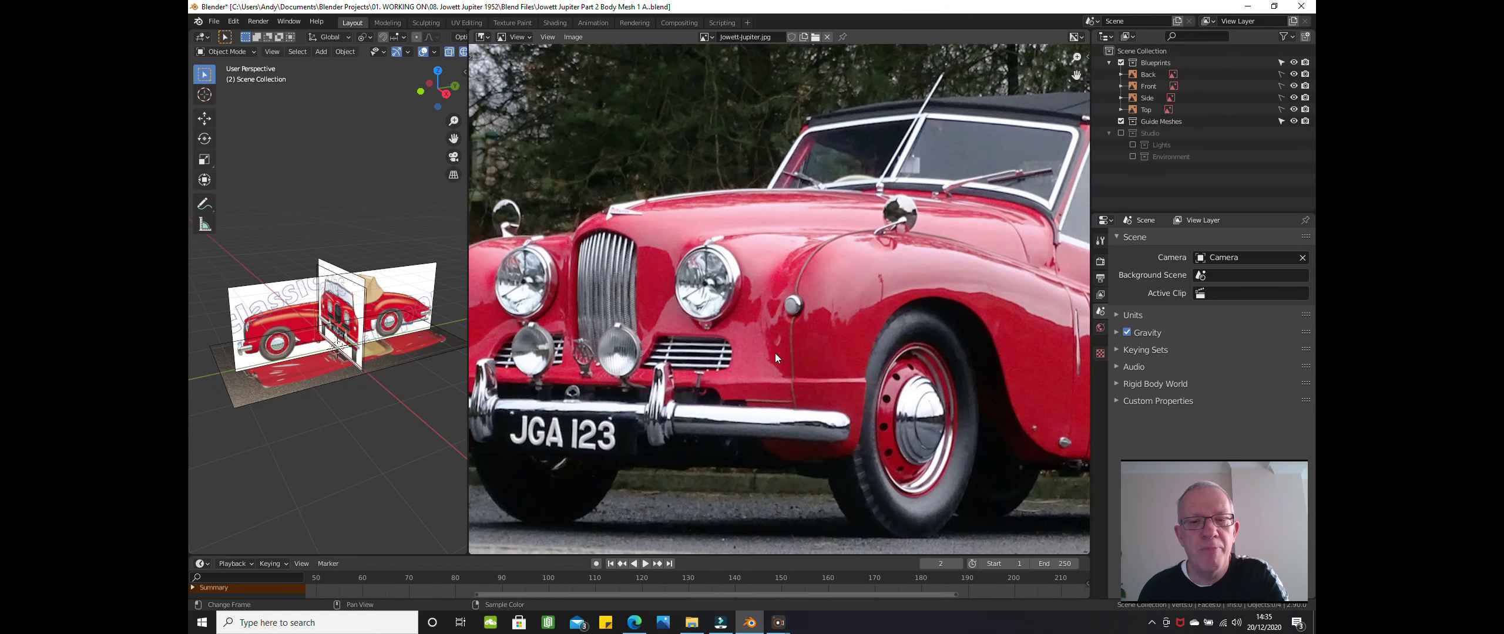
scroll(775, 353, down, 1)
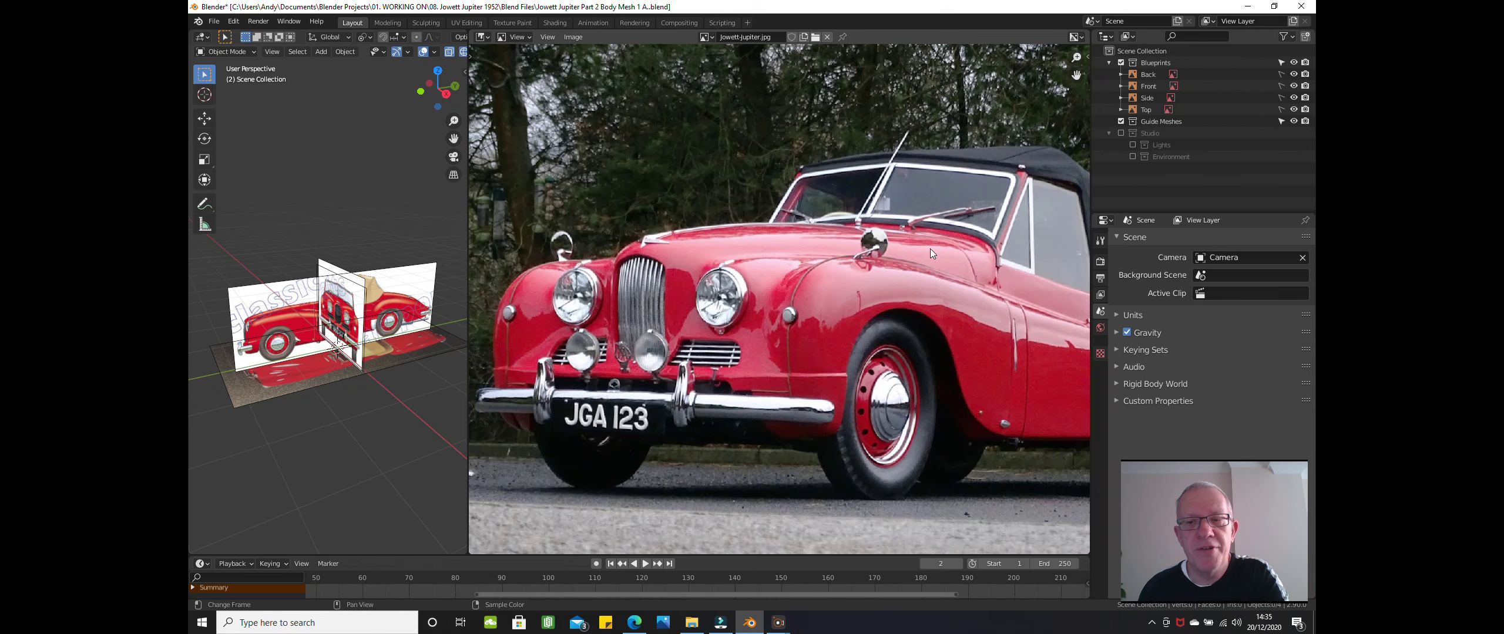
scroll(882, 287, down, 3)
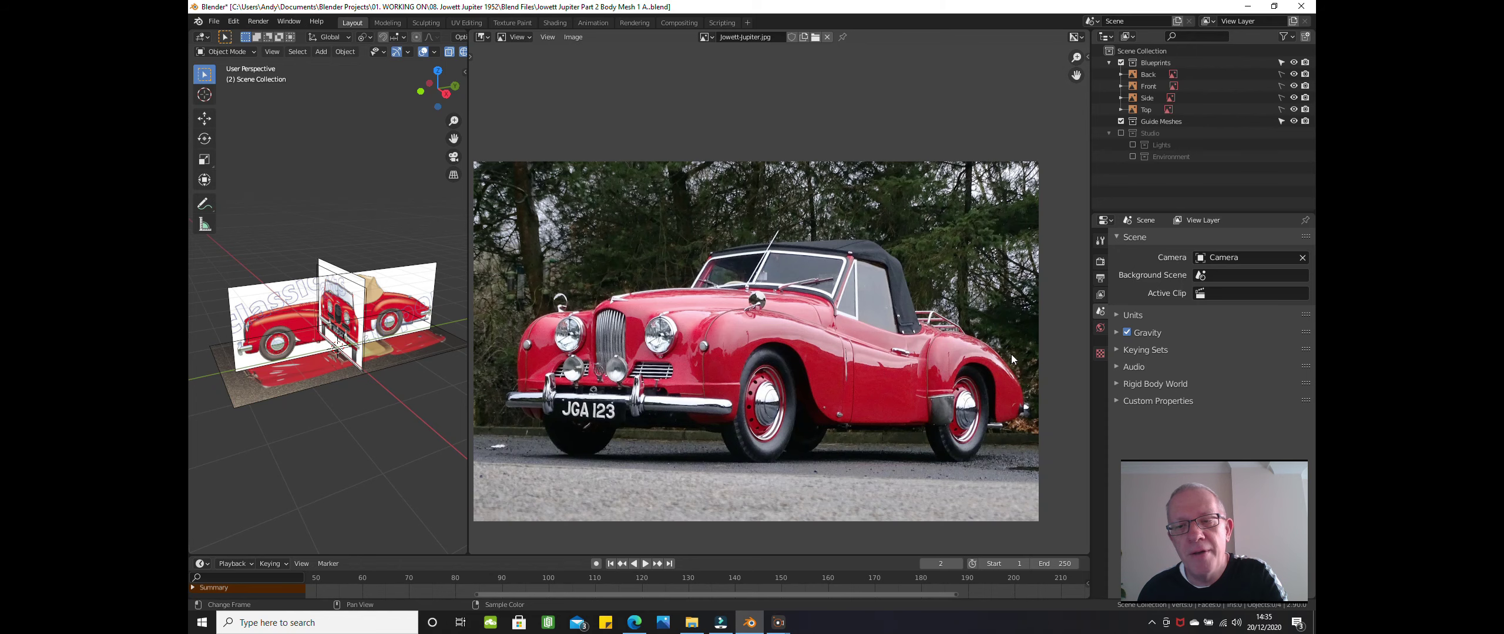
scroll(727, 361, up, 4)
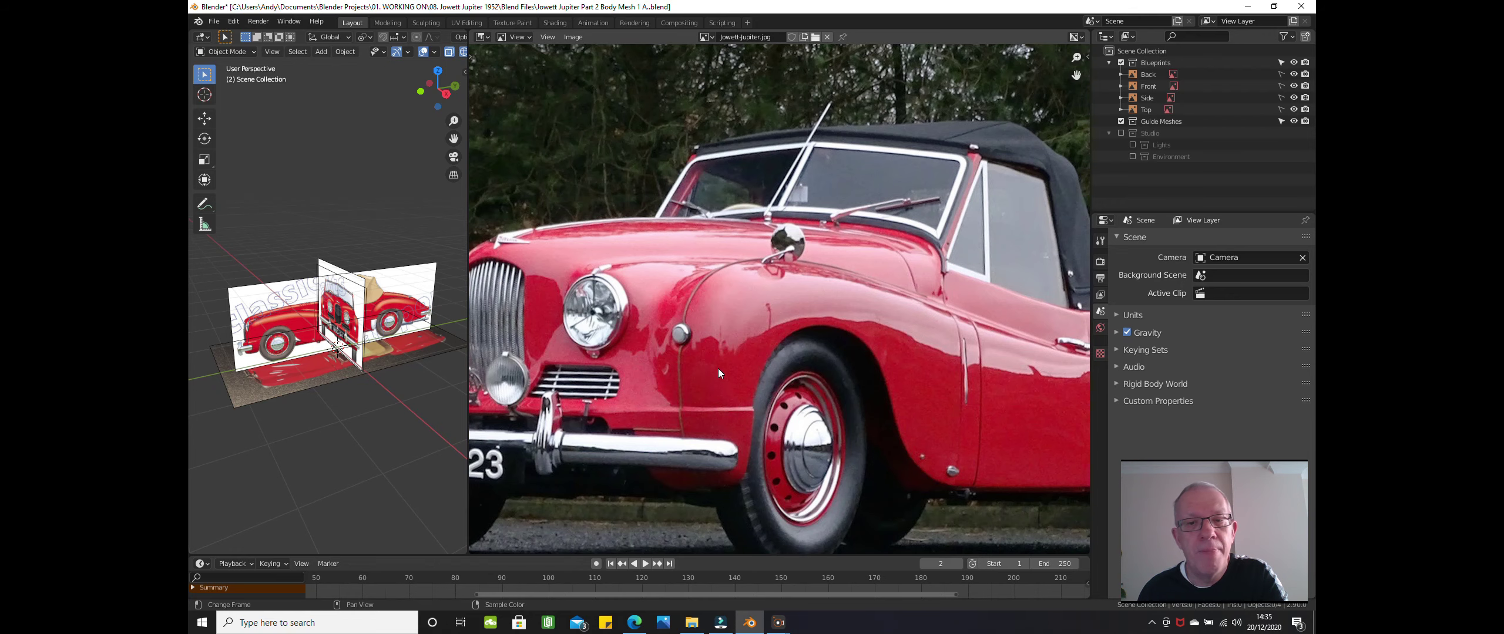
middle_drag(700, 348, 790, 364)
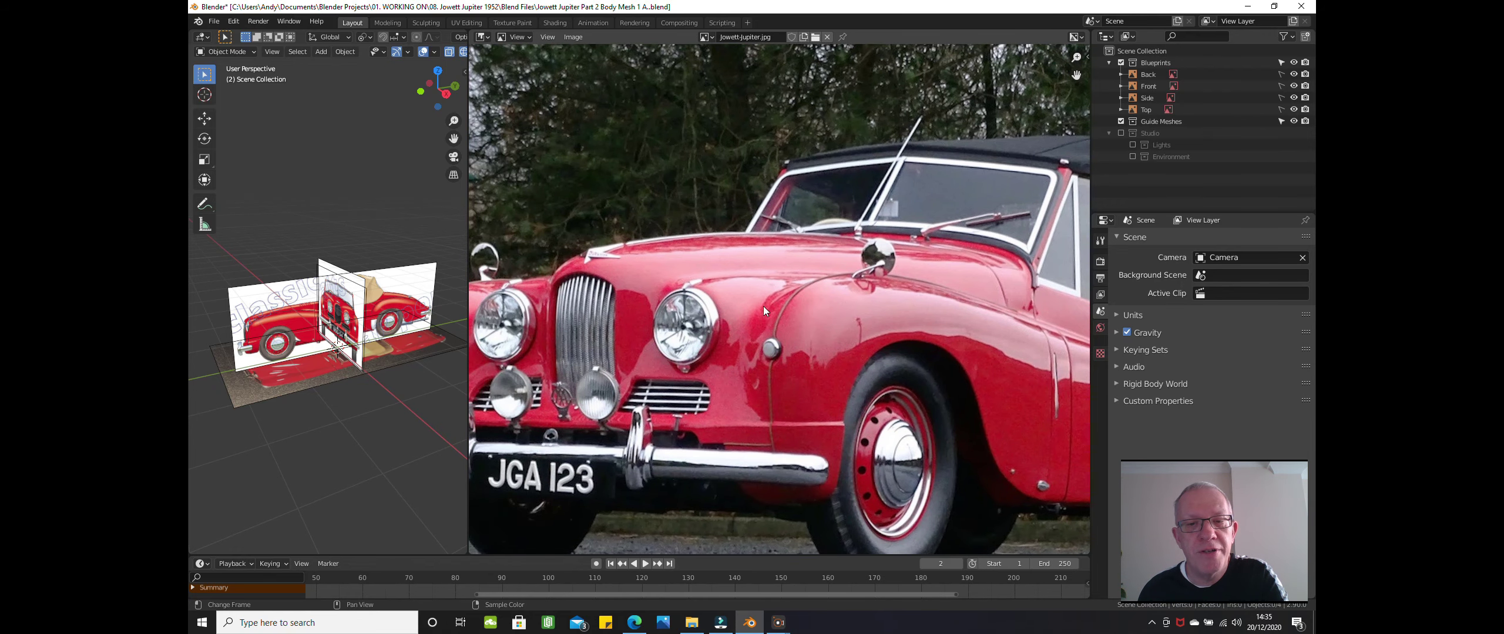
middle_drag(703, 322, 825, 326)
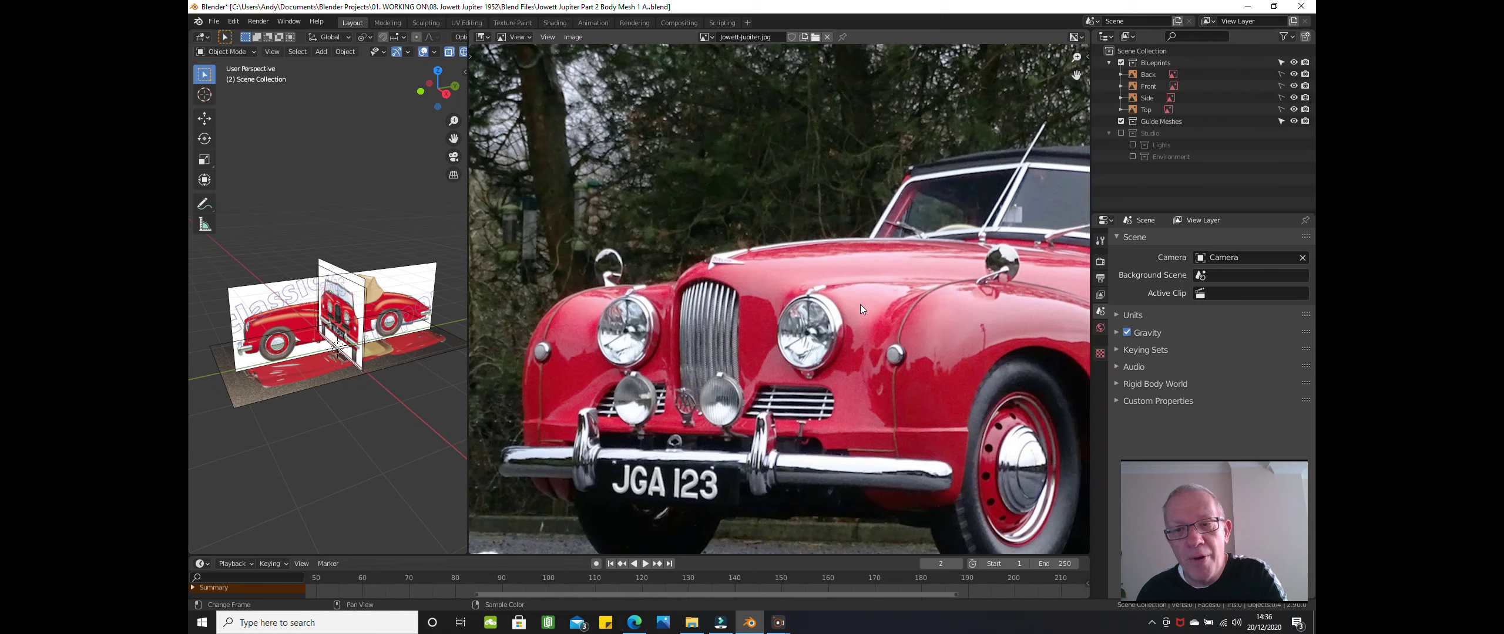
scroll(860, 304, up, 2)
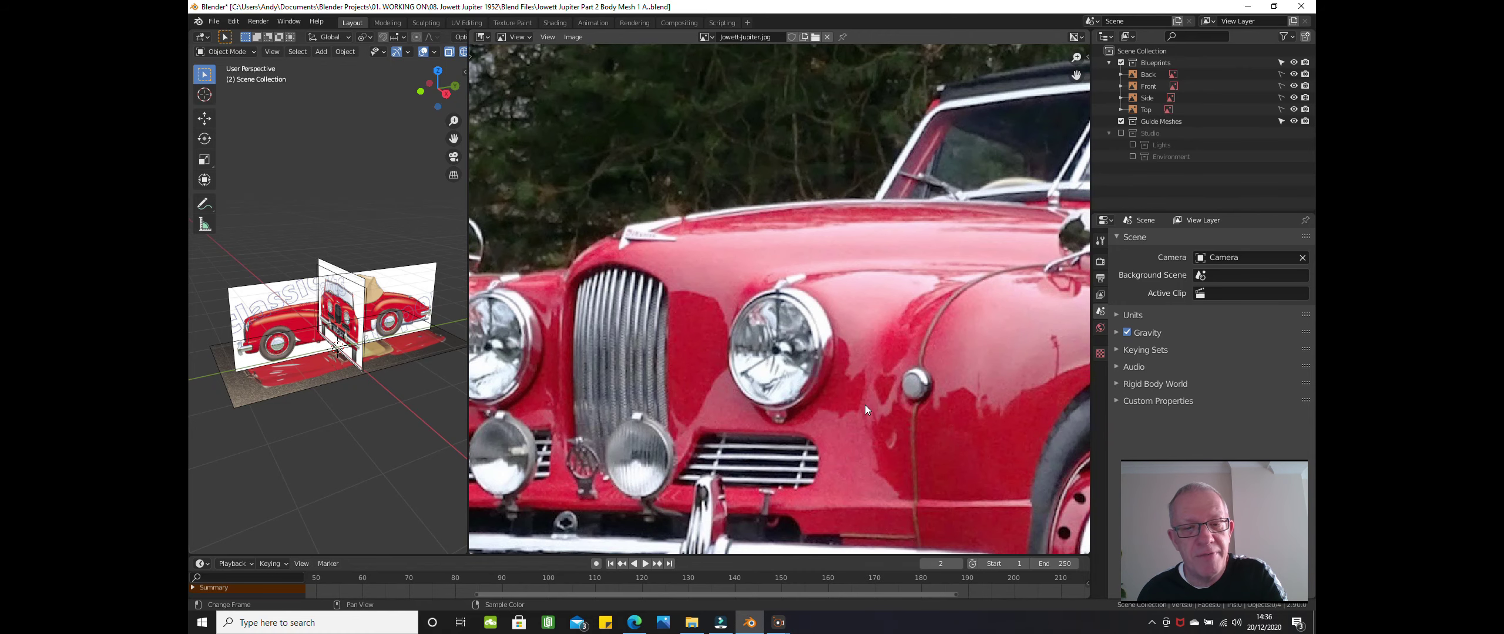
scroll(865, 404, down, 1)
- Examine the car's side and rear in the reference photo, including the door, rear wing and overall body shape
middle_drag(921, 387, 514, 388)
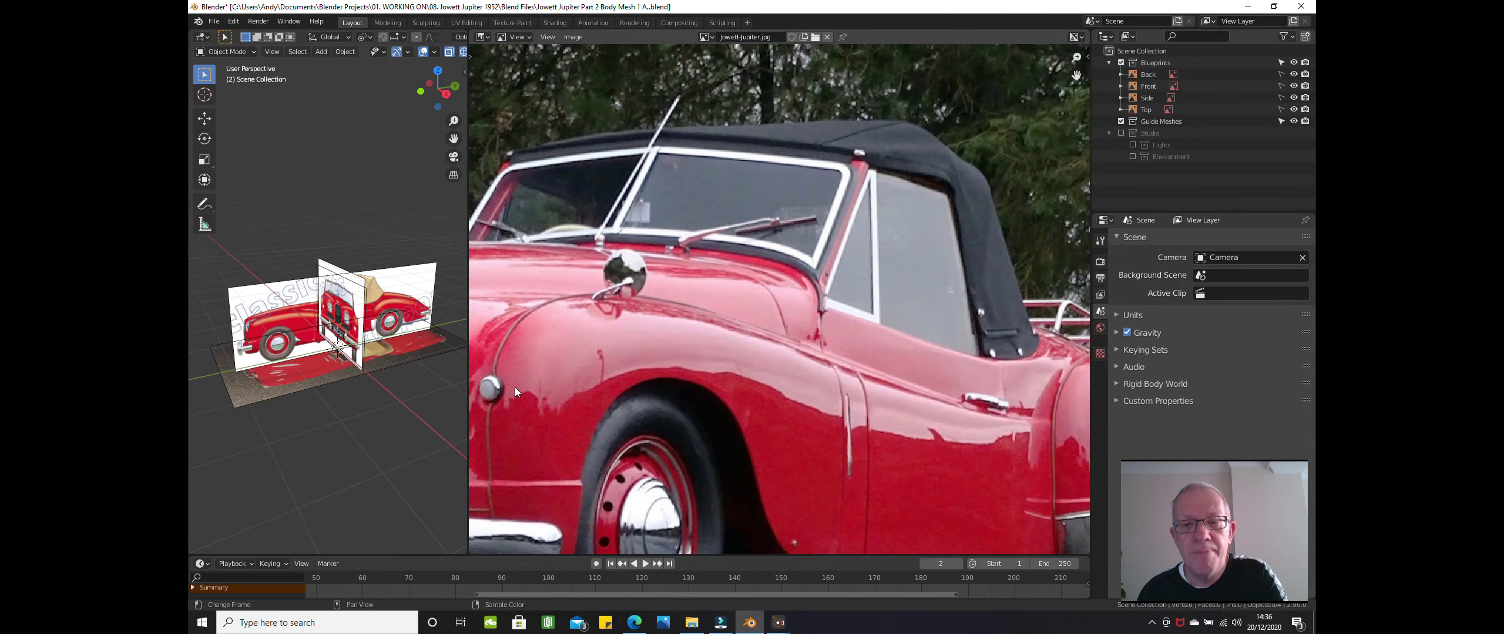
scroll(728, 406, down, 1)
middle_drag(728, 406, 652, 387)
scroll(762, 367, down, 1)
scroll(641, 437, up, 2)
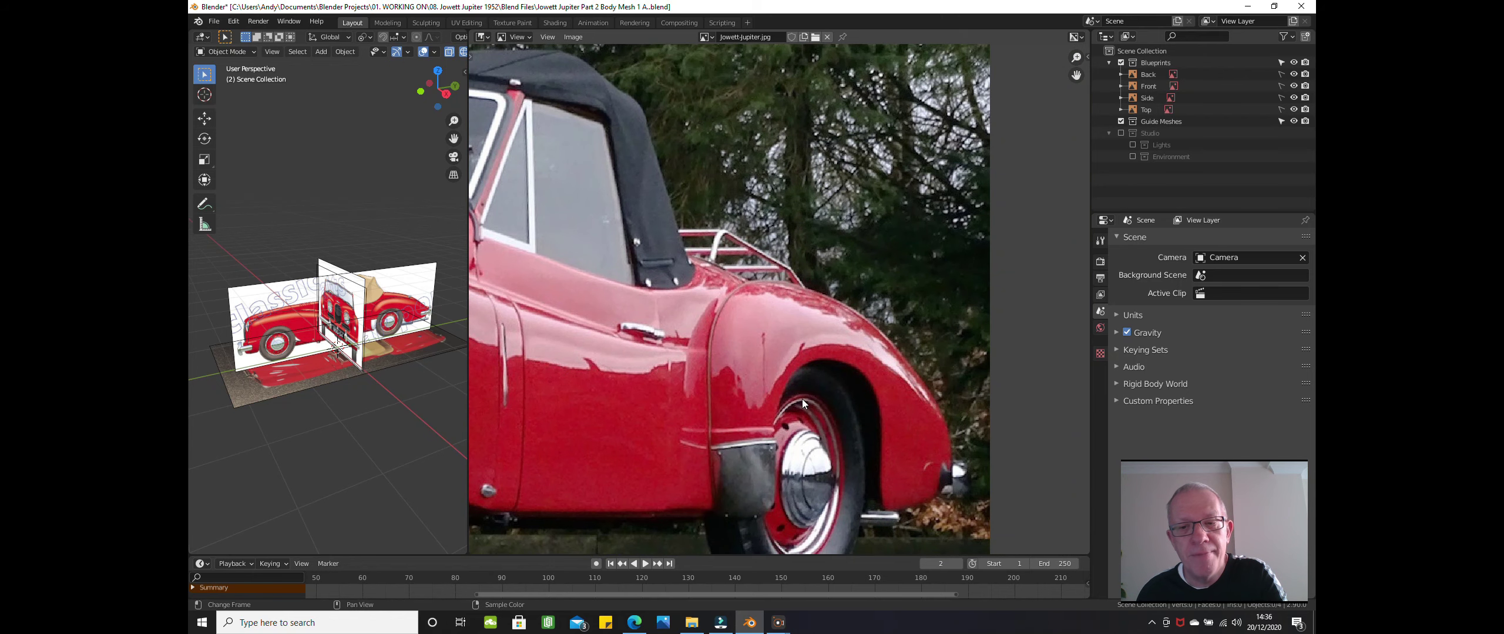
scroll(803, 398, up, 1)
mouse_move(801, 399)
middle_down()
mouse_move(769, 411)
mouse_move(794, 407)
middle_up()
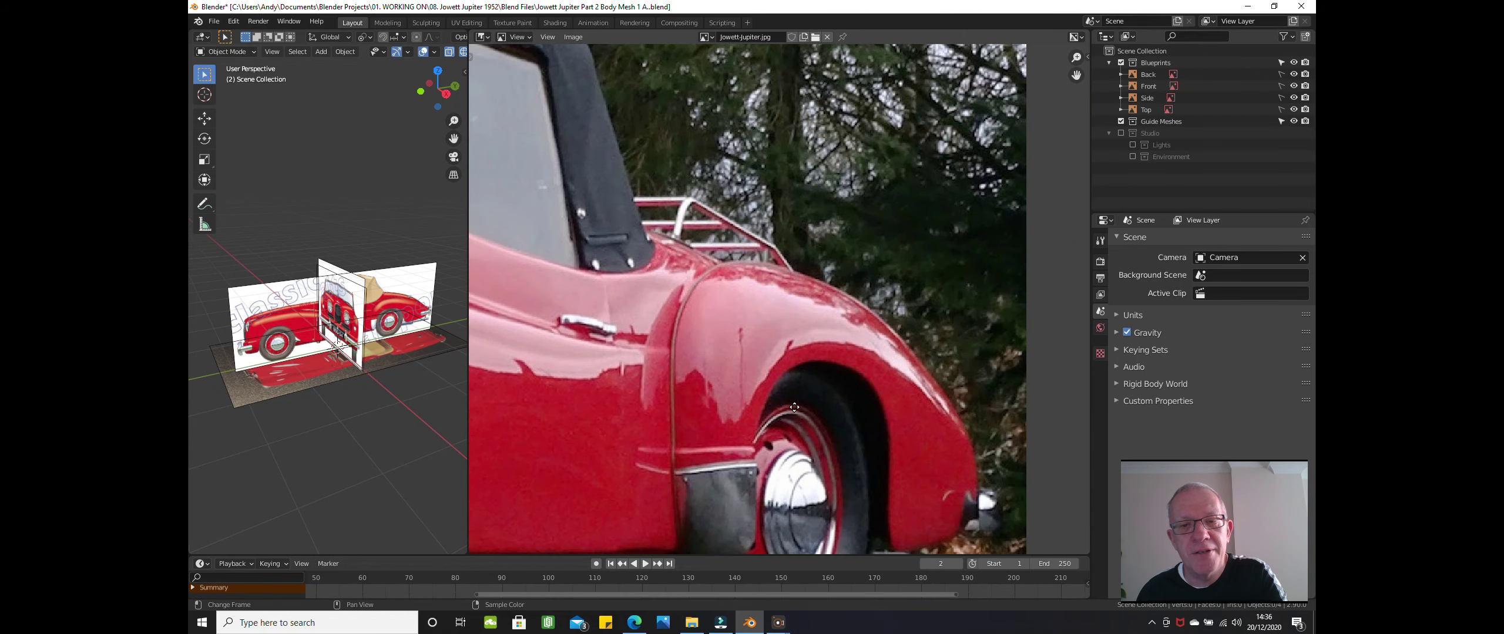
scroll(794, 407, down, 2)
scroll(866, 371, down, 1)
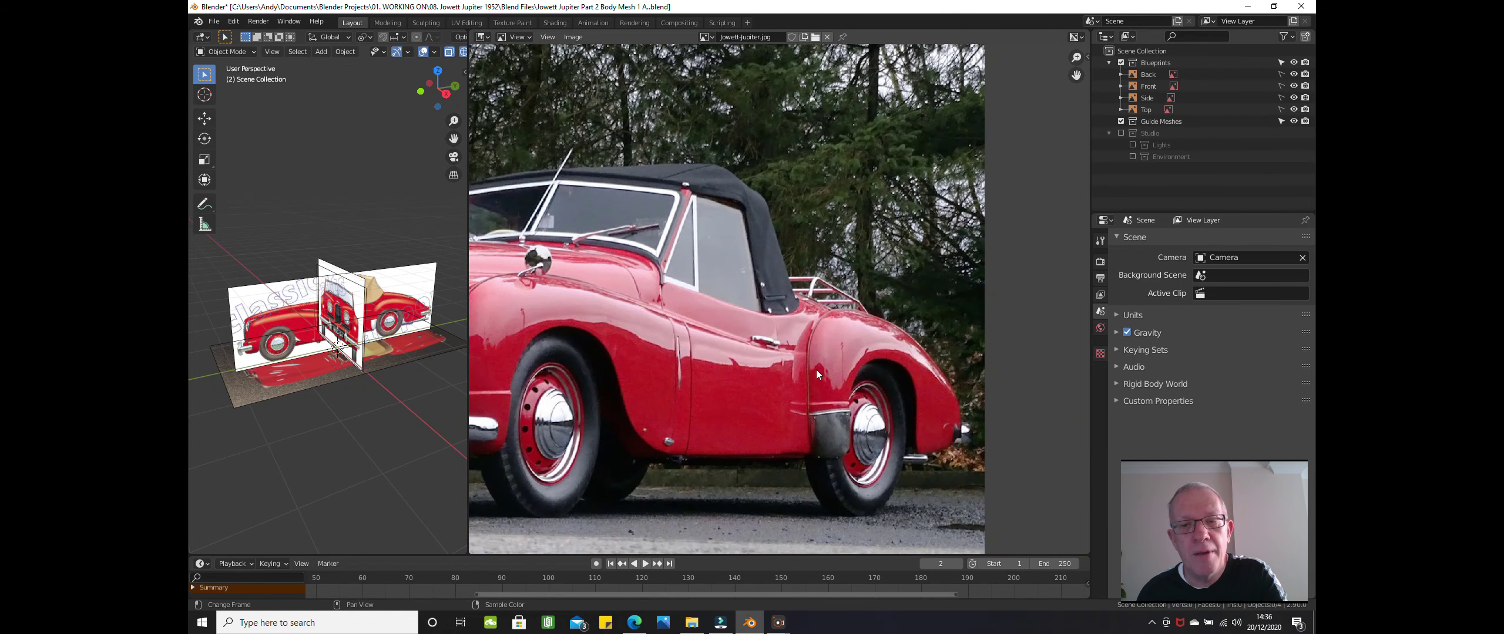
middle_drag(797, 370, 960, 353)
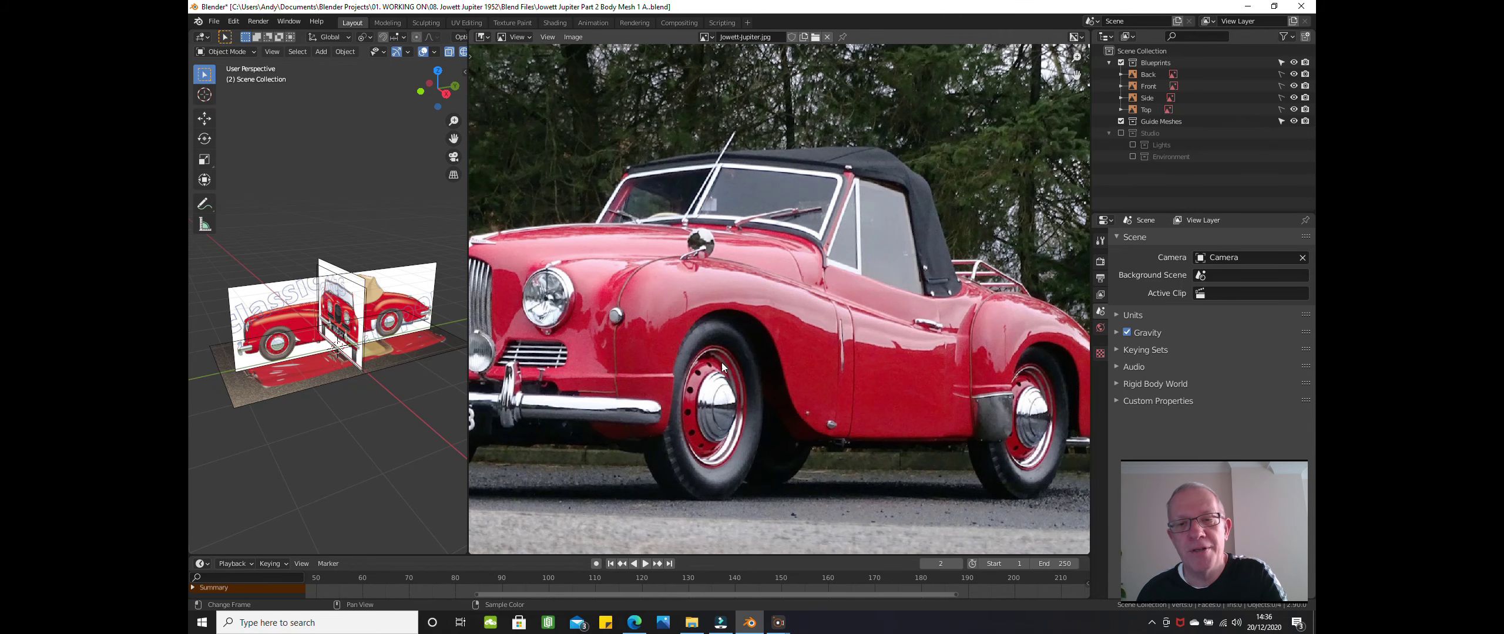
scroll(836, 347, down, 3)
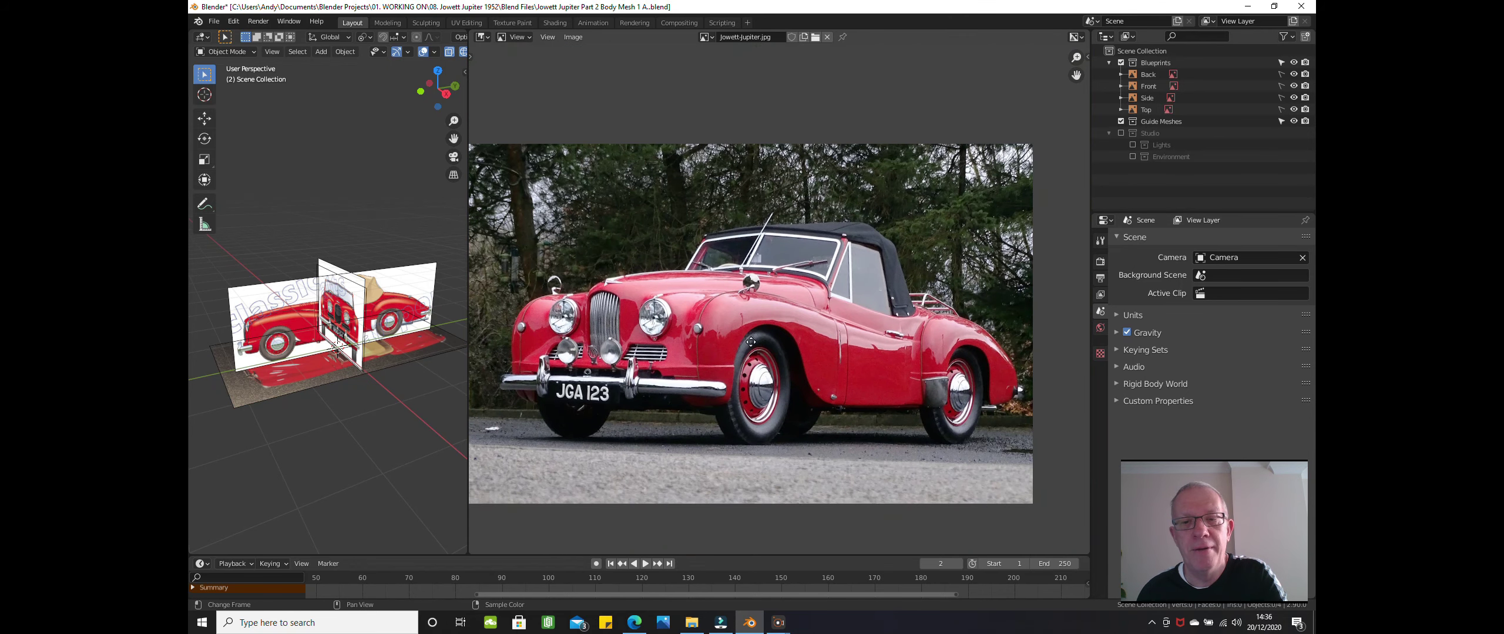
middle_drag(834, 344, 828, 342)
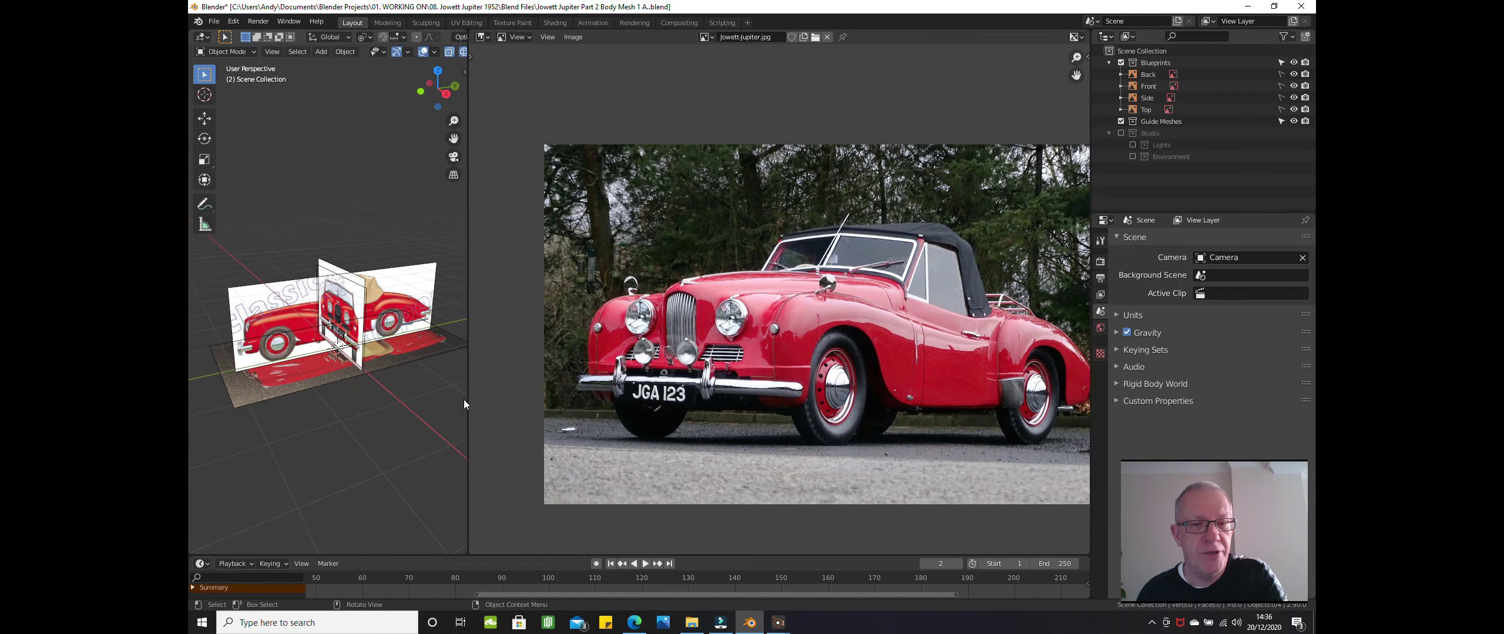
- Shrink the Image Editor to a narrow strip so the 3D viewport with the blueprints fills the workspace
drag(467, 395, 1059, 360)
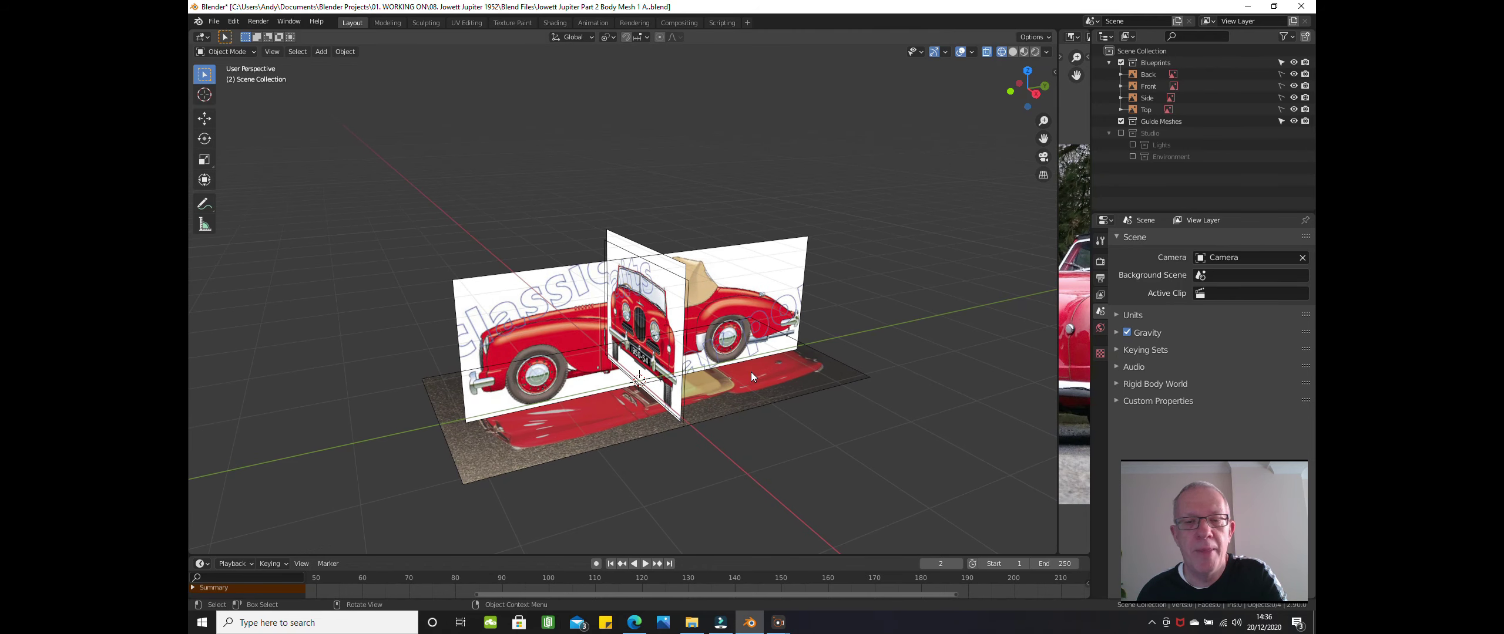
scroll(765, 397, down, 2)
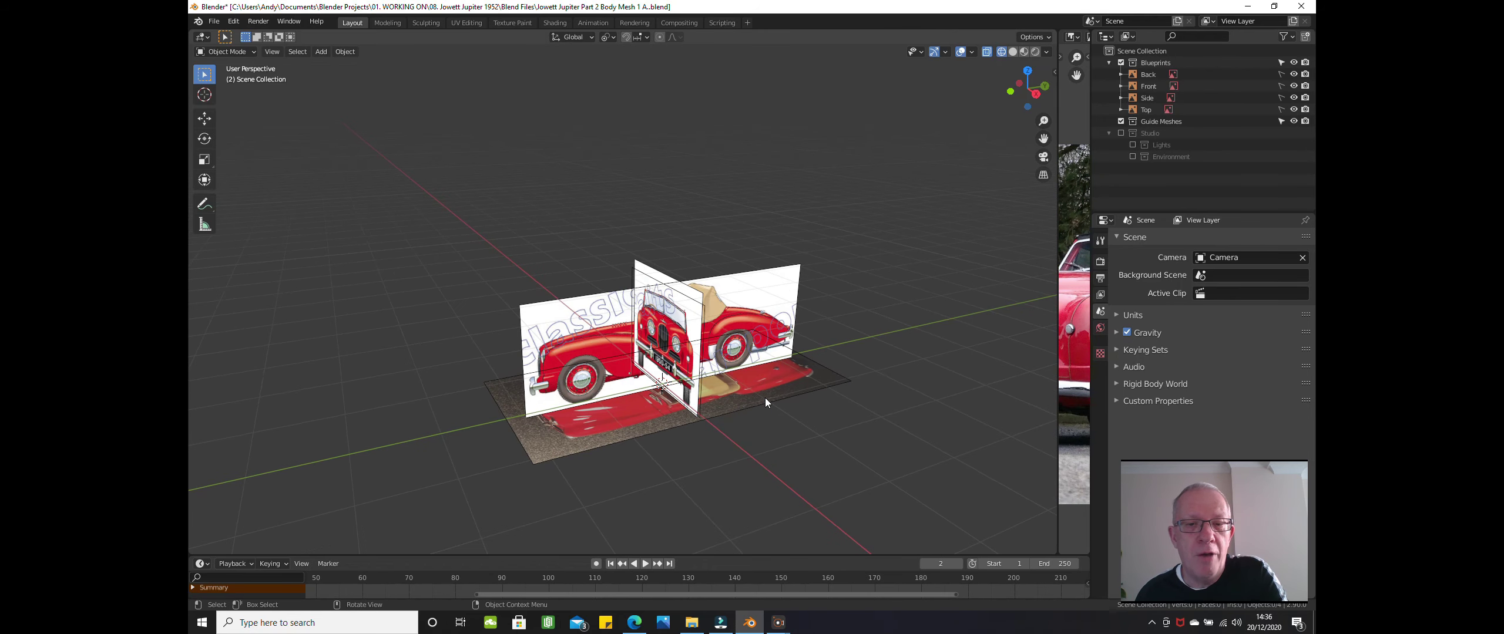
middle_drag(778, 427, 786, 404)
click(1099, 328)
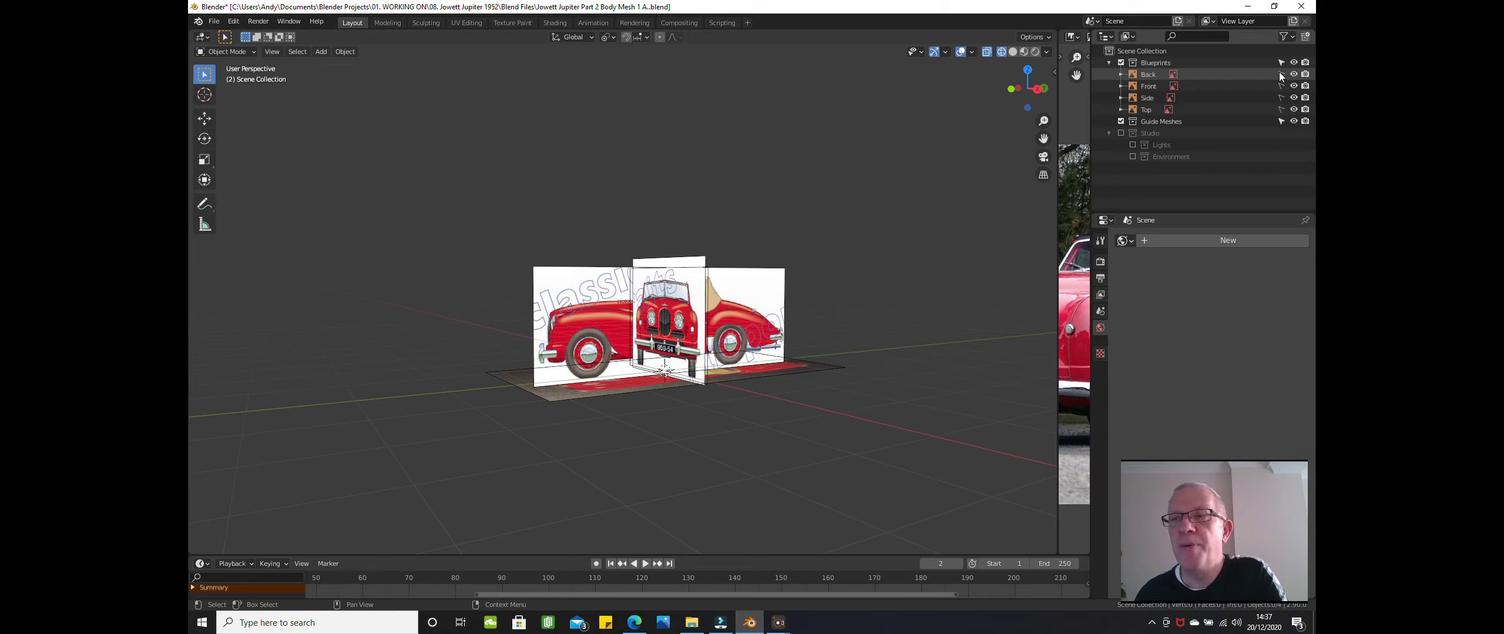
- Make the Back, Front, Side and Top blueprints selectable to pick the Front image, and disable their selection again
drag(1281, 75, 1284, 113)
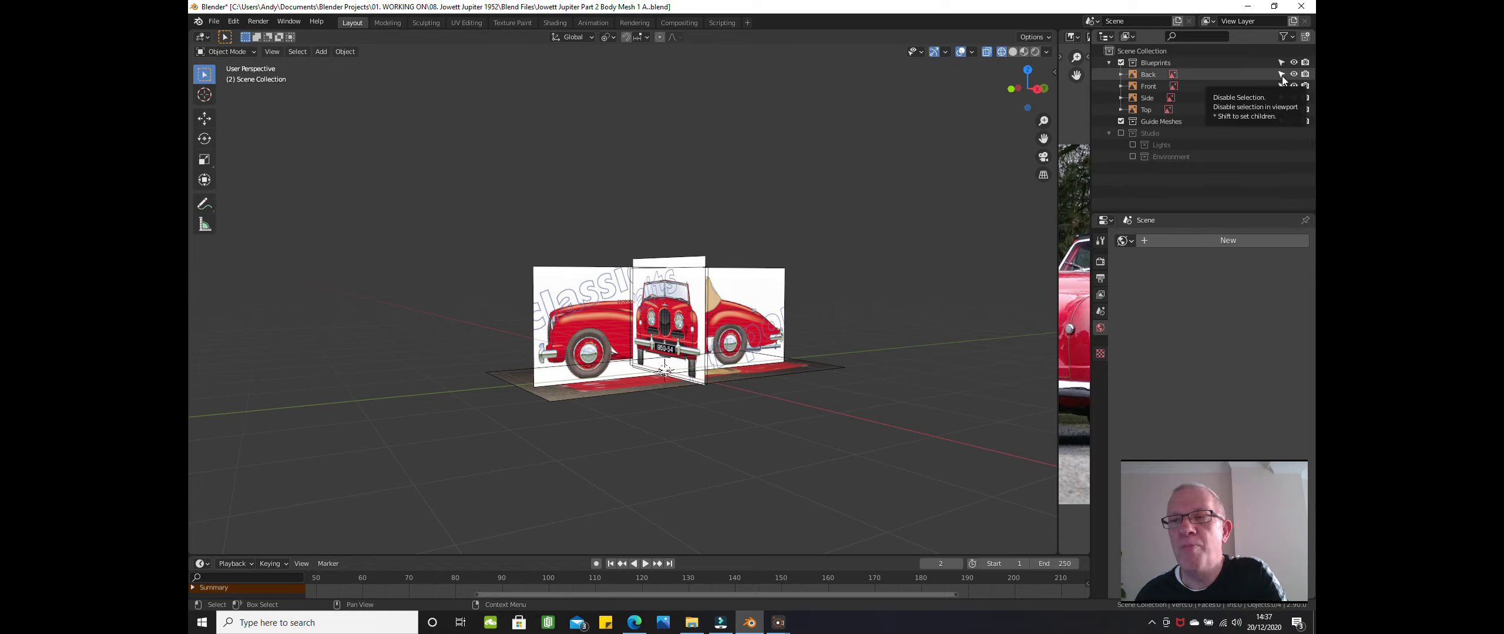
click(698, 265)
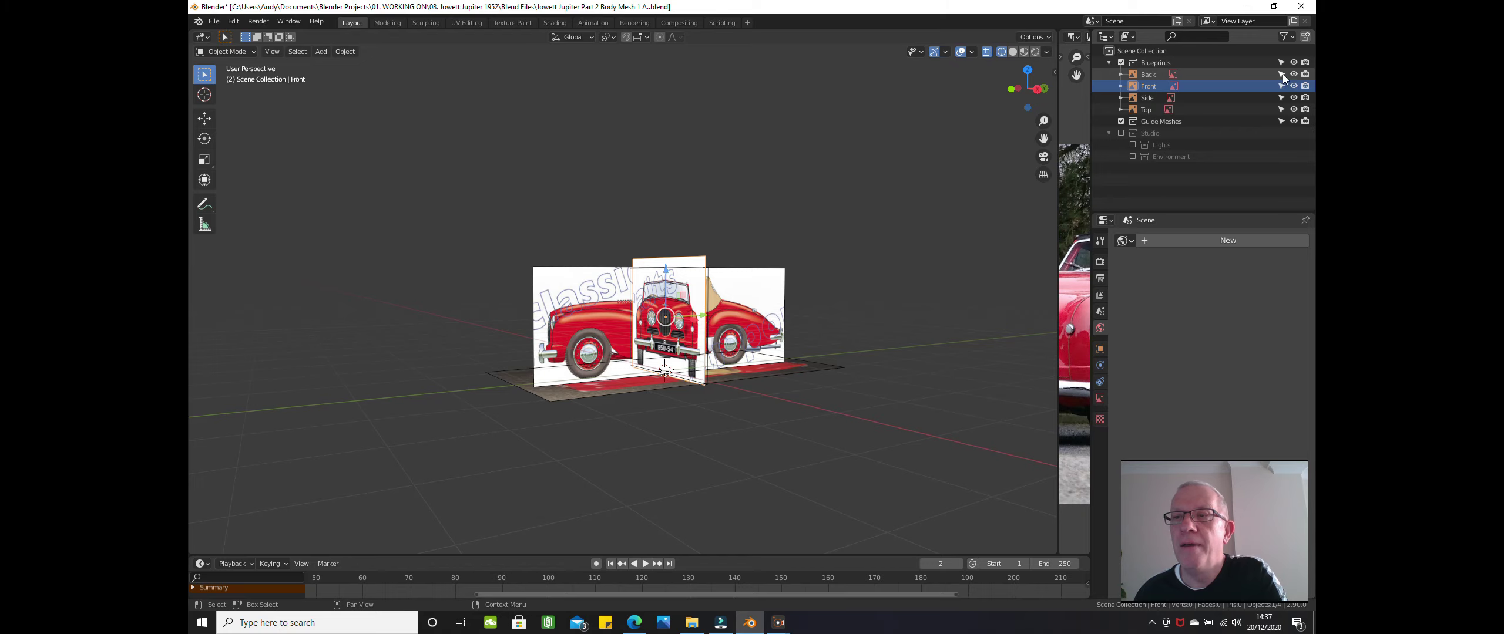
drag(1282, 73, 1284, 110)
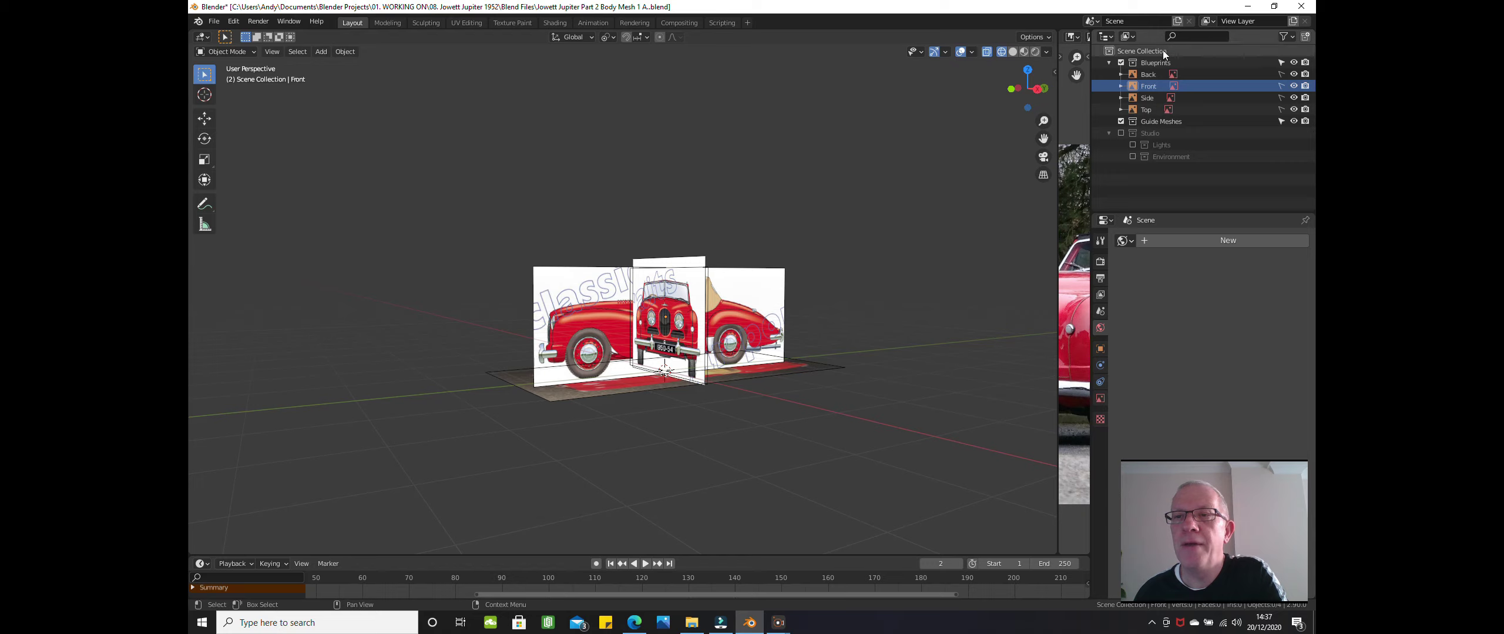
- Collapse the Blueprints collection in the Outliner
click(1108, 63)
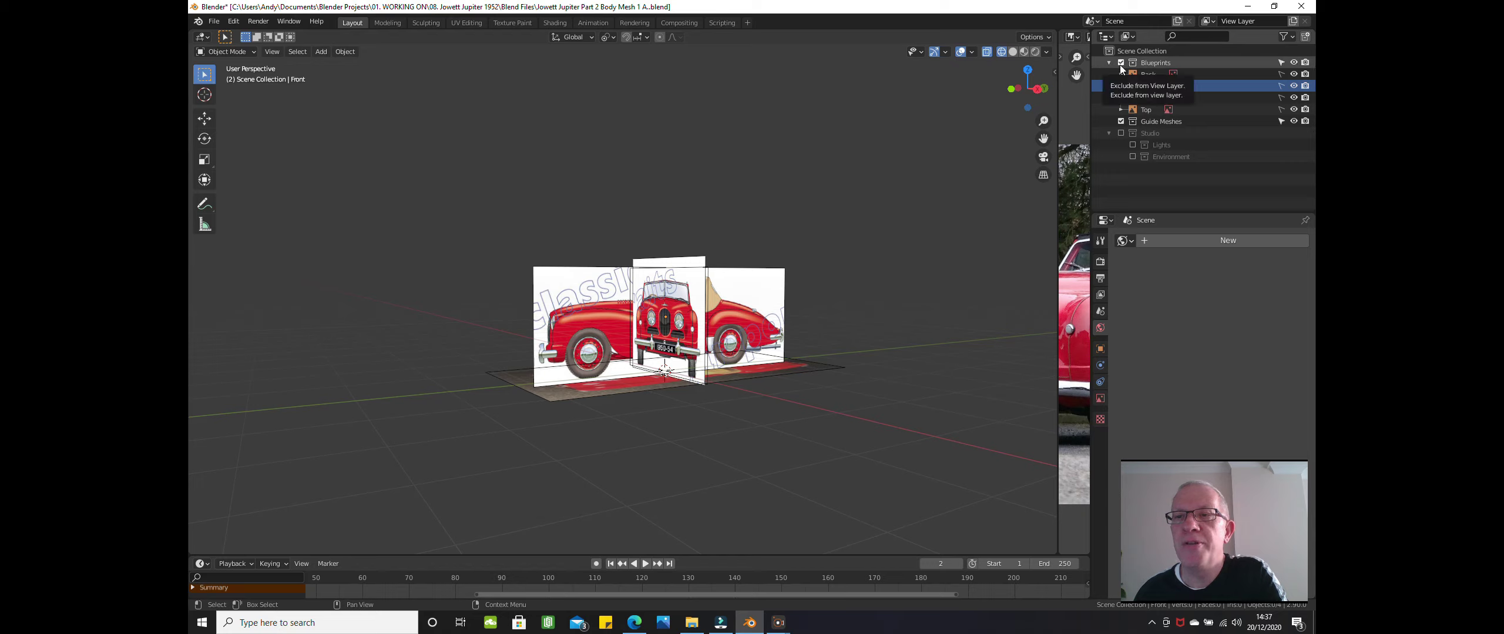
click(1109, 63)
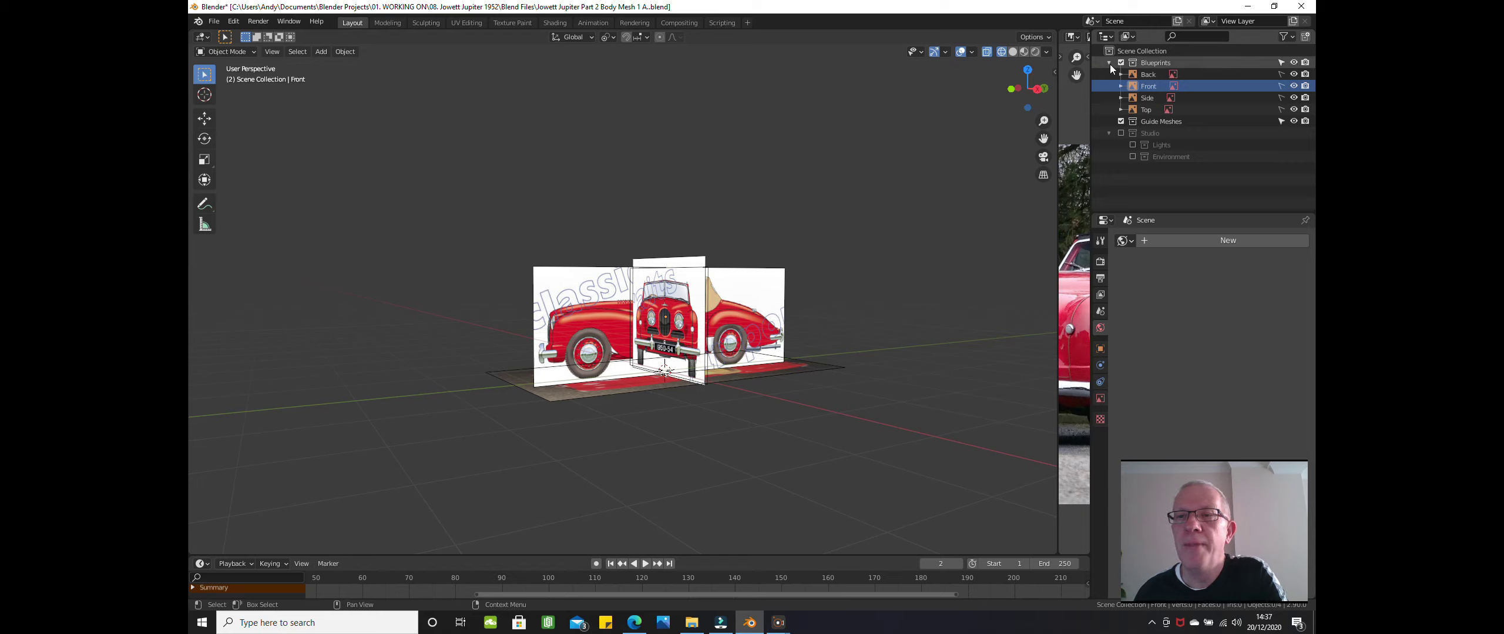
click(1109, 63)
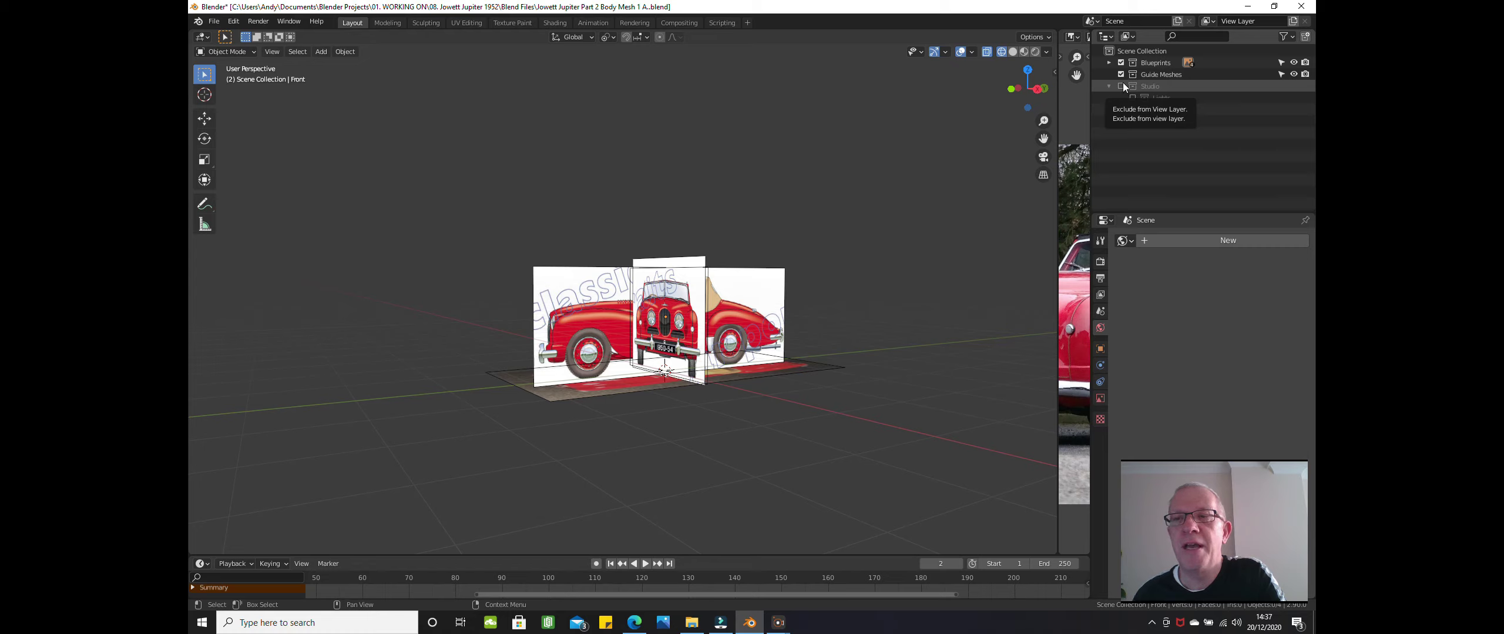
- Include the Studio collection in the view layer, exclude it again, and make Guide Meshes the active collection
click(1122, 85)
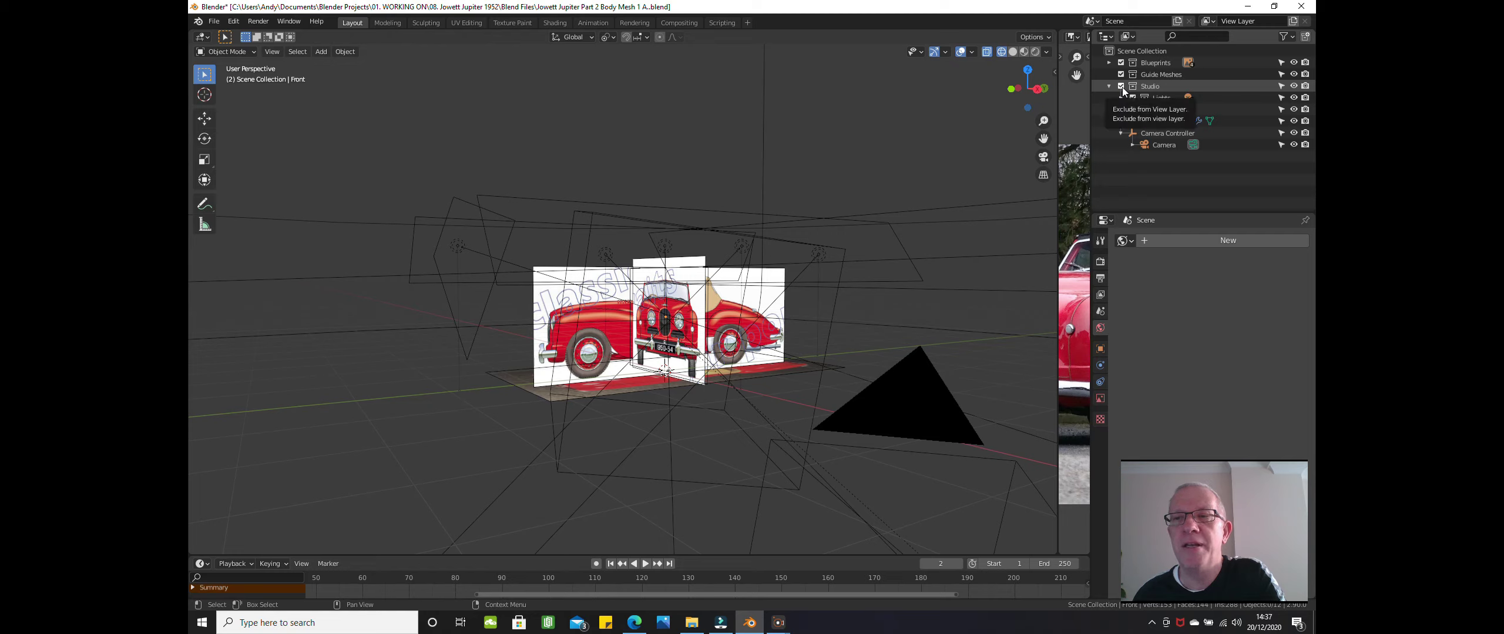
click(1121, 87)
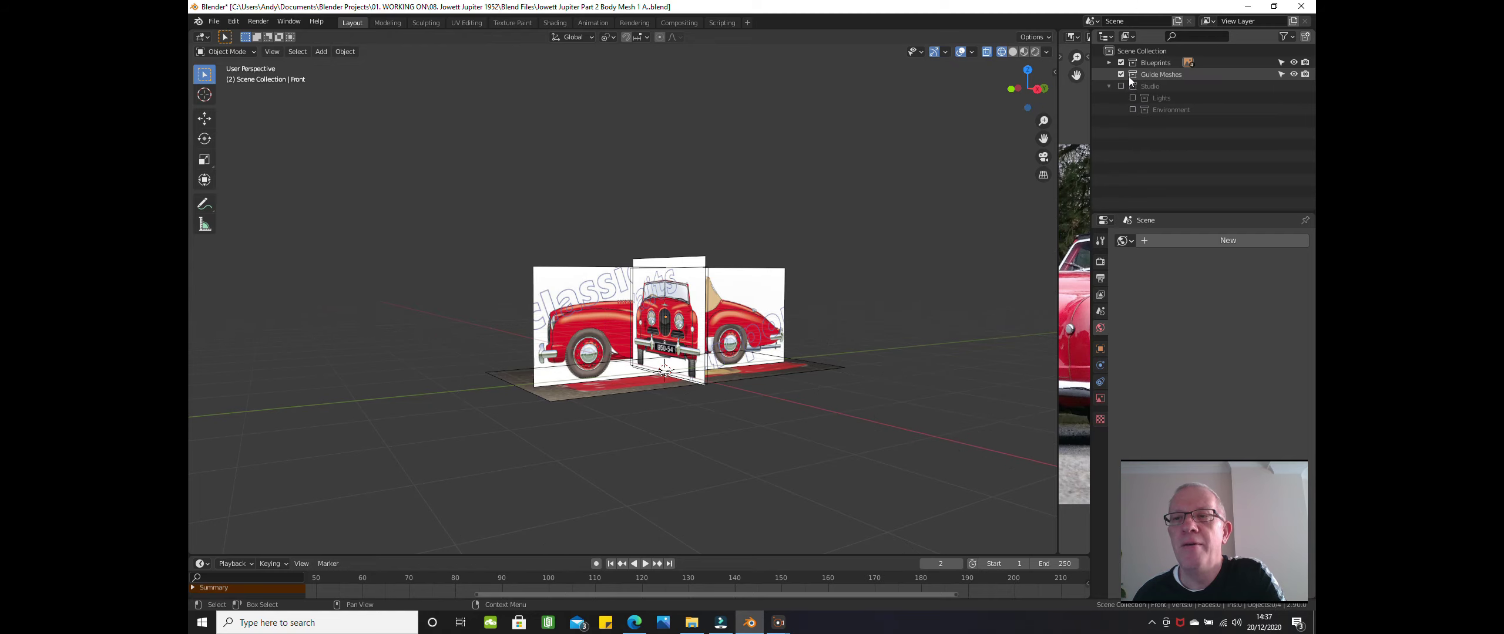
click(1155, 77)
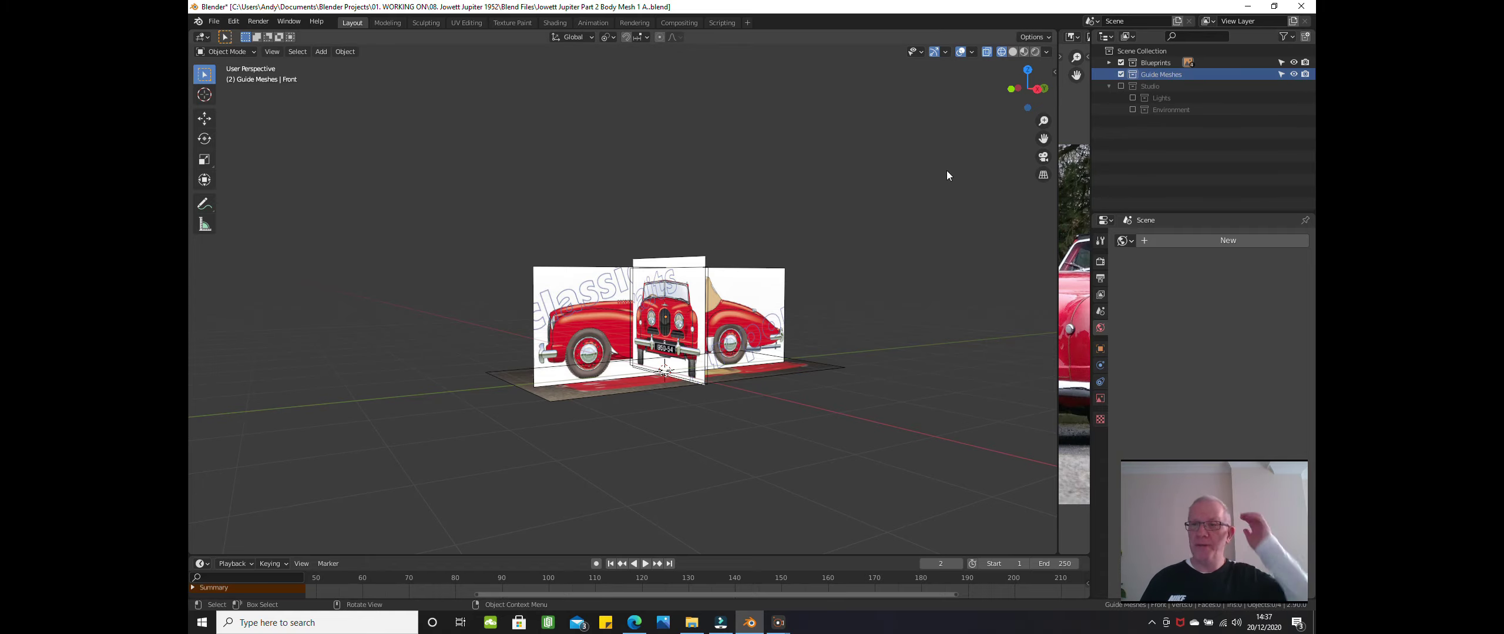
- Add a mesh cube to the Guide Meshes collection while in the right orthographic view
scroll(725, 418, up, 3)
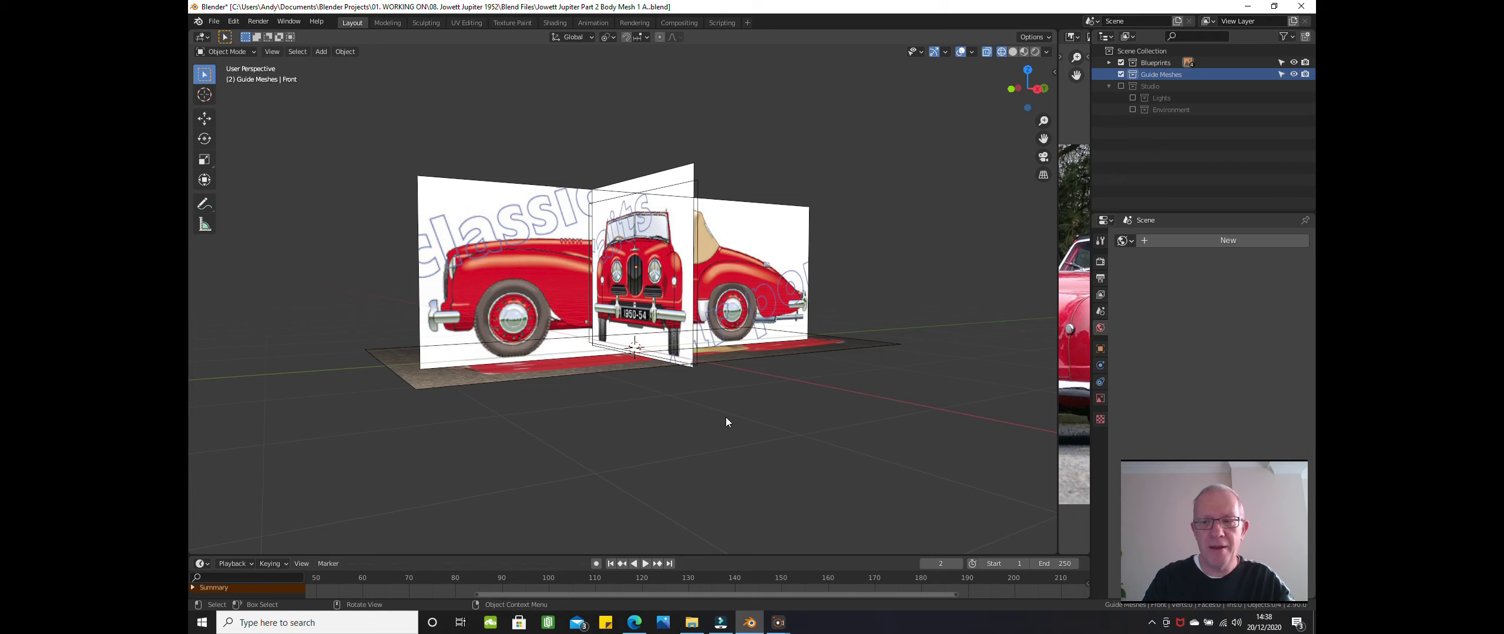
key(KP_3)
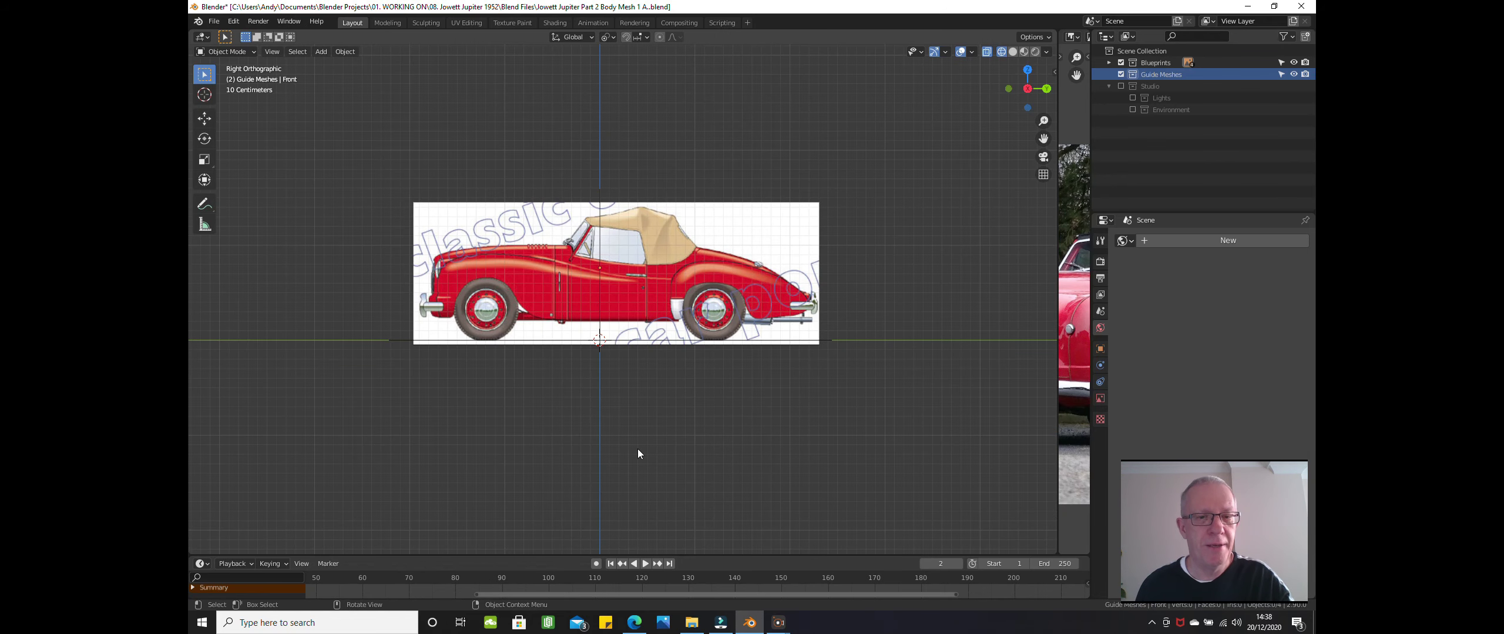
scroll(638, 450, up, 1)
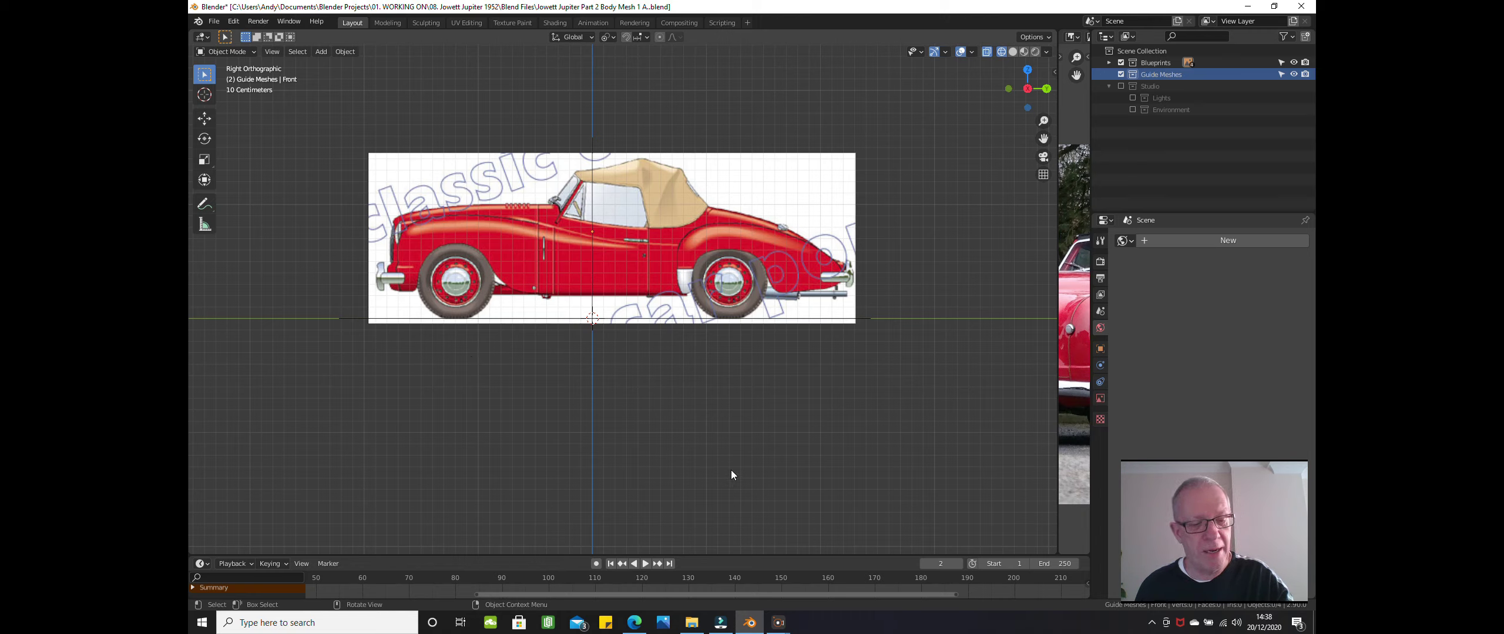
key(shift+a)
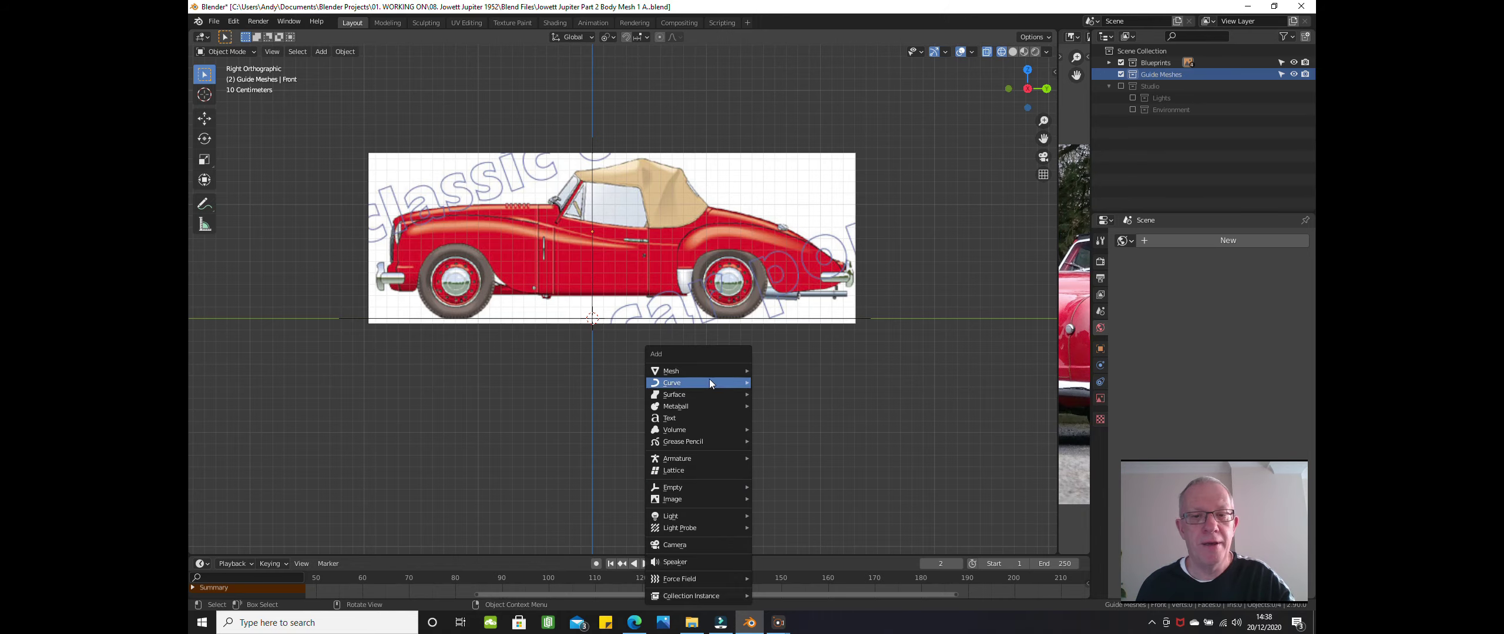
mouse_move(710, 373)
click(764, 385)
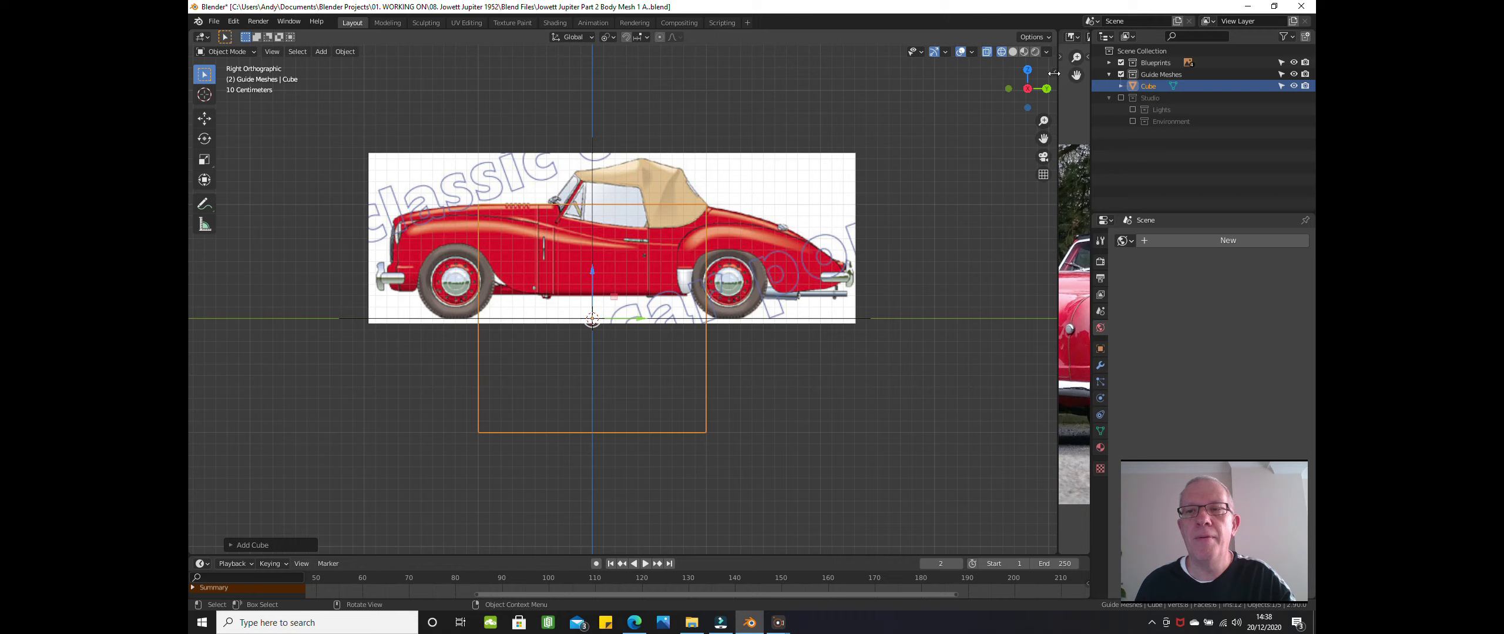
- Show the cube's transform properties and set its Z location to 1 m
drag(1054, 73, 1029, 73)
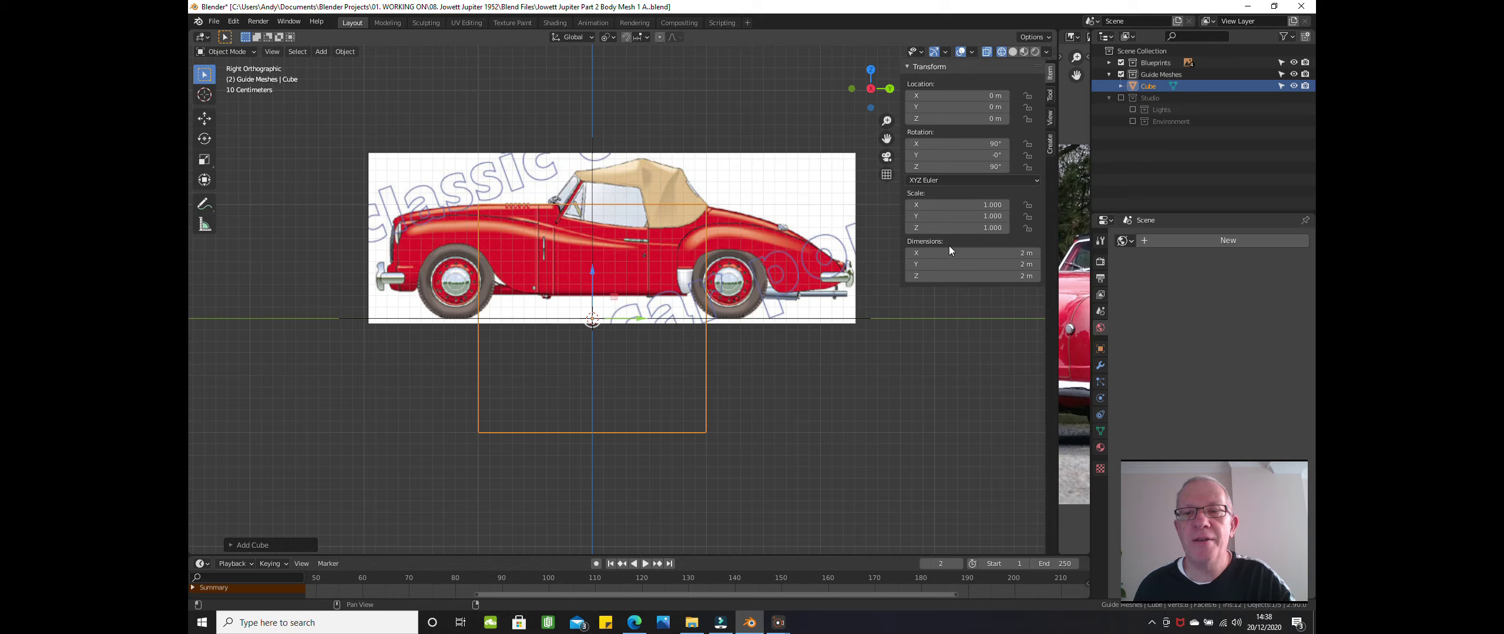
click(975, 121)
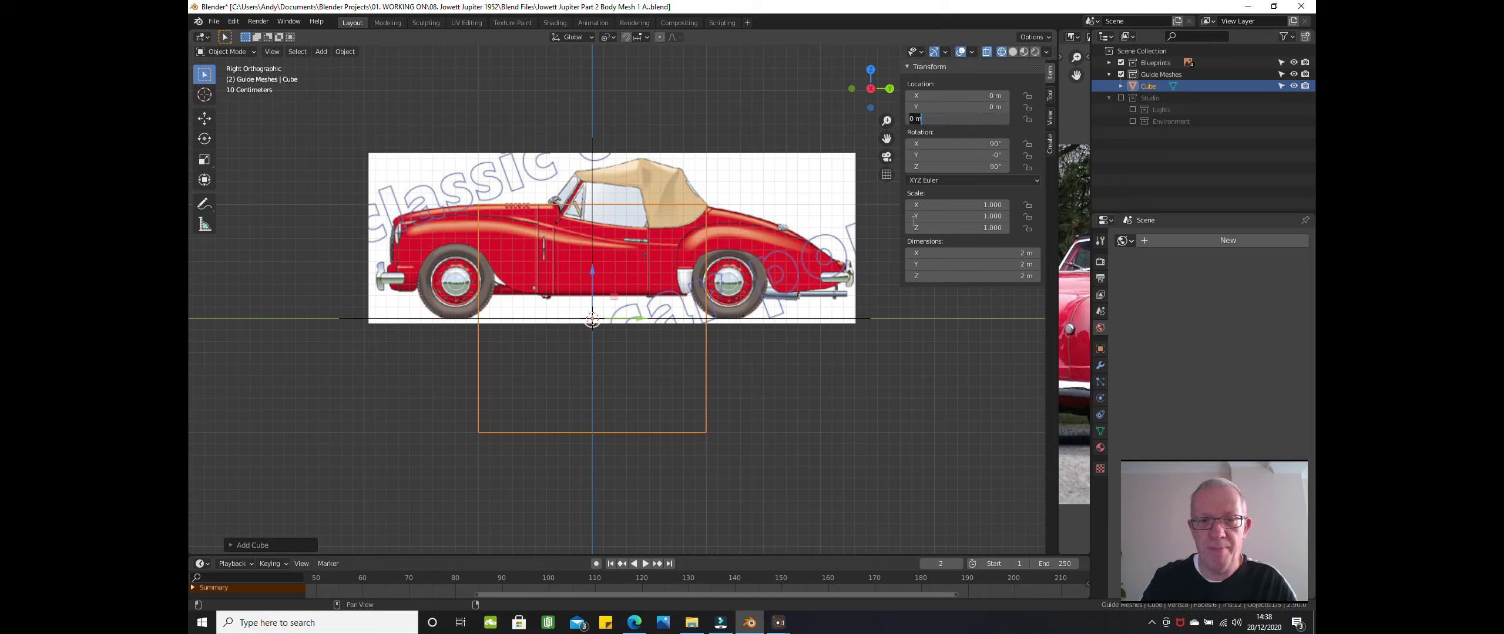
text(1)
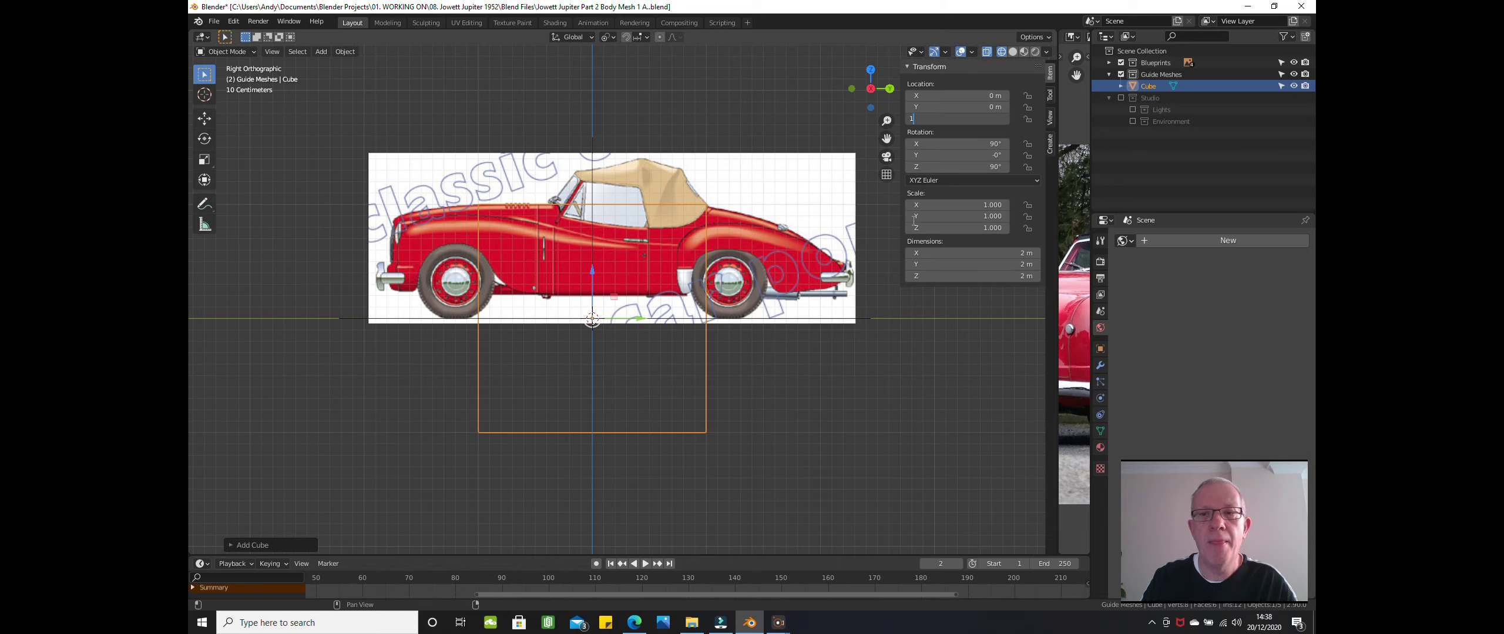
key(Return)
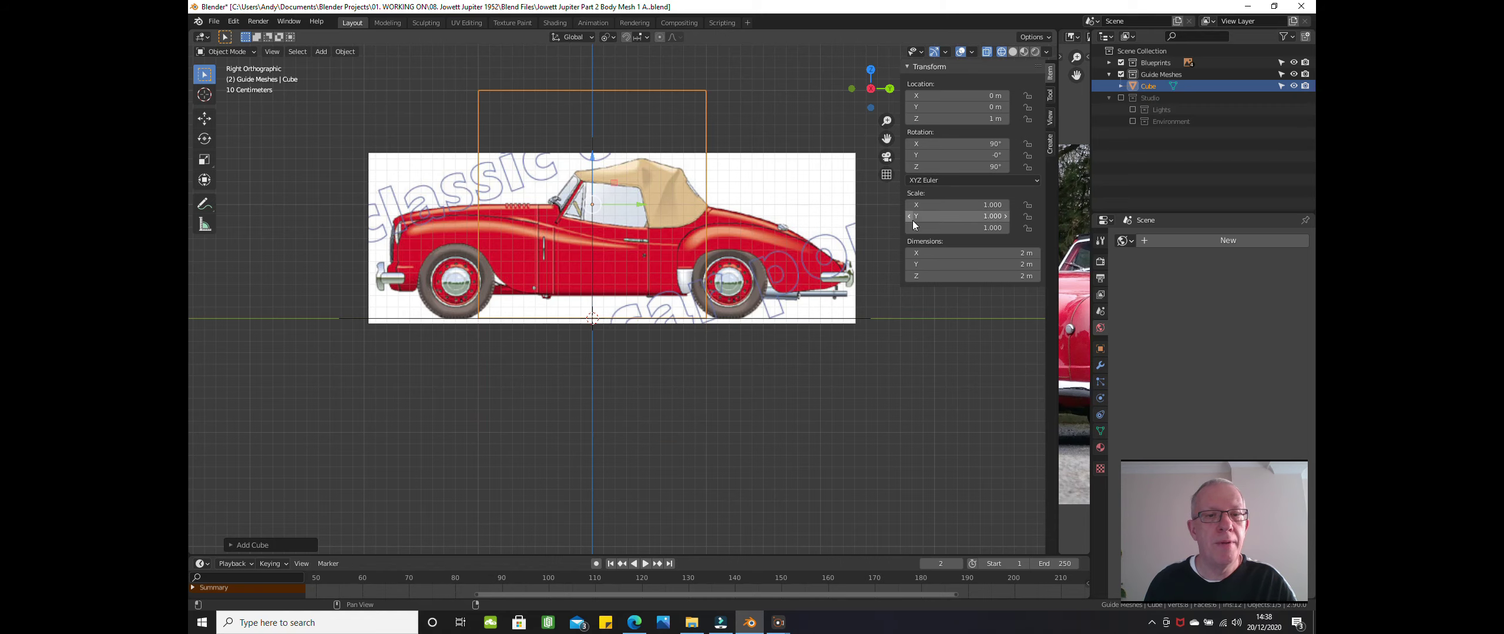
- Compare the cube against the side blueprint in Solid and Wireframe shading, leaving the viewport in Solid
scroll(634, 310, up, 2)
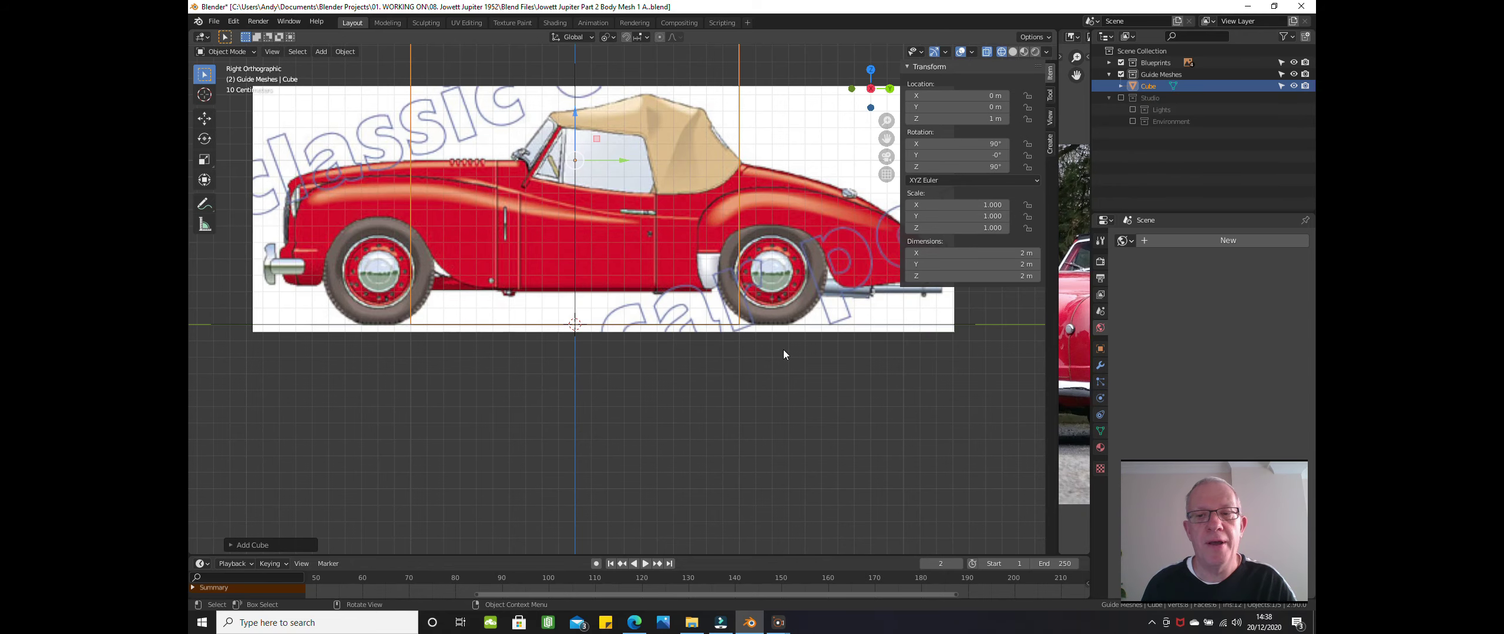
scroll(783, 352, down, 2)
scroll(783, 355, down, 1)
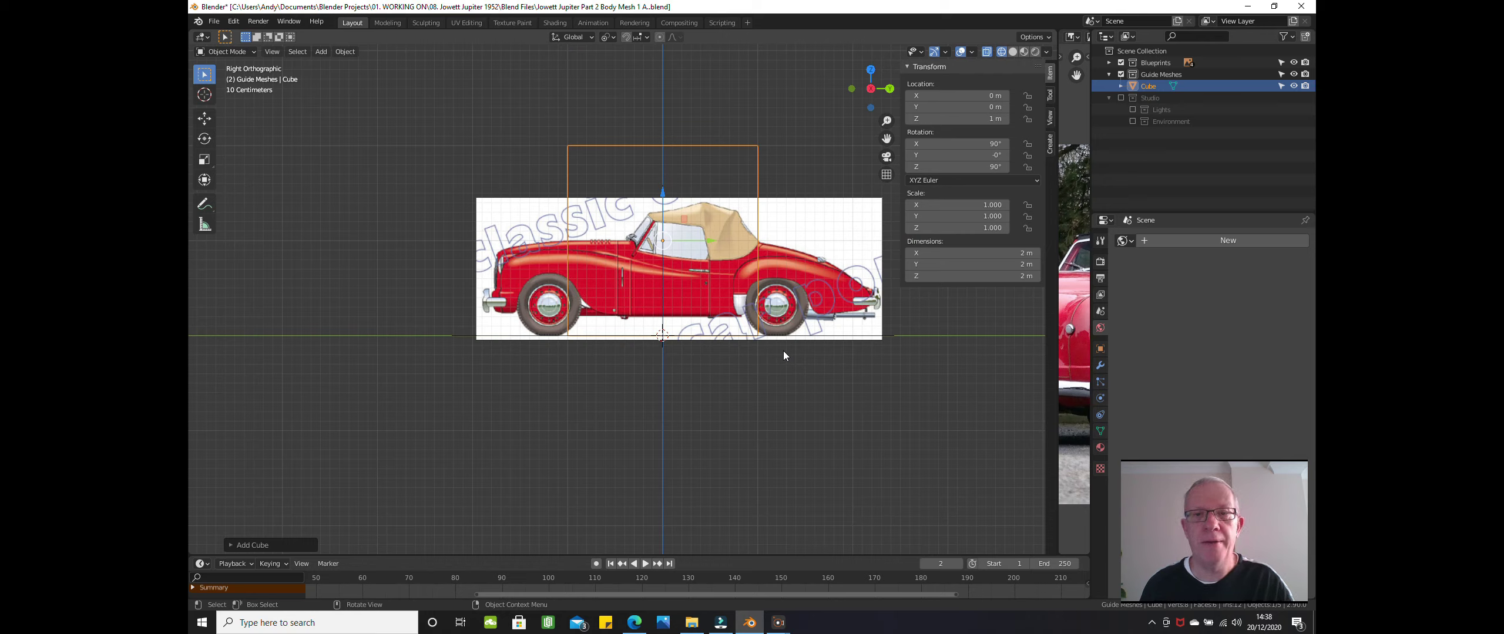
key(z)
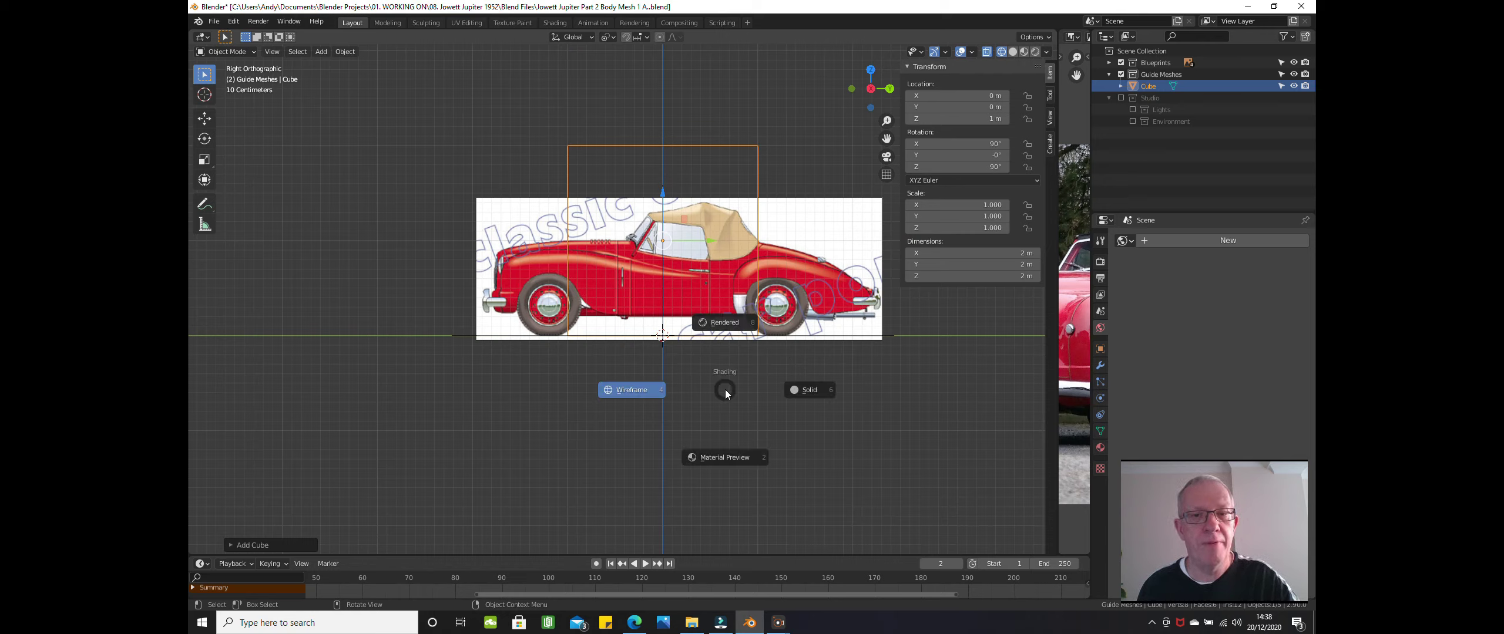
click(805, 391)
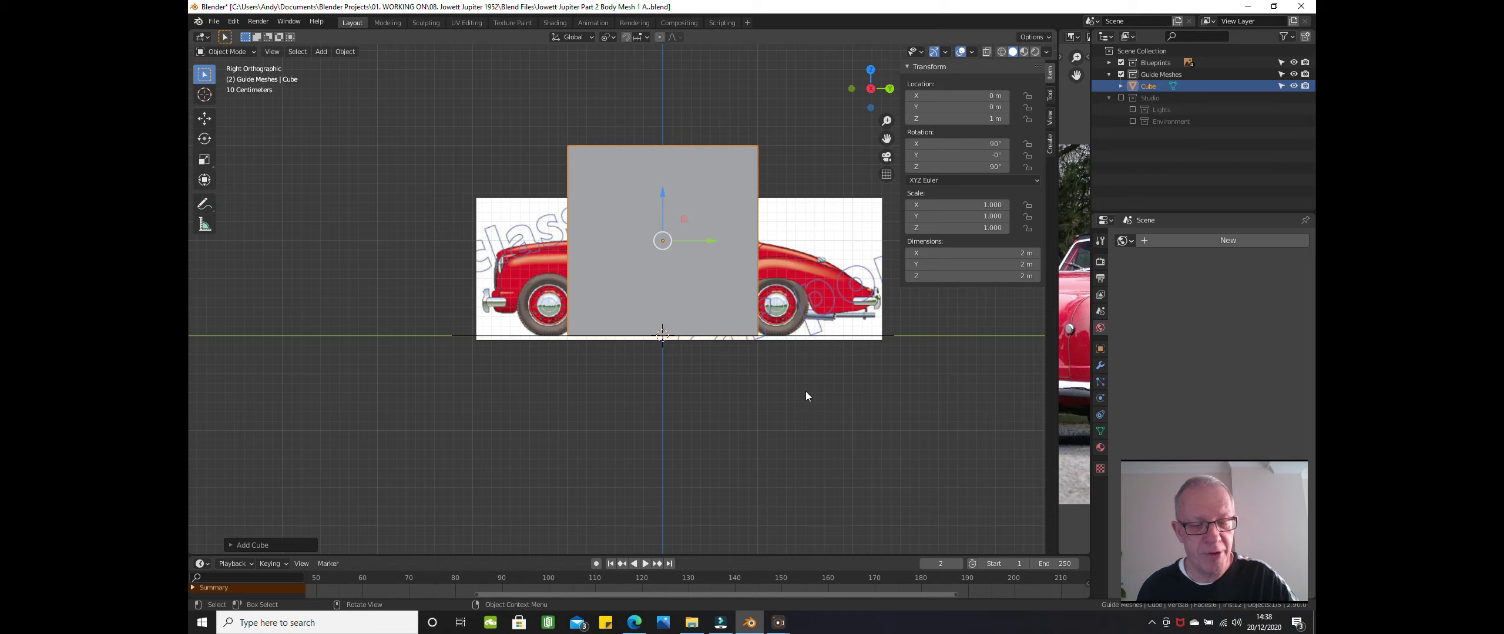
key(z)
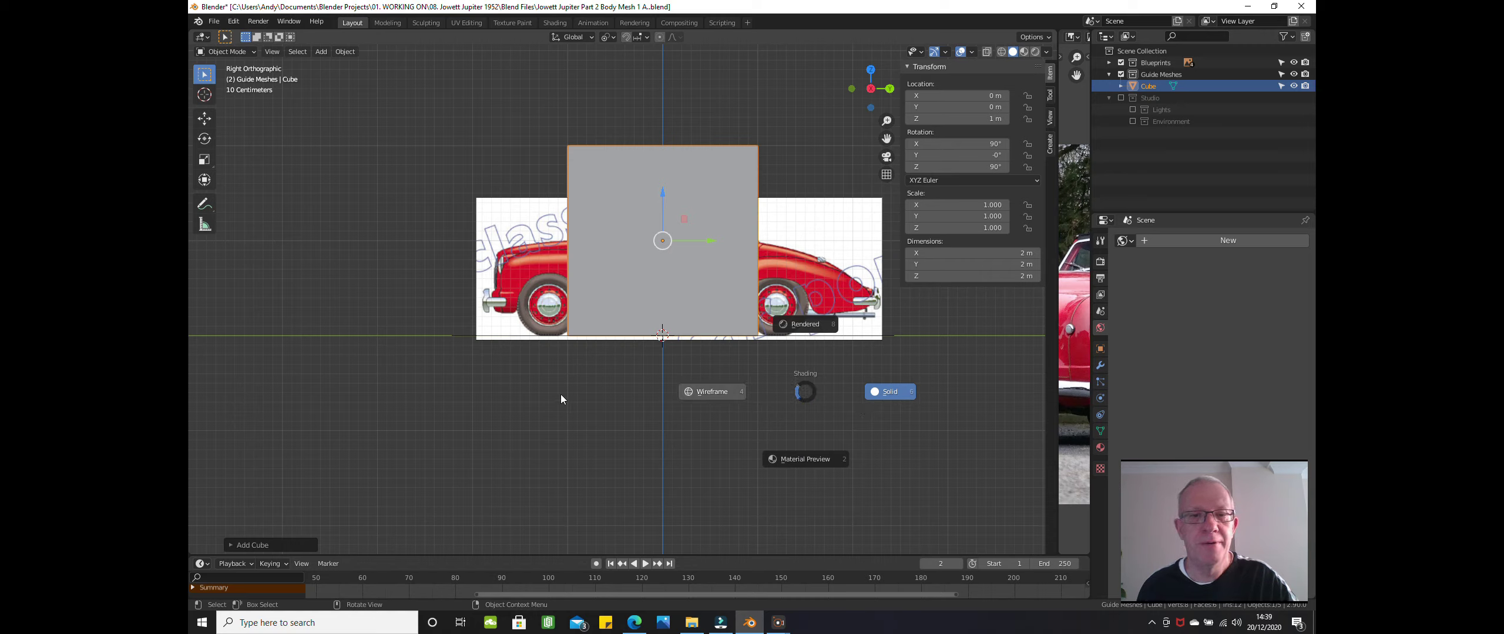
click(566, 413)
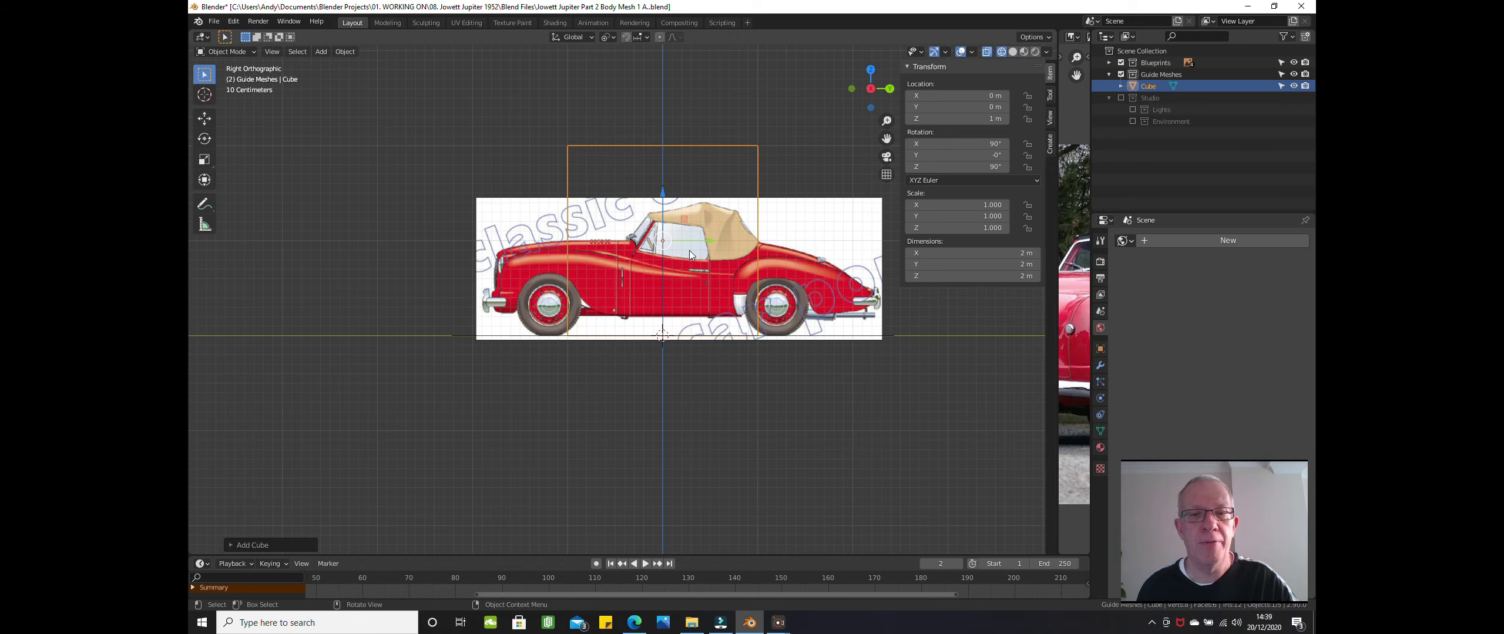
key(z)
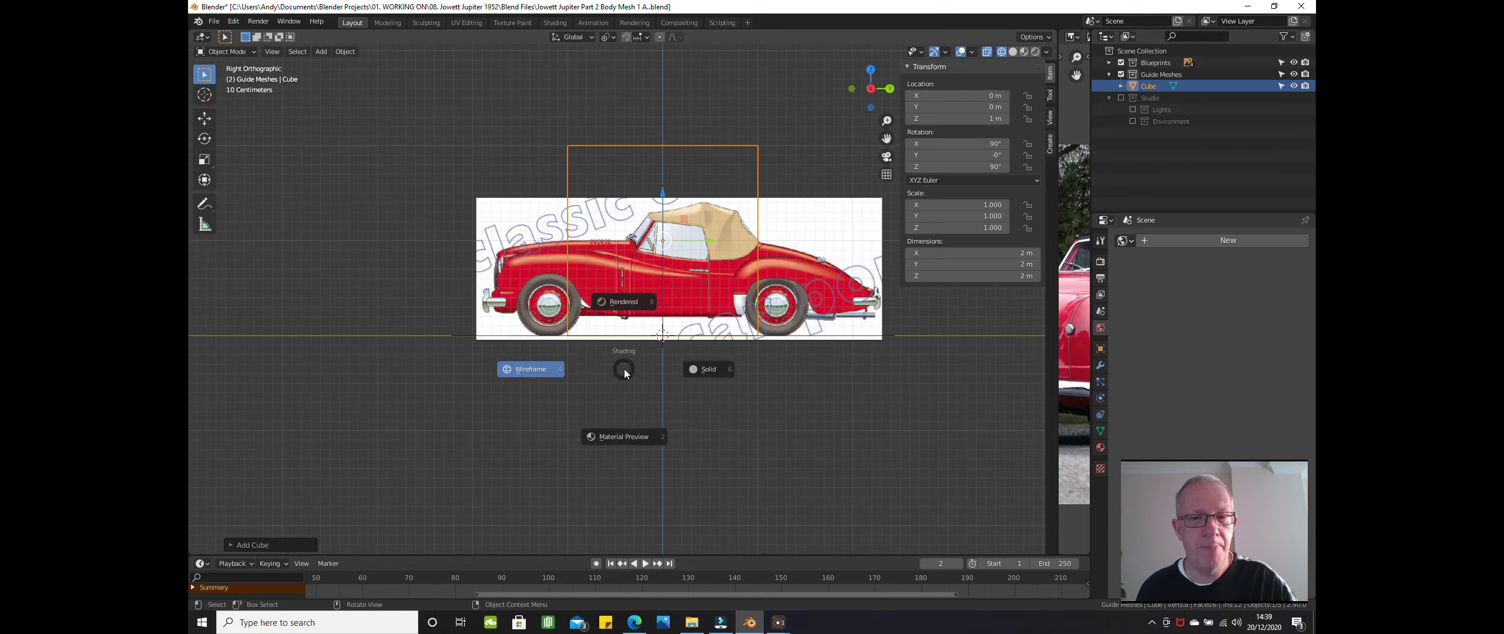
click(707, 369)
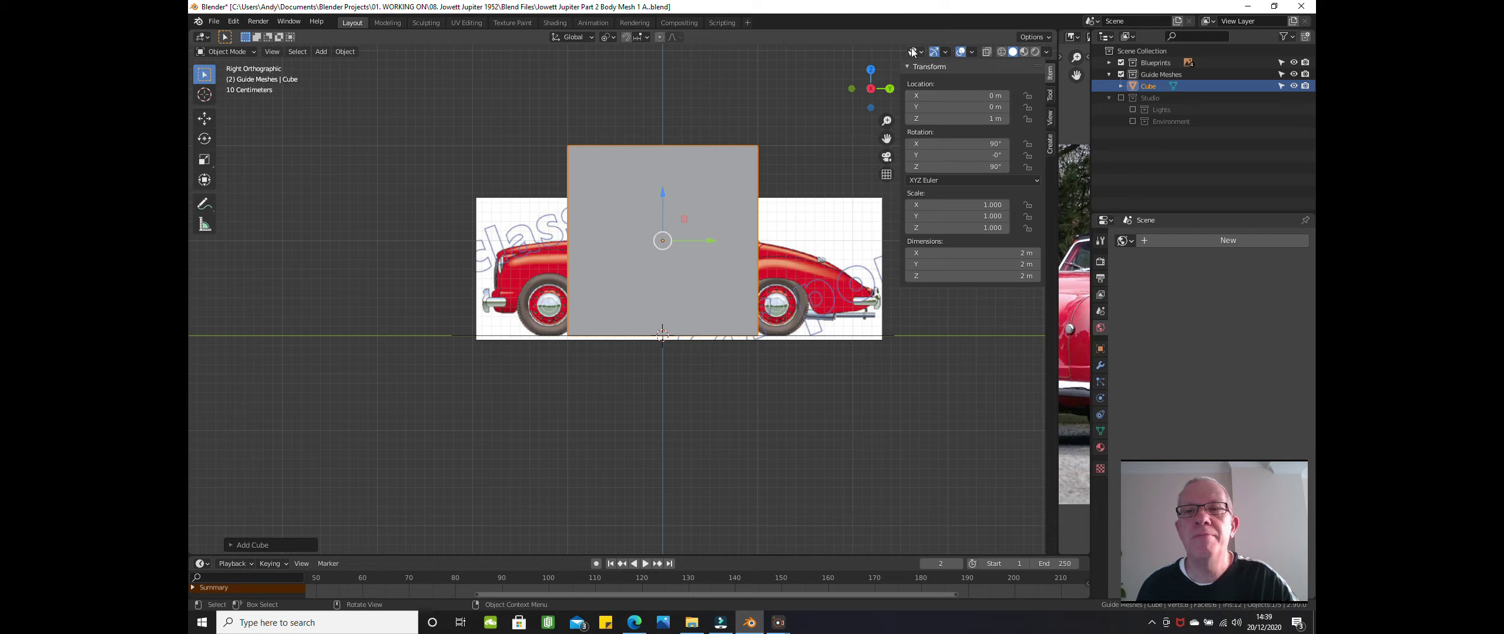
- Turn the Move object gizmo off and back on in the viewport
click(946, 53)
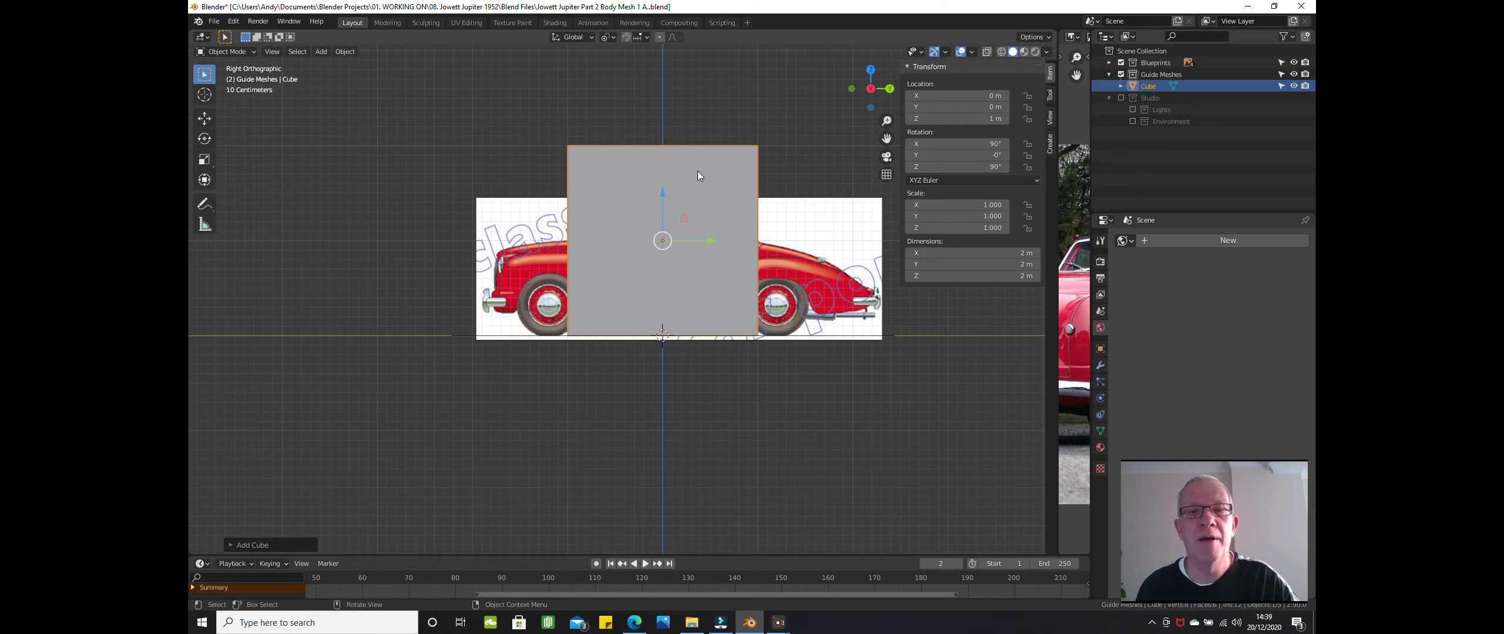
click(945, 53)
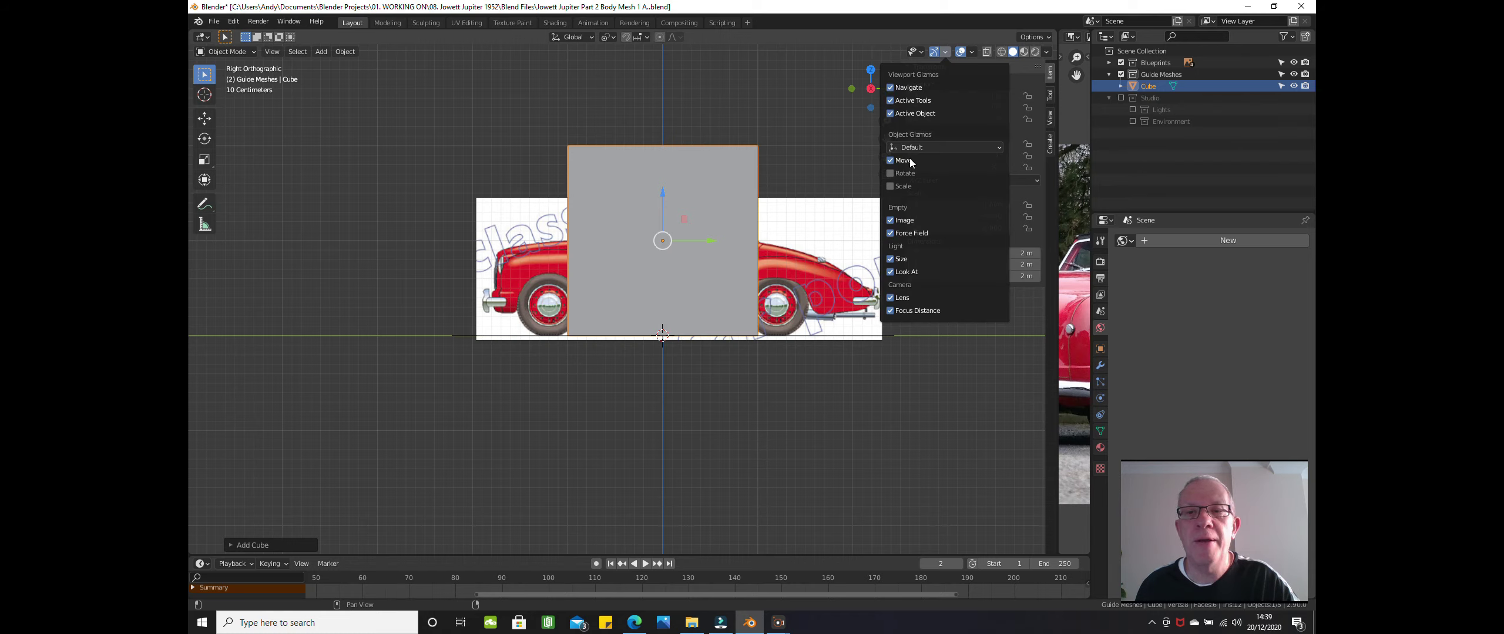
click(892, 160)
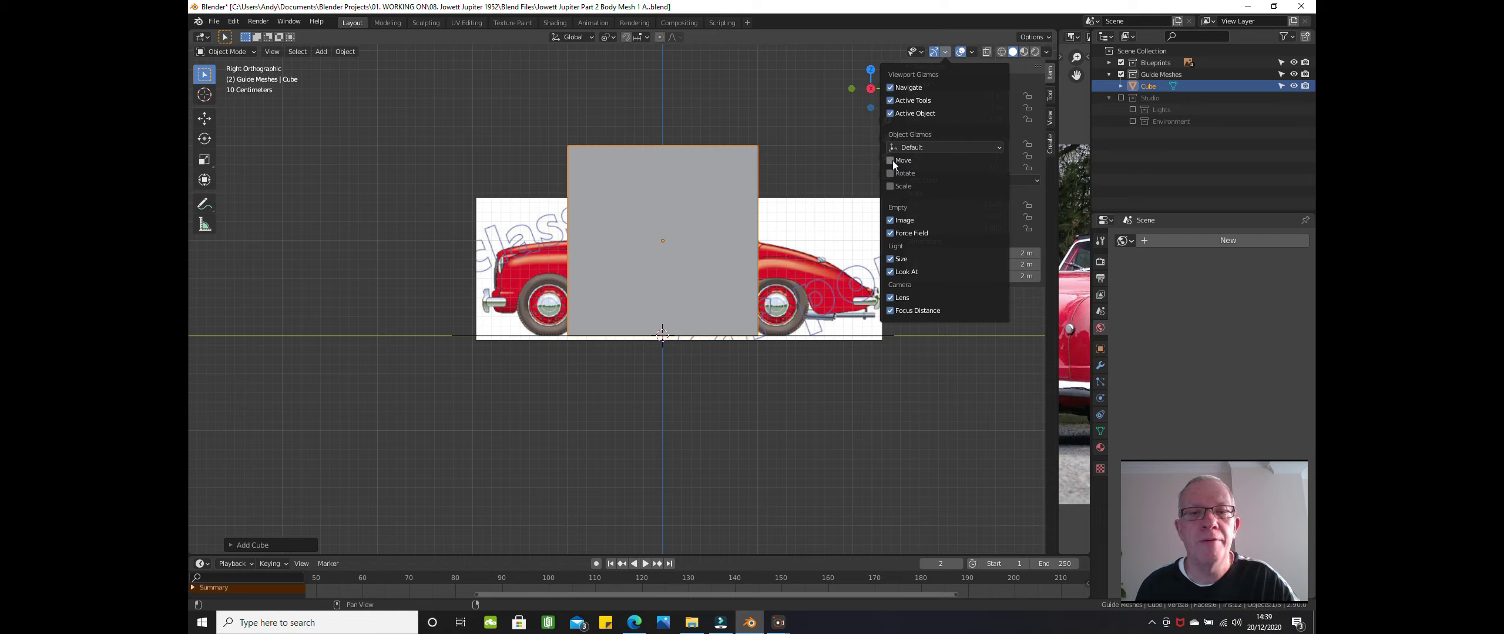
click(893, 160)
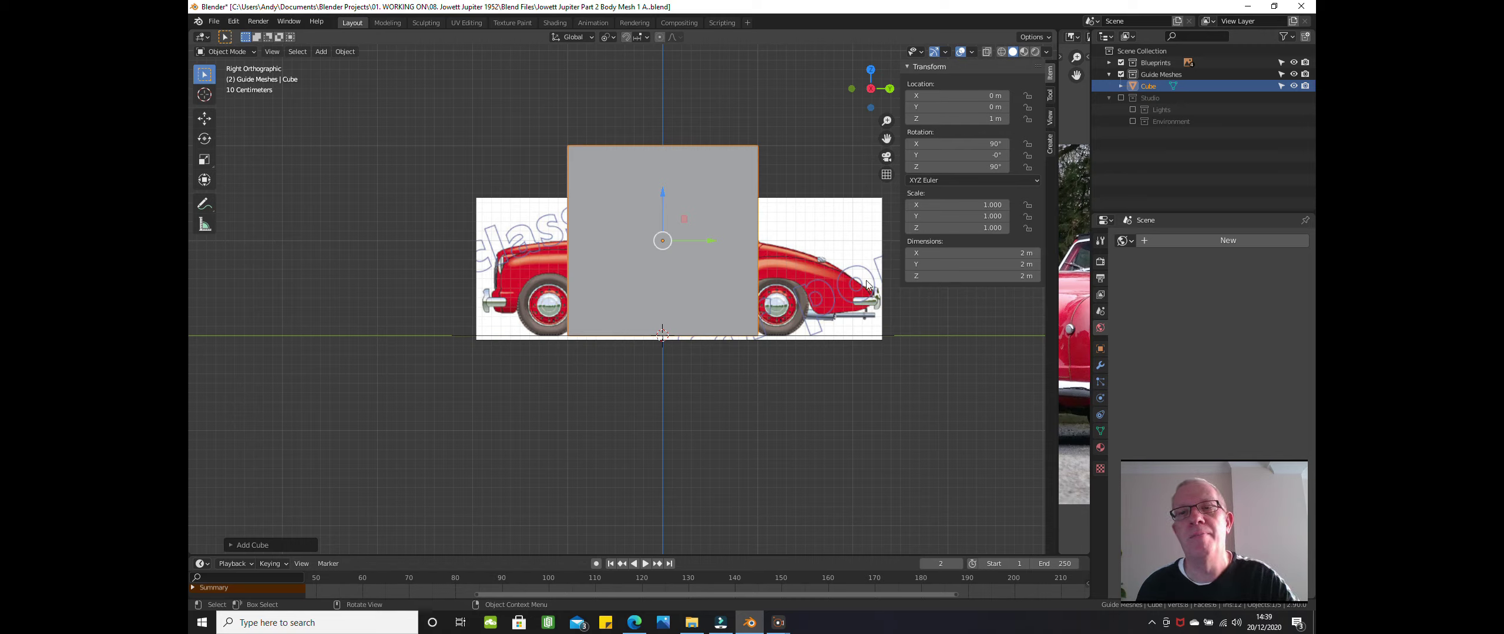
- Hide the transform sidebar and put the cube into Edit Mode with Wireframe shading
key(n)
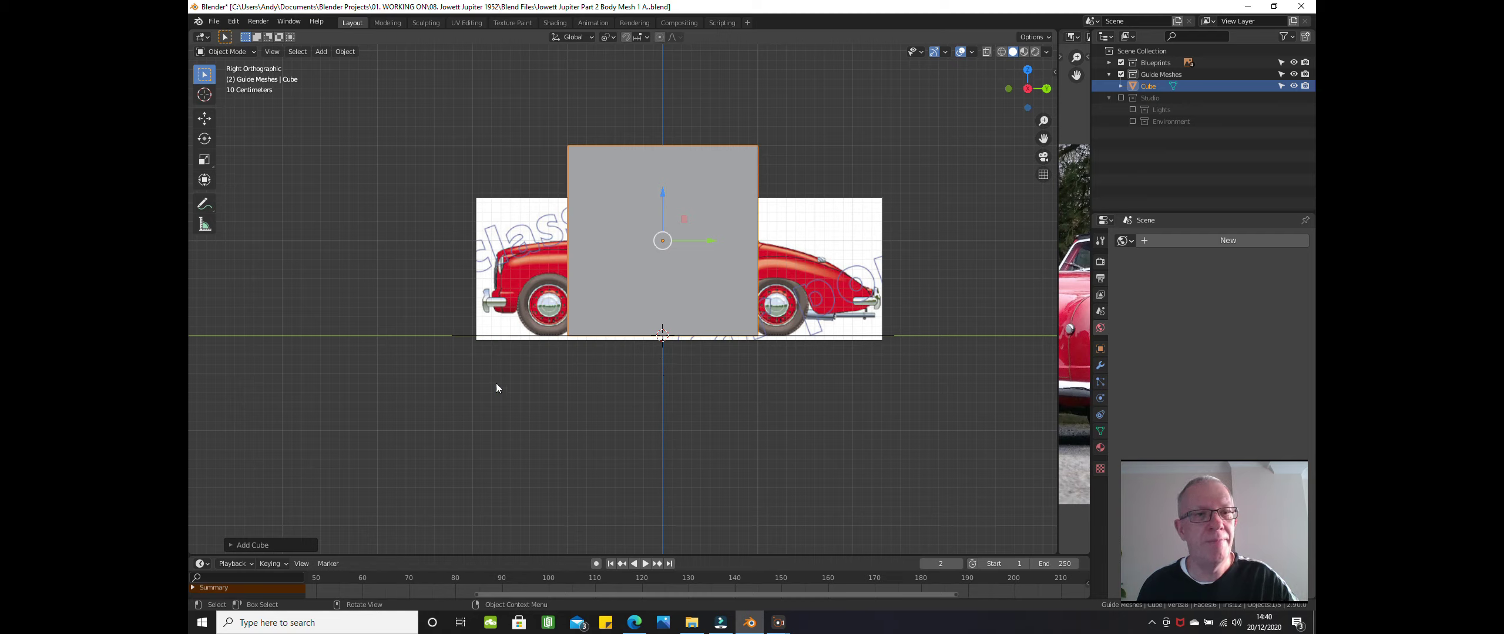
click(249, 52)
click(230, 82)
scroll(349, 251, down, 1)
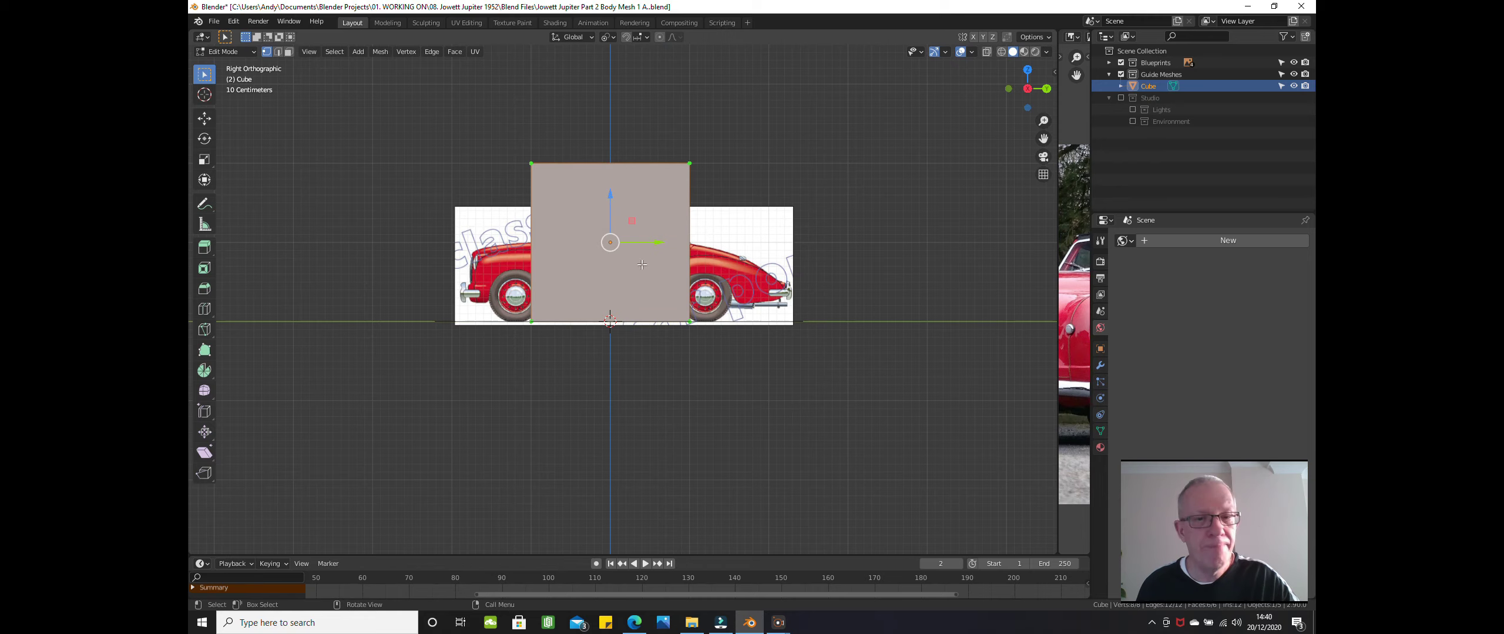
key(z)
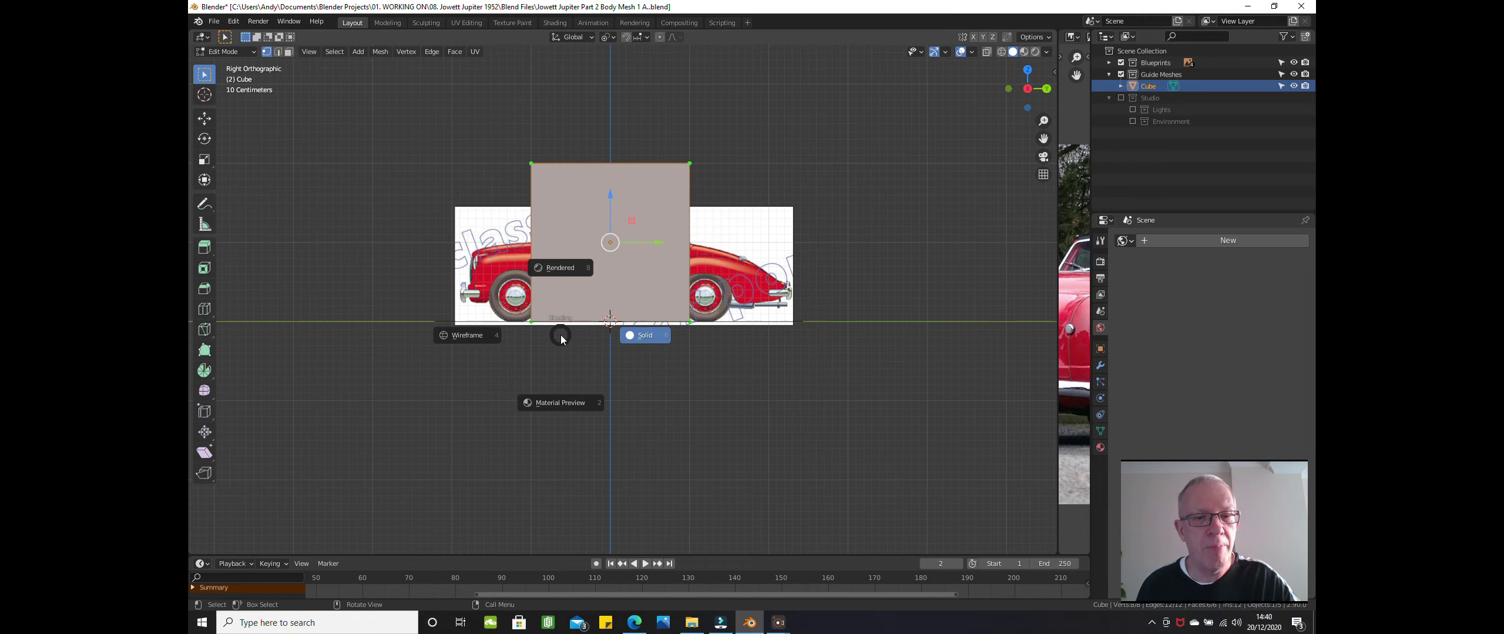
click(465, 340)
scroll(570, 367, up, 1)
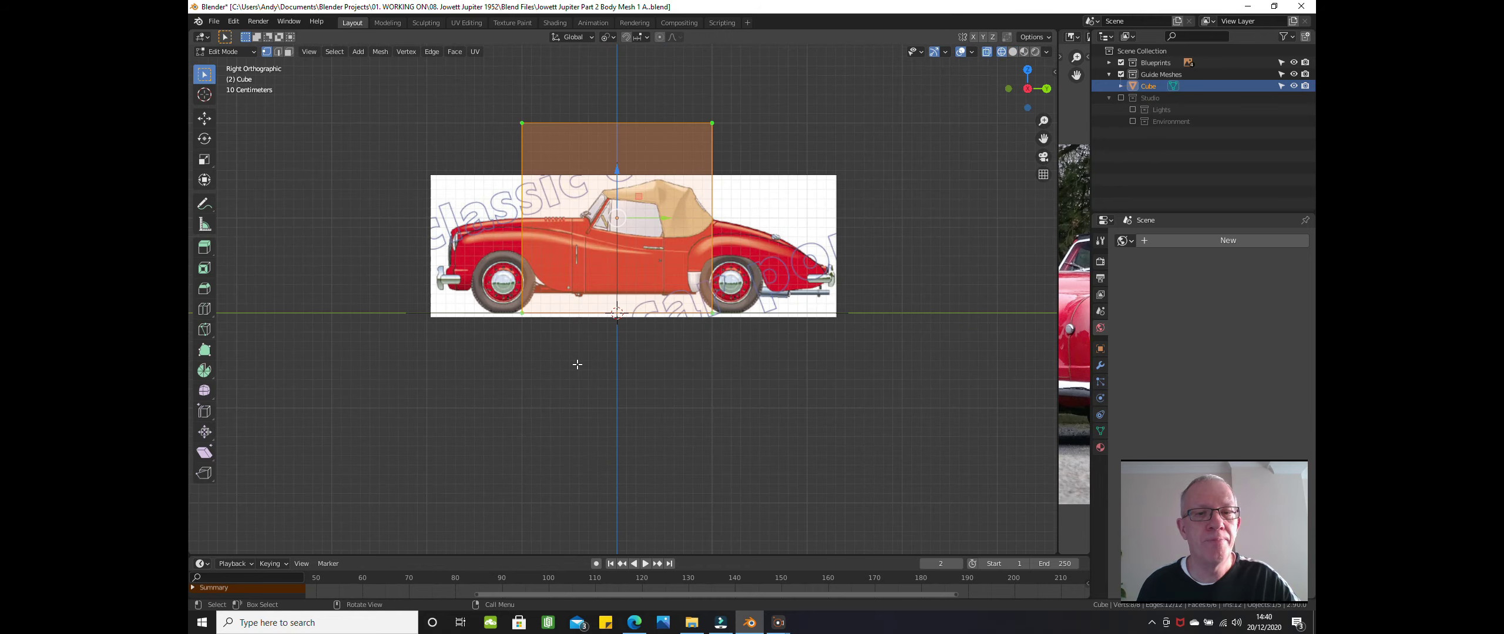
- Clear the selection and box-select all the cube's vertices on the side facing the car's front in the right orthographic view
key(alt+a)
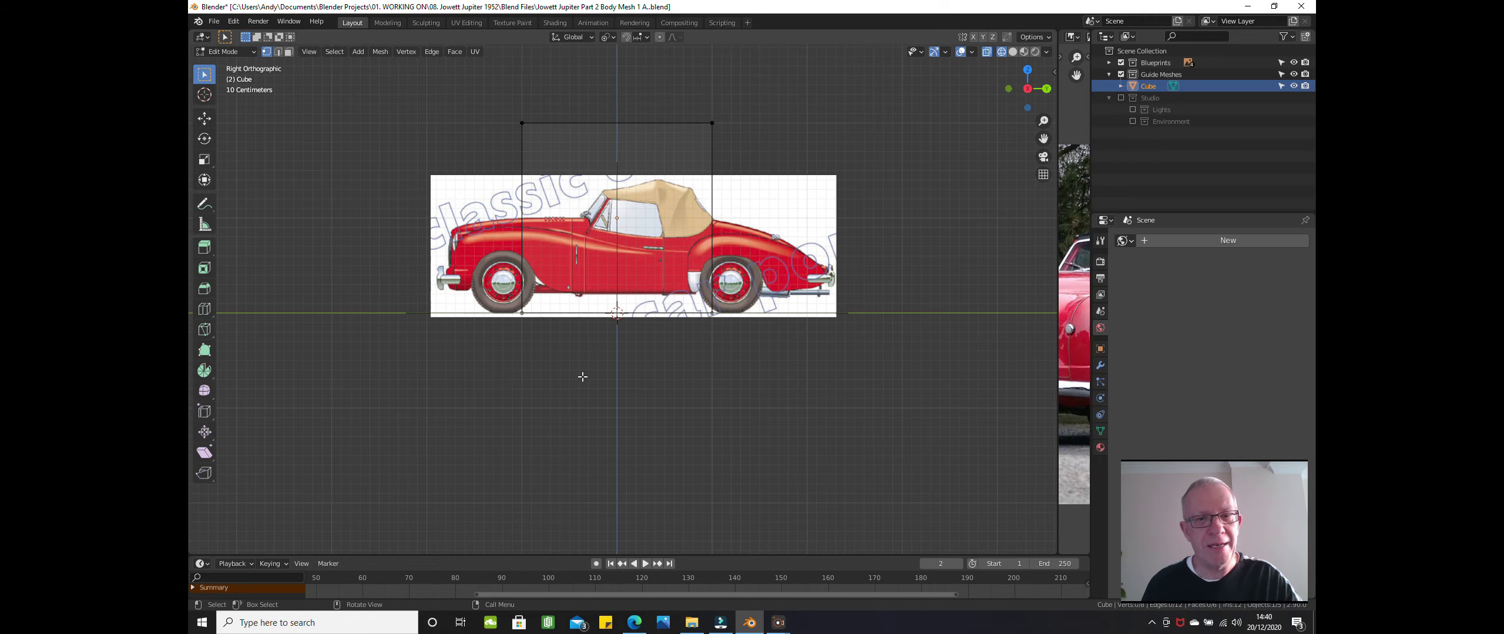
mouse_move(585, 378)
middle_down()
mouse_move(624, 414)
mouse_move(611, 376)
middle_up()
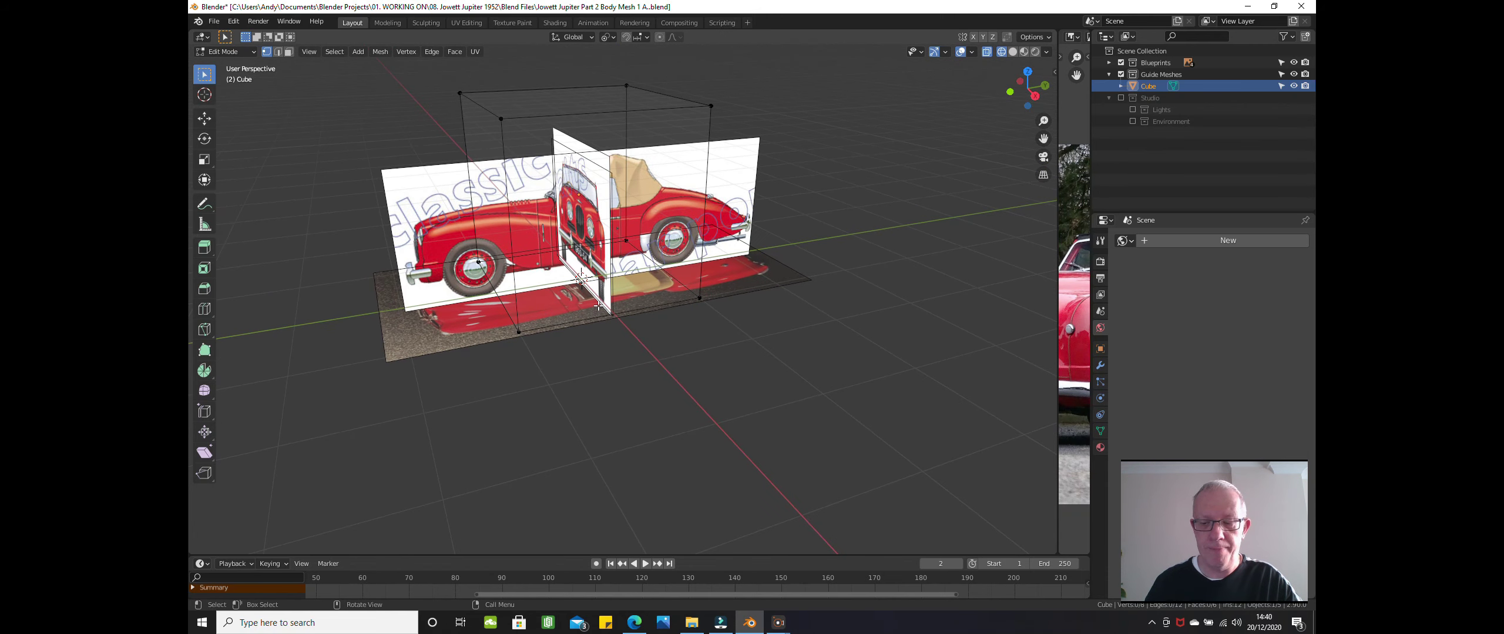
key(KP_3)
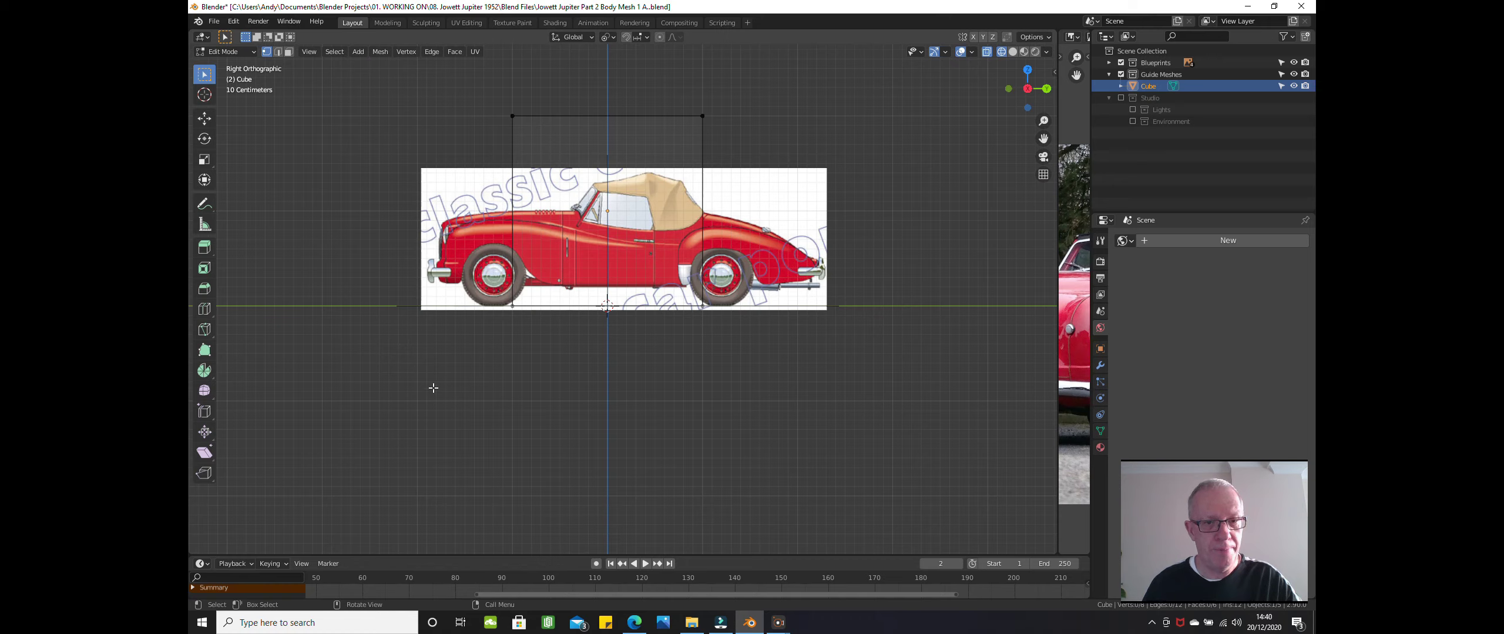
key(b)
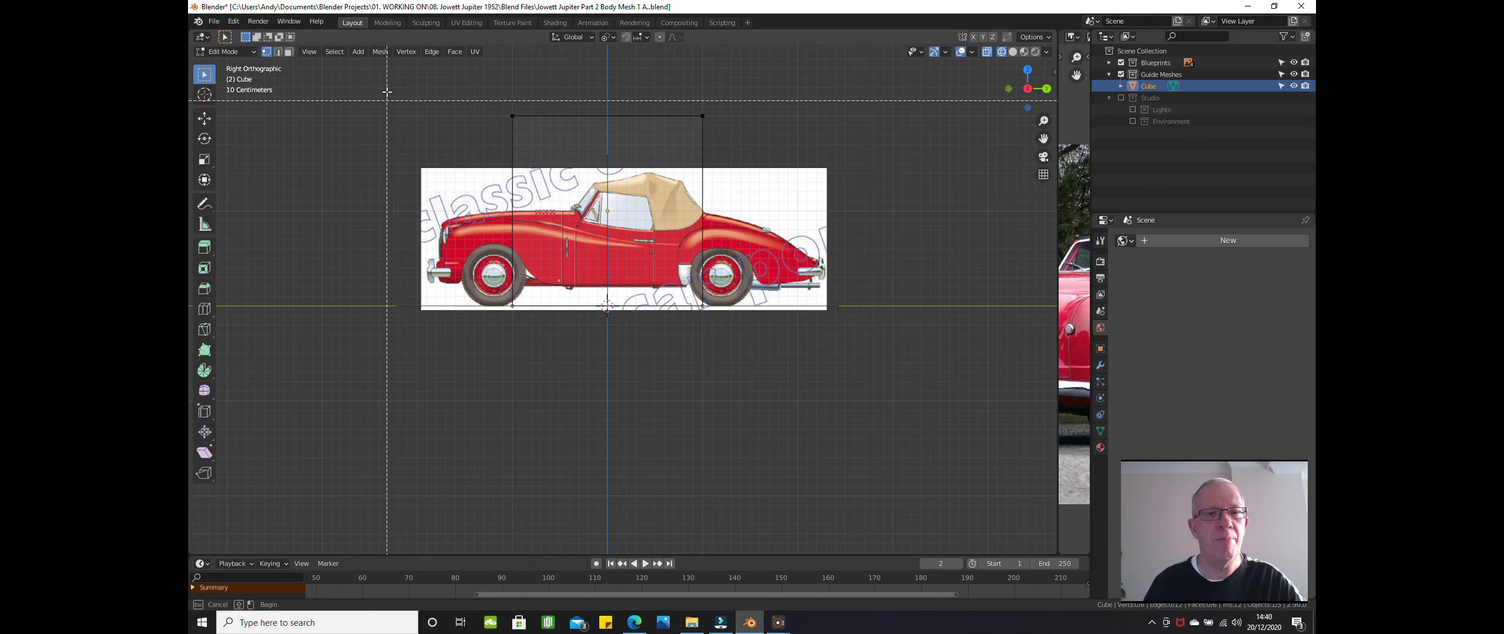
drag(390, 67, 563, 367)
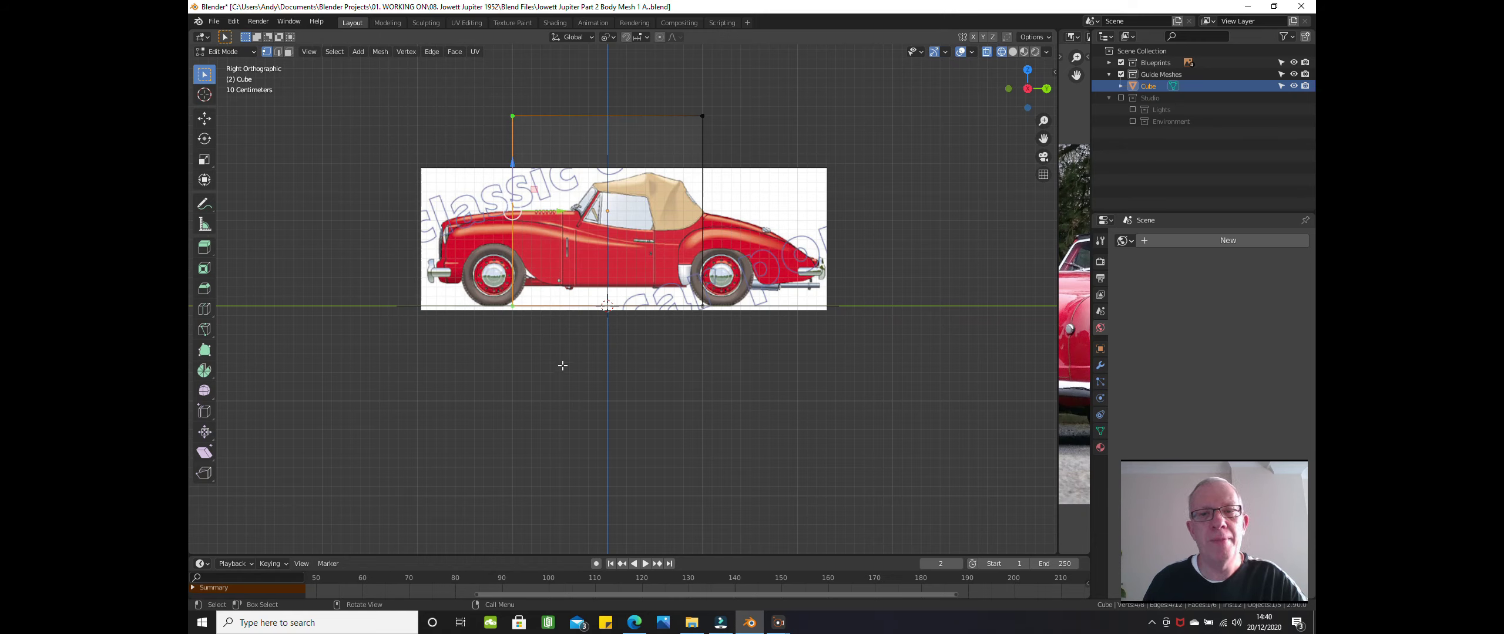
middle_drag(562, 354, 598, 408)
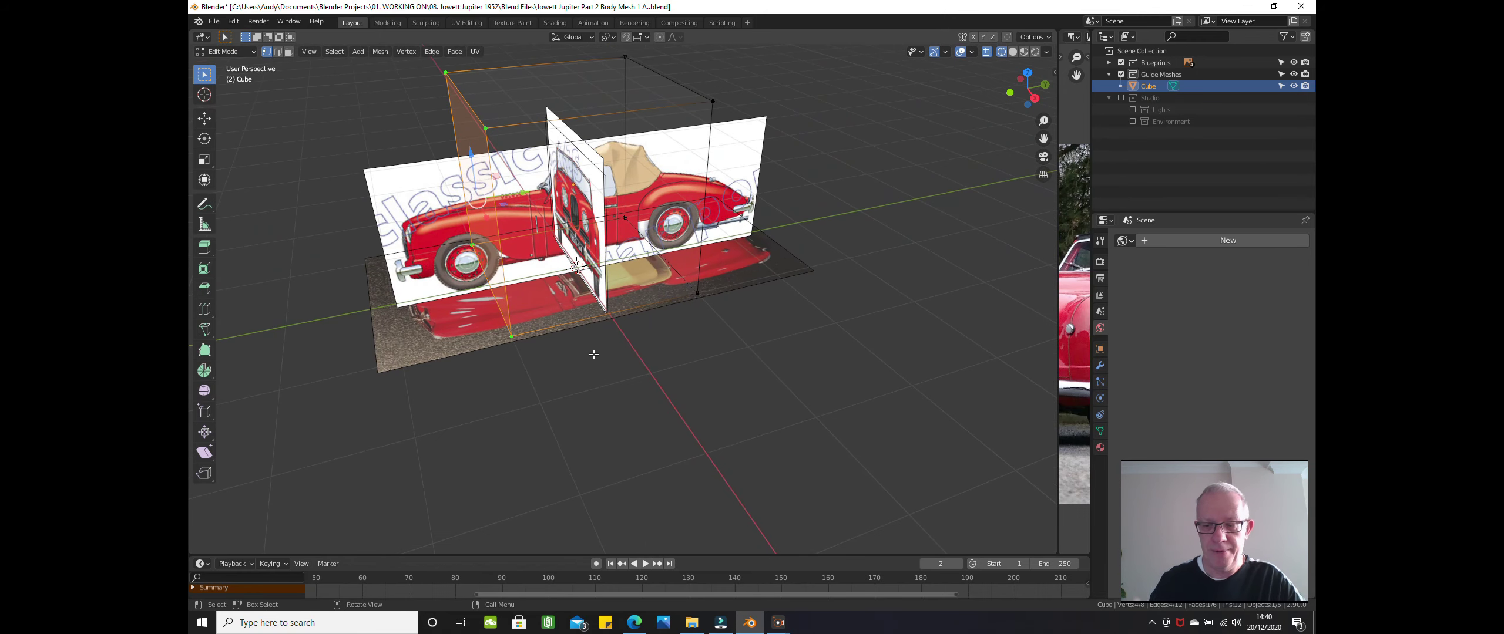
key(KP_3)
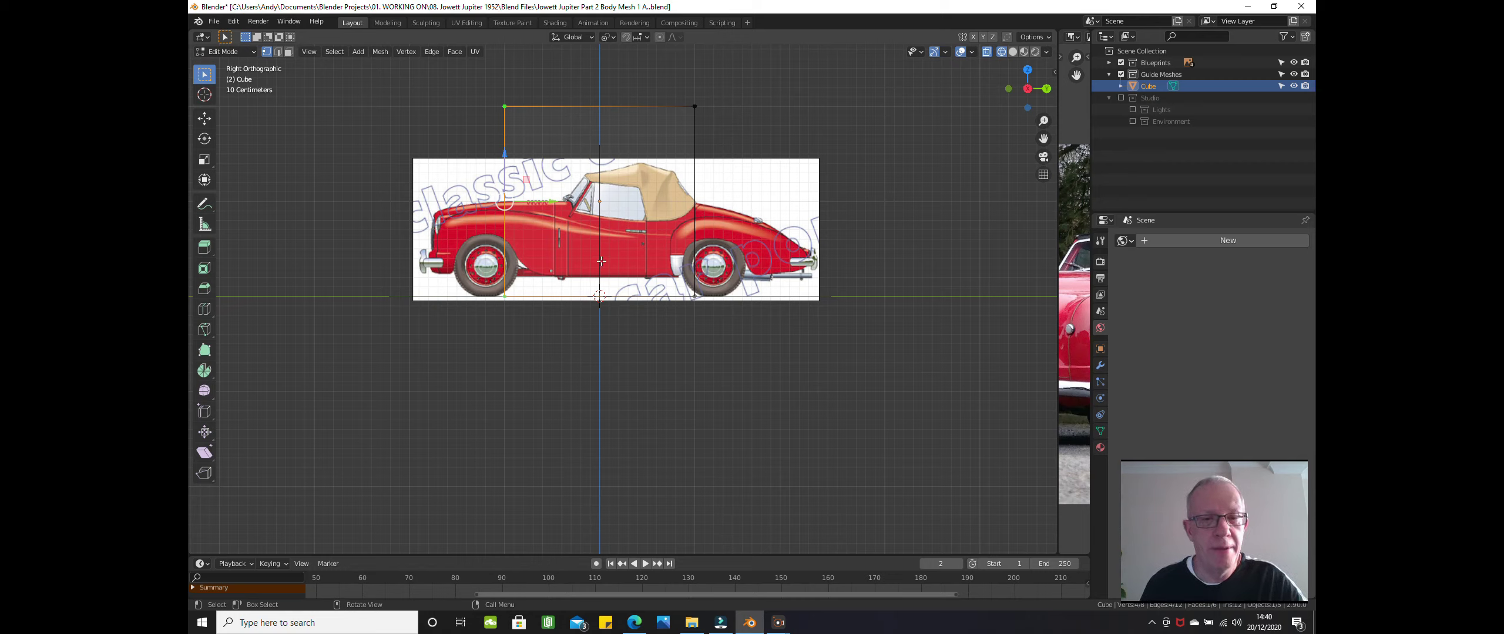
- Move the cube's selected front vertices along Y to the front end of the car body in the side blueprint, and clear the selection
scroll(446, 196, up, 1)
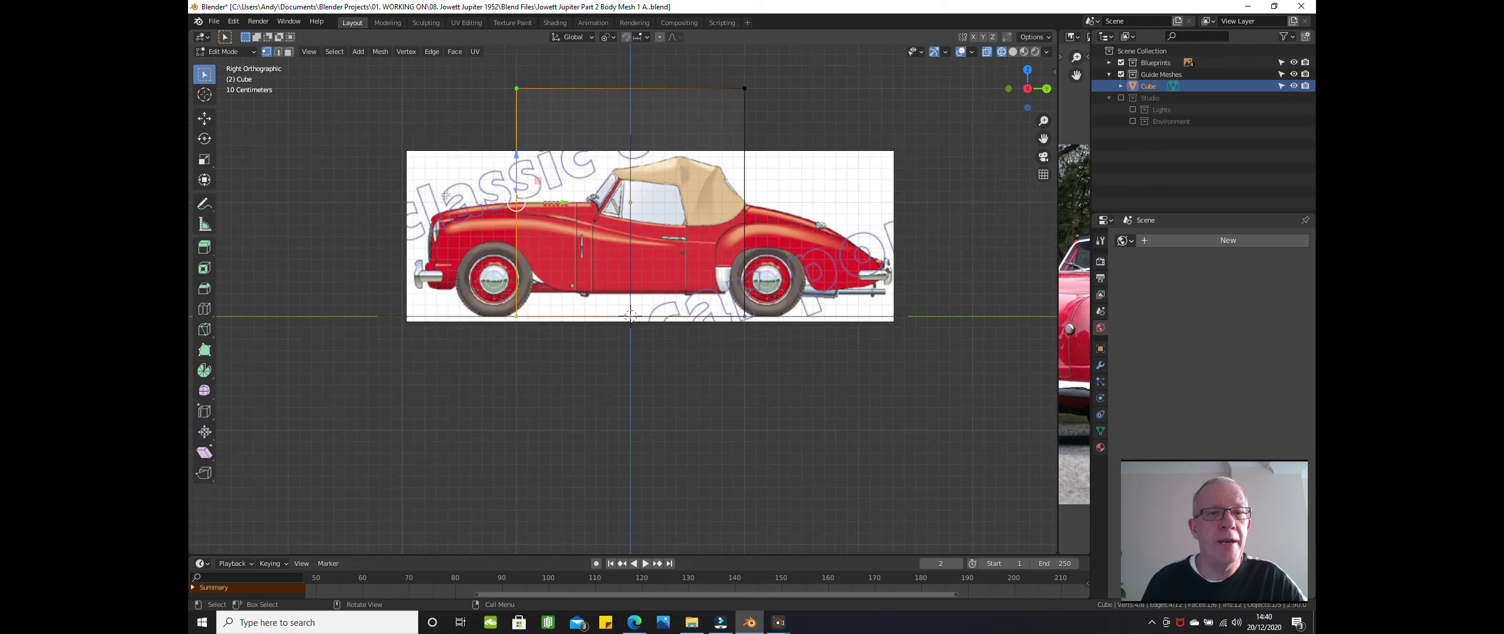
scroll(446, 196, up, 3)
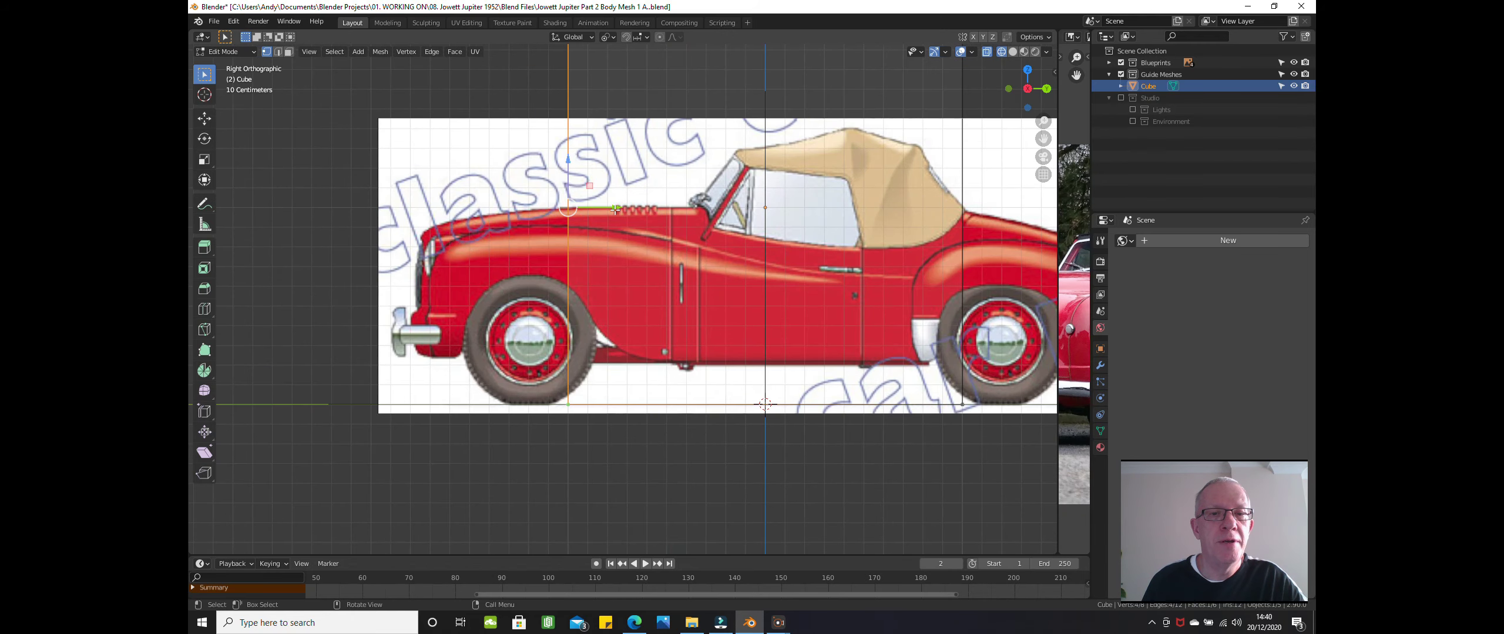
drag(615, 209, 456, 233)
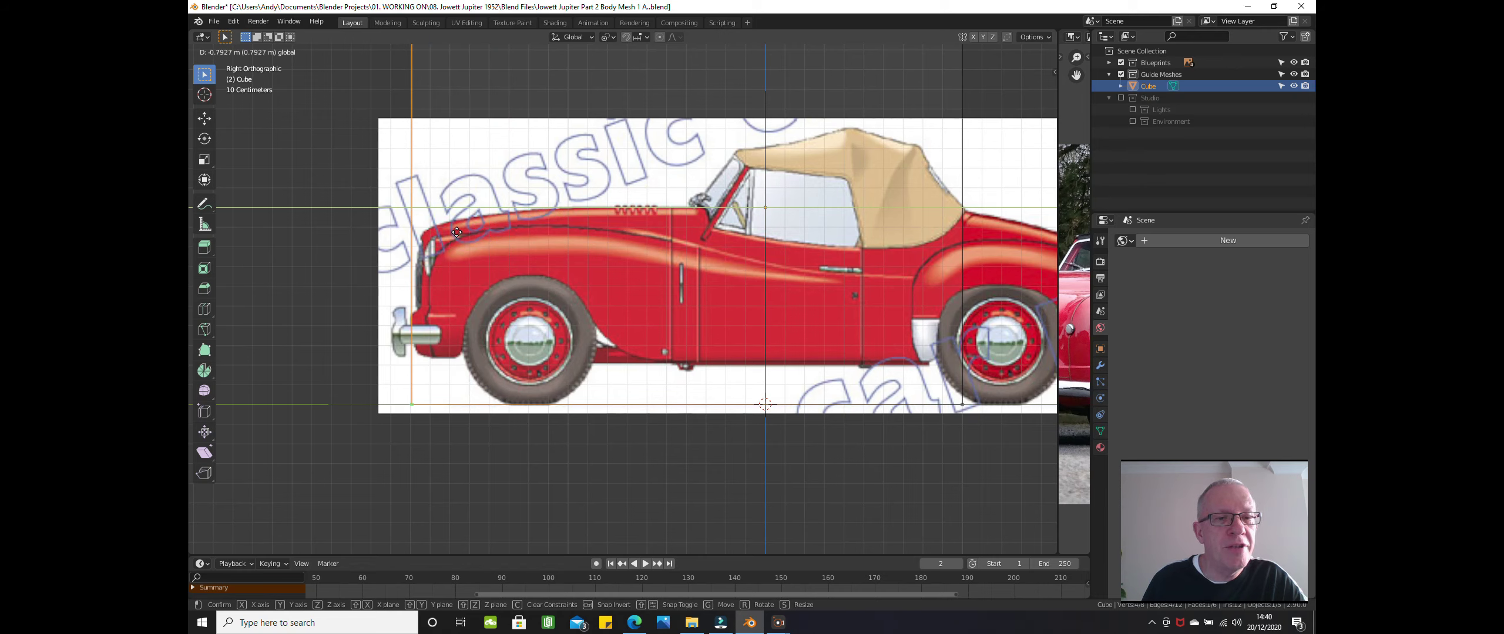
right_click(457, 233)
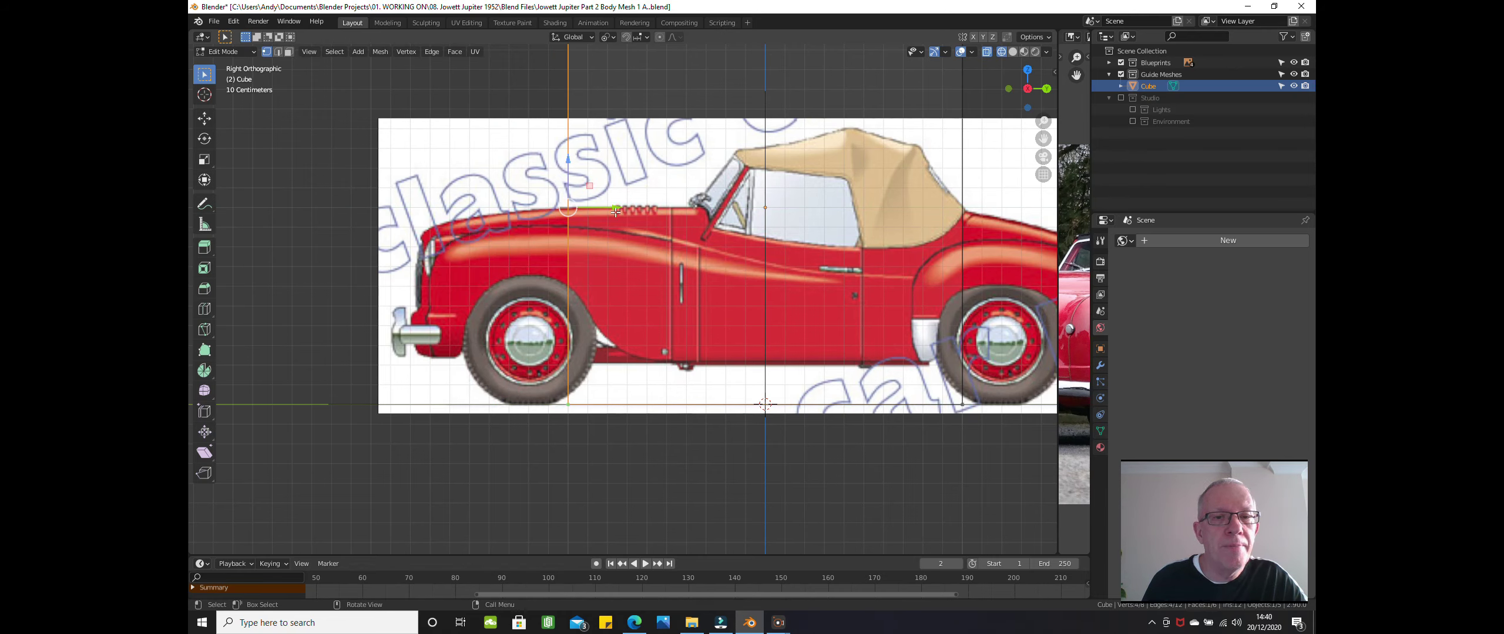
drag(619, 208, 799, 308)
click(683, 455)
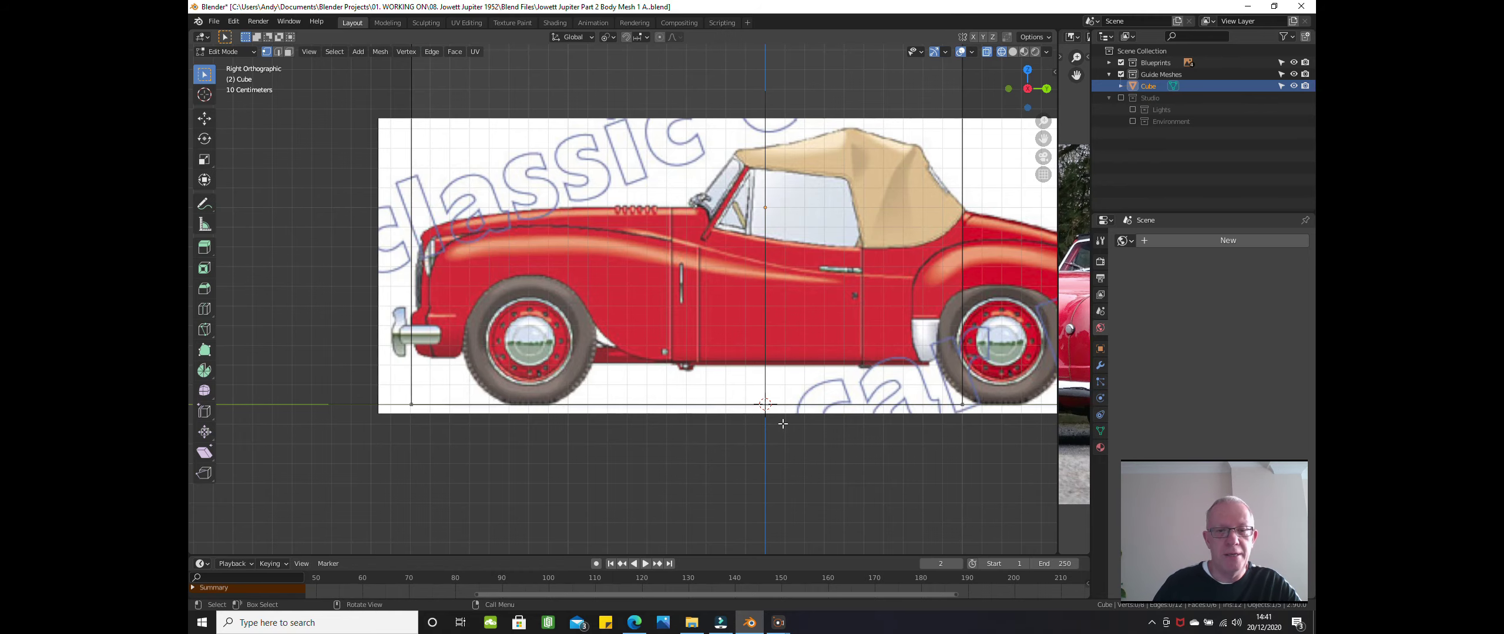
- Box-select the cube's rear vertices and move them along Y to the tail end of the car body
scroll(786, 367, down, 3)
shift+middle_drag(786, 367, 634, 440)
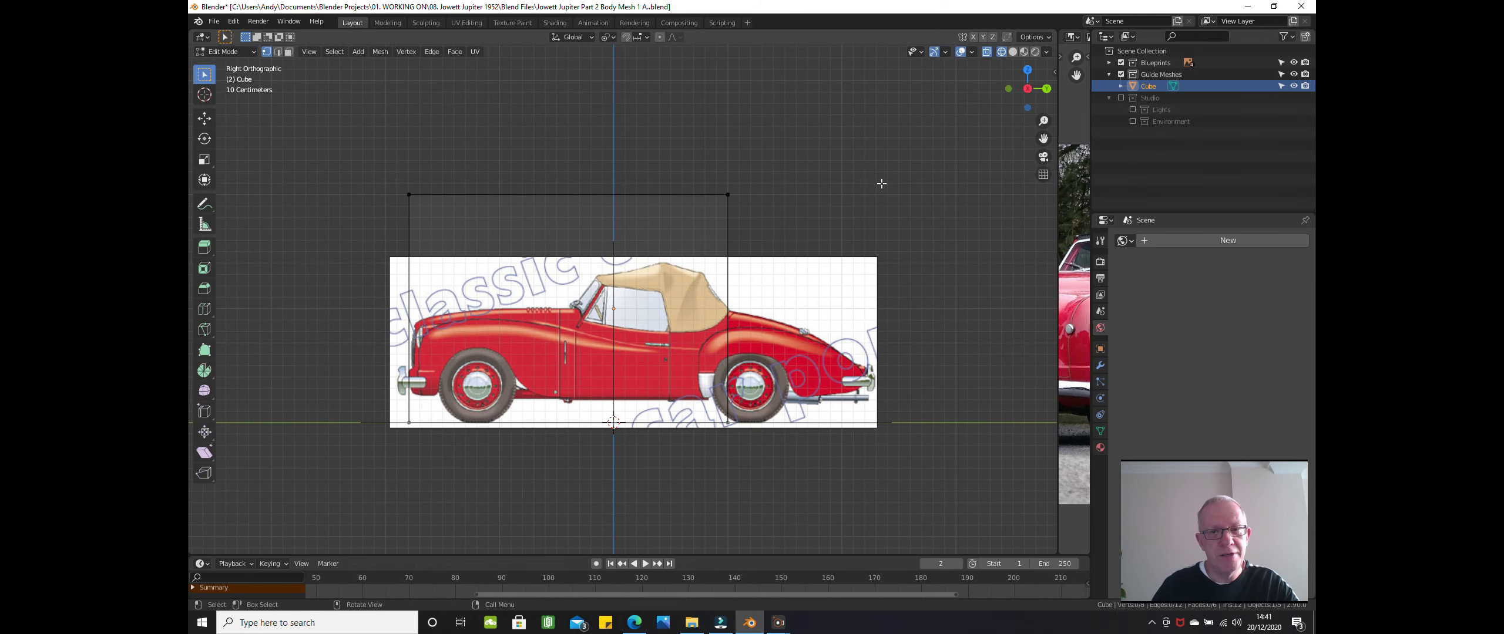
key(a)
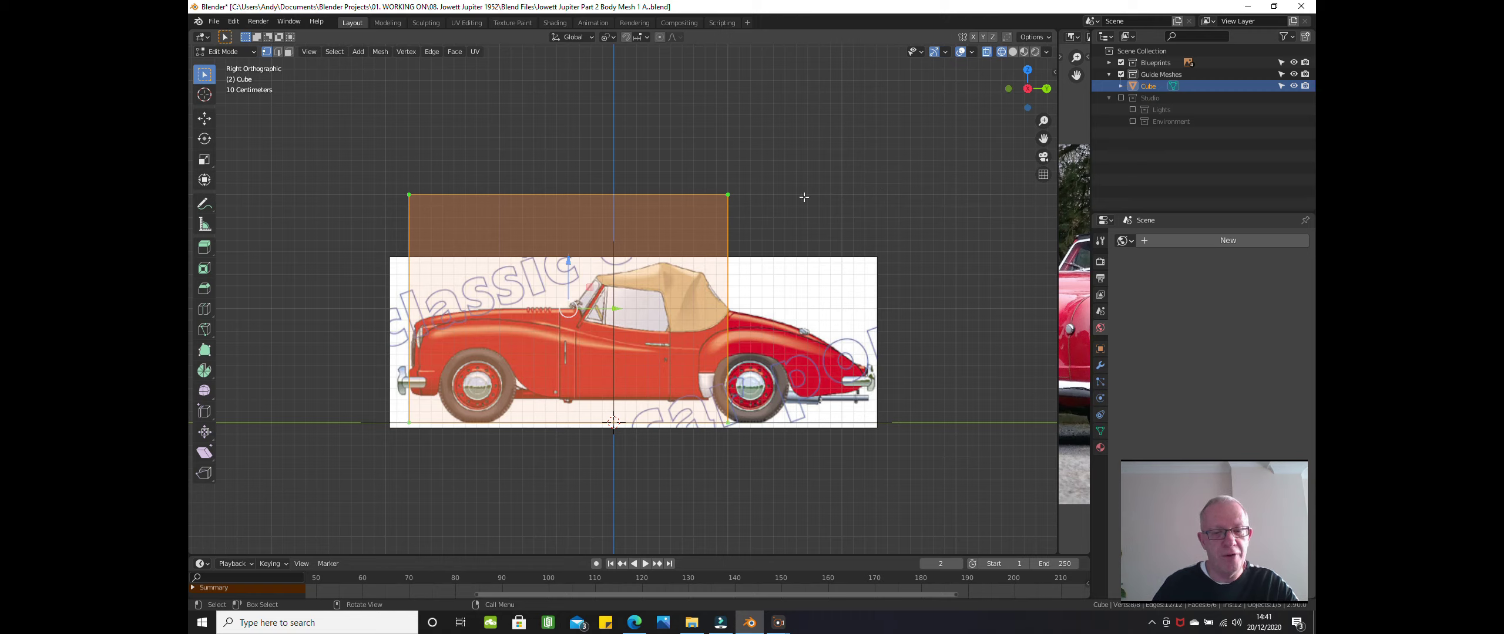
key(alt+a)
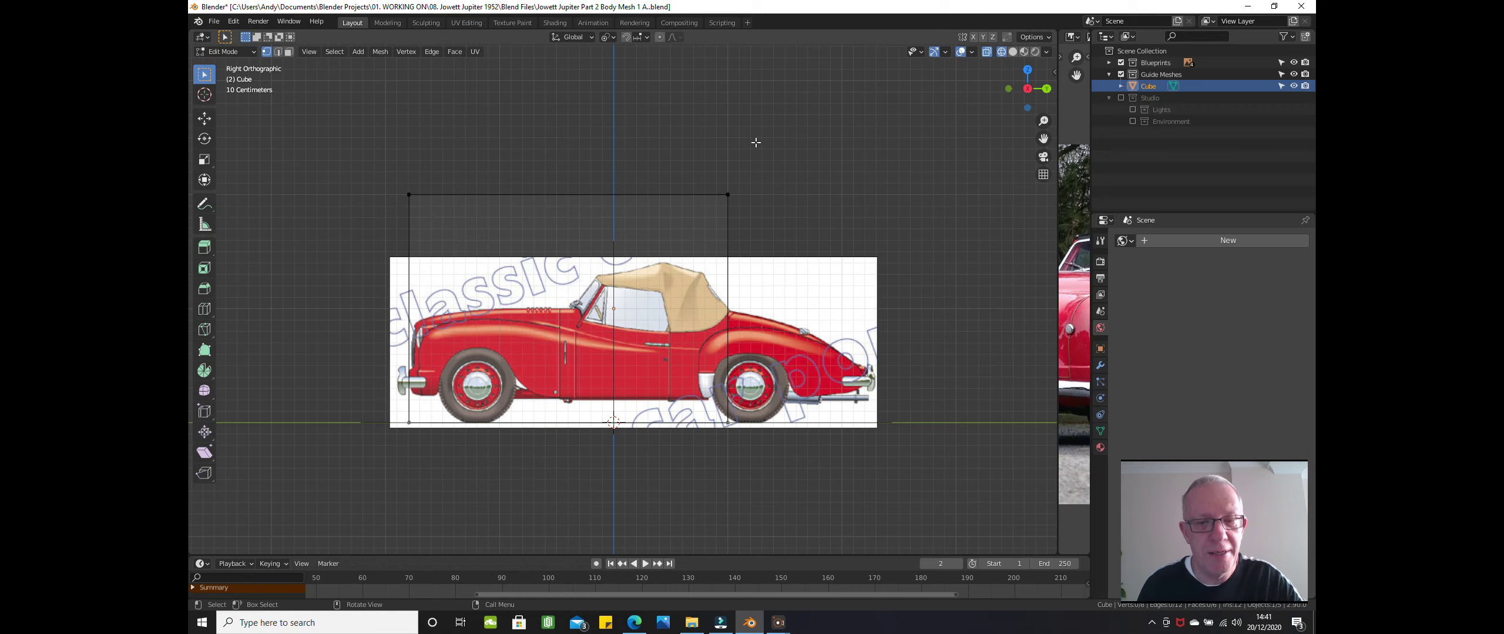
drag(689, 127, 809, 485)
scroll(774, 356, up, 3)
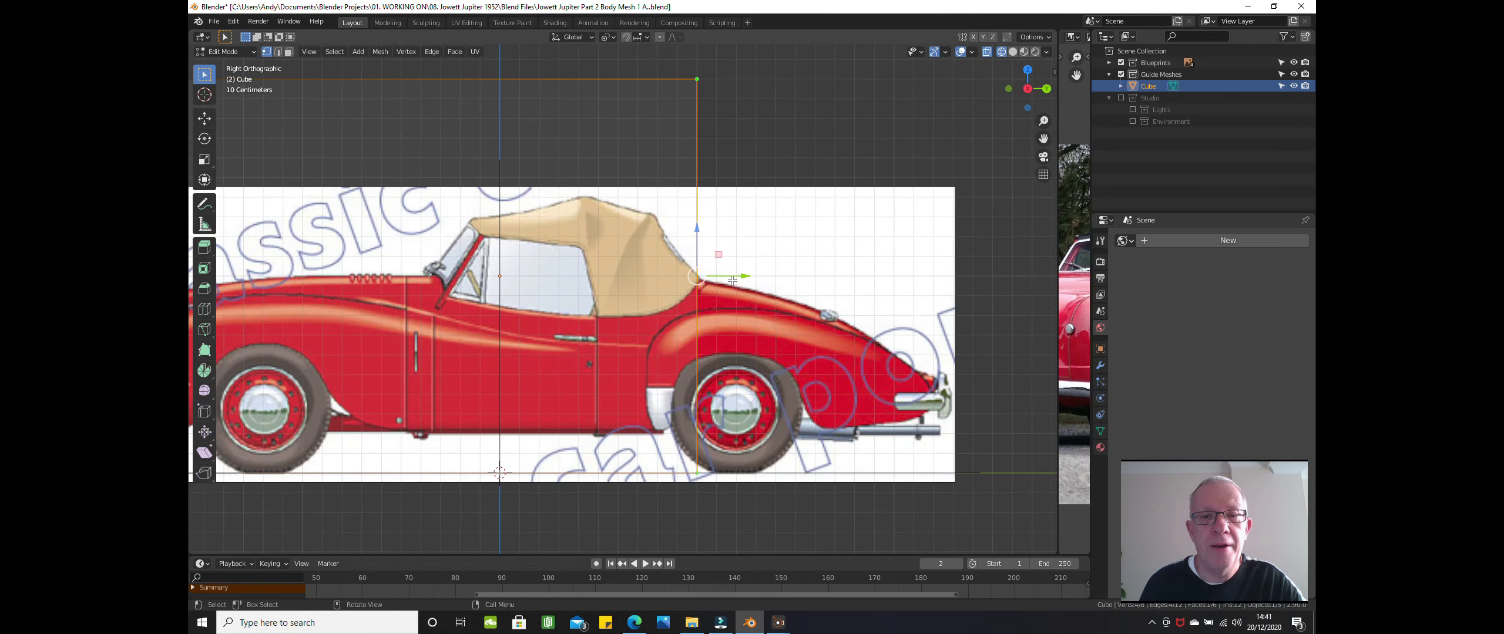
drag(733, 278, 987, 286)
scroll(798, 389, down, 2)
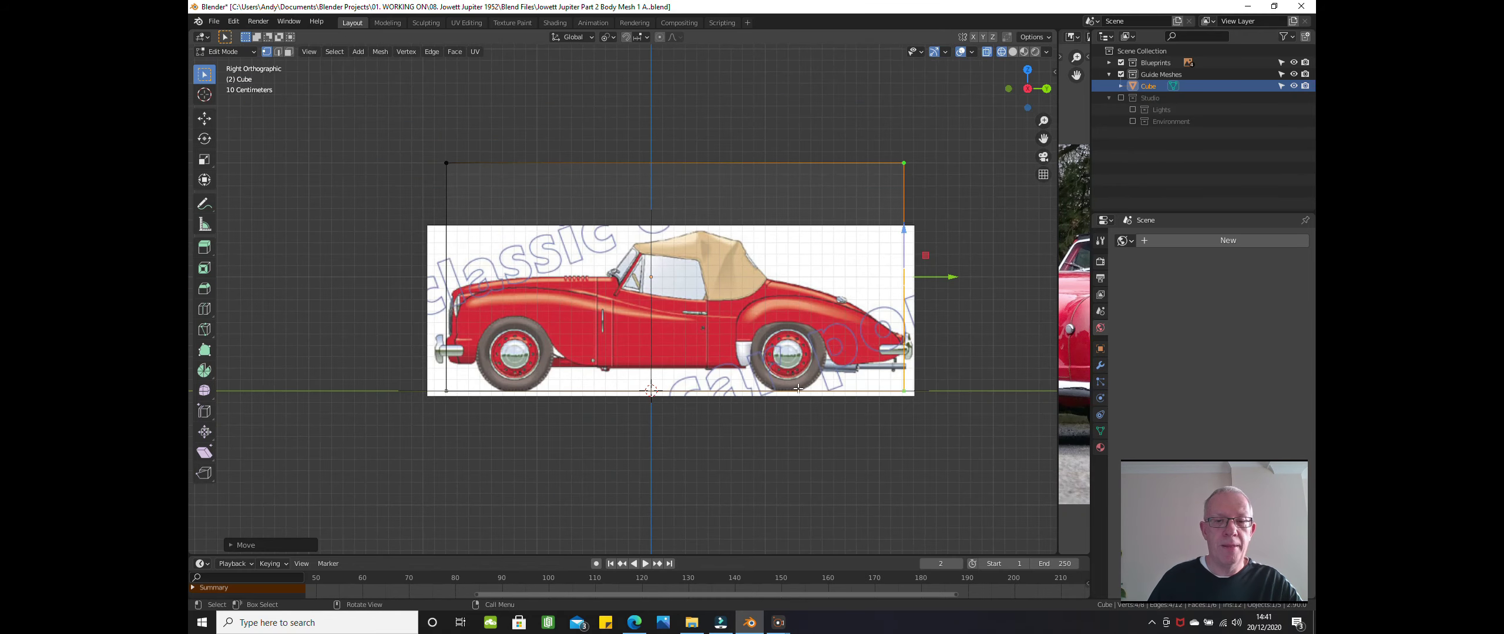
- Box-select the cube's upper vertices and lower them along Z to about the height of the bonnet
click(728, 465)
key(b)
drag(428, 102, 1026, 235)
drag(676, 119, 671, 234)
- Check the cube's upper edge against the bonnet, restore the vertex selection and lower it slightly to just above the bonnet line
scroll(661, 162, up, 5)
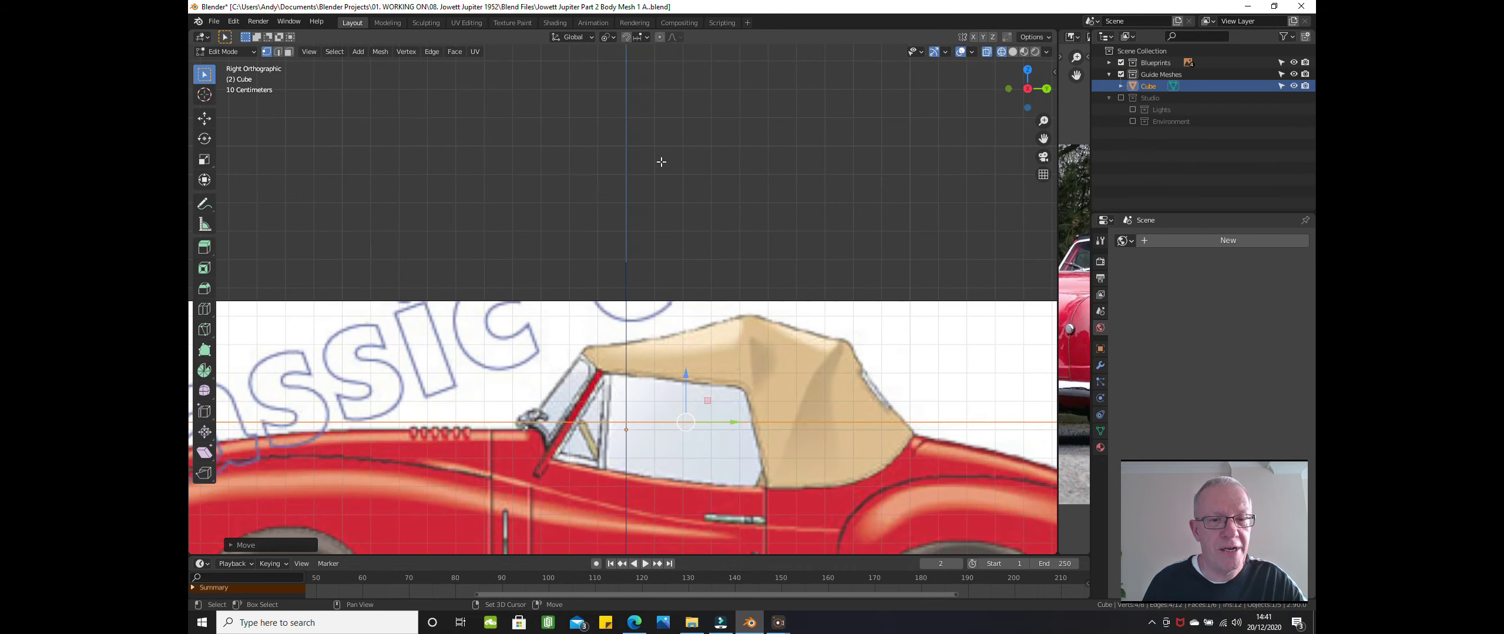
shift+middle_drag(661, 161, 706, 41)
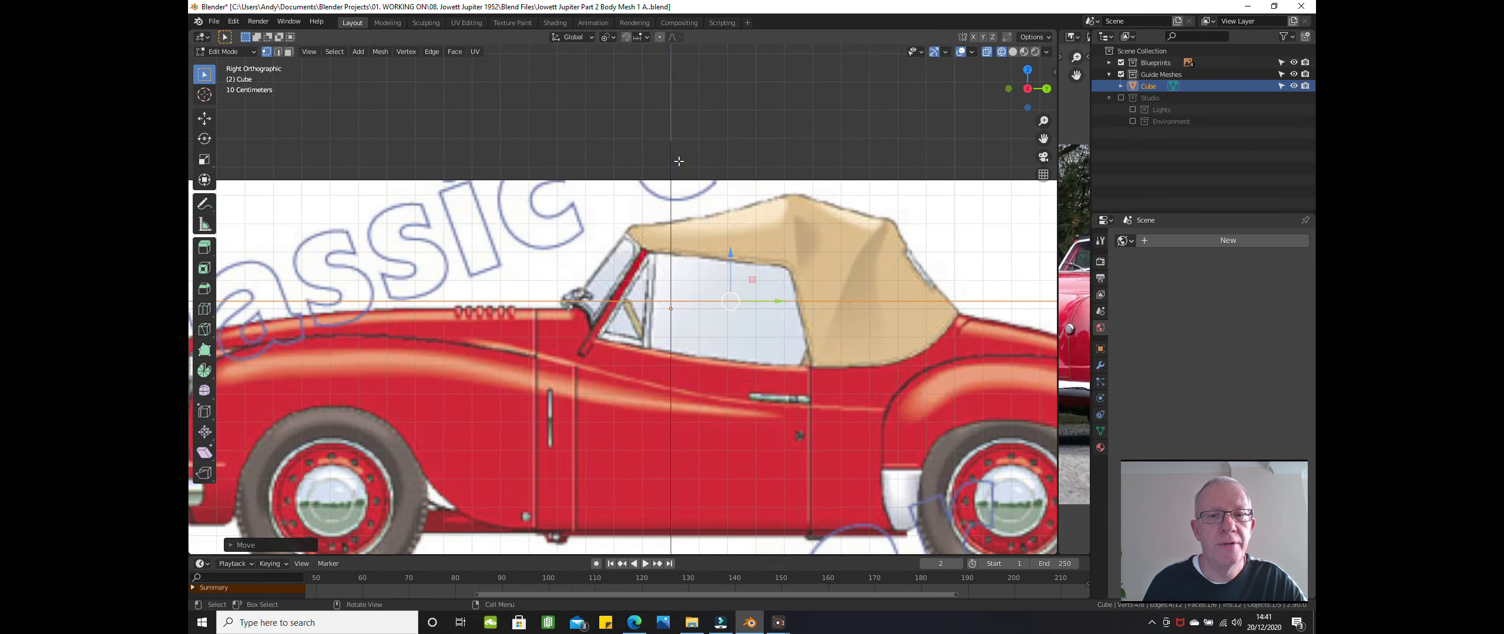
click(734, 258)
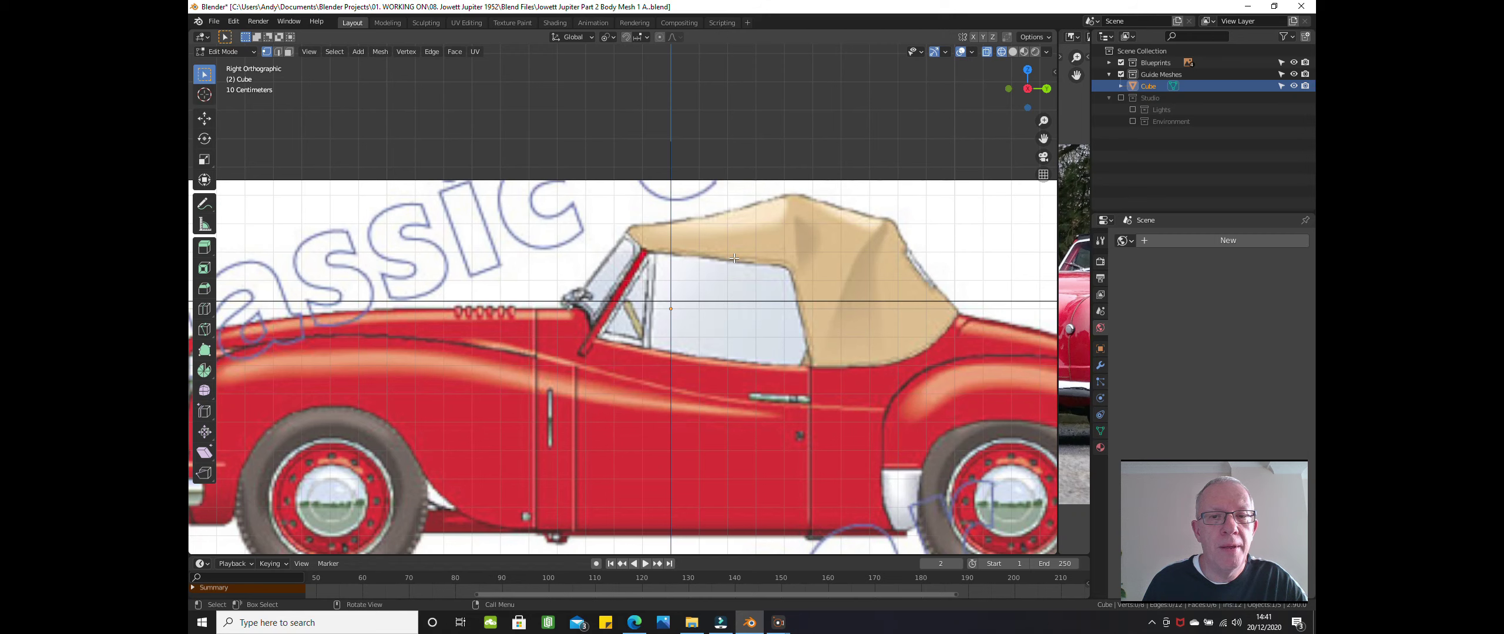
scroll(734, 253, down, 1)
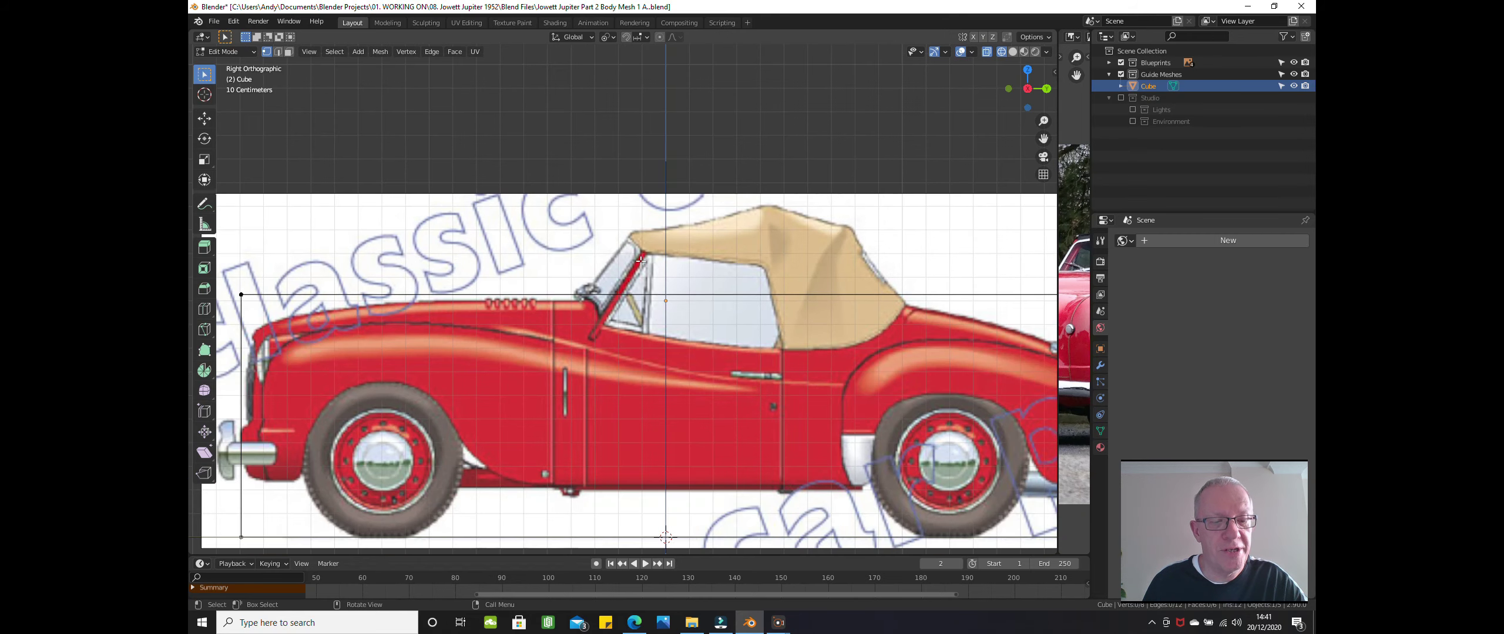
key(ctrl+z)
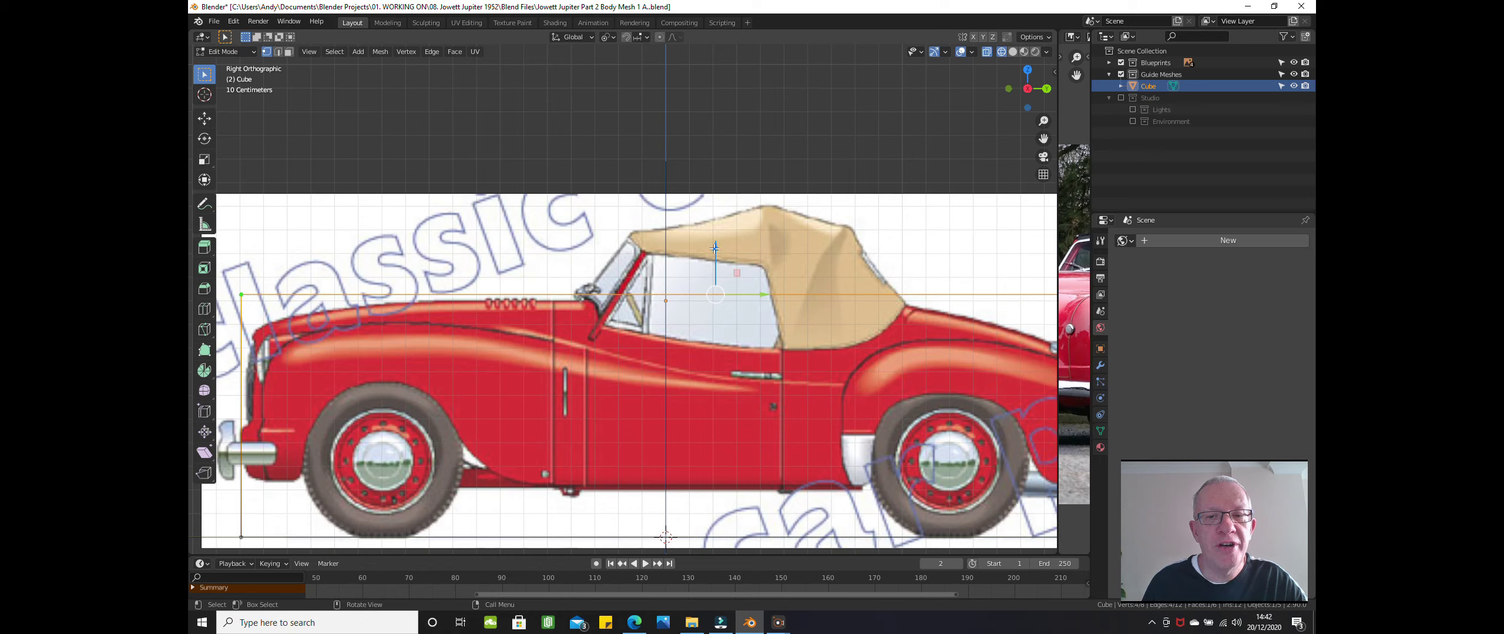
drag(715, 249, 714, 256)
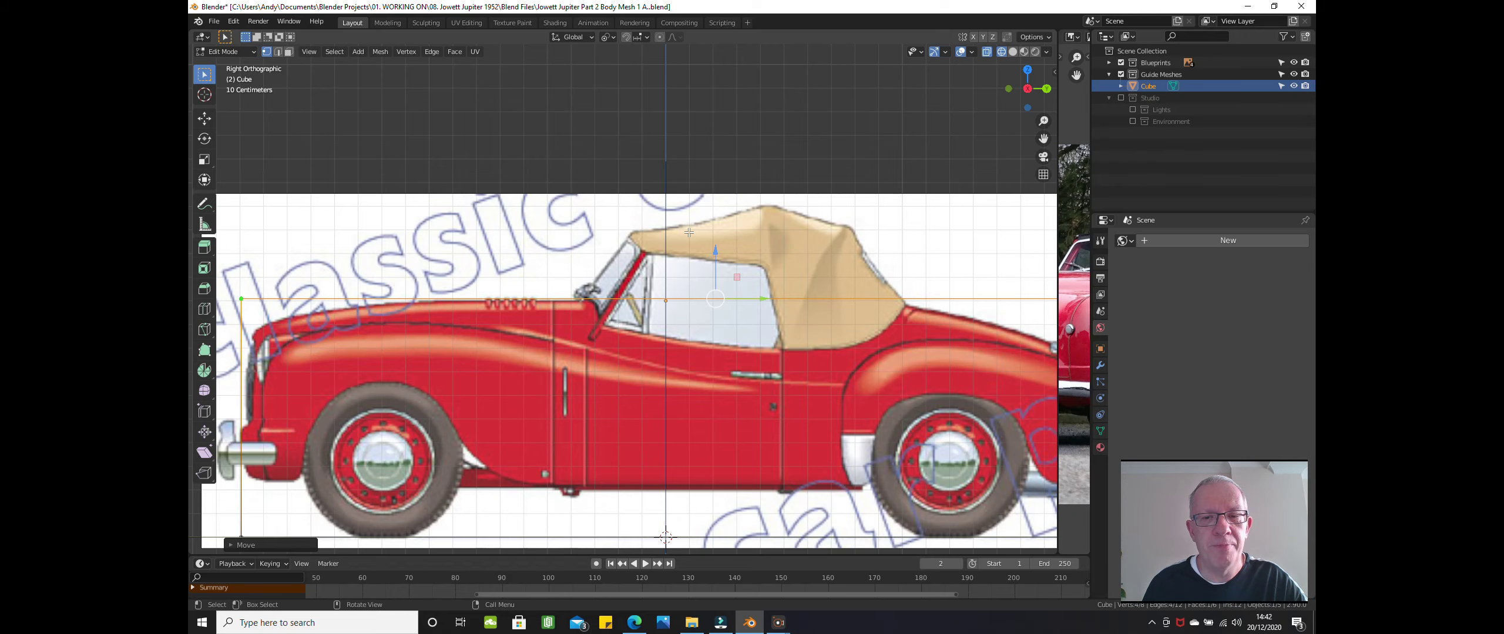
- Box-select the cube's lower vertices, raise them about 0.19 m along Z to the car's sill line, and clear the selection
scroll(689, 232, down, 1)
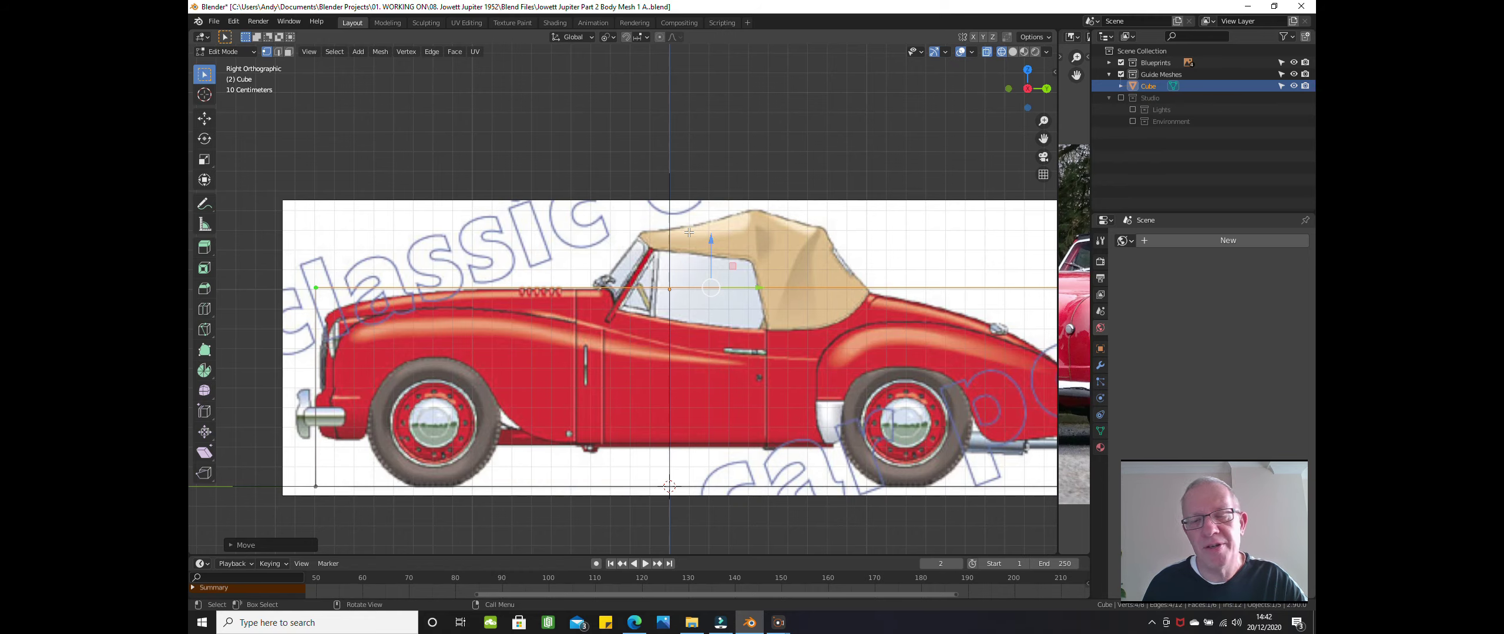
scroll(659, 261, down, 2)
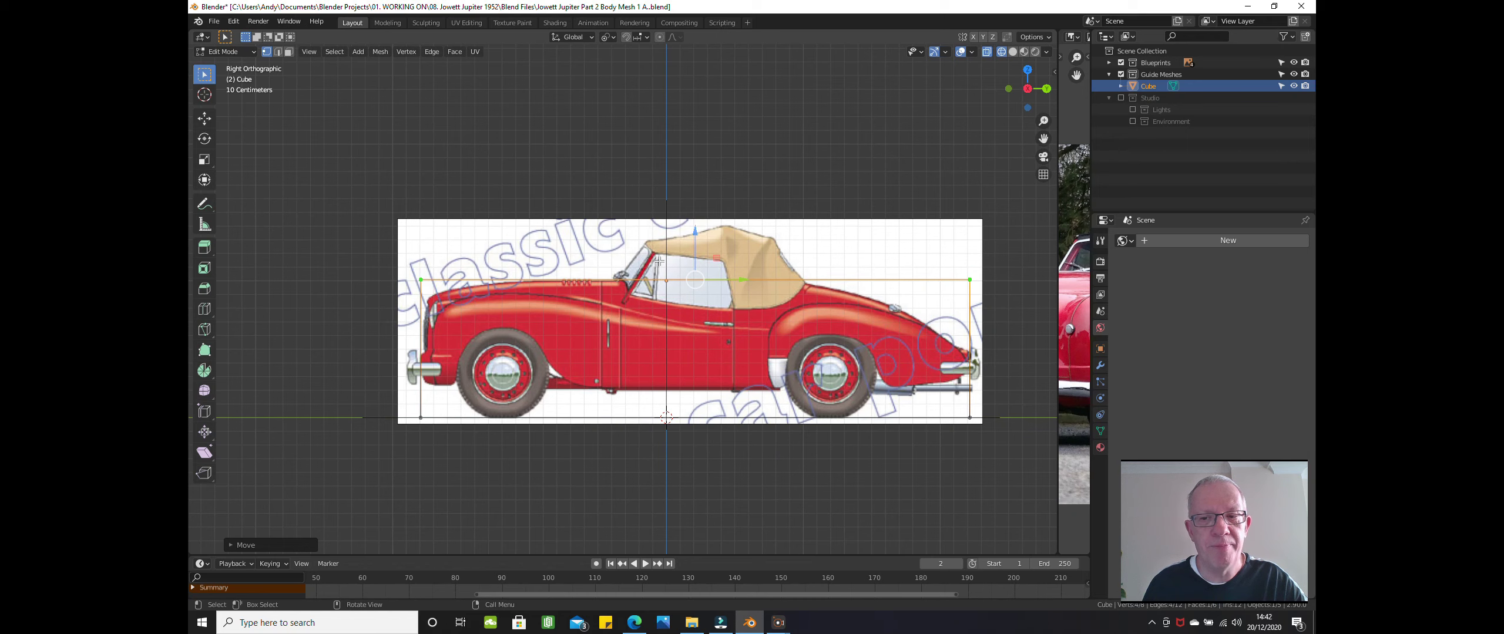
scroll(659, 261, up, 1)
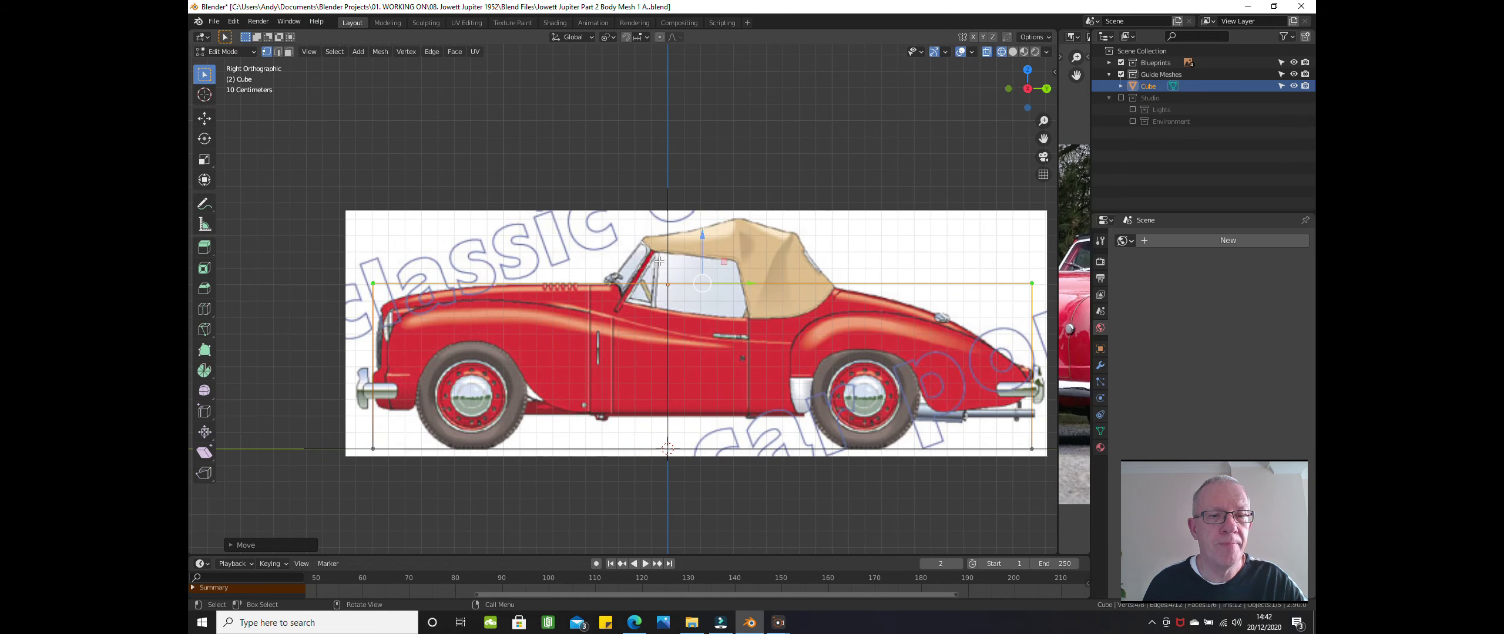
scroll(659, 261, down, 1)
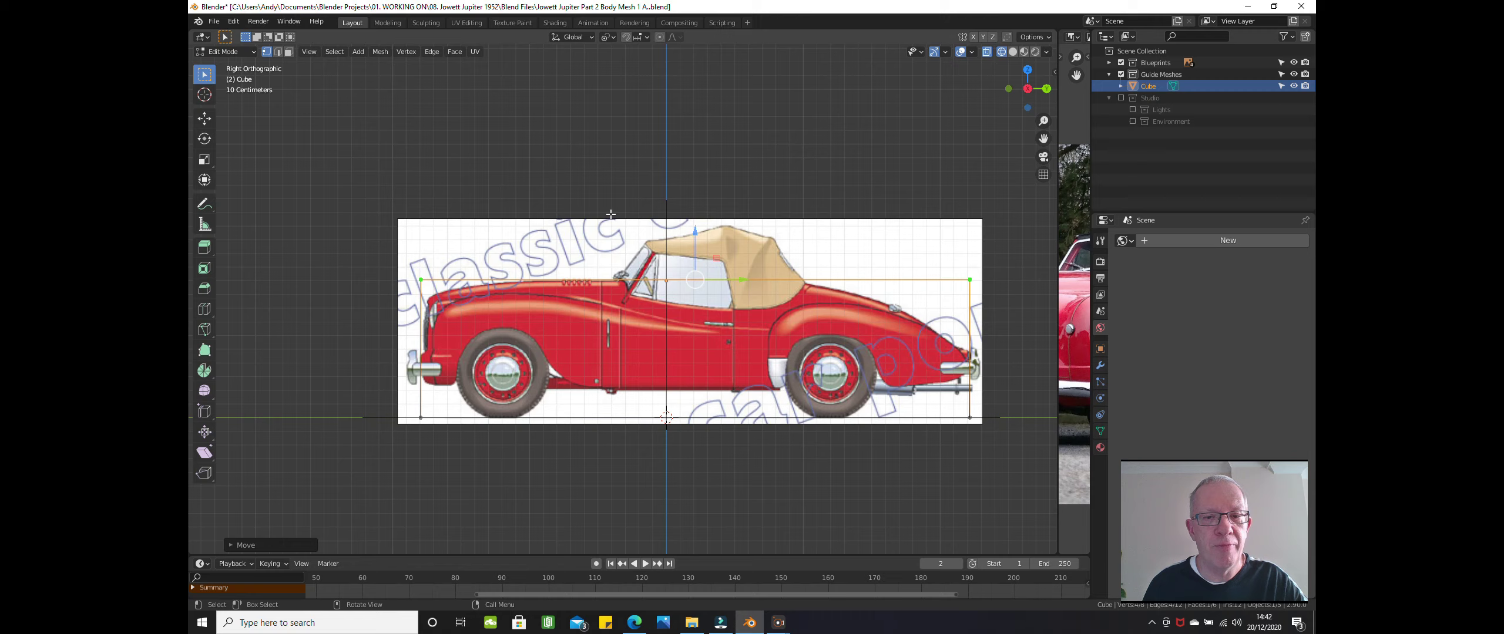
click(568, 313)
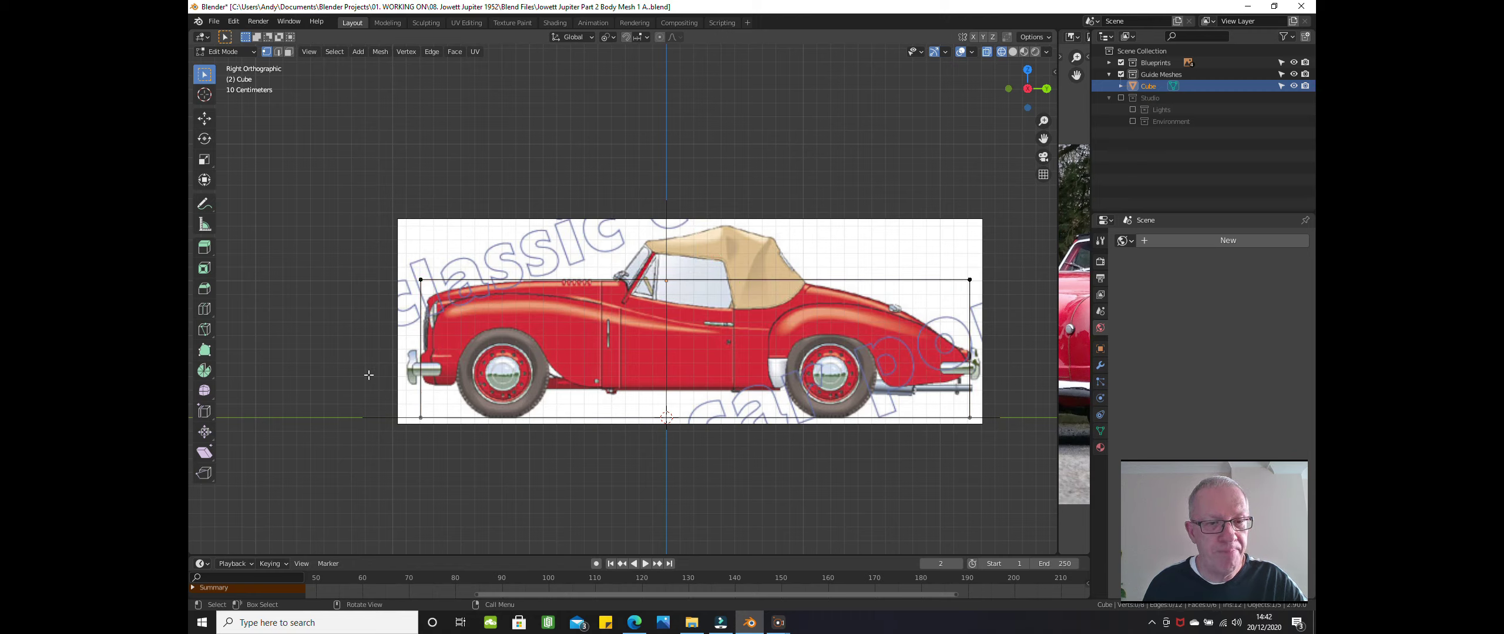
key(b)
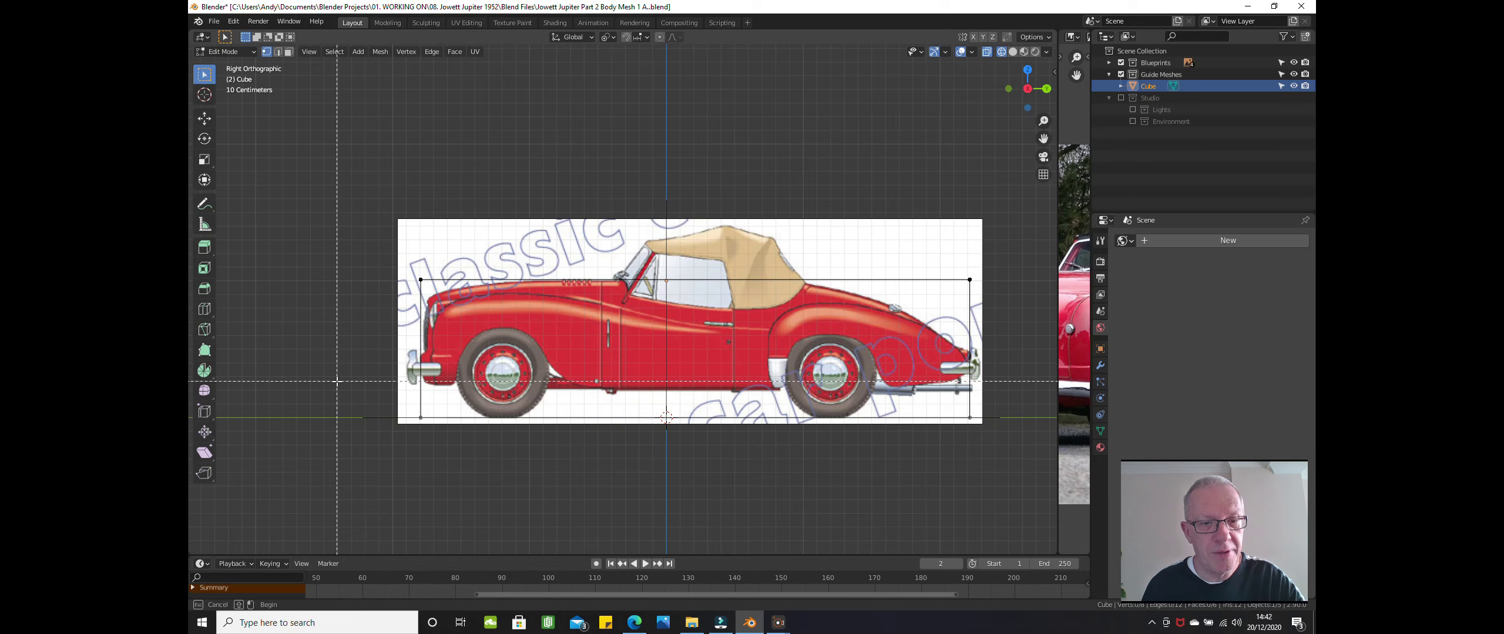
drag(336, 380, 1066, 437)
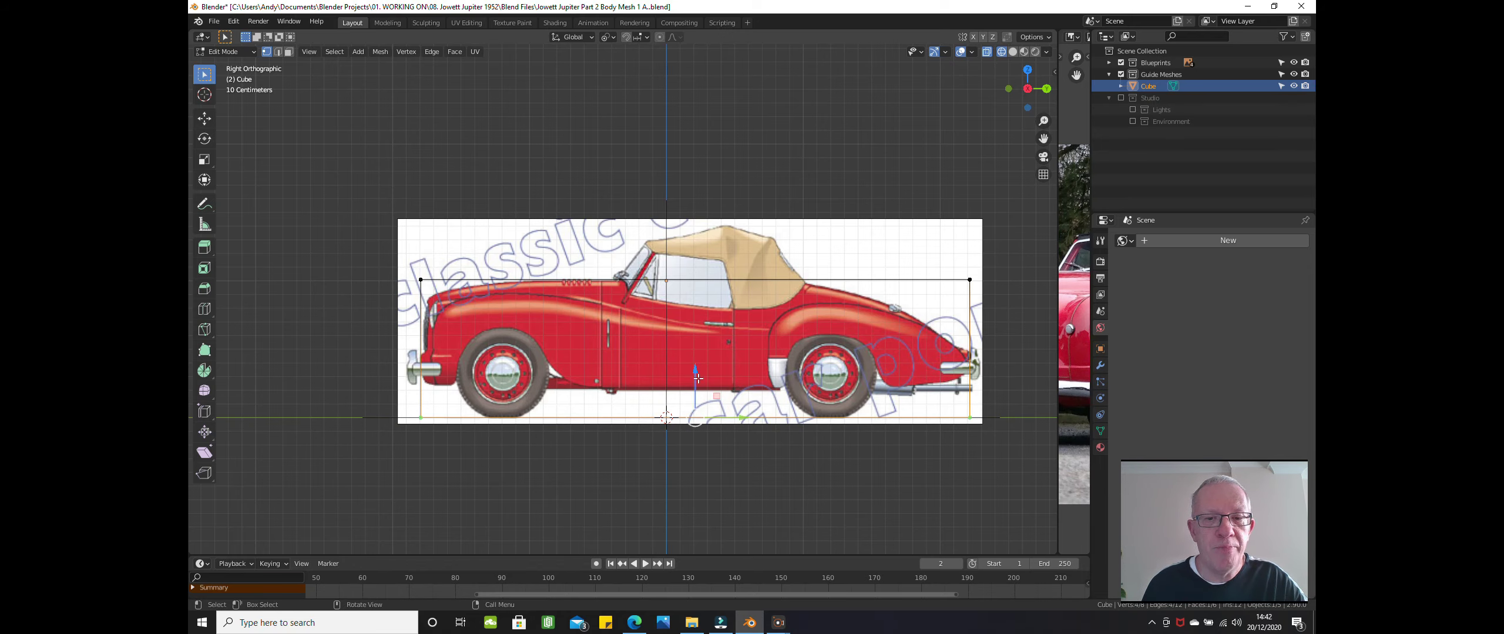
key(g)
key(z)
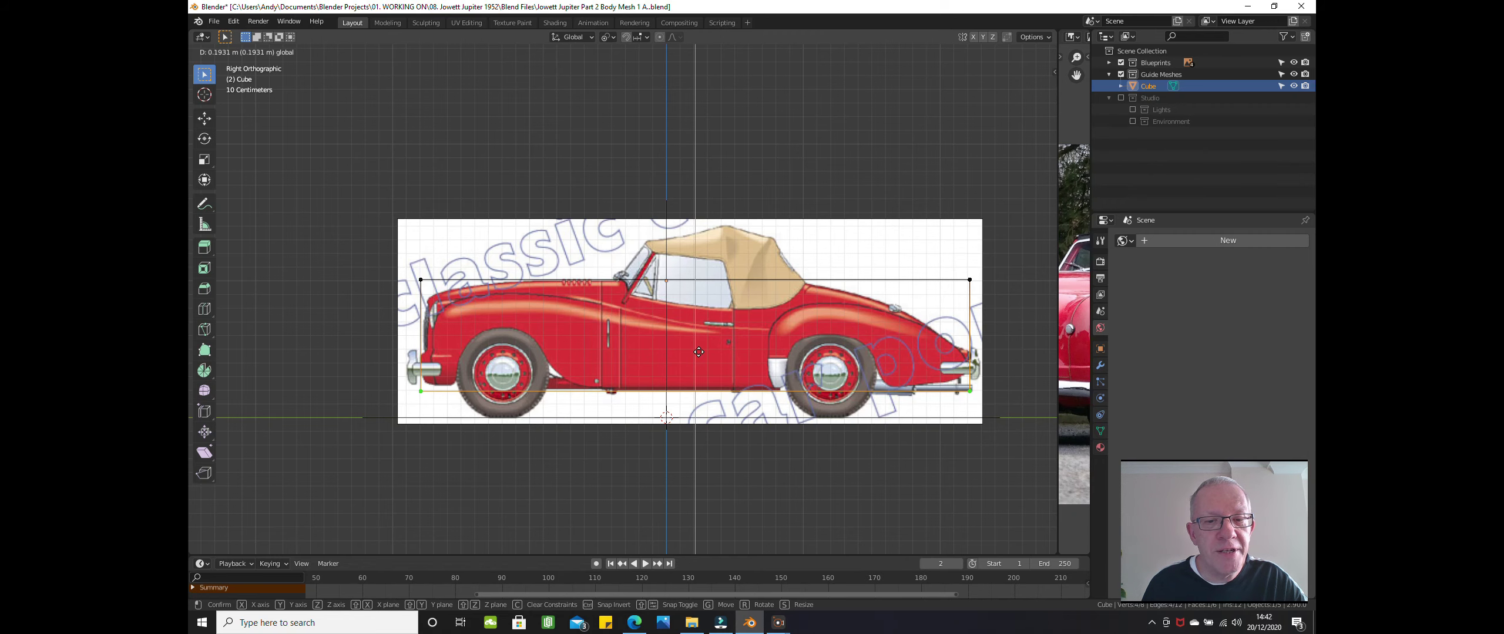
click(699, 351)
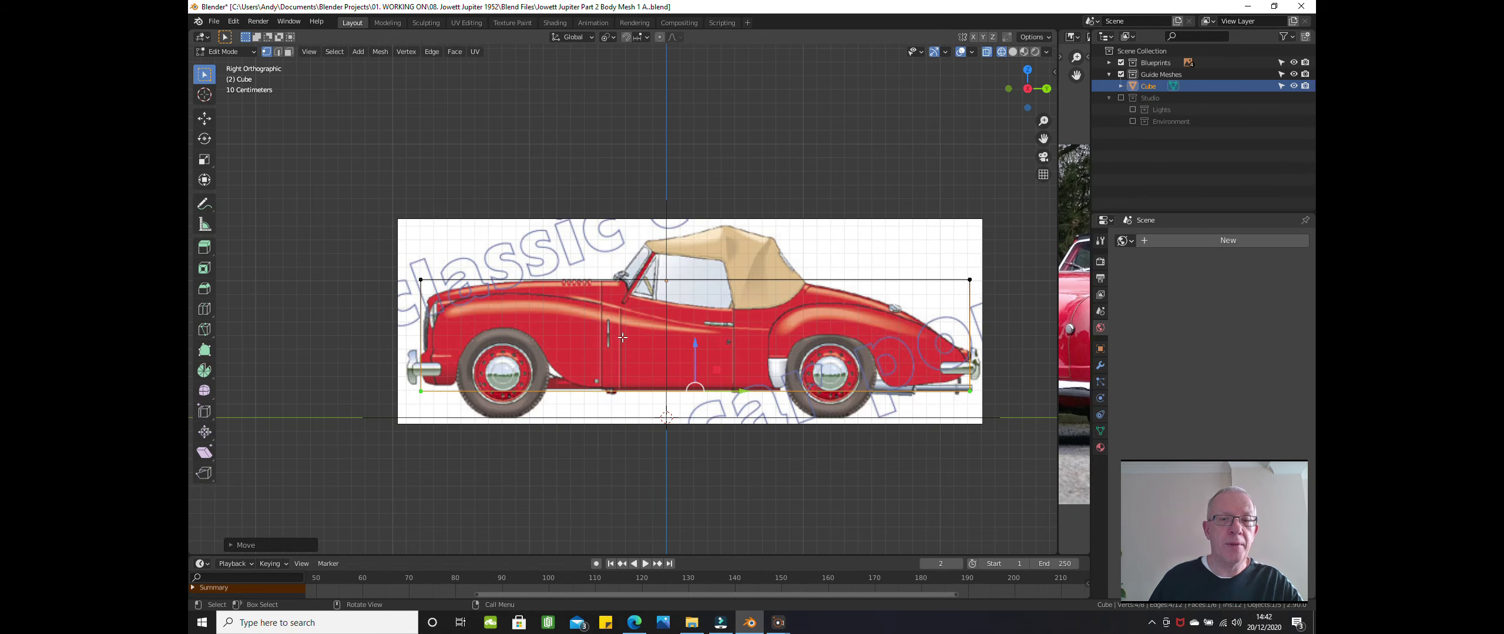
scroll(622, 337, down, 2)
key(alt+a)
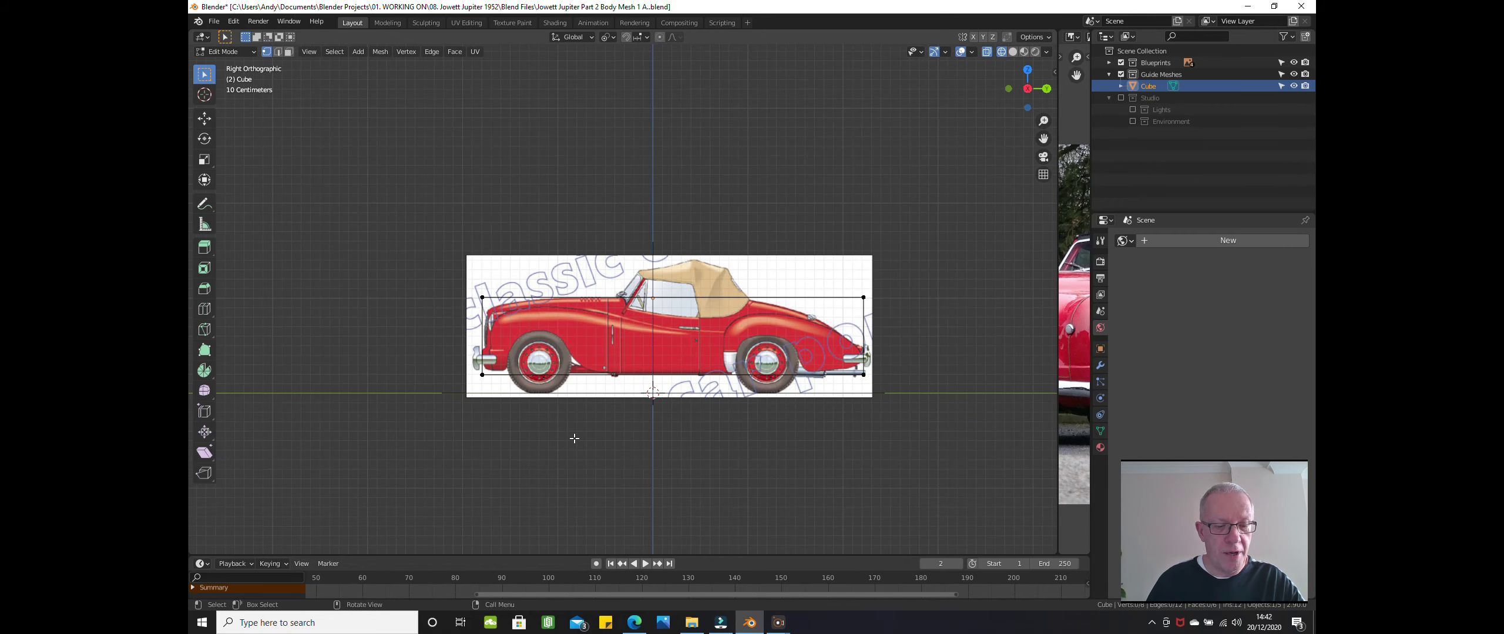
- Check the cube in Solid shading from the side and in the front orthographic view, returning to Wireframe shading
key(z)
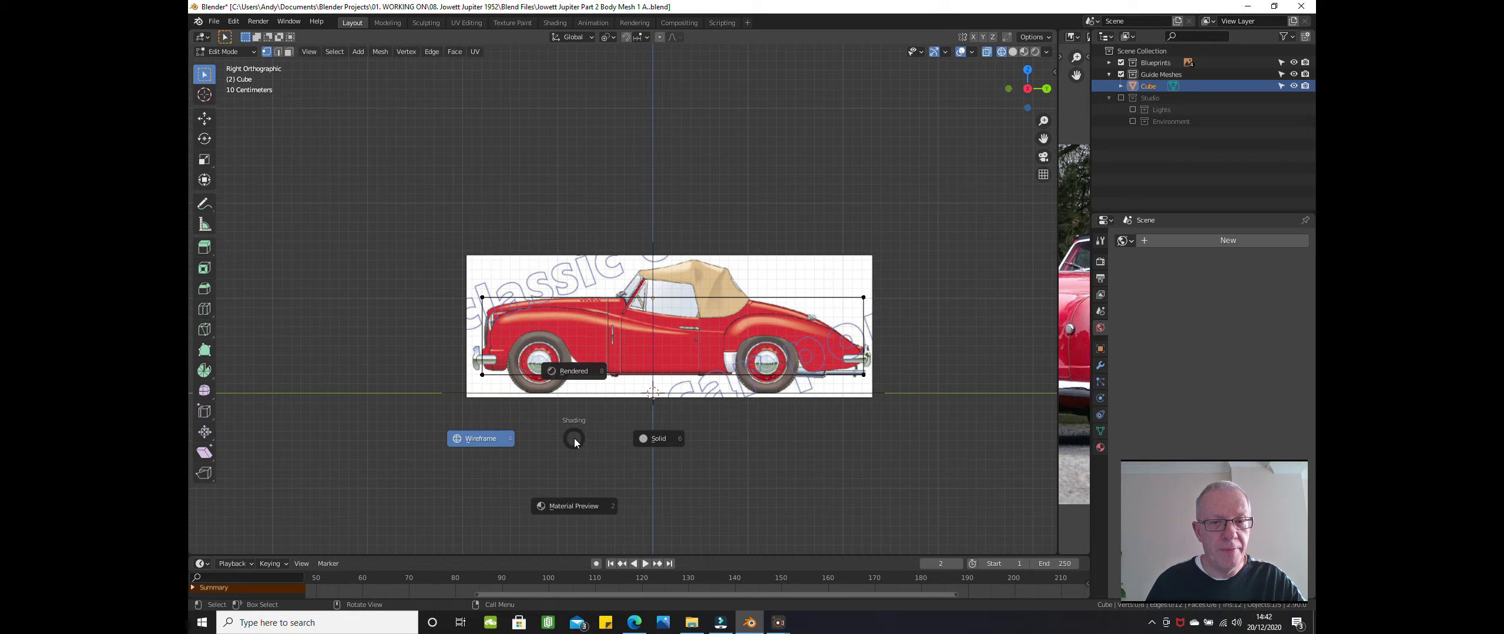
click(657, 439)
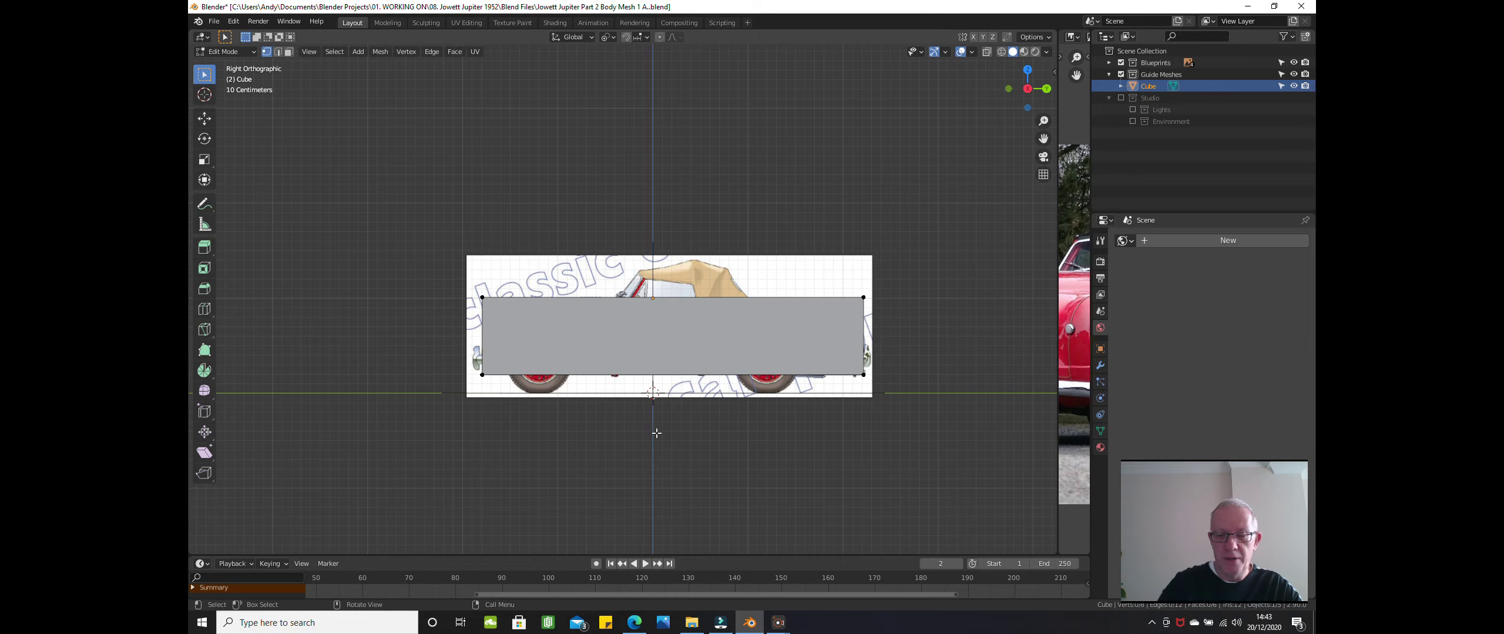
middle_drag(656, 433, 657, 434)
key(KP_1)
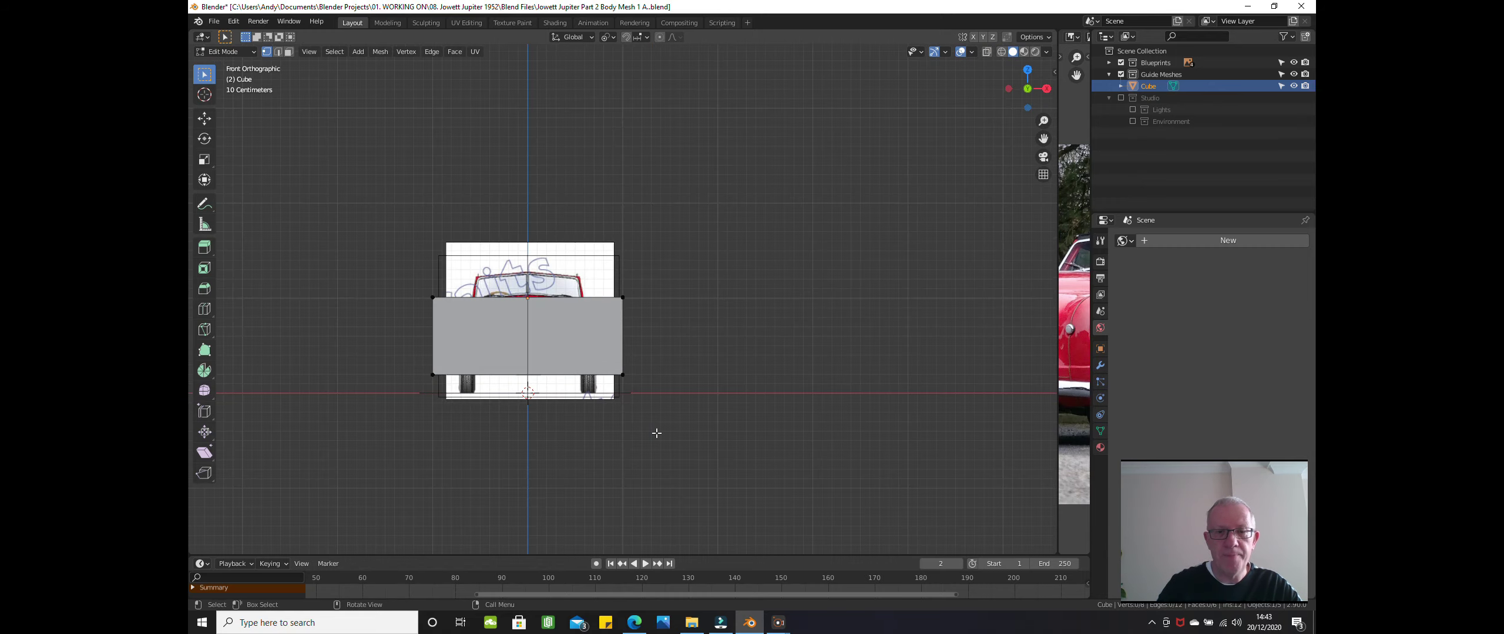
key(z)
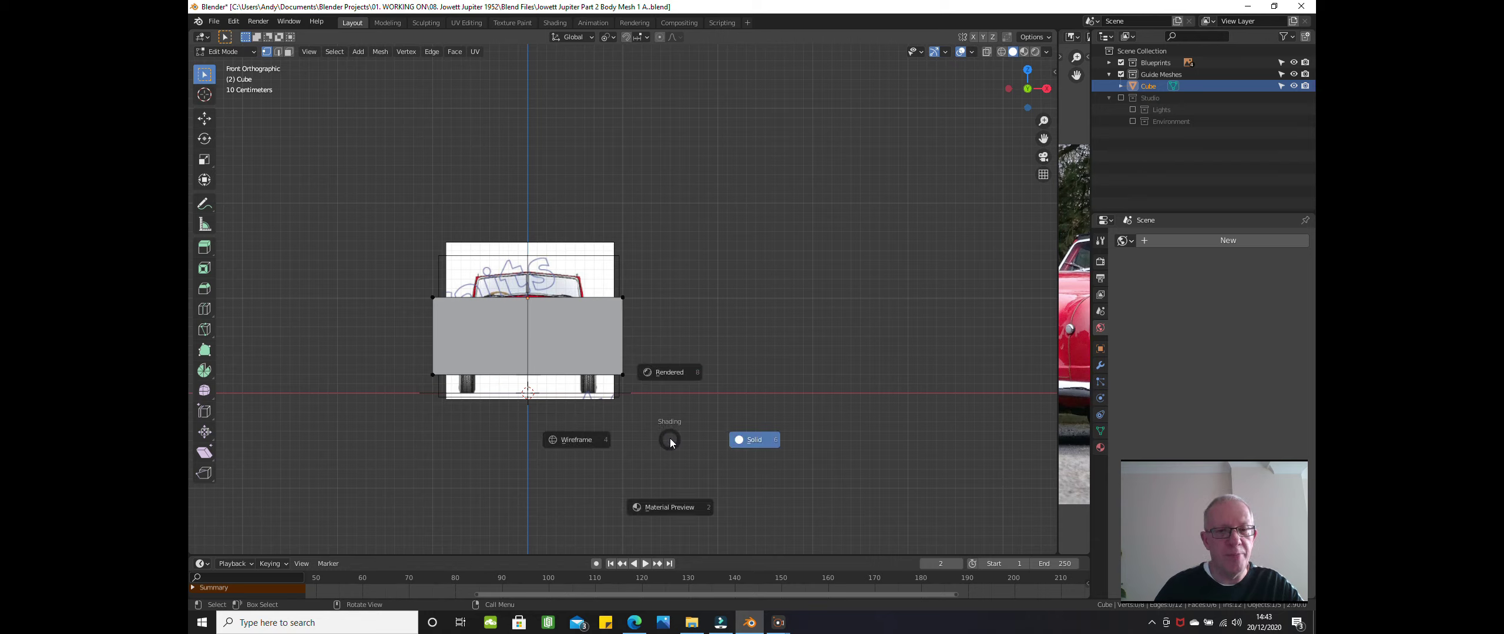
click(569, 439)
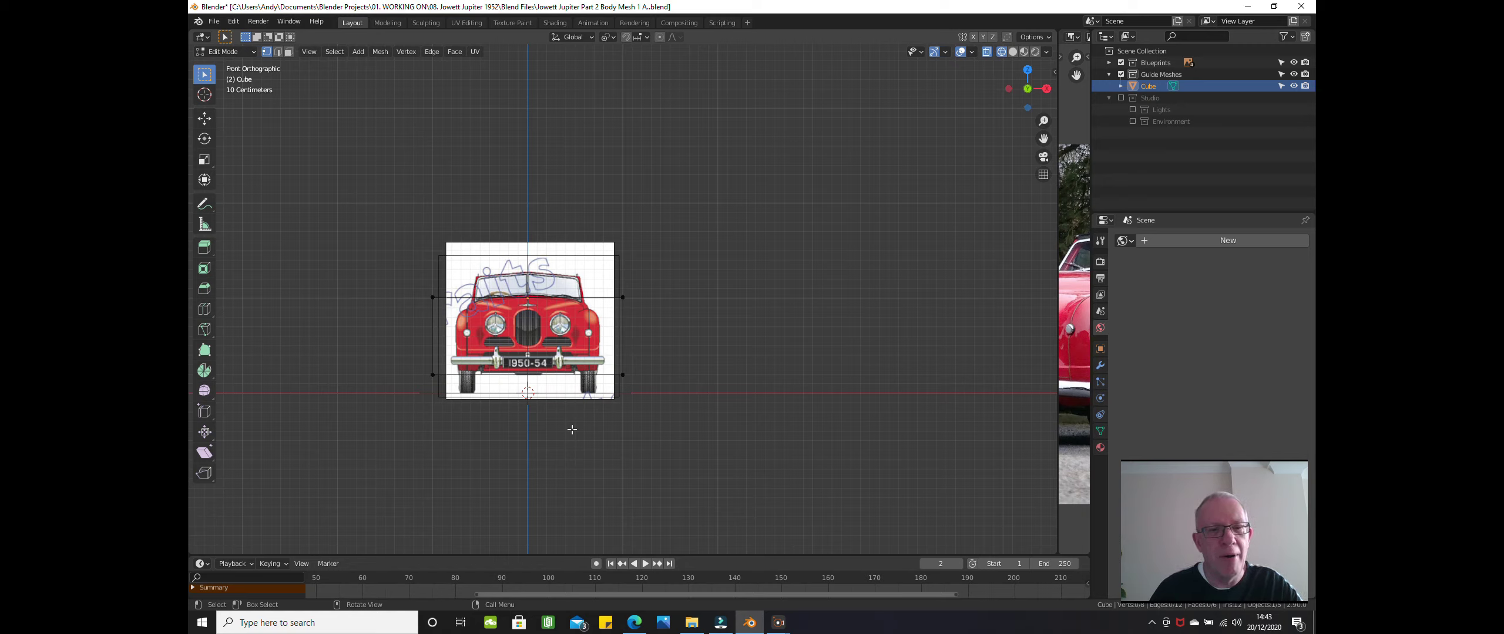
- Box-select all the cube's vertices on the negative X side in the front orthographic view
scroll(572, 429, down, 2)
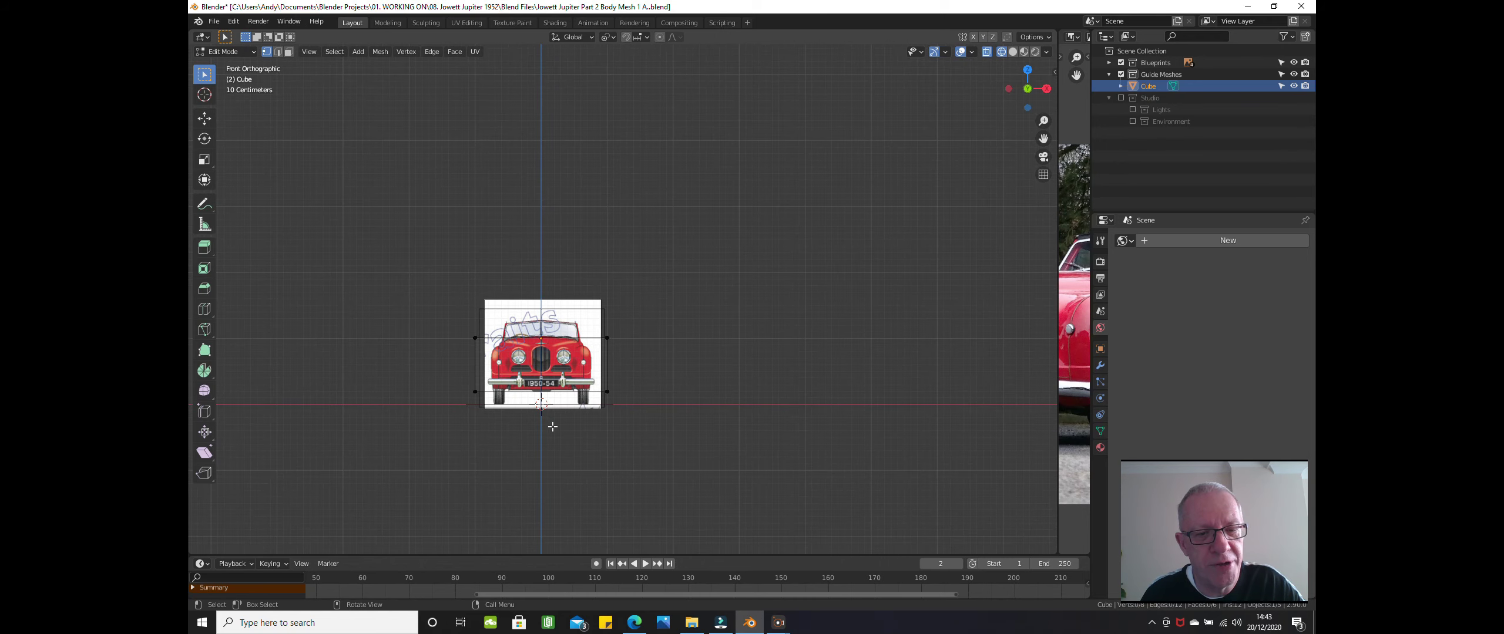
mouse_move(552, 427)
middle_down()
mouse_move(571, 458)
mouse_move(575, 438)
middle_up()
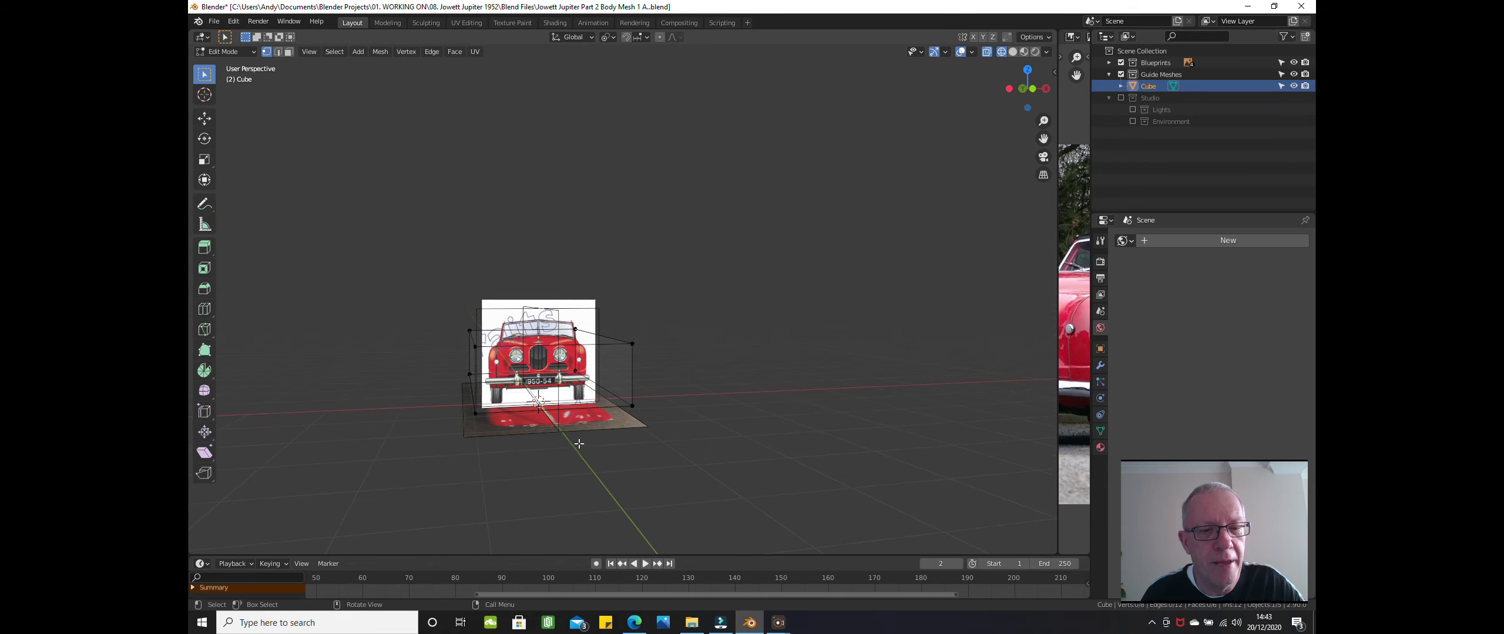
key(KP_1)
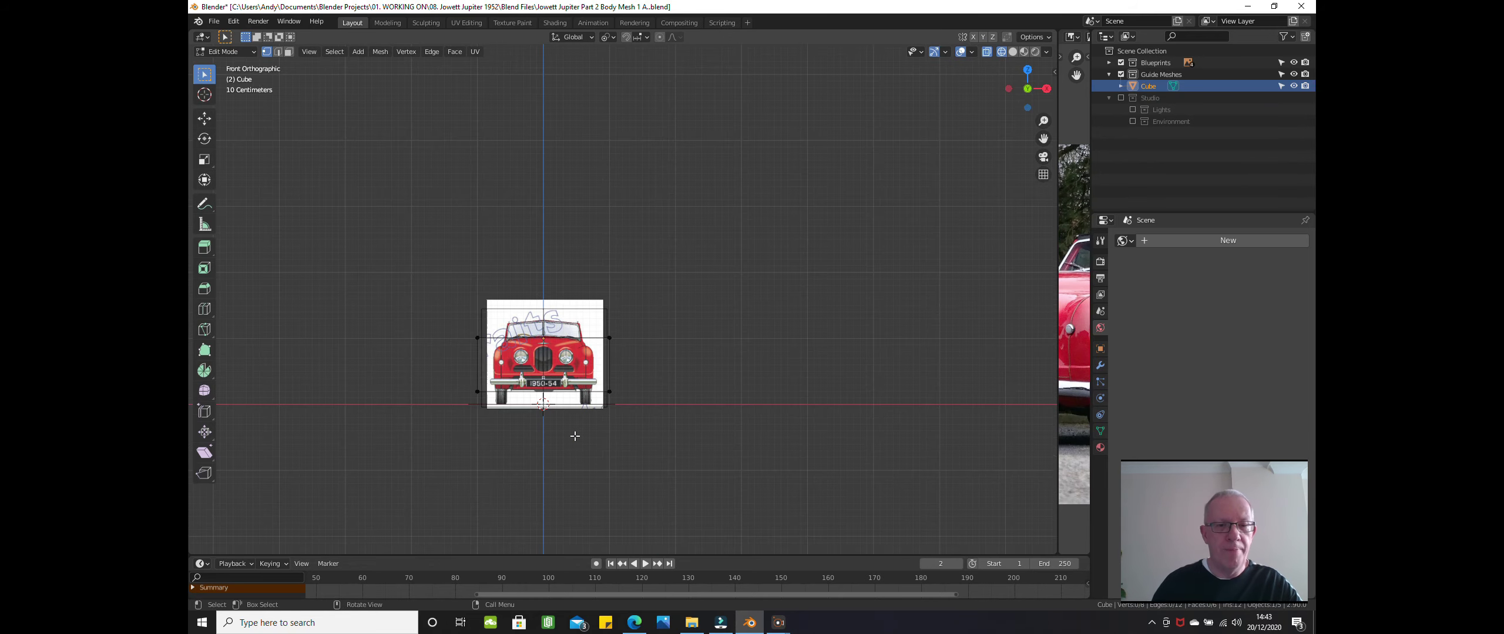
key(b)
drag(289, 279, 501, 498)
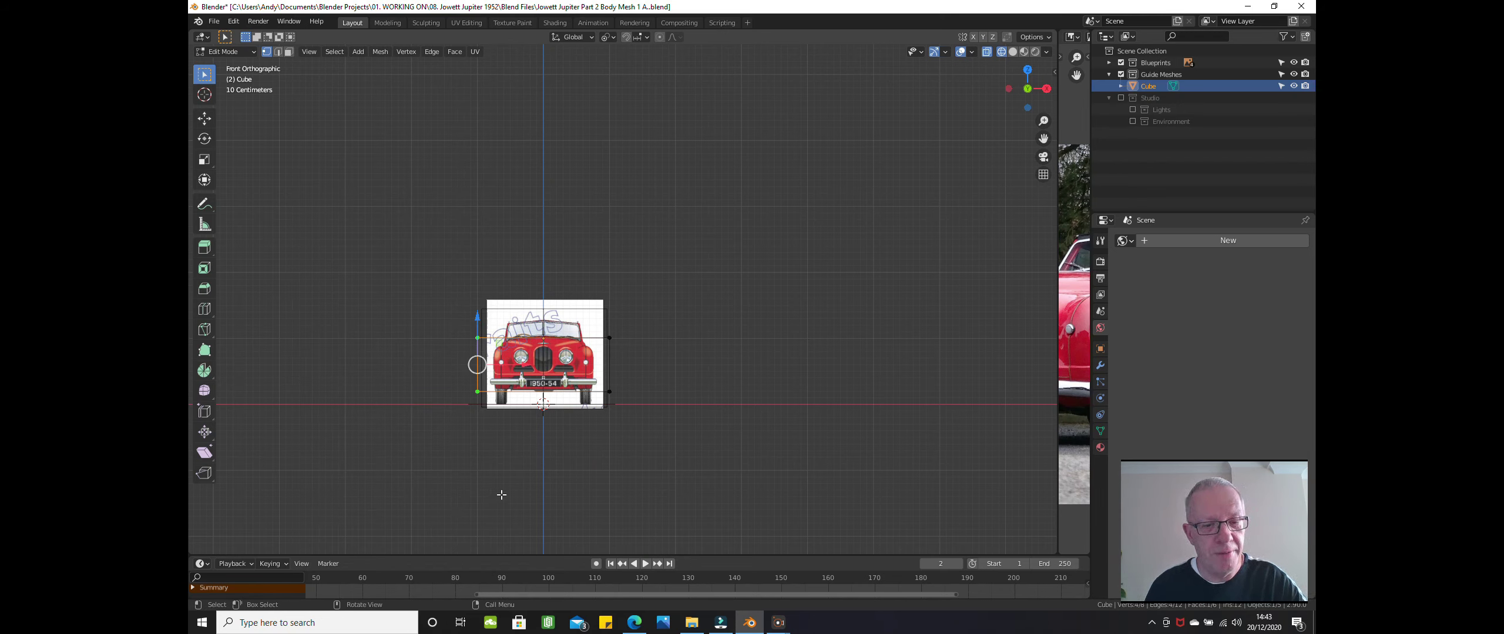
- Clear the selection and add a centred vertical loop cut through the cube in the front view
click(677, 415)
scroll(641, 379, up, 3)
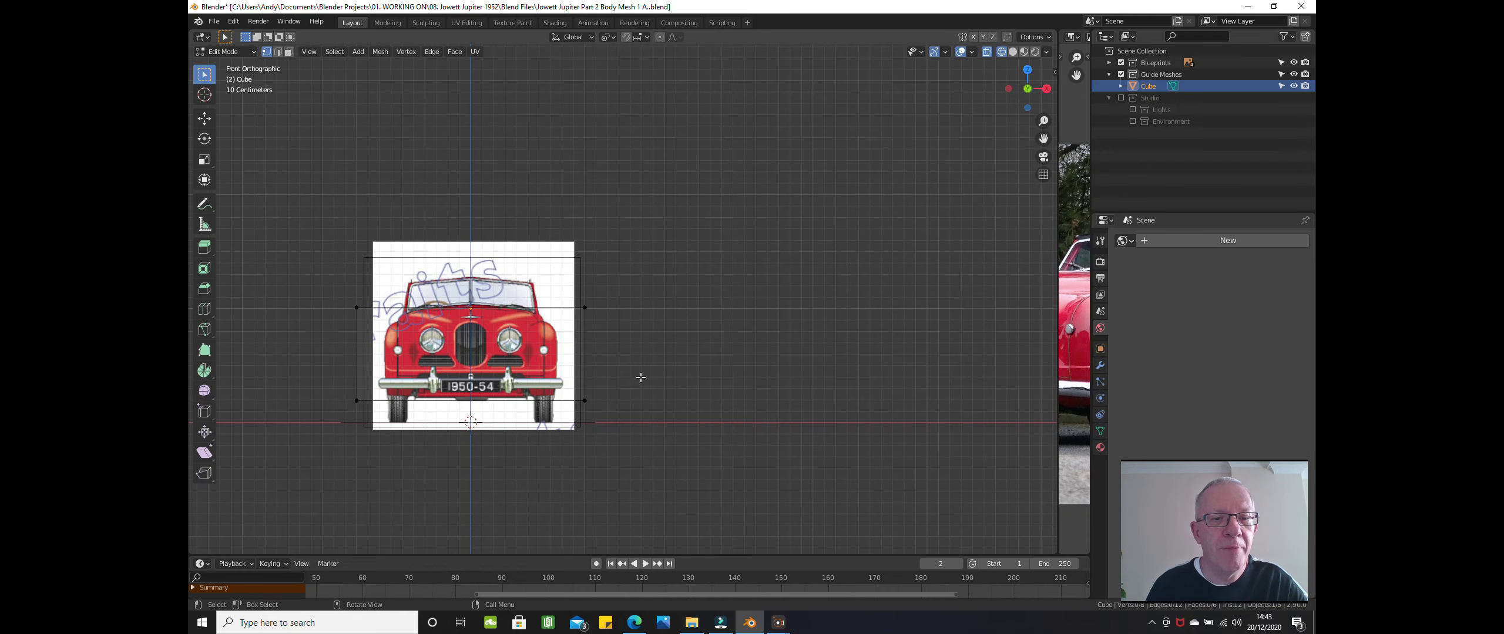
scroll(514, 369, up, 2)
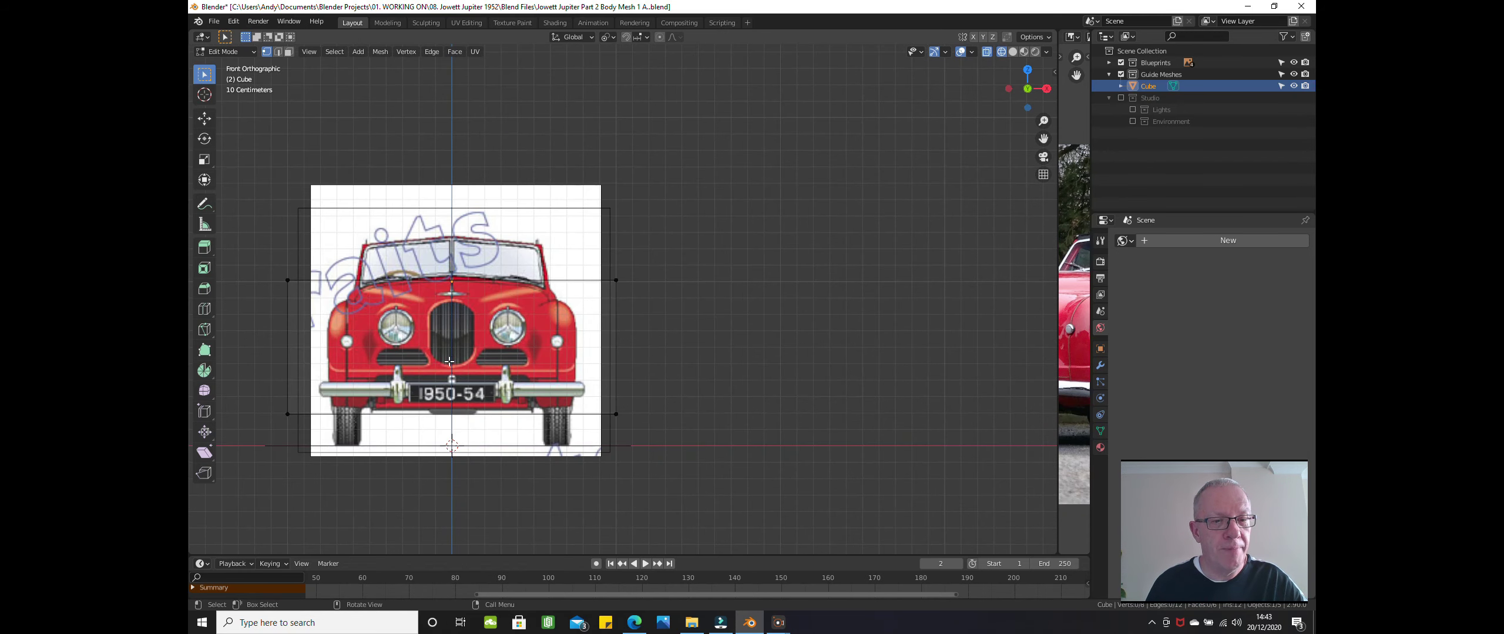
key(ctrl+r)
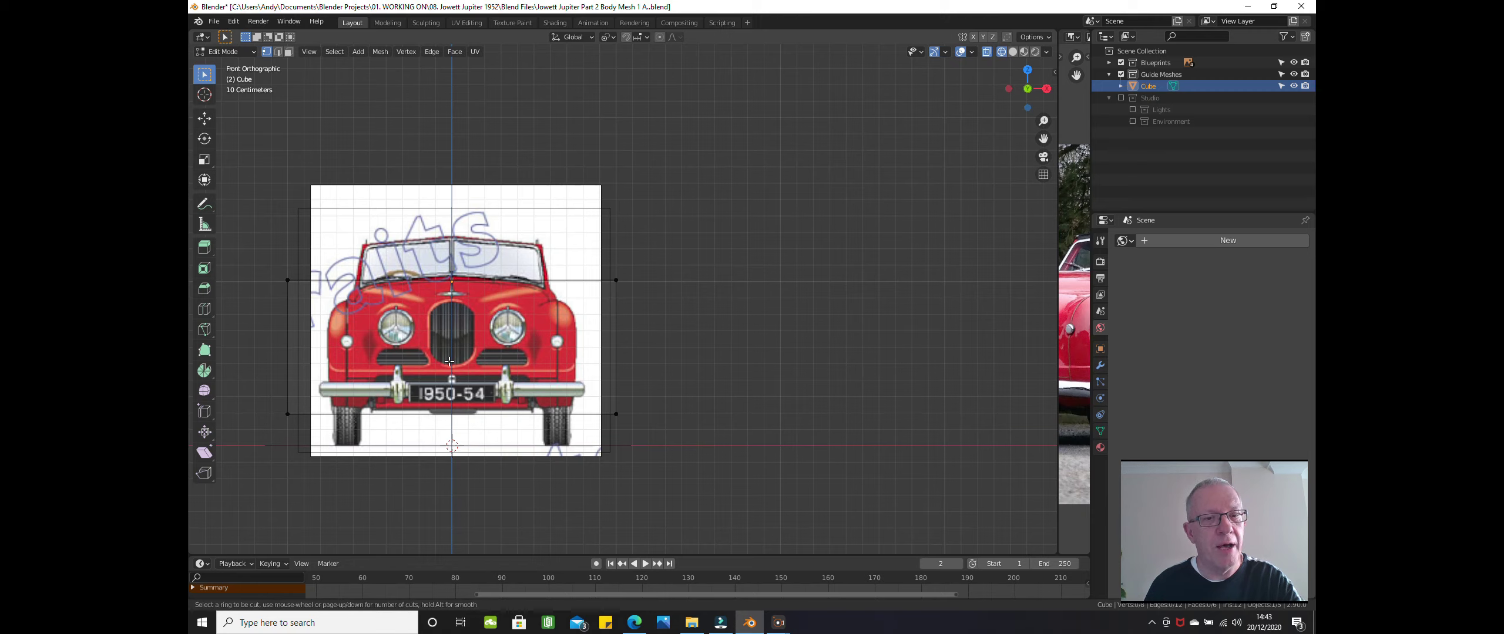
click(451, 296)
right_click(503, 320)
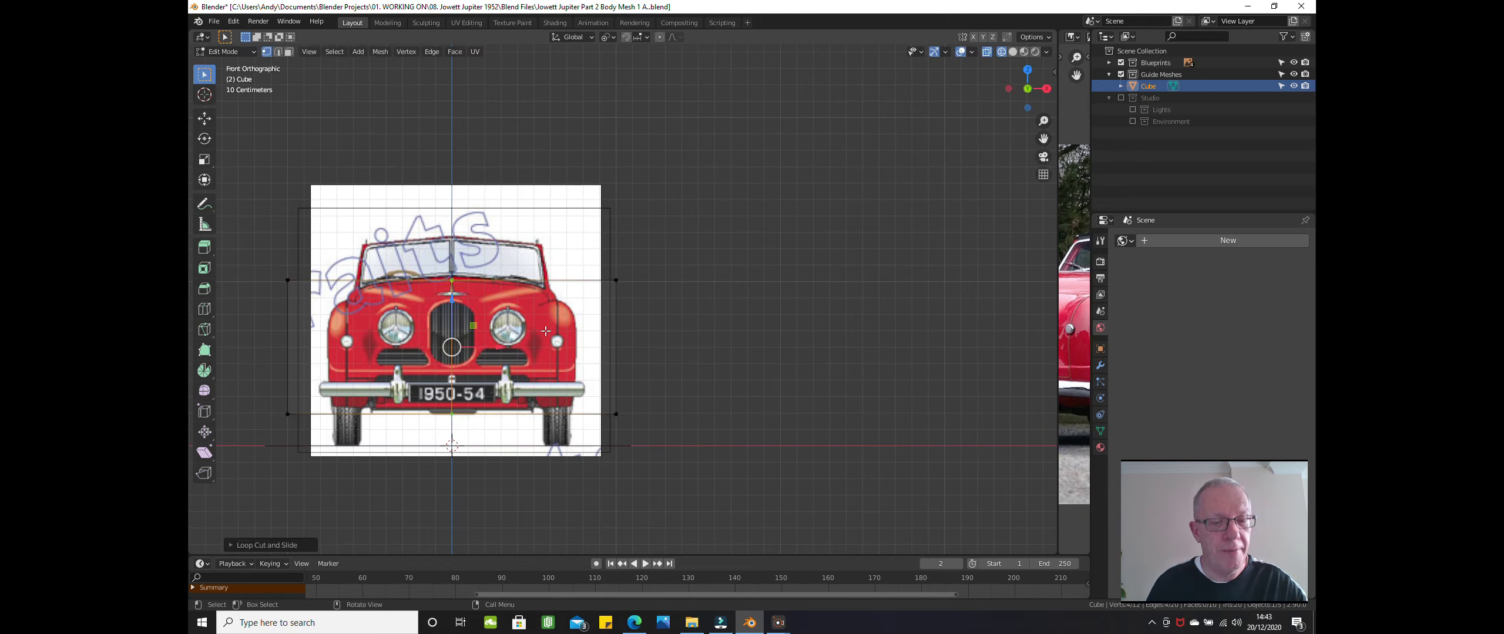
- Box-select the cube's outer vertices on the negative X side and delete them, leaving only the positive X half
shift+middle_drag(816, 331, 871, 325)
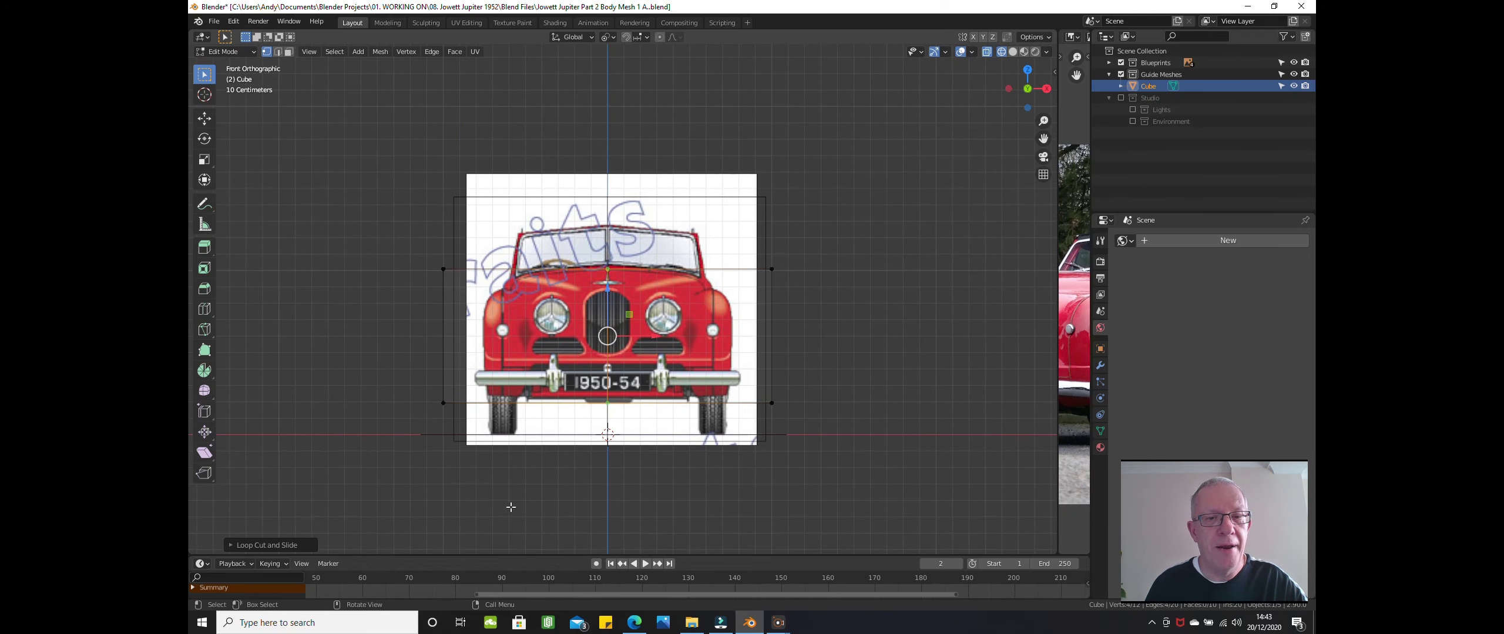
key(a)
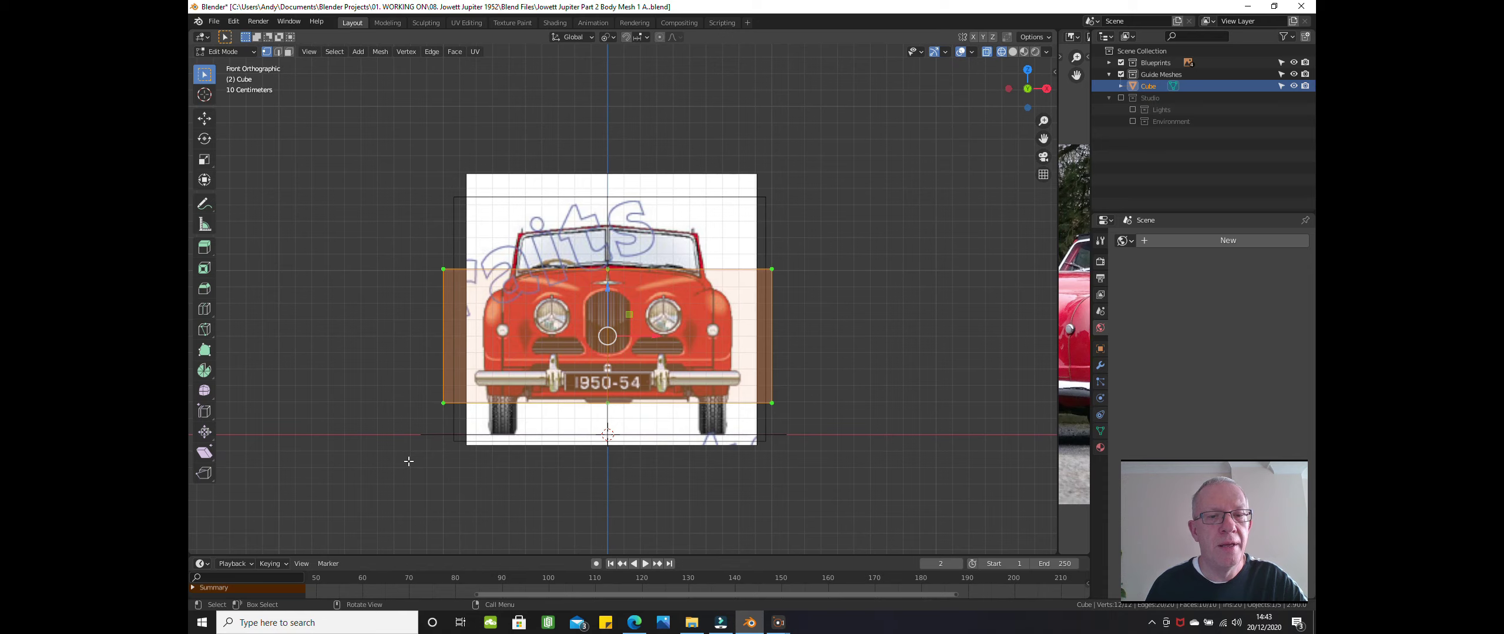
key(alt+a)
key(b)
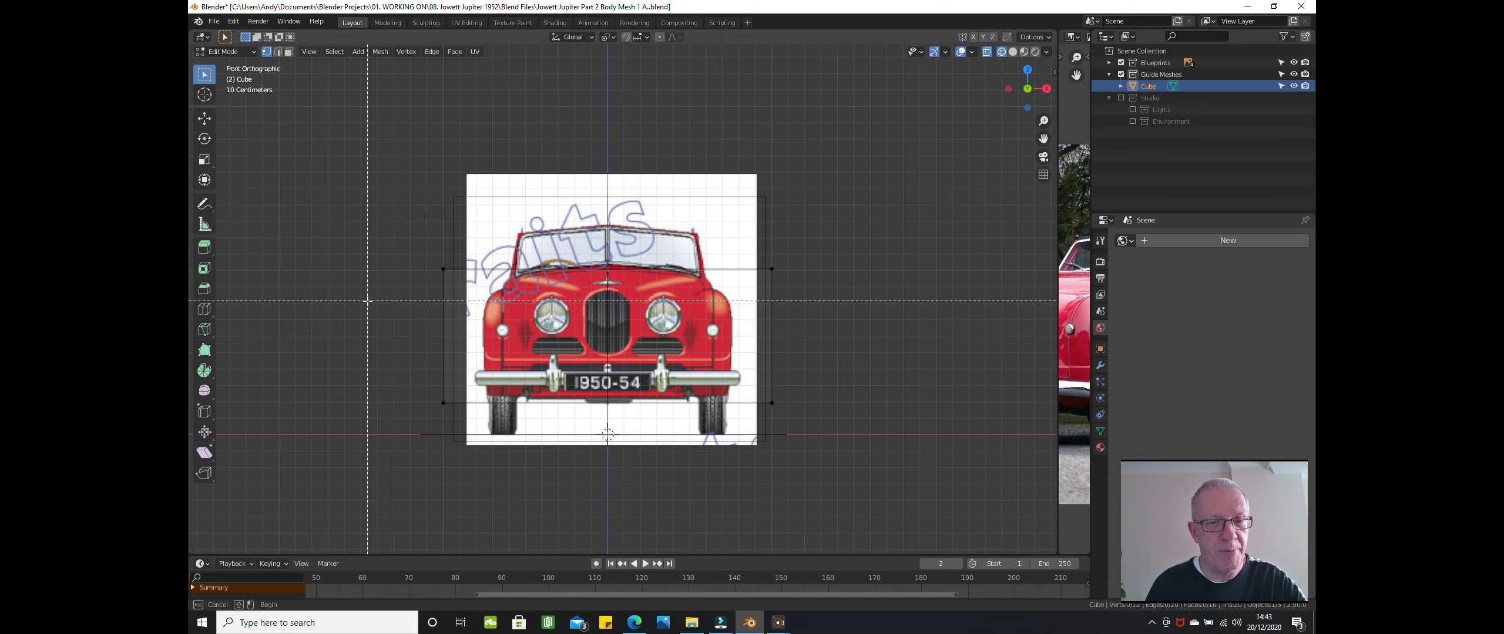
drag(375, 242, 476, 443)
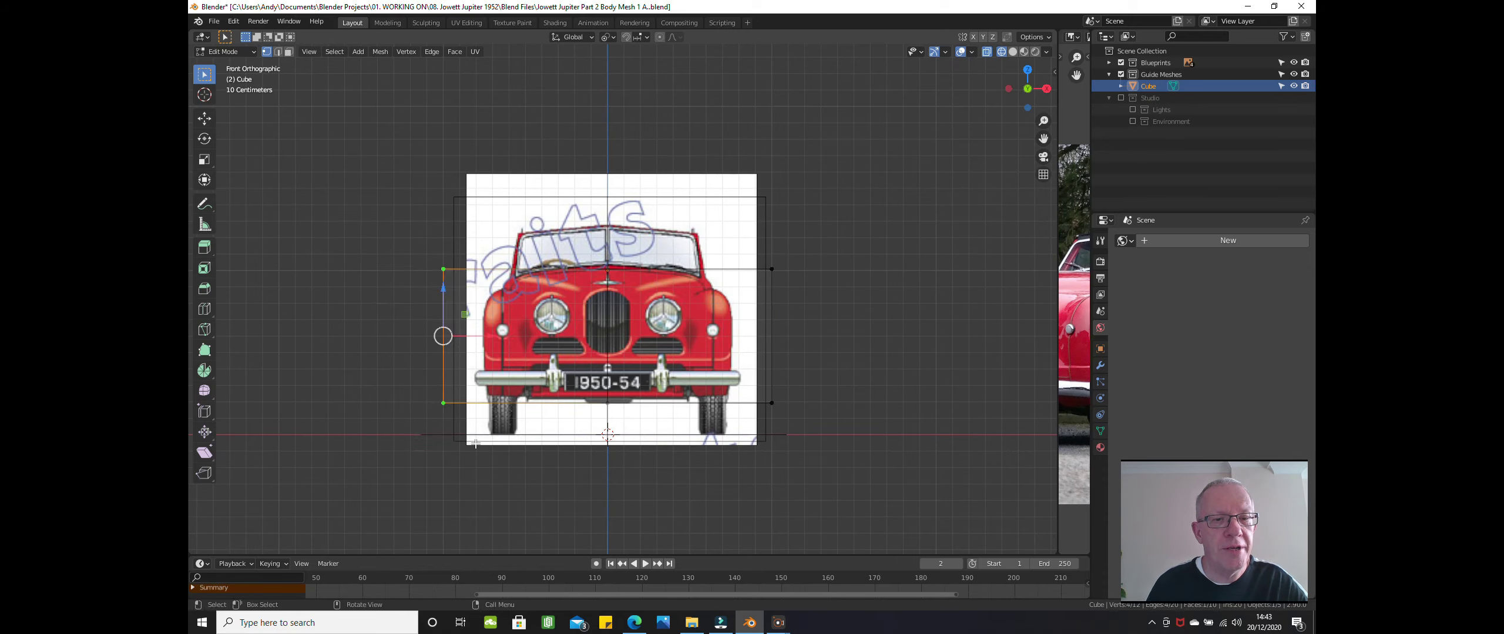
key(x)
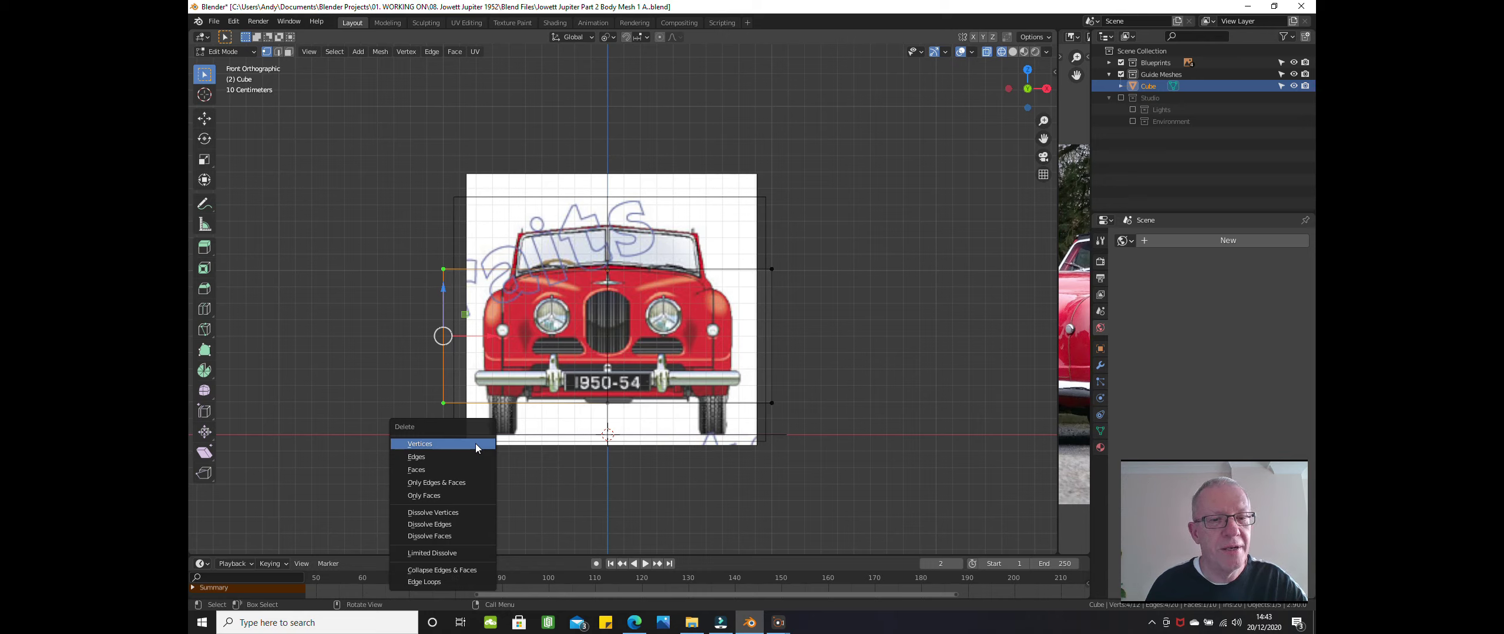
click(475, 444)
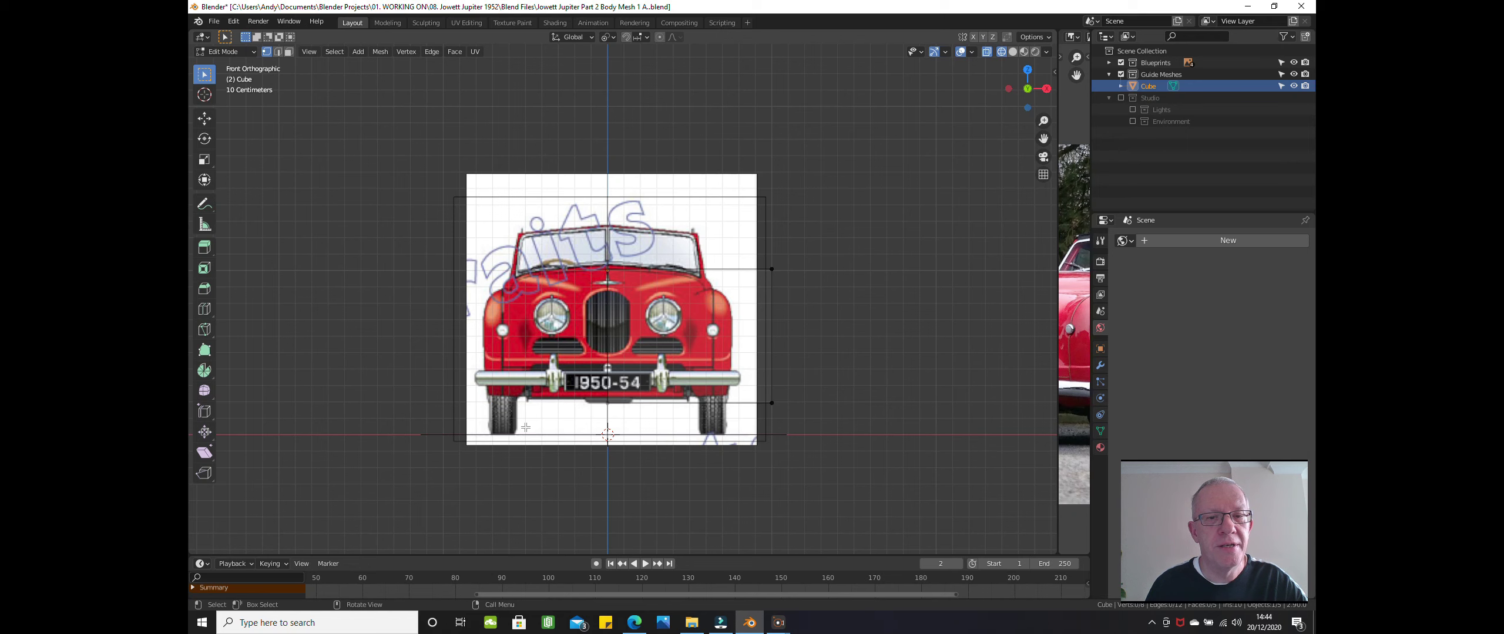
- Return the half cube to Object Mode and display it in Solid shading
scroll(526, 427, down, 2)
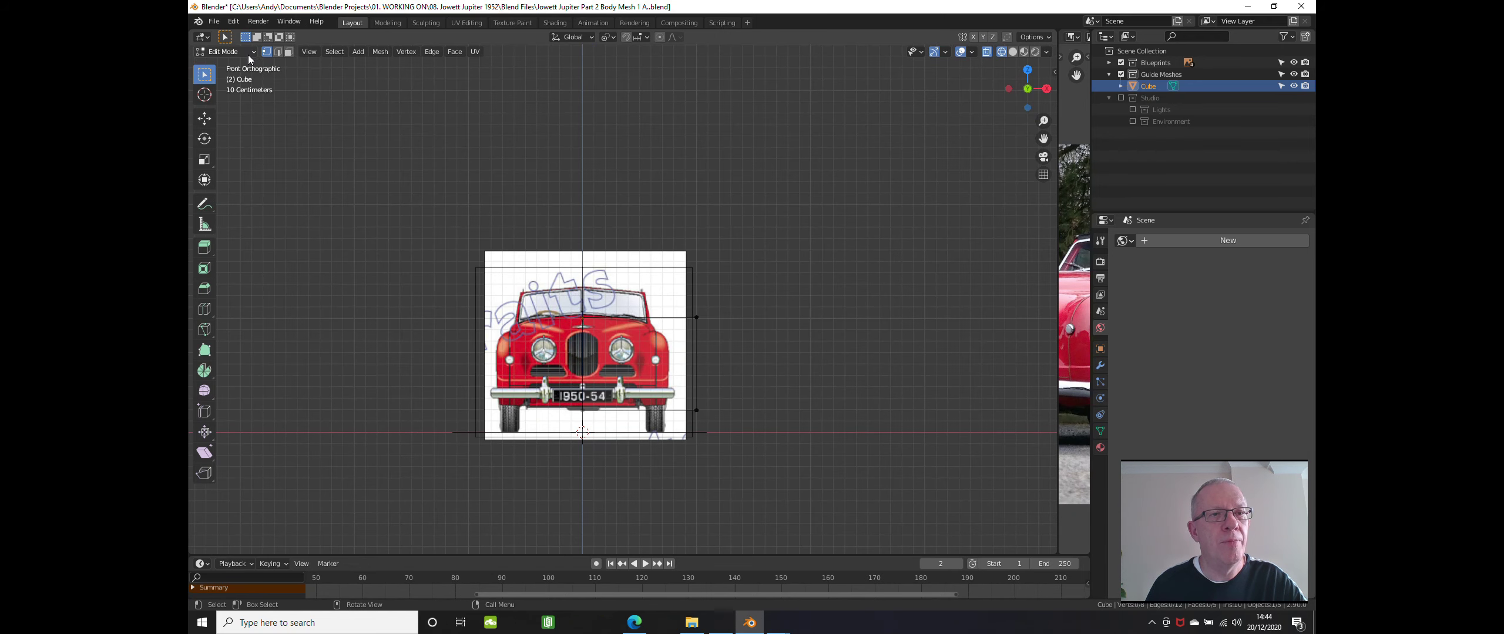
key(Tab)
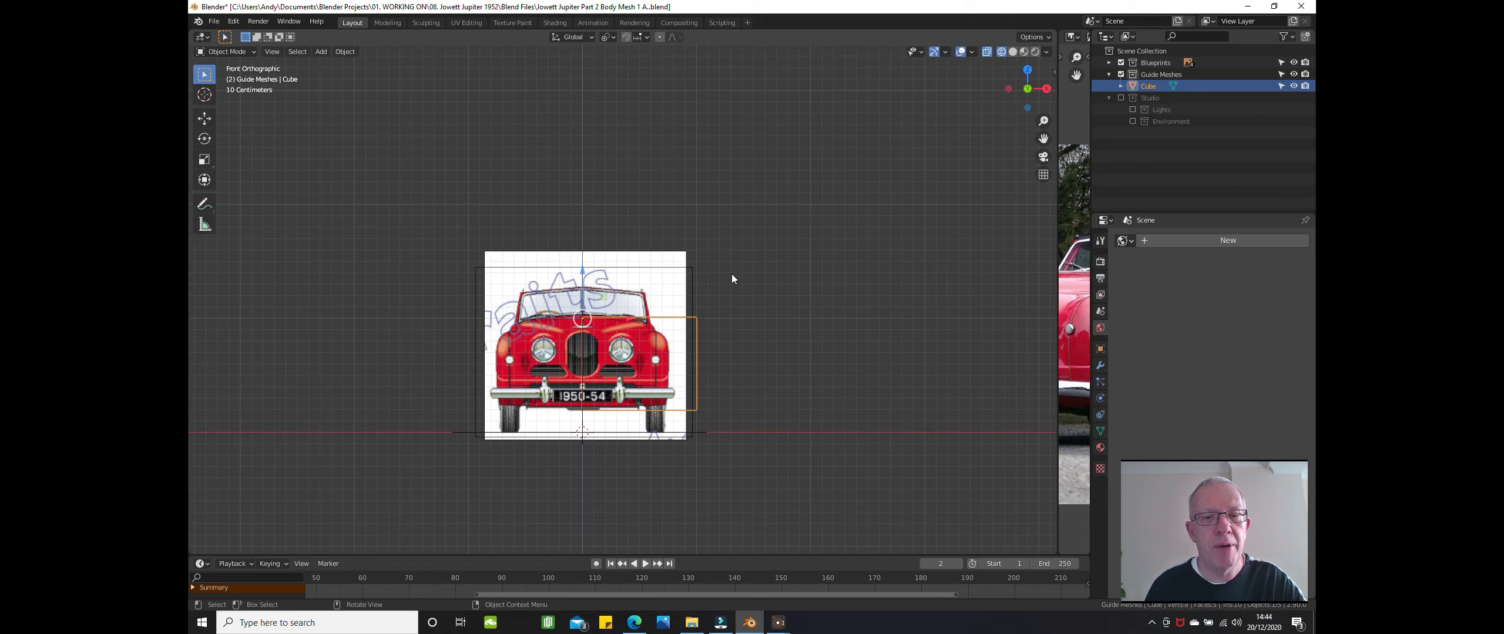
key(z)
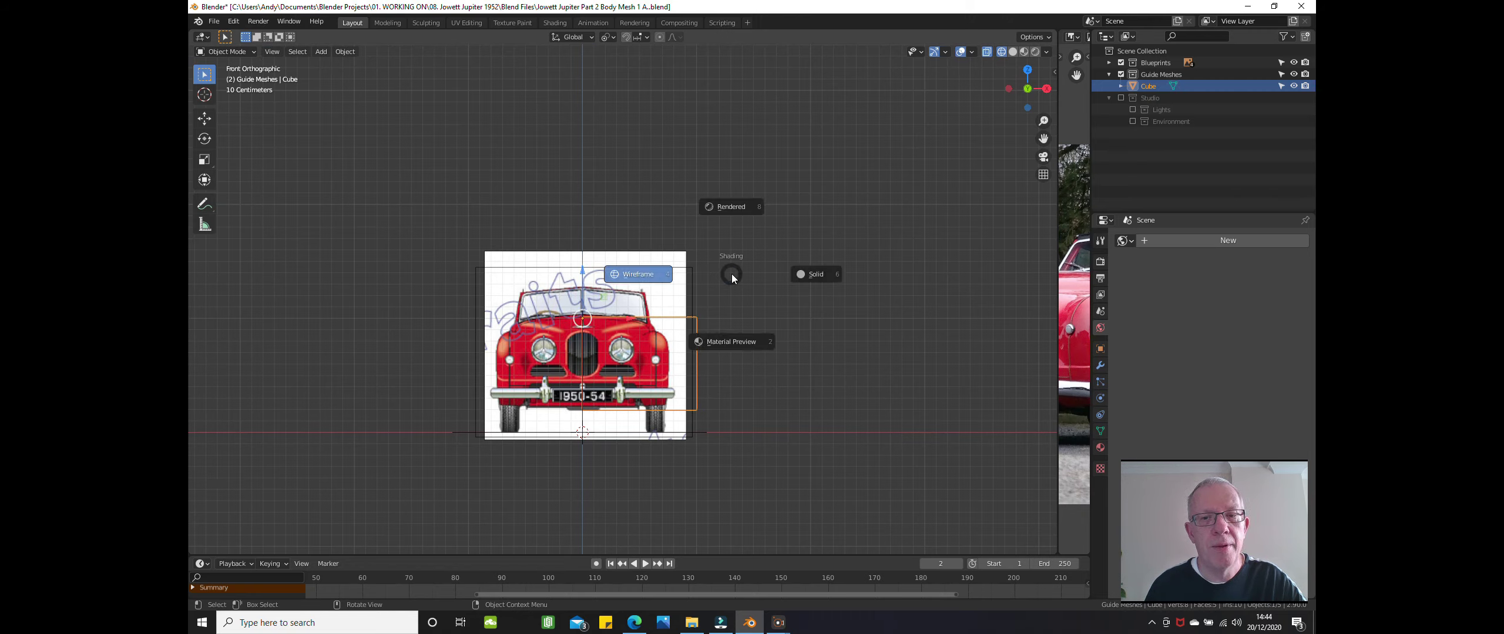
click(806, 276)
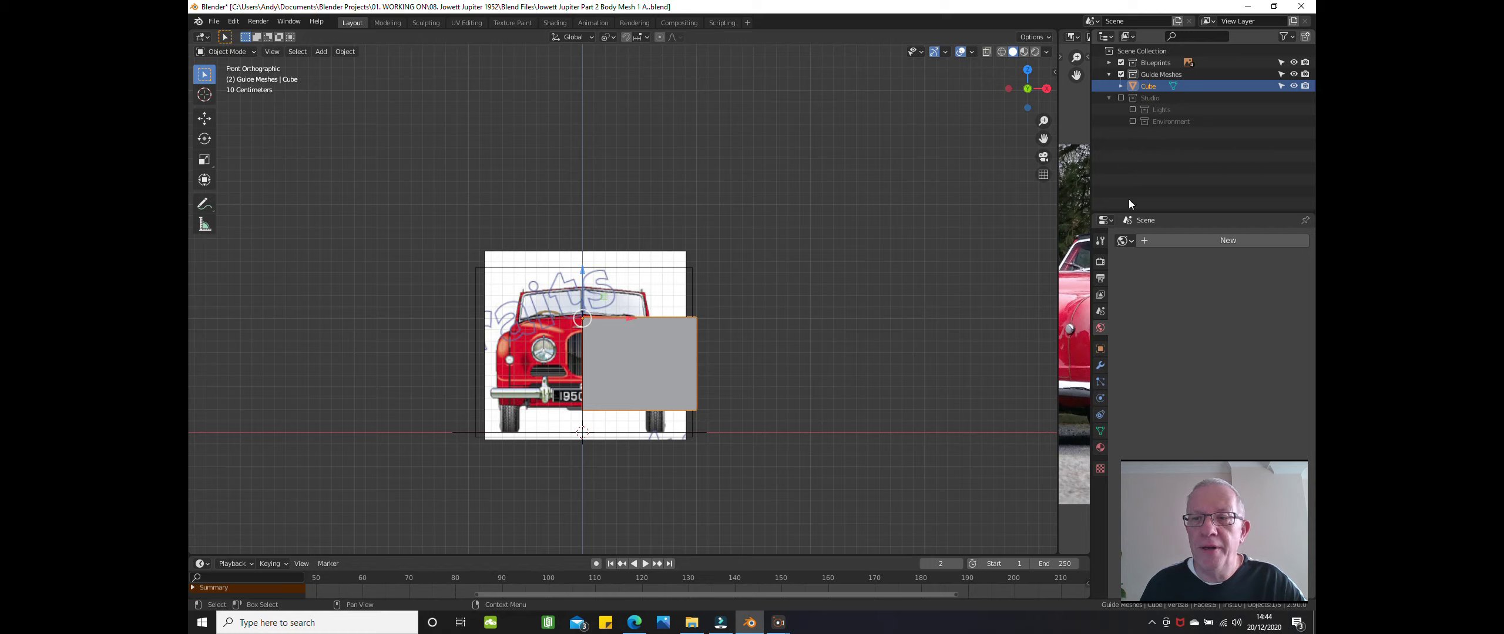
- Add a Mirror modifier to the half cube and enable Clipping
click(1100, 366)
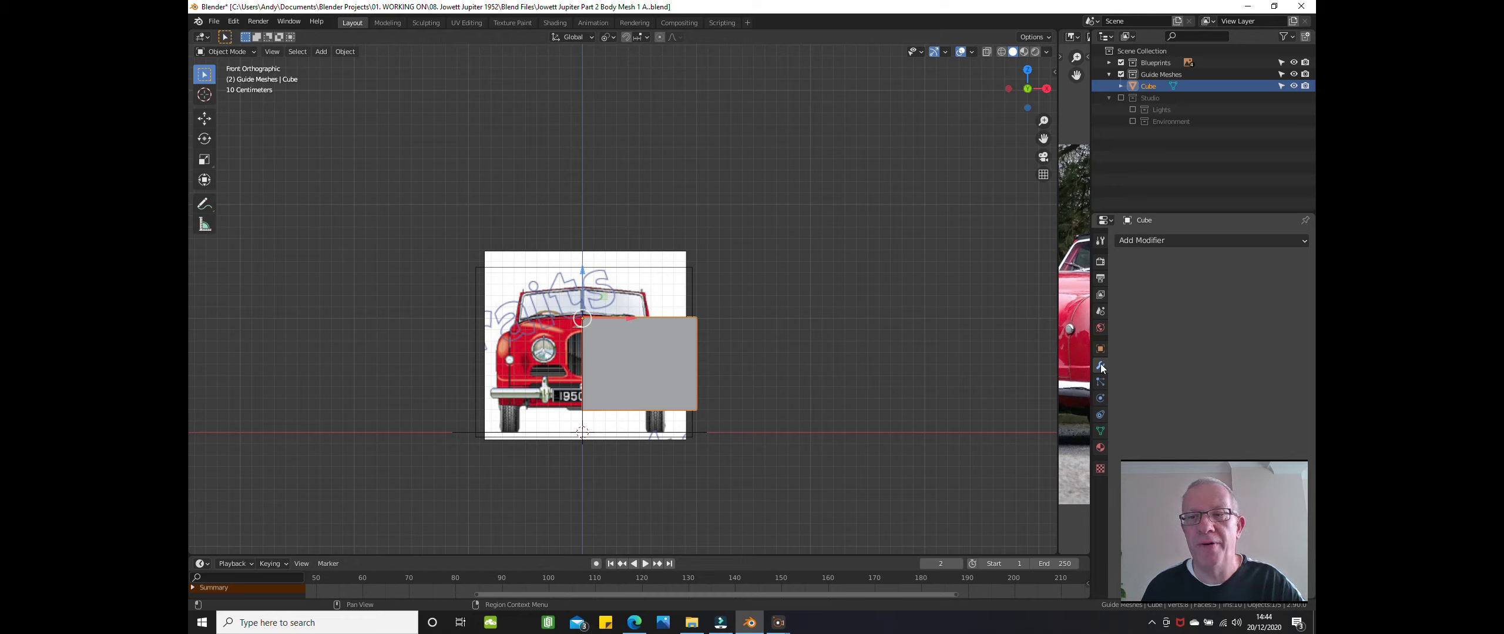
click(1151, 241)
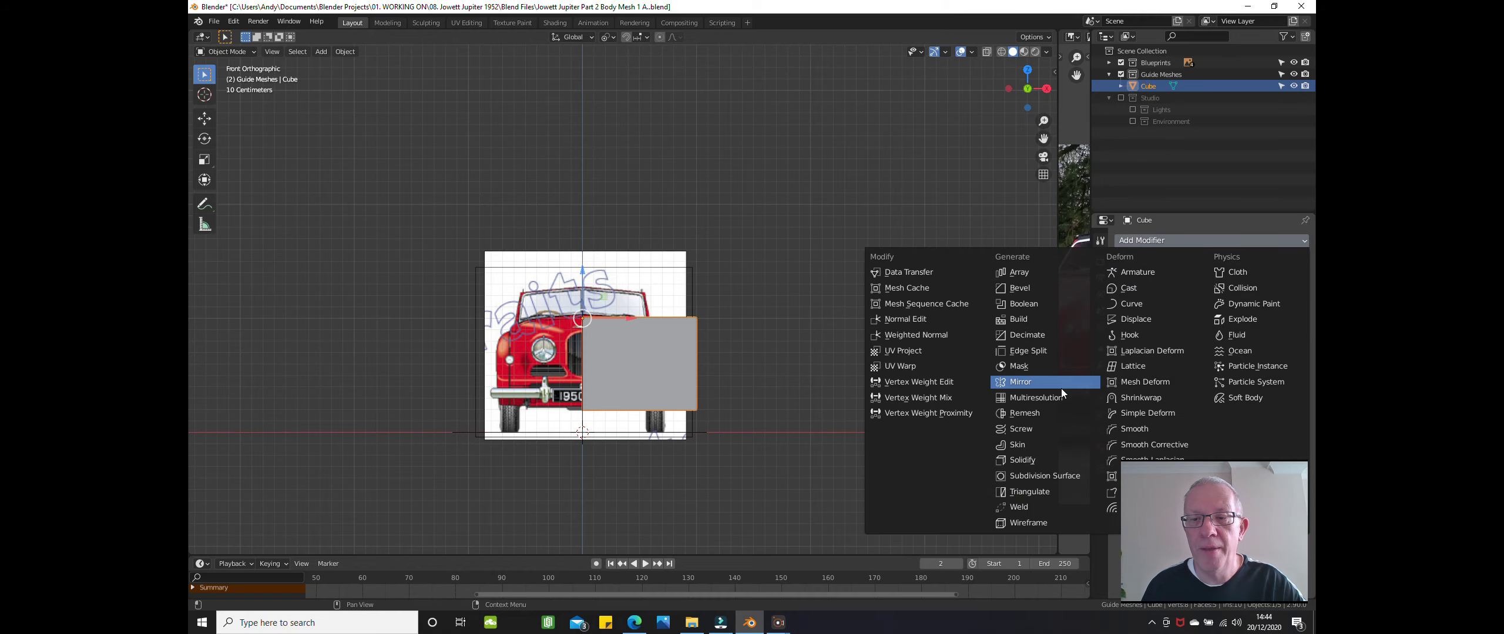
click(1044, 382)
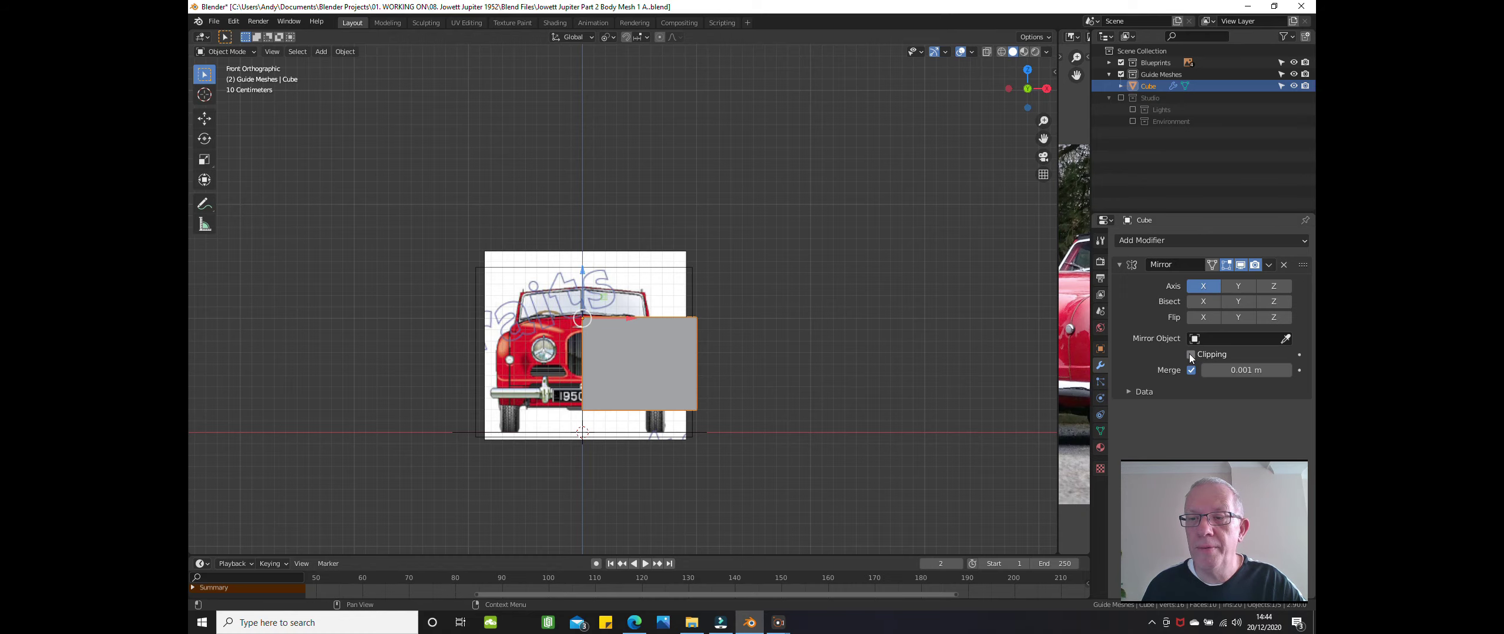
scroll(741, 371, up, 1)
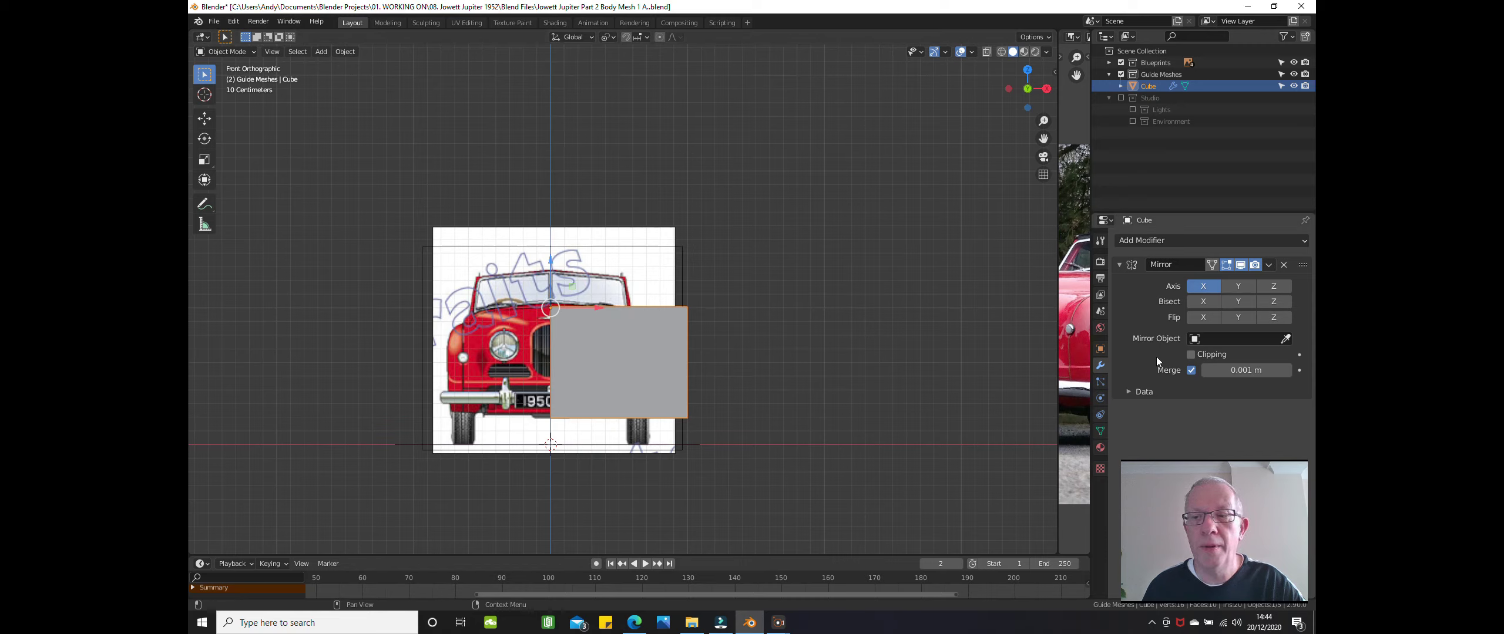
click(1190, 355)
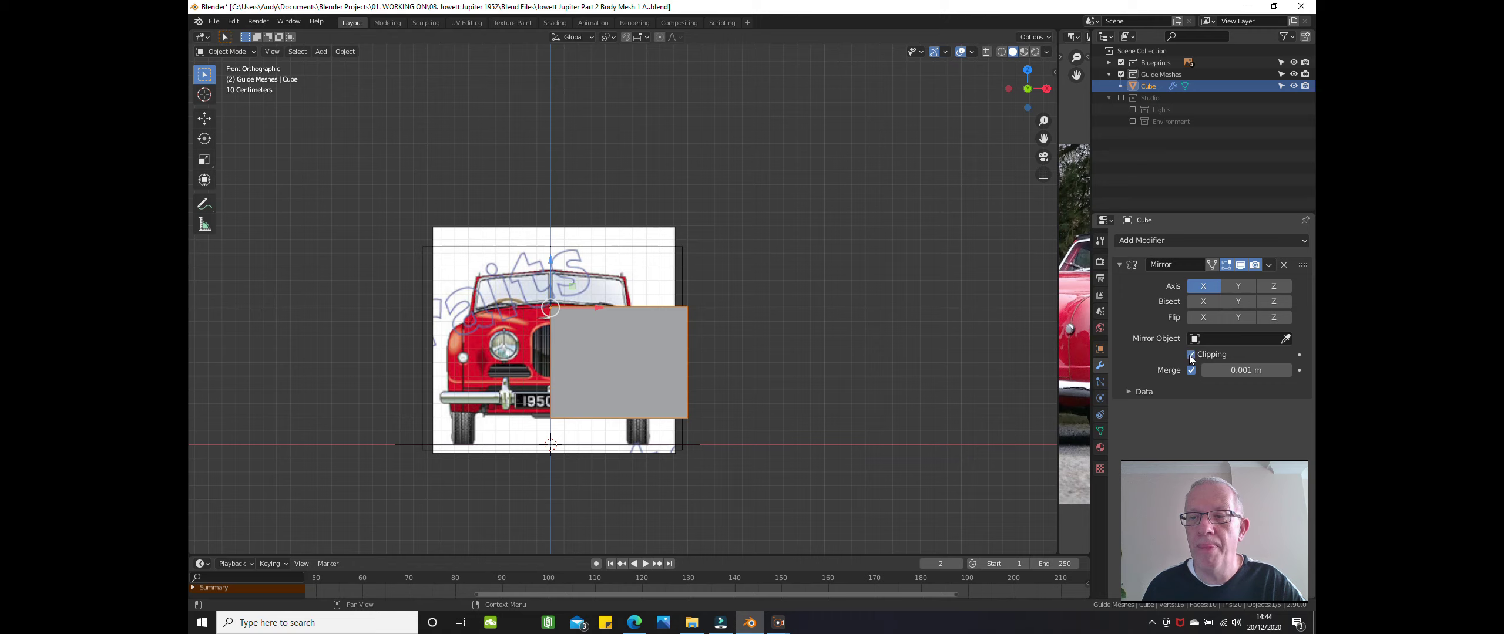
- Try to apply the cube's location and rotation transforms
click(769, 367)
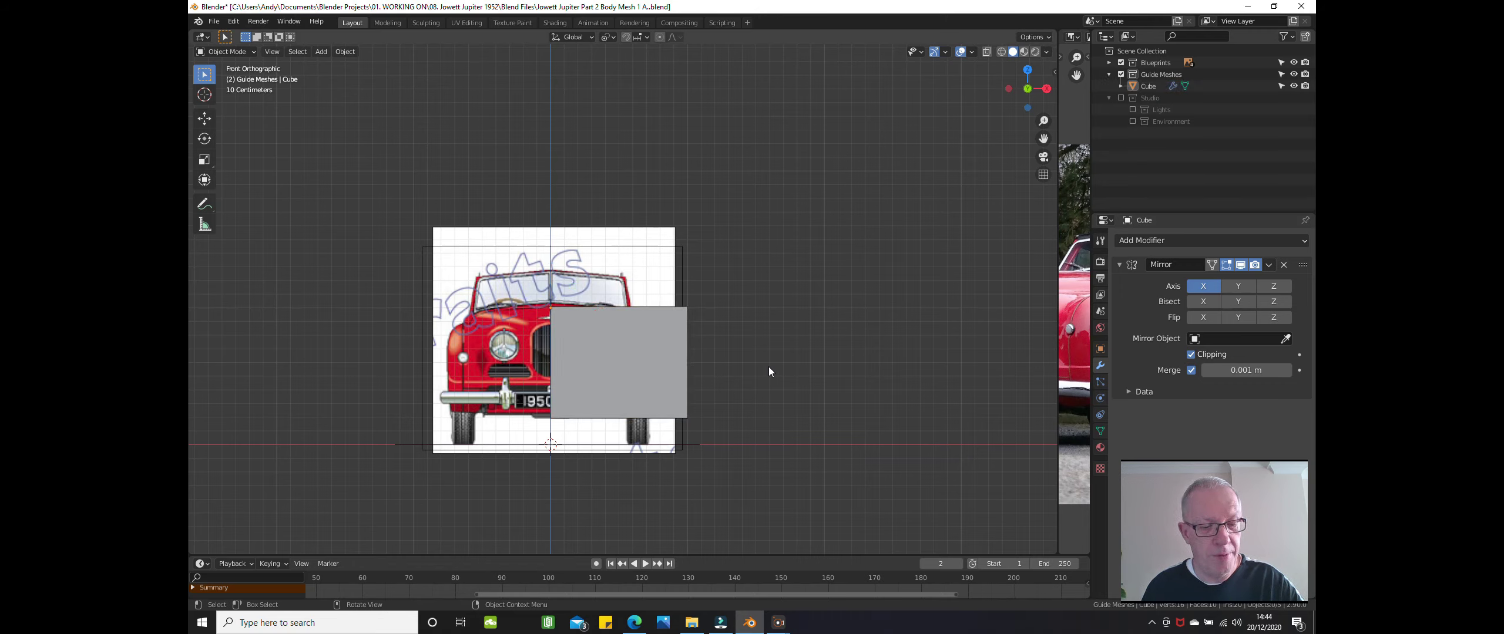
key(ctrl+a)
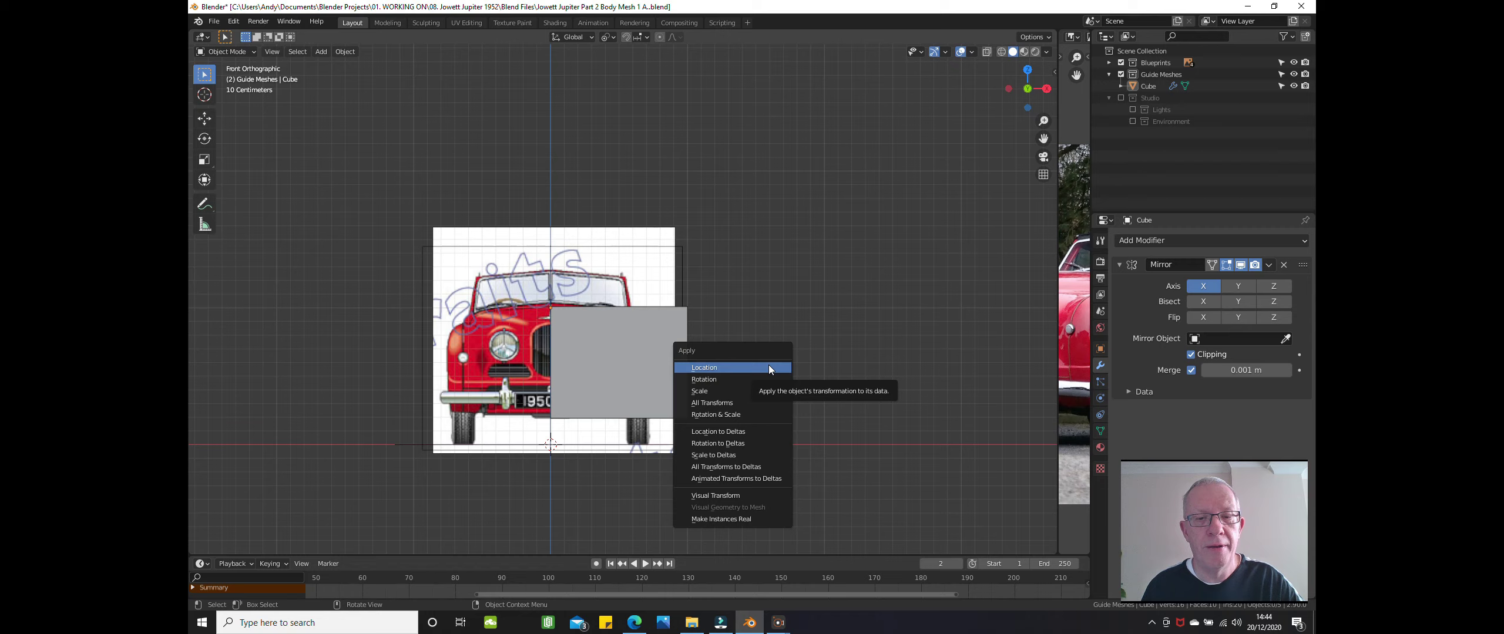
click(768, 369)
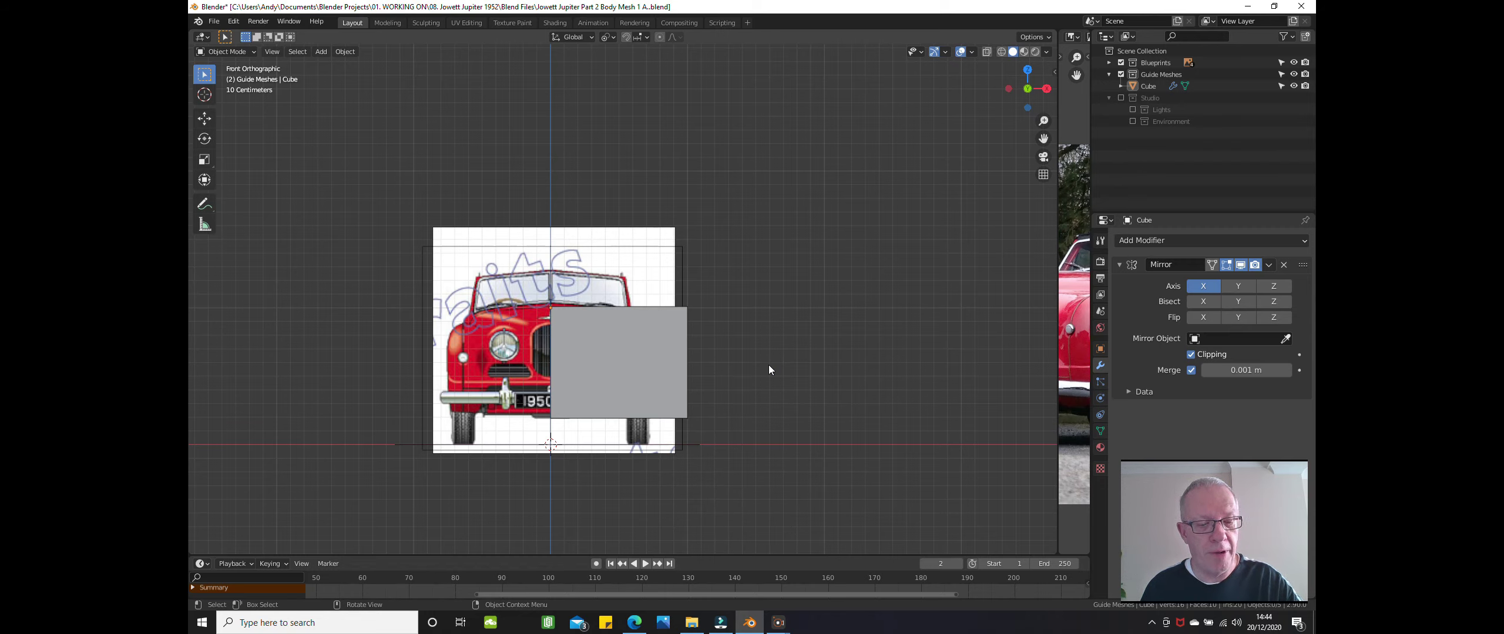
key(ctrl+a)
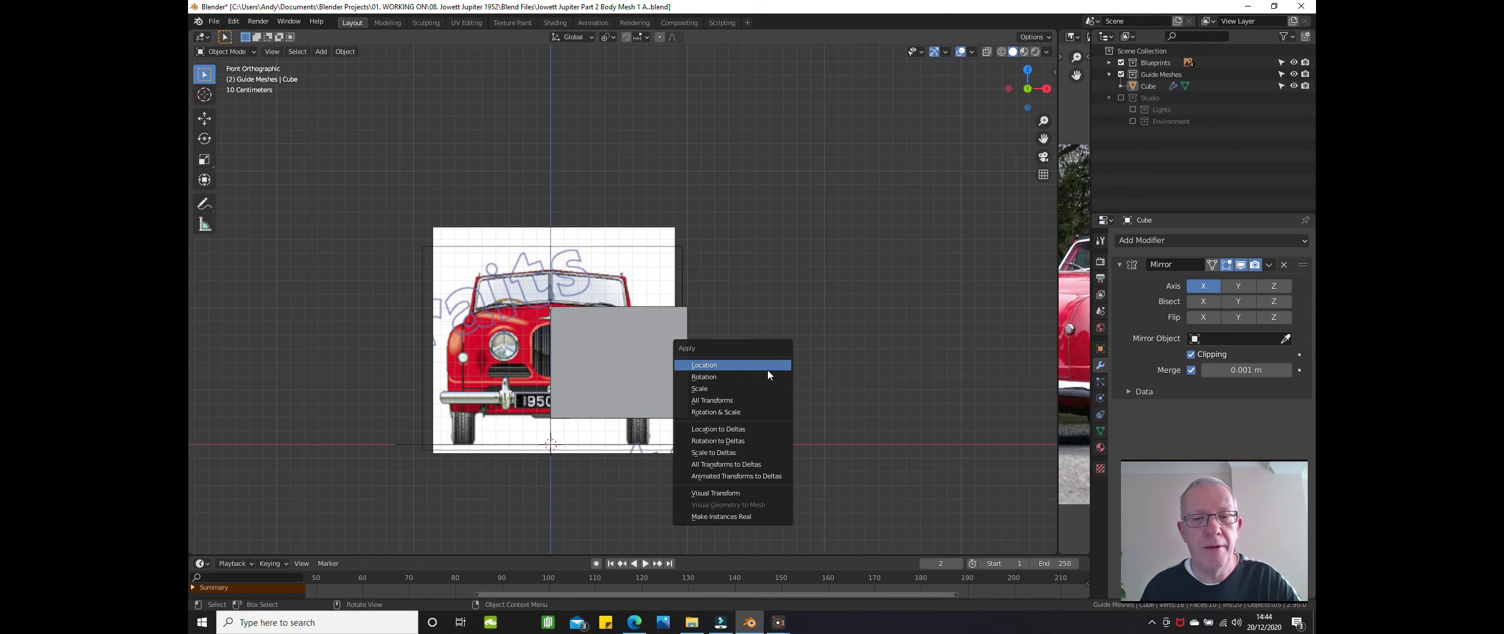
click(766, 377)
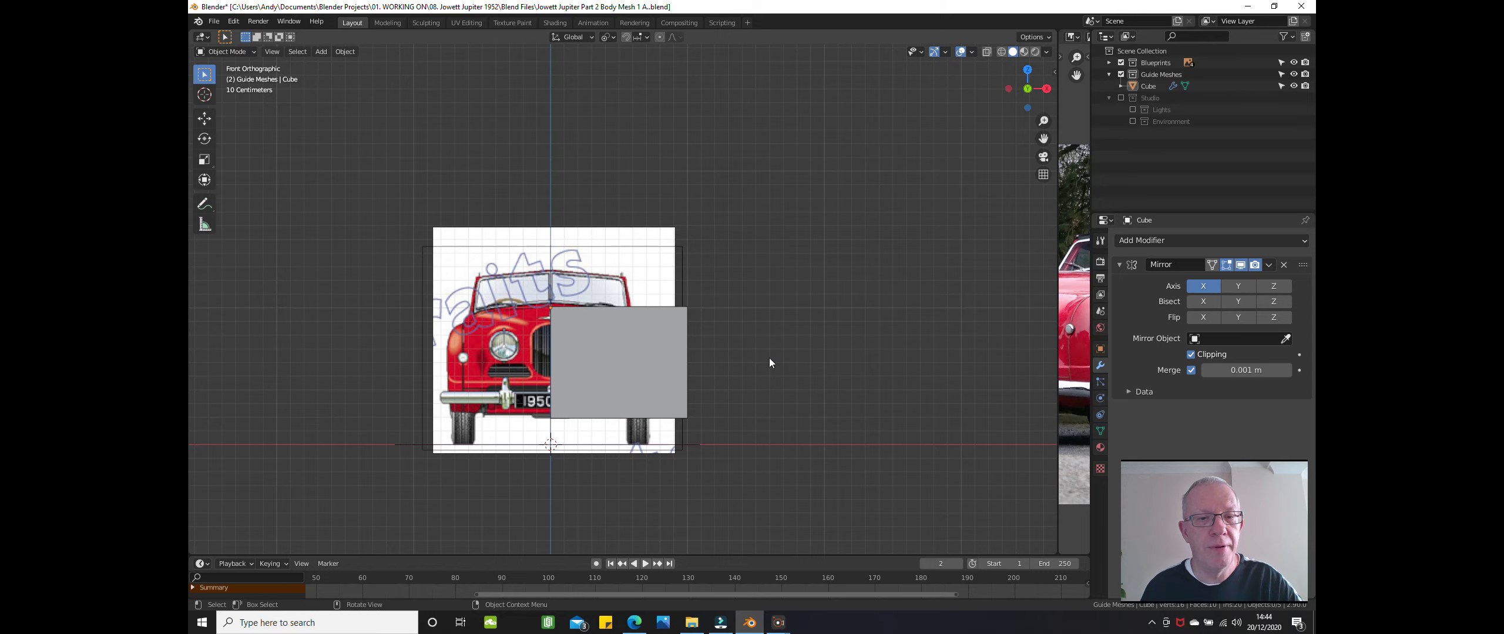
- Switch to Wireframe shading, inspect the half cube in perspective, and select it in the front orthographic view
key(z)
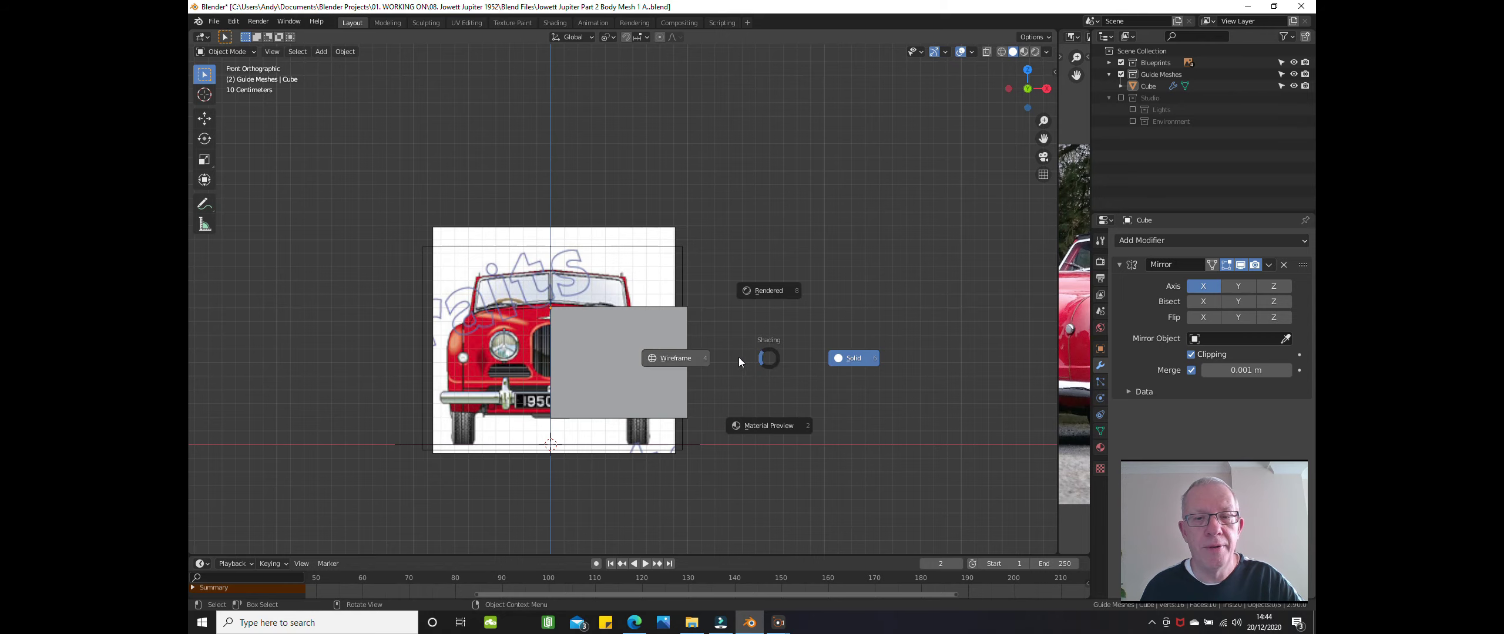
click(681, 358)
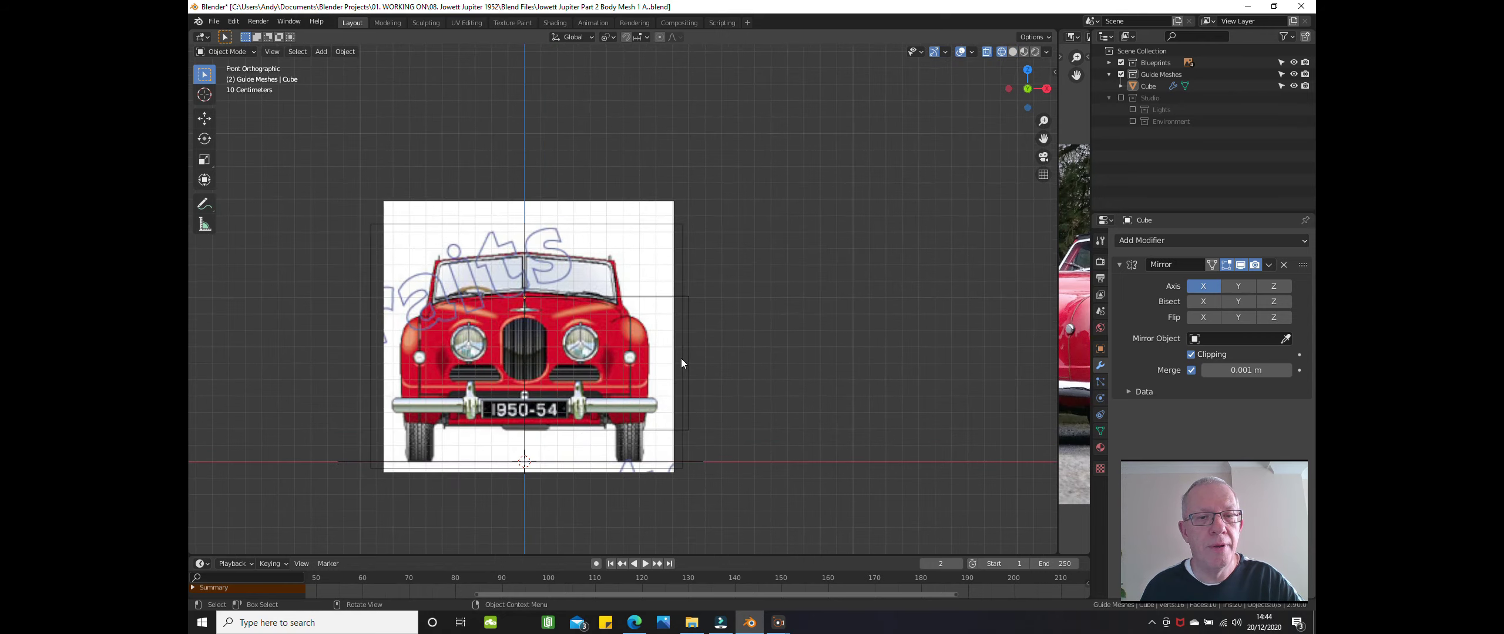
middle_drag(682, 367, 680, 400)
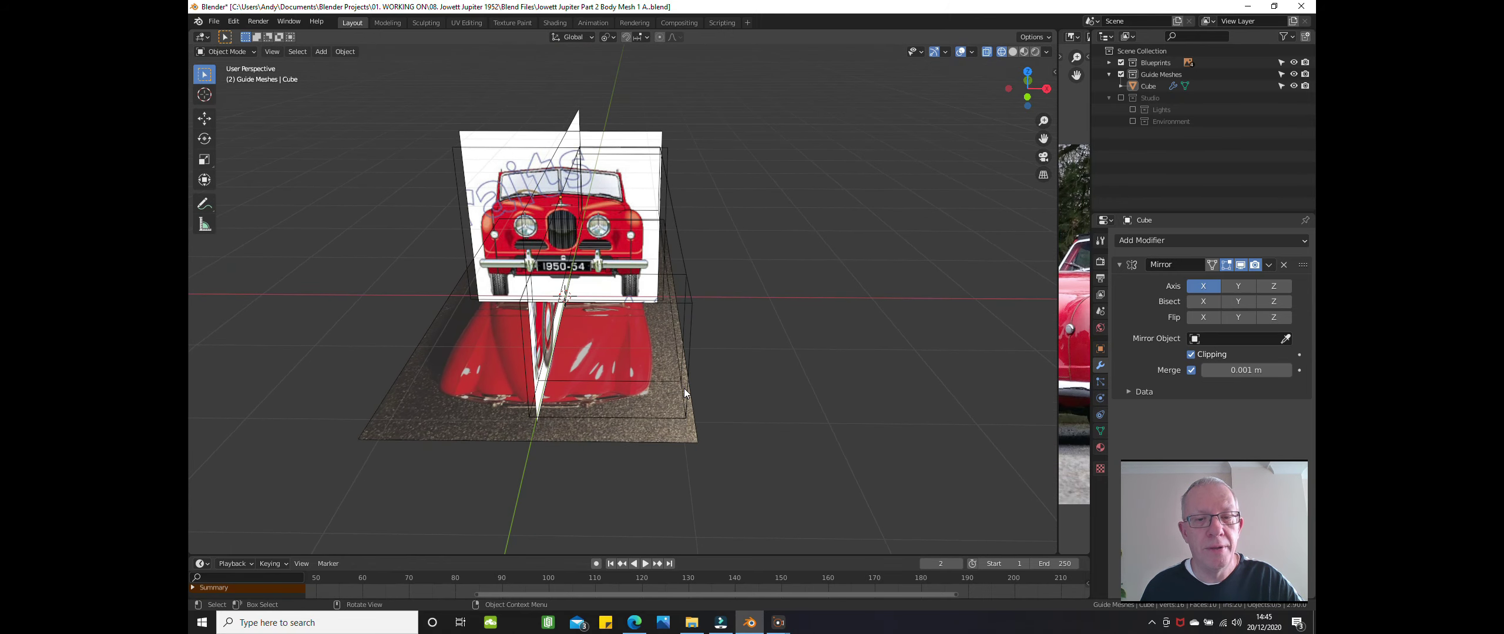
key(KP_1)
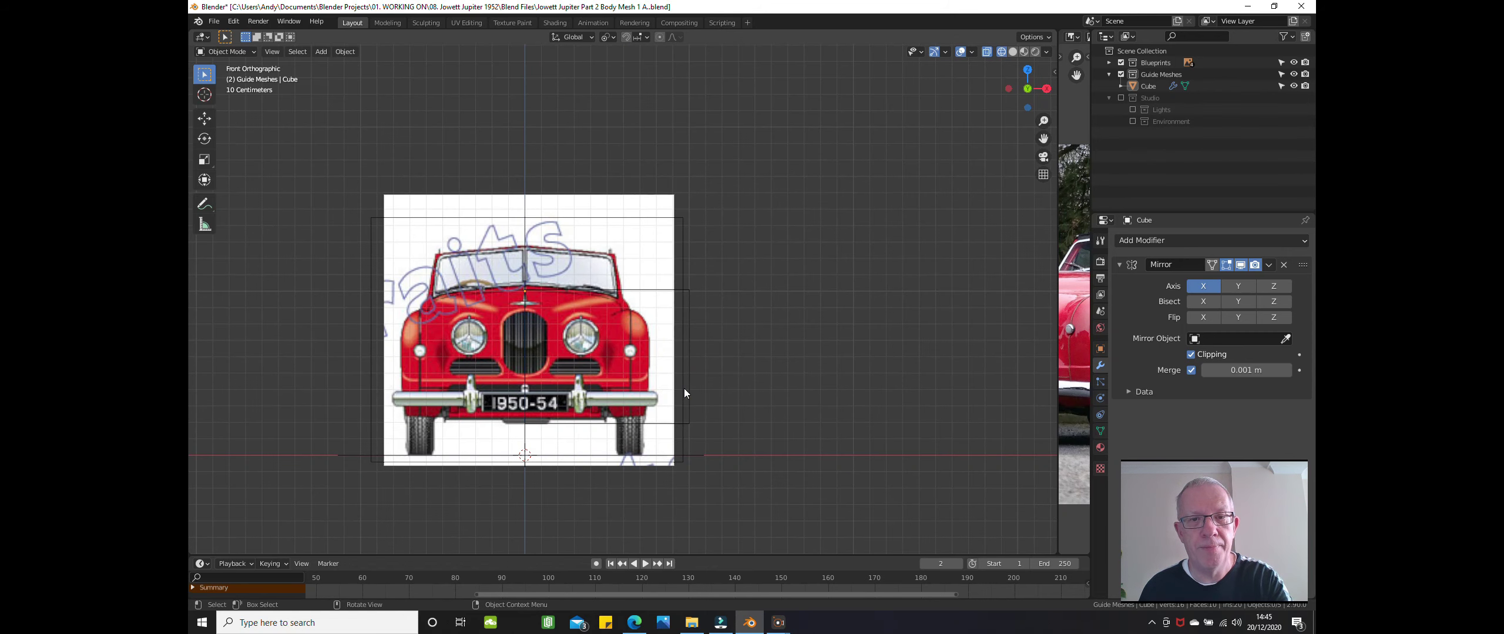
click(693, 343)
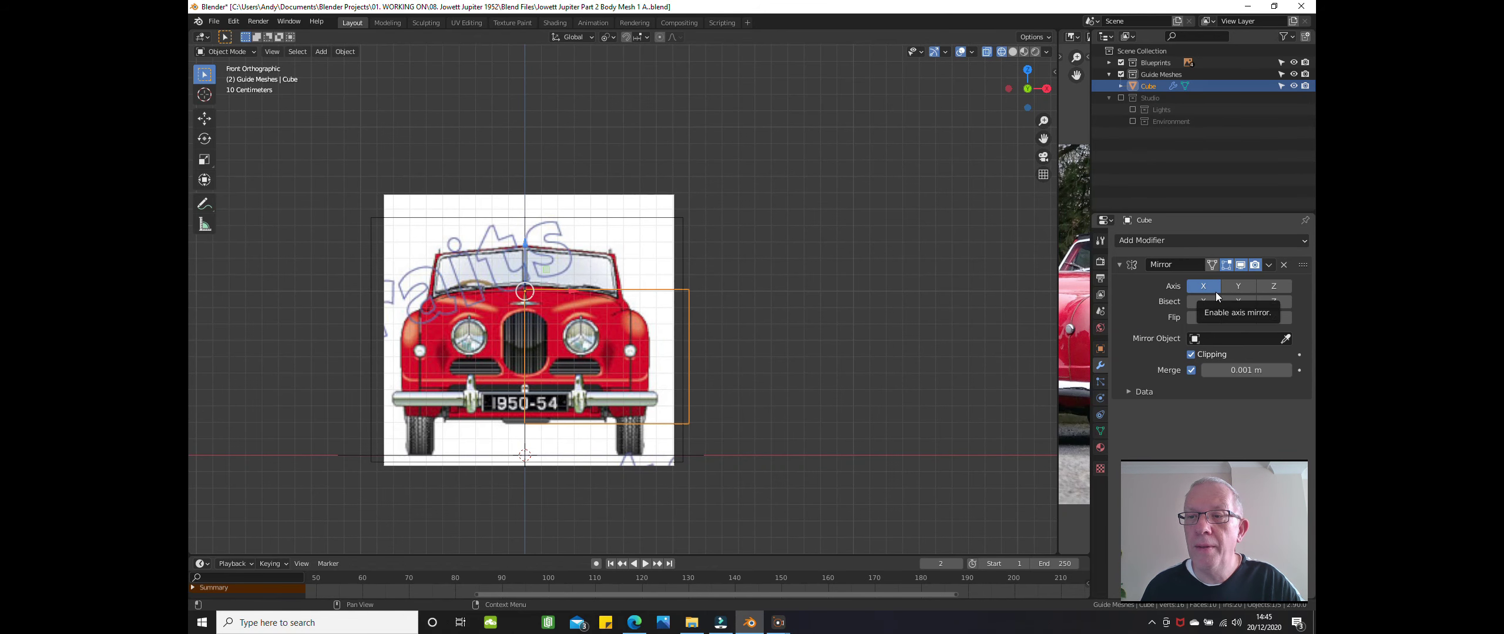
- Try the Mirror modifier's axes, leave only Z enabled, and check the cube in the right orthographic view
click(1238, 289)
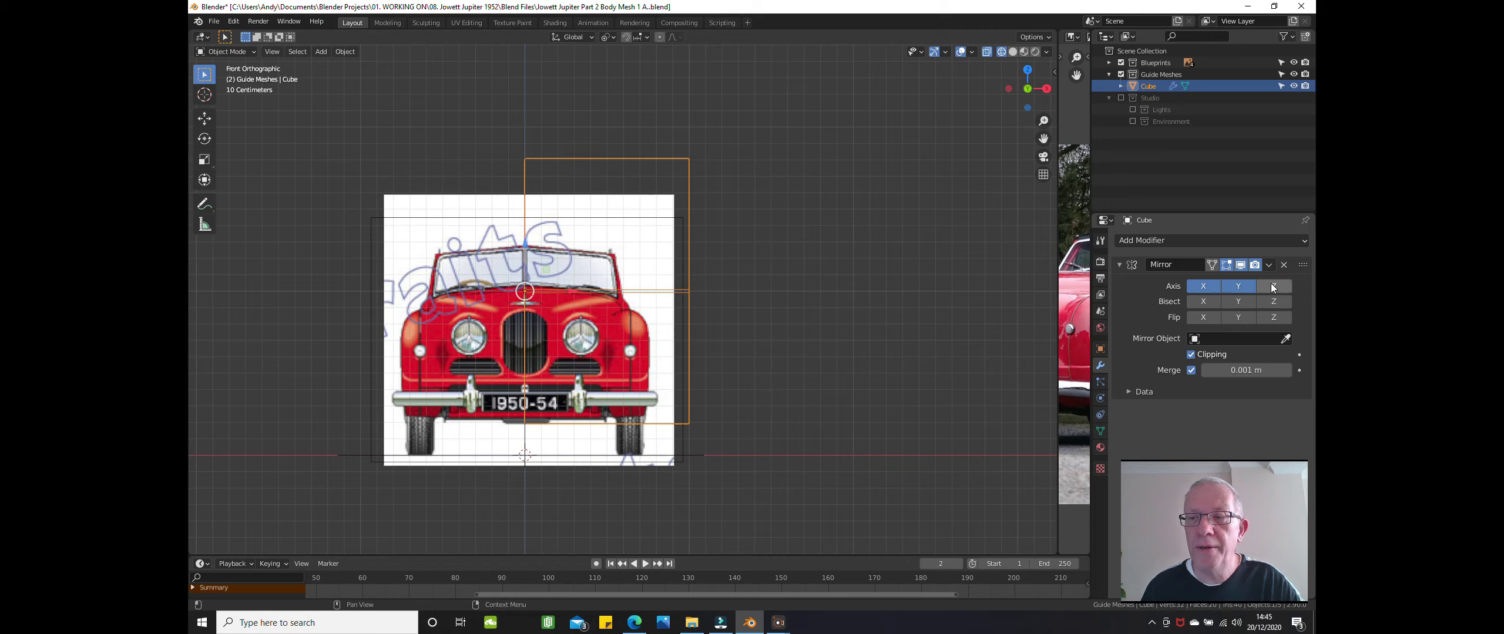
click(1199, 287)
click(1199, 287)
click(1273, 287)
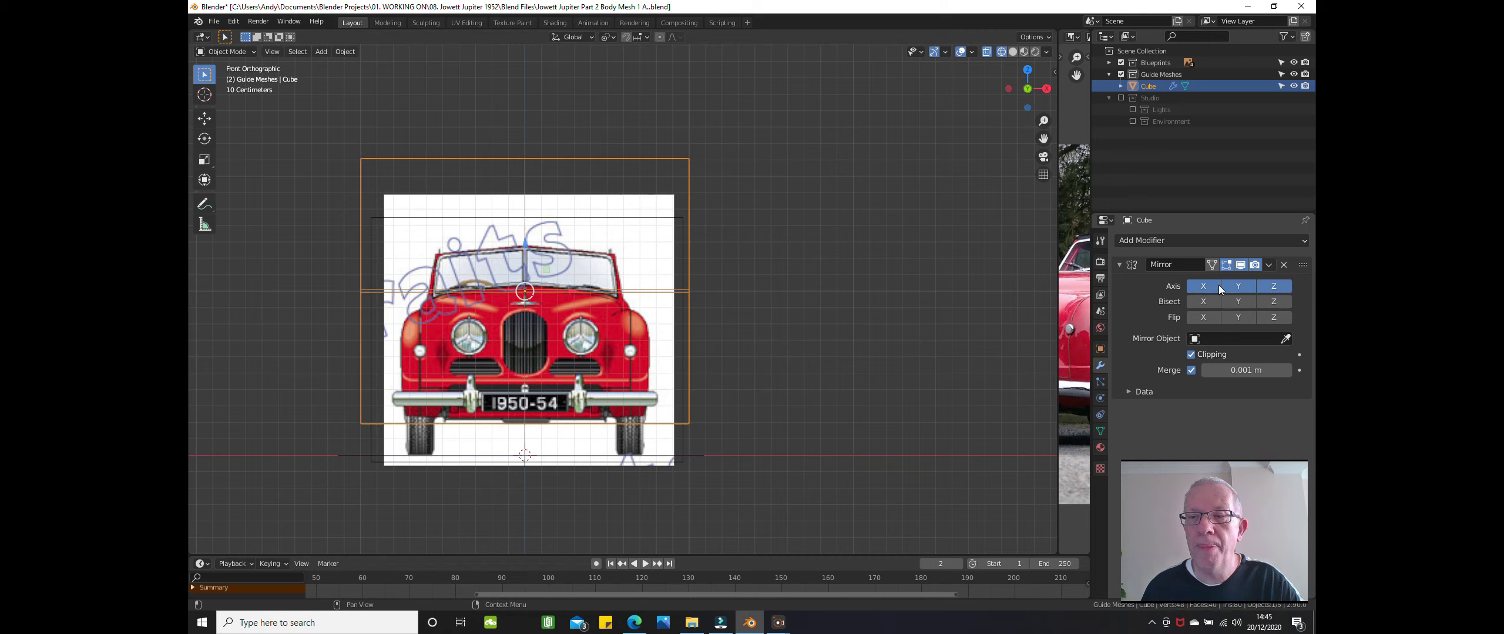
click(1202, 286)
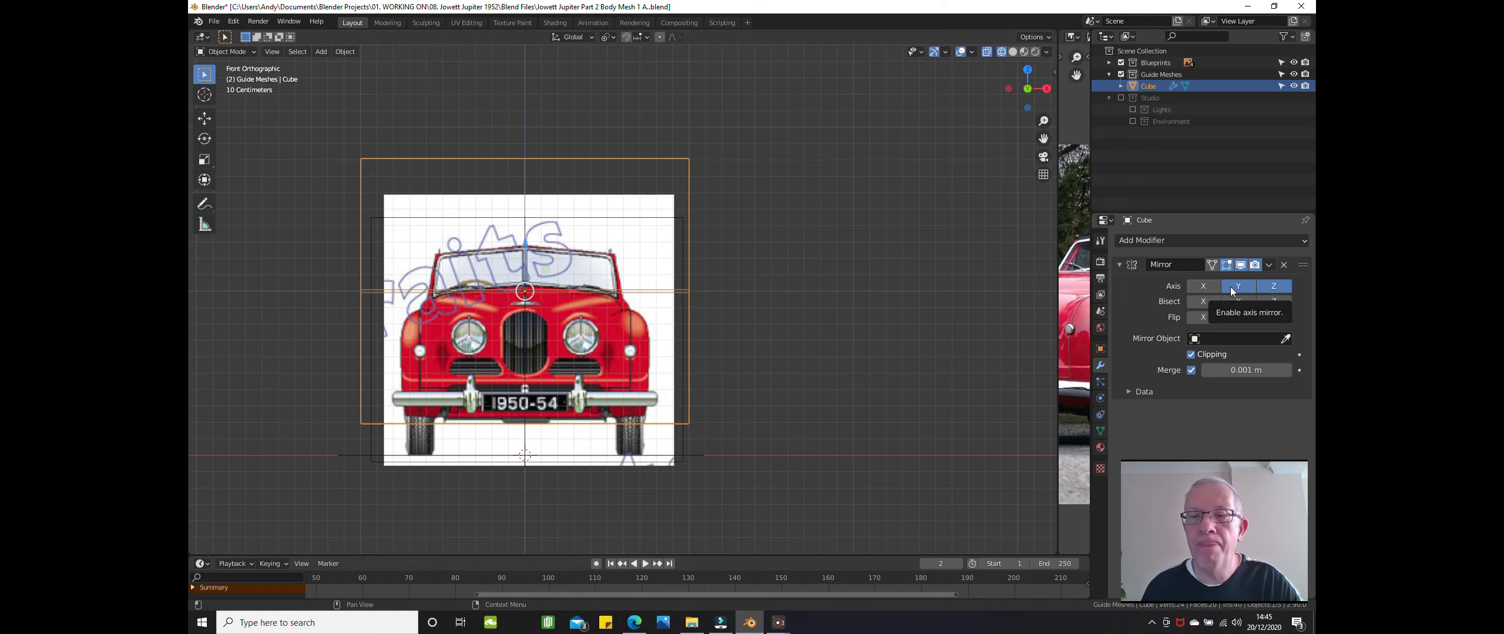
click(1231, 287)
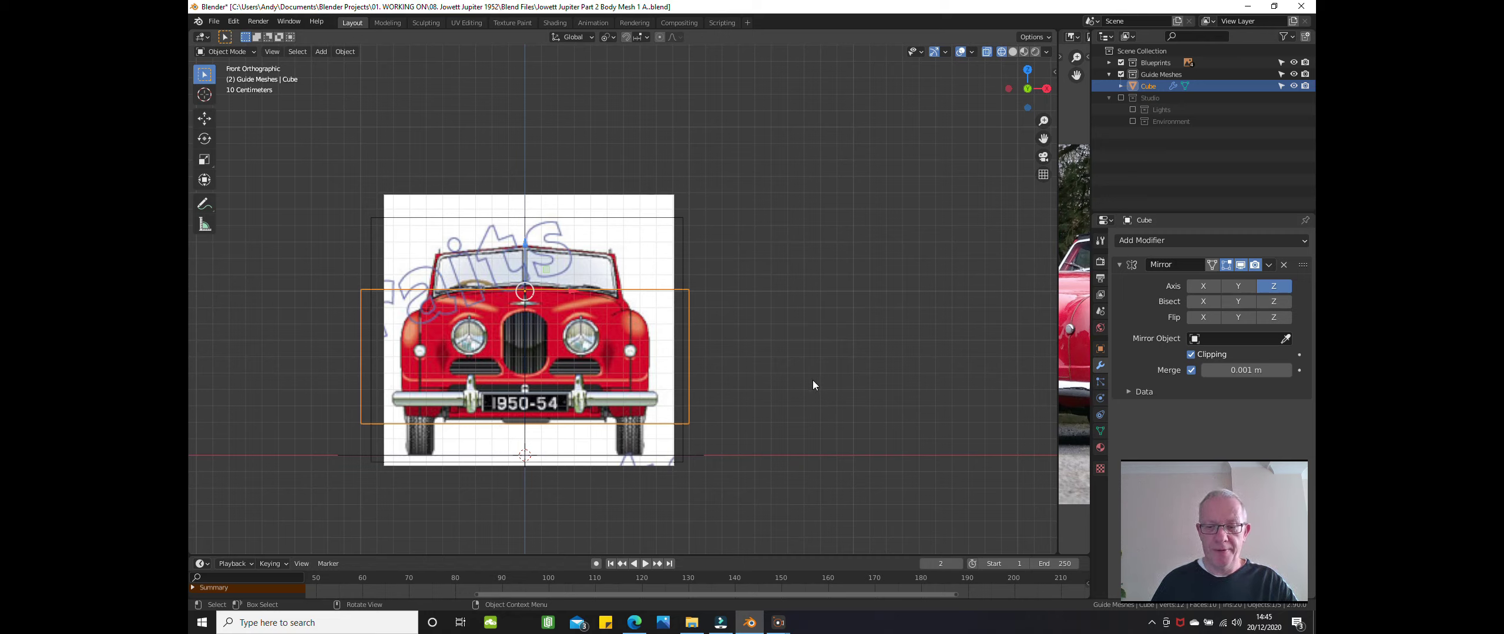
key(KP_3)
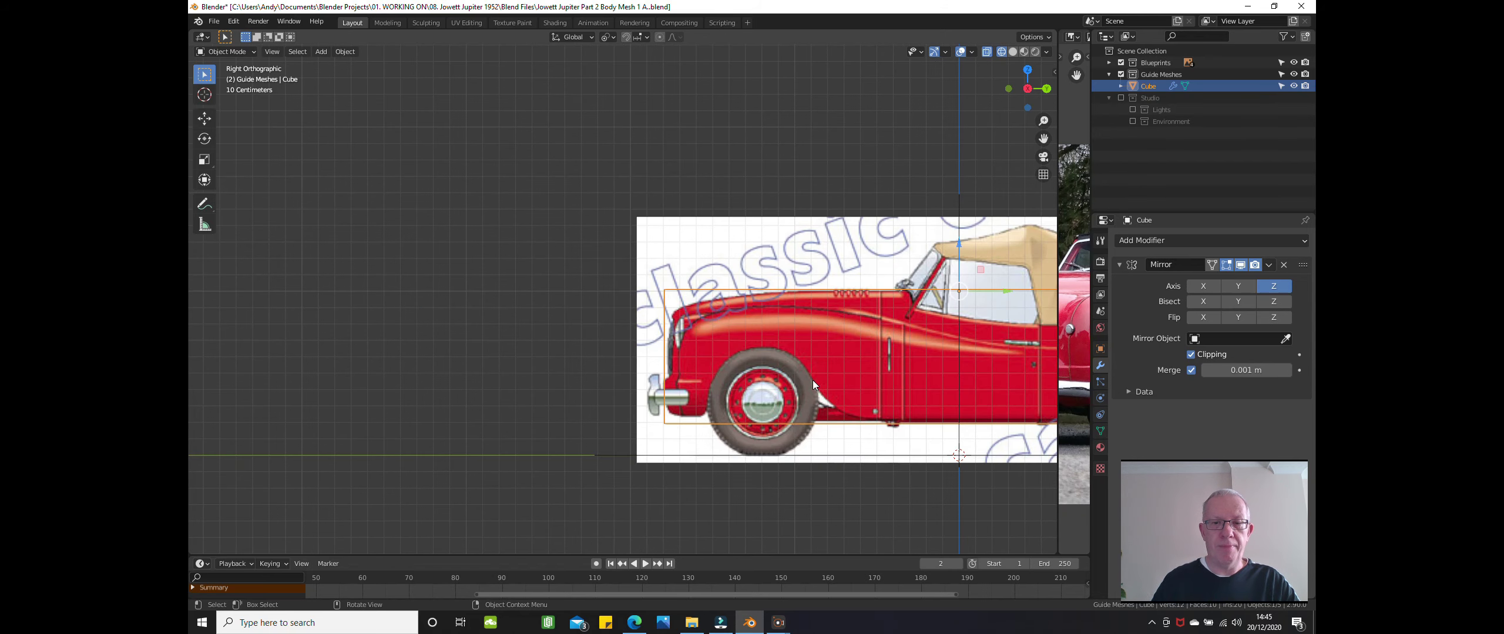
shift+middle_drag(489, 470, 1001, 470)
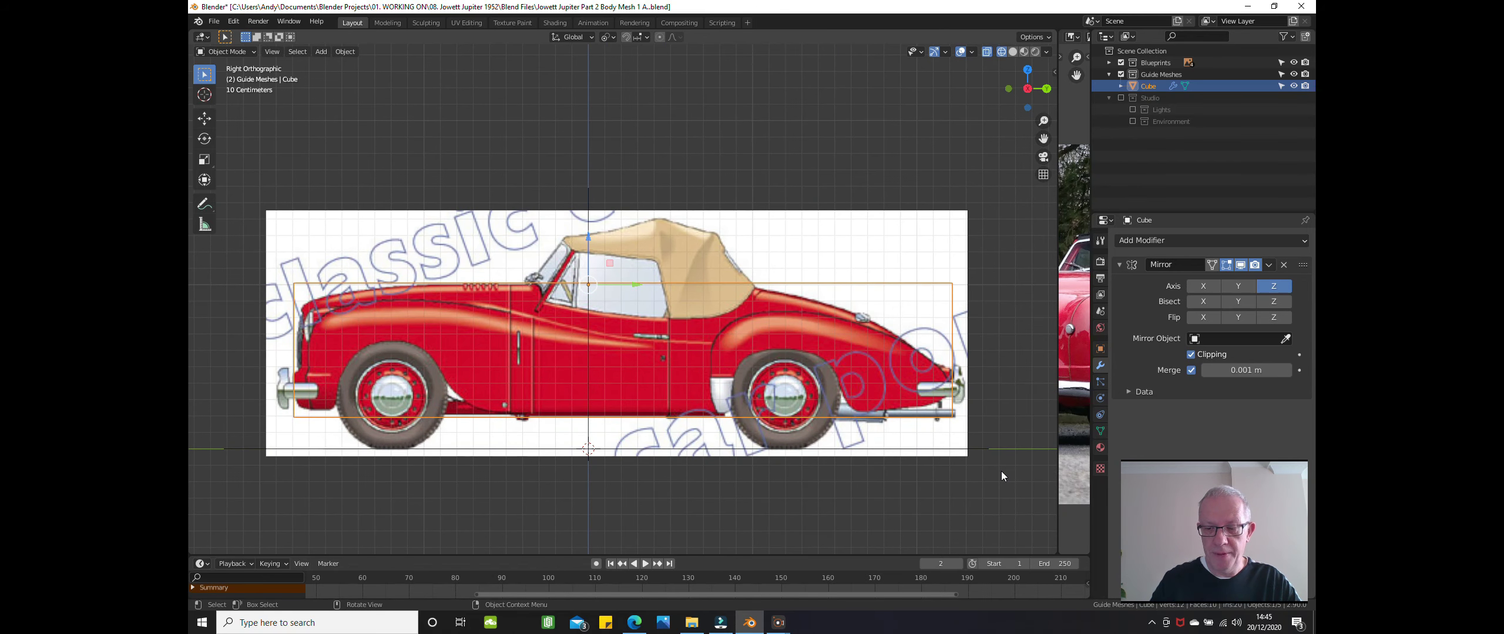
- In the front view, move the half cube's outer side vertices inward to the edge of the car body in the blueprint
key(KP_1)
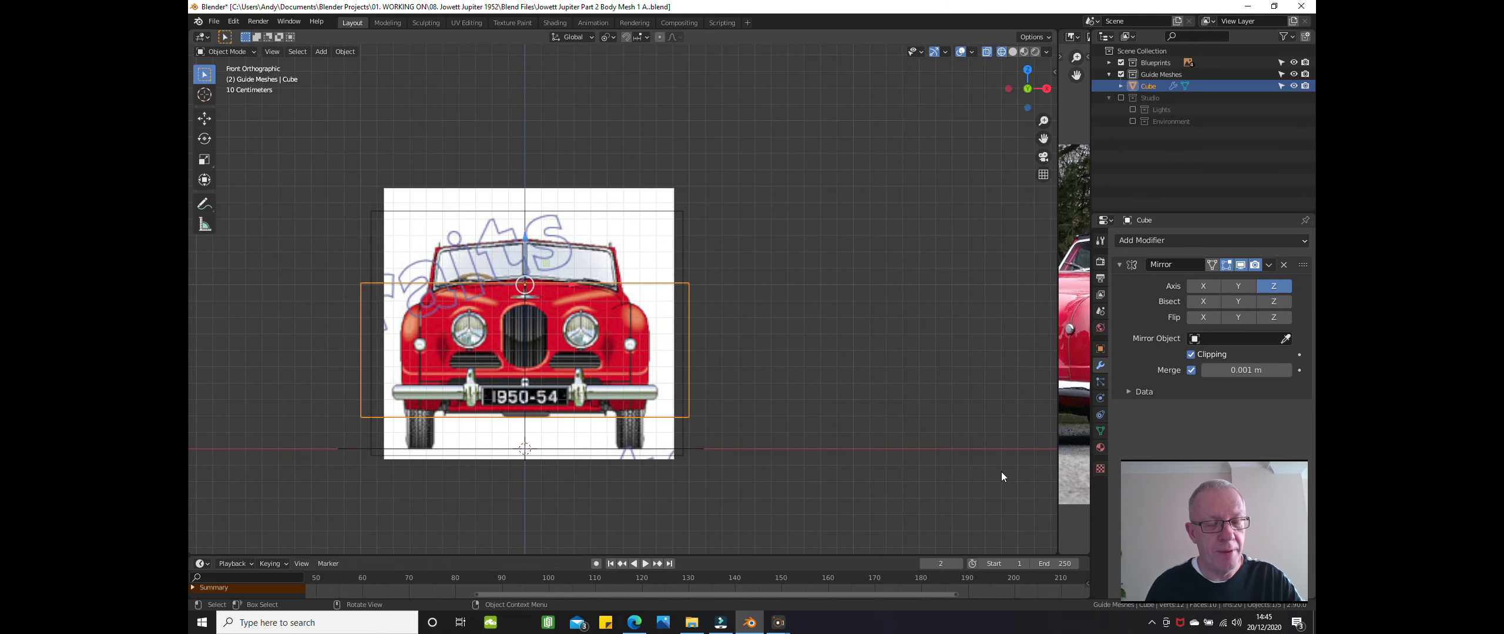
key(Tab)
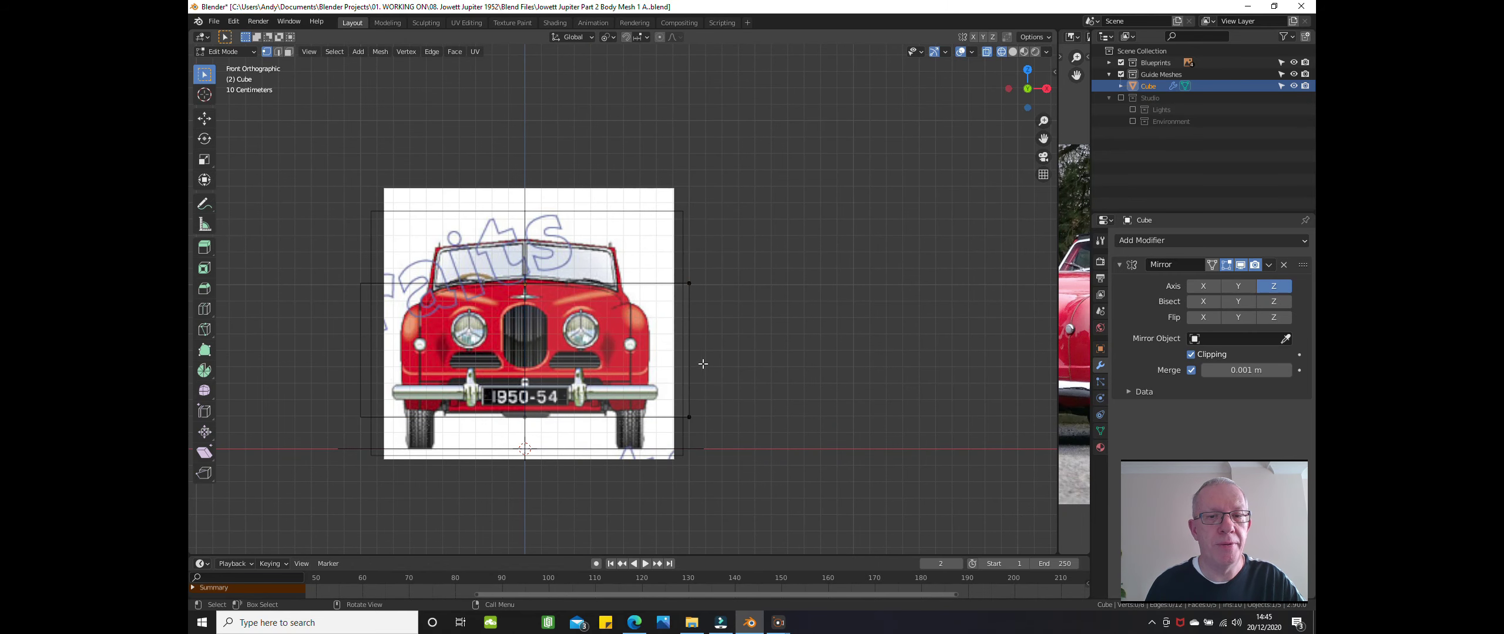
key(b)
drag(642, 240, 730, 408)
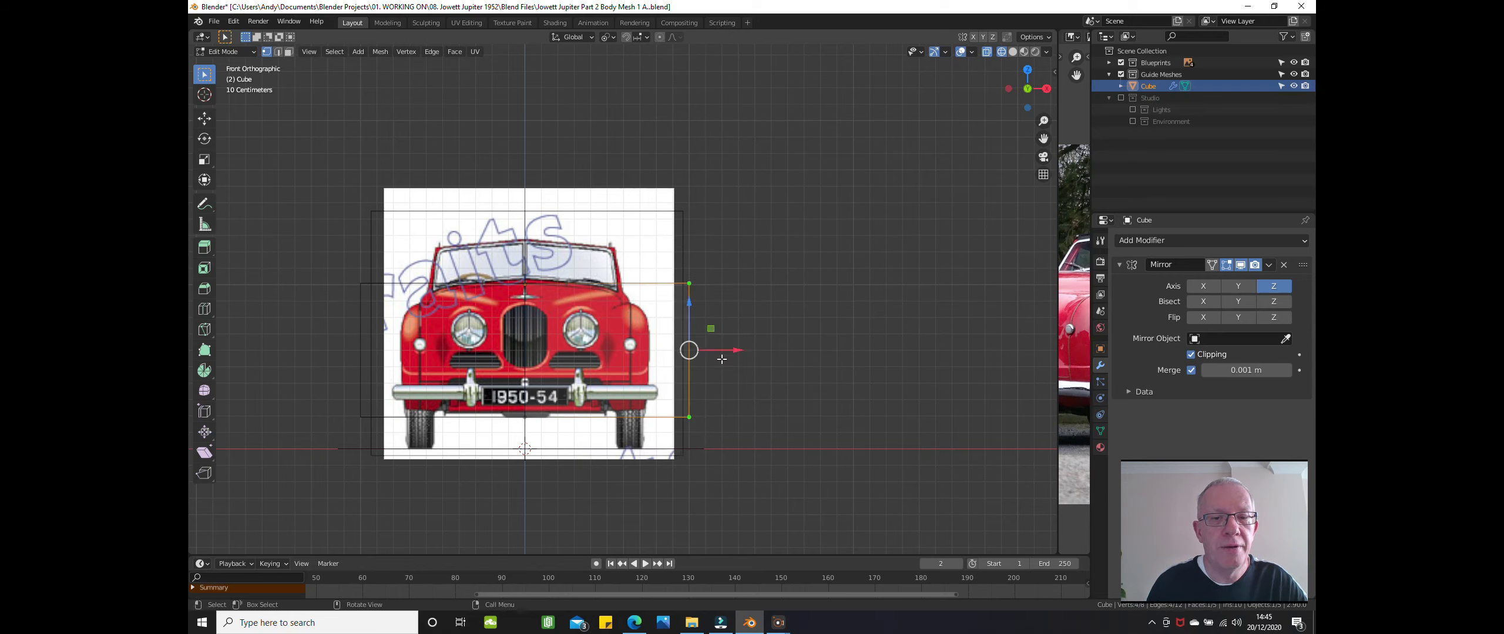
drag(733, 359, 695, 331)
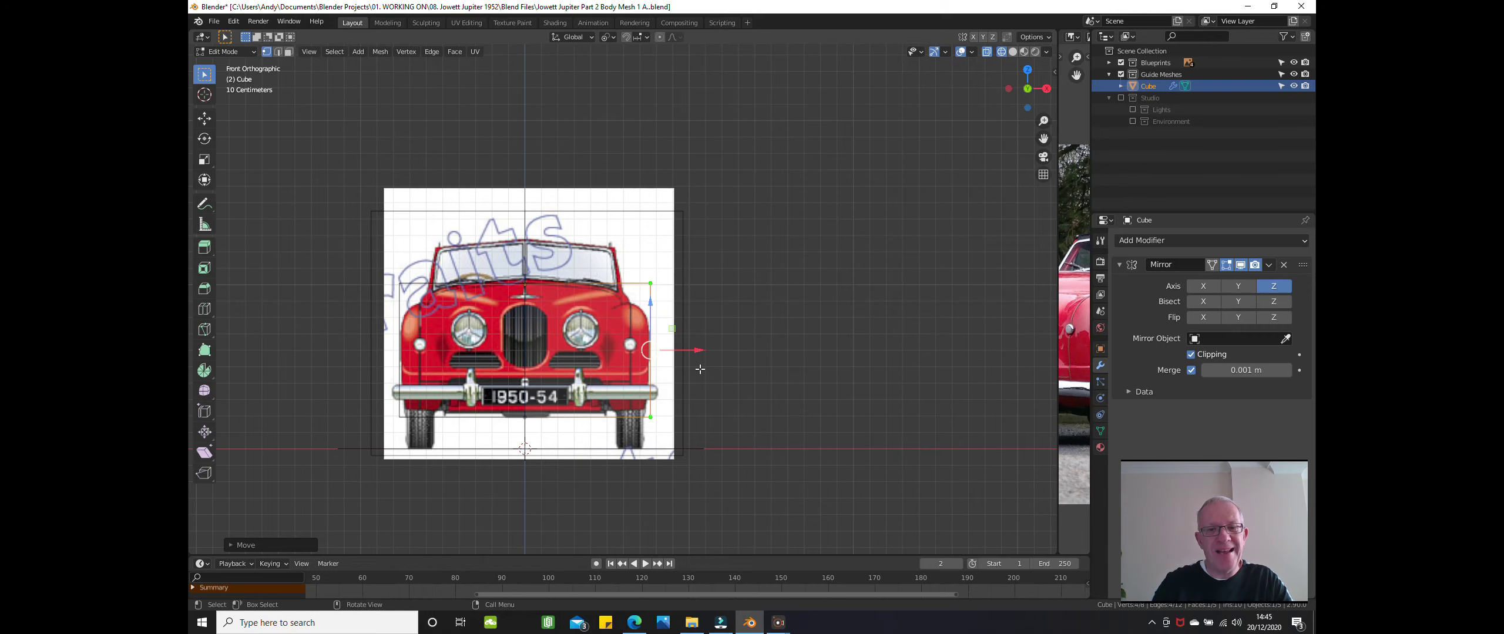
- In the top view, move the cube's outer side vertices outward about 0.057 m to meet the body's widest edge, and deselect them
key(KP_7)
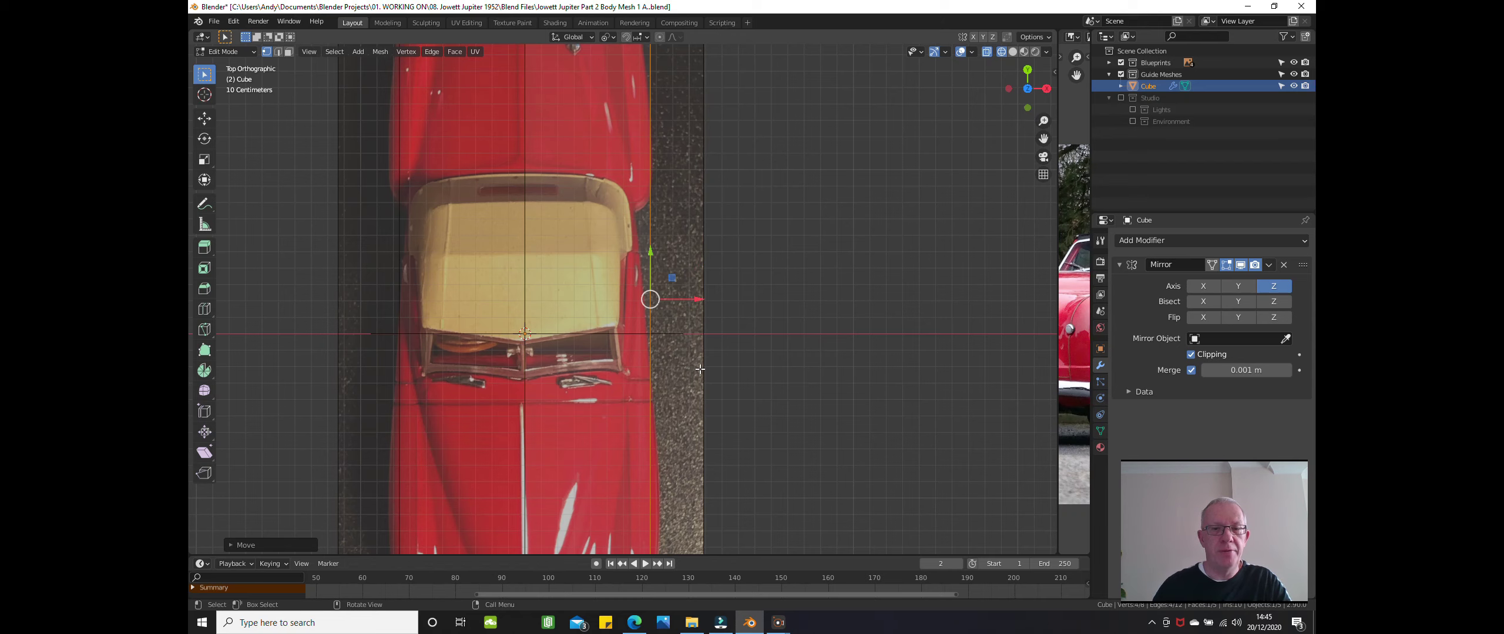
shift+middle_drag(663, 479, 716, 319)
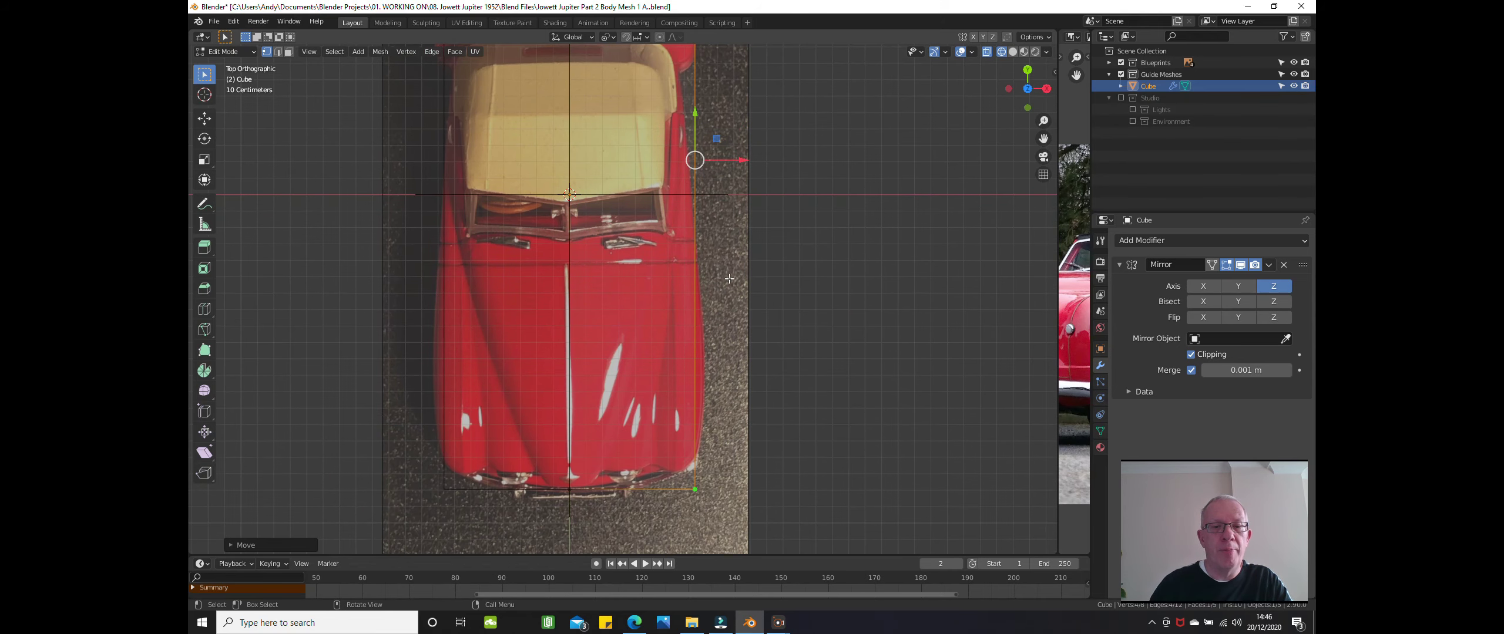
drag(742, 160, 750, 162)
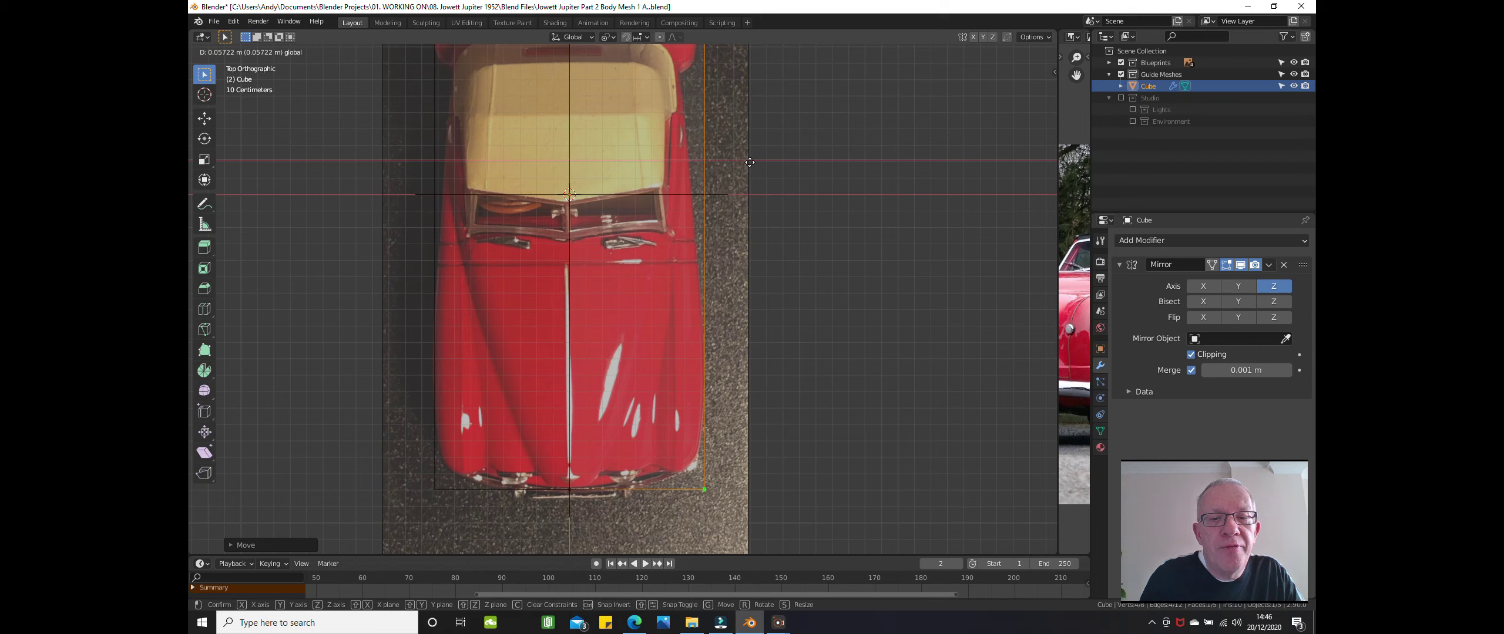
drag(749, 162, 749, 162)
scroll(744, 160, down, 3)
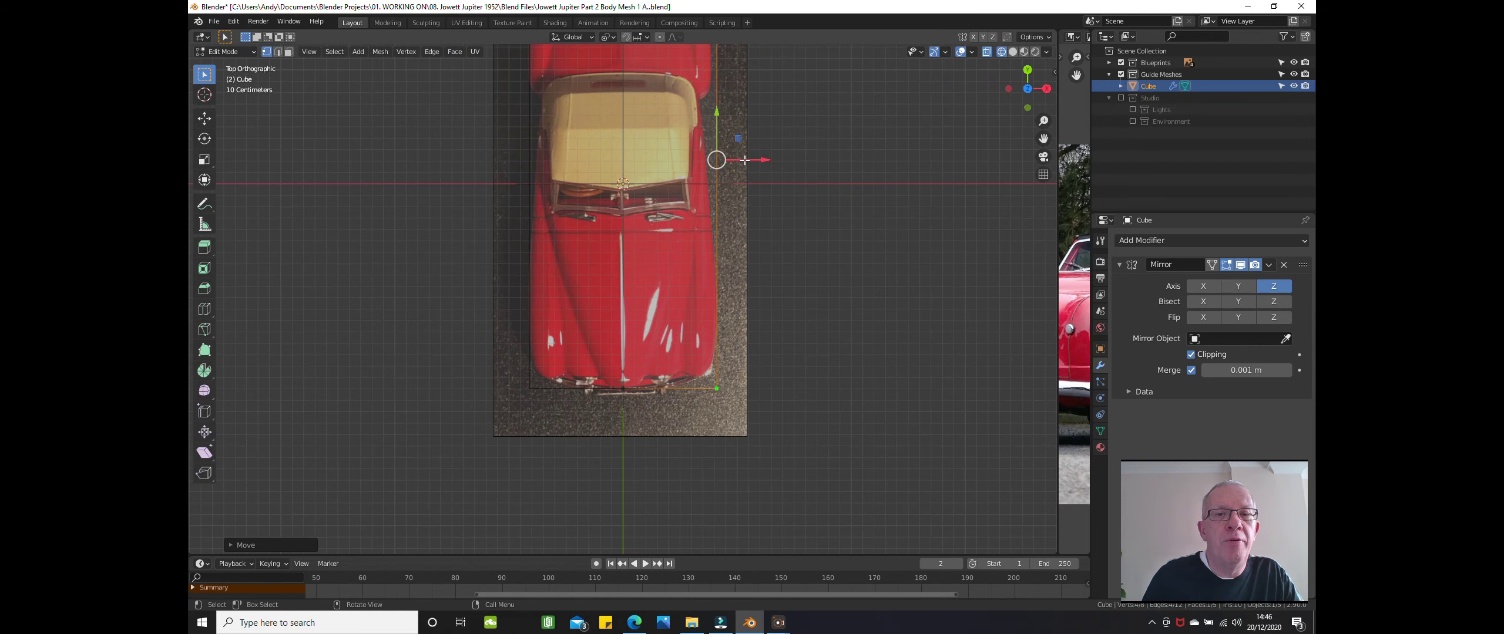
scroll(744, 160, down, 1)
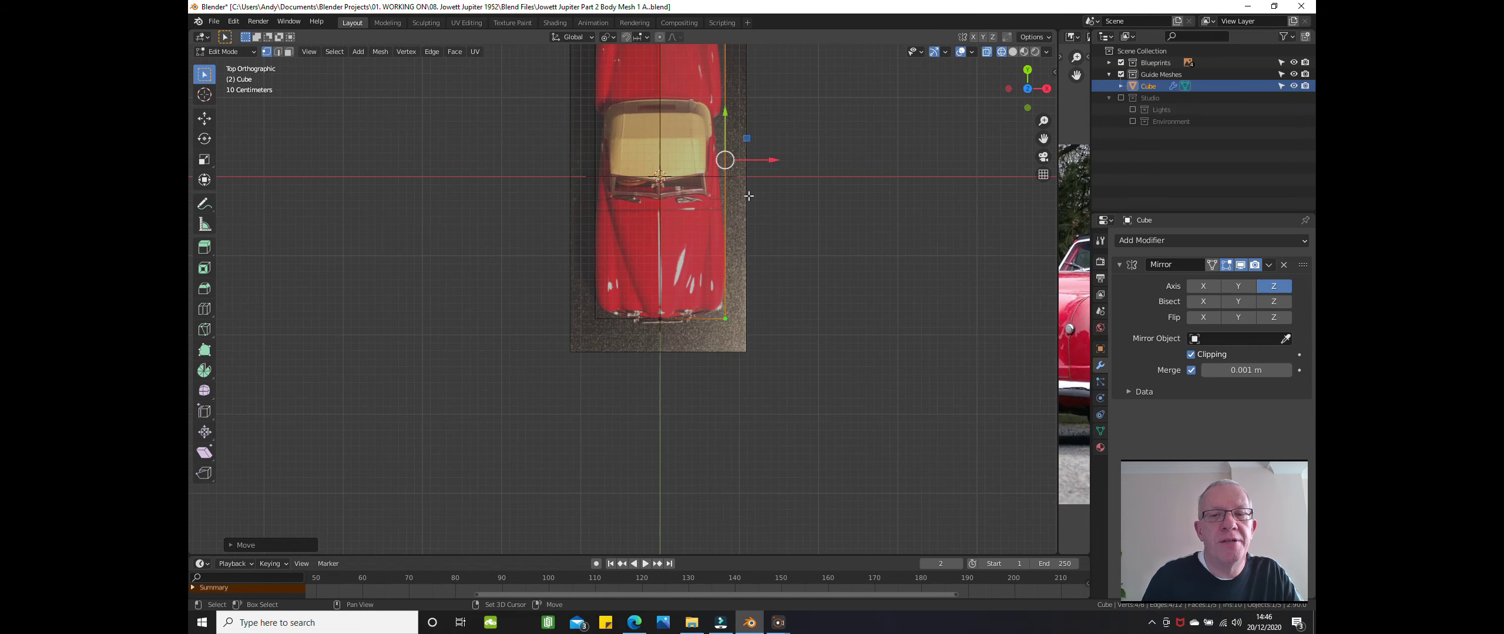
ctrl+scroll(747, 184, down, 2)
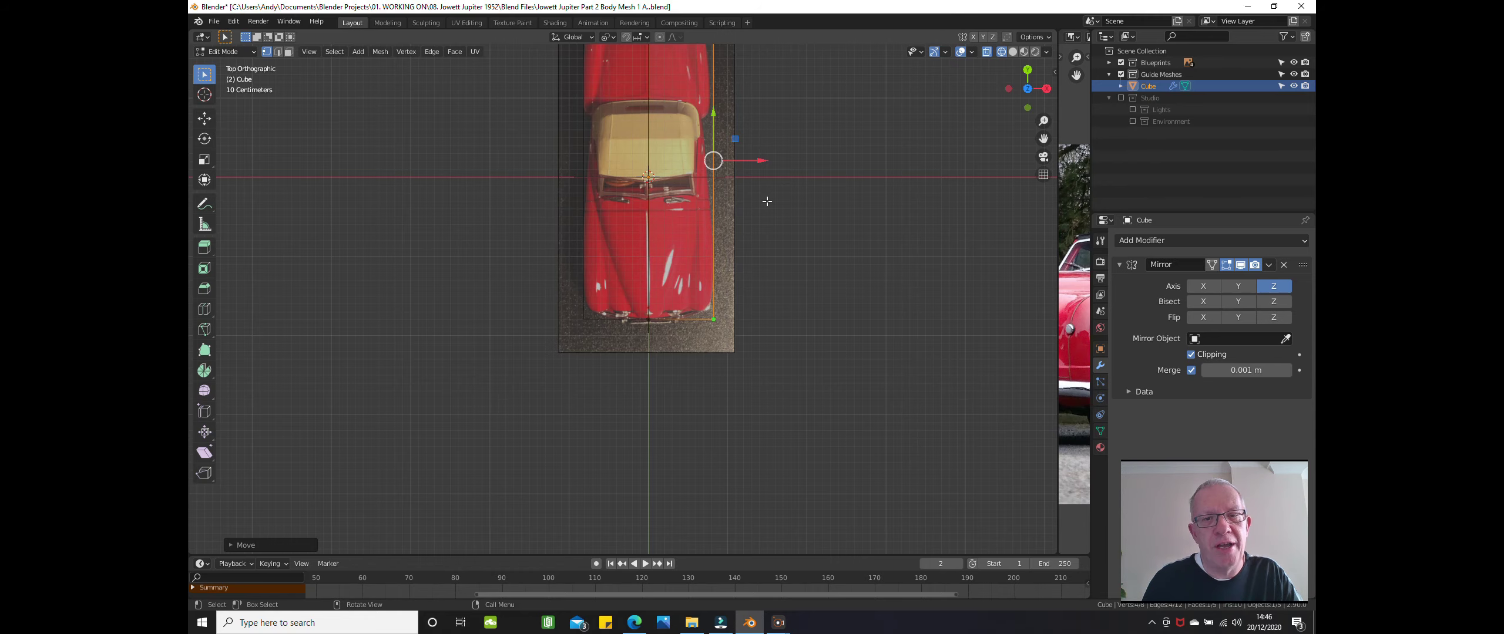
scroll(769, 355, down, 1)
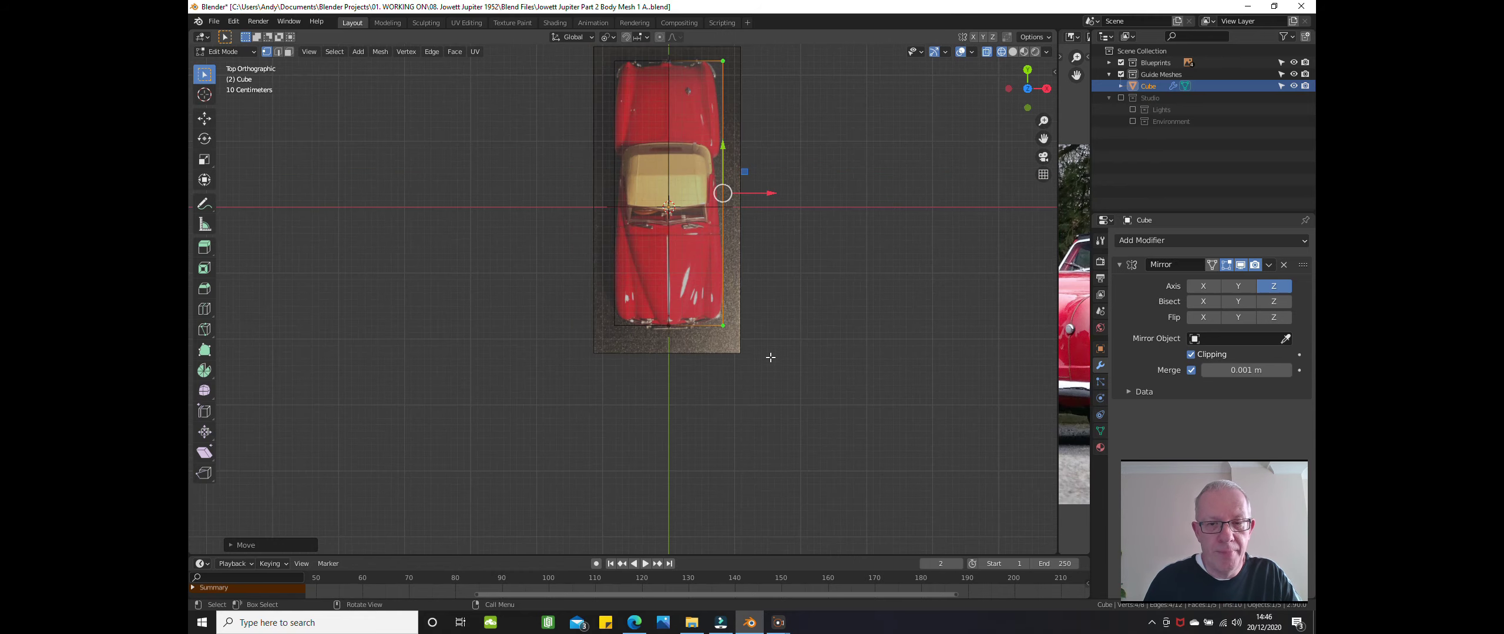
click(809, 396)
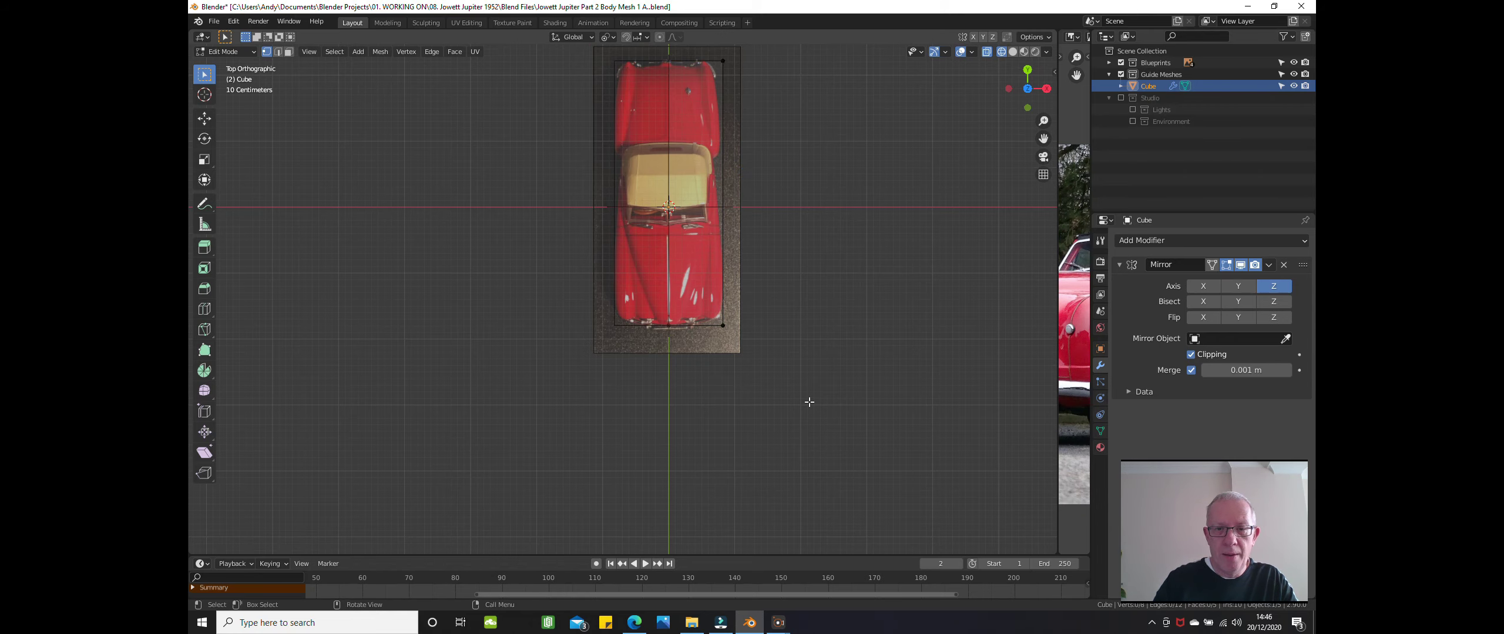
- Compare the cube's width with the car body in the front, top and back blueprint views
key(KP_1)
scroll(806, 400, up, 3)
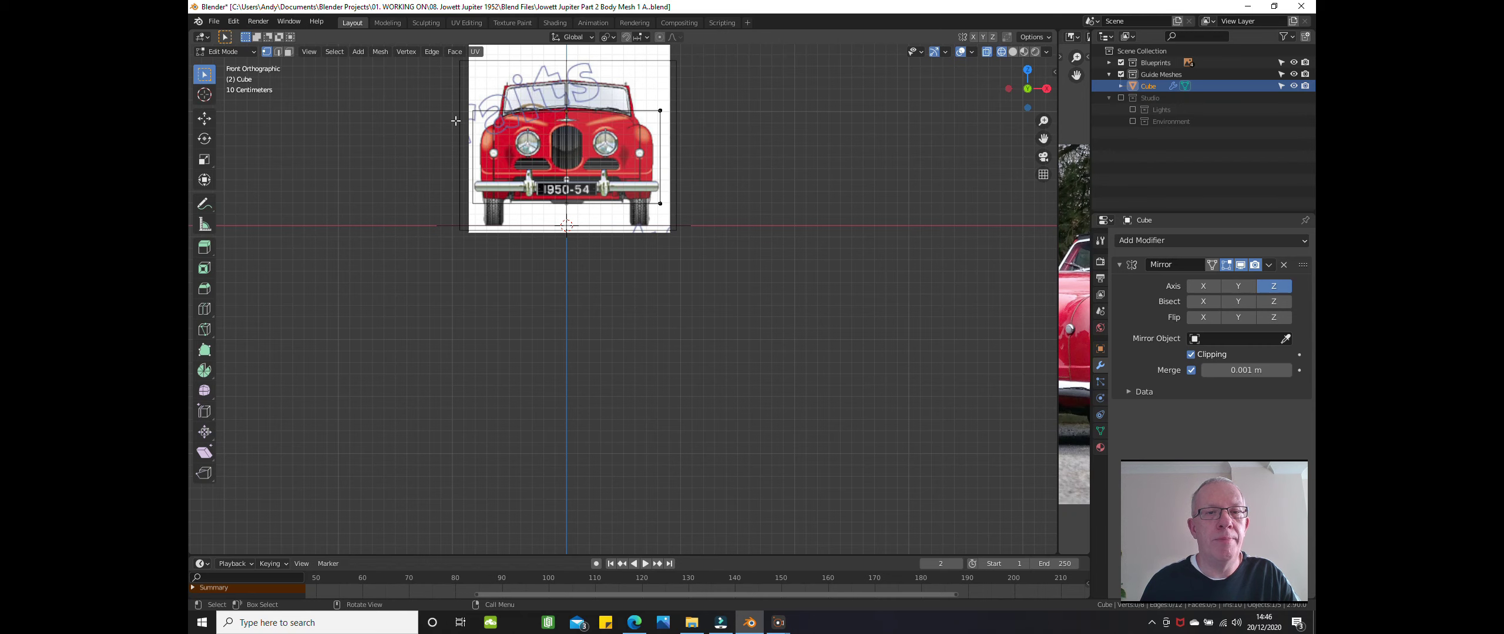
scroll(564, 82, up, 3)
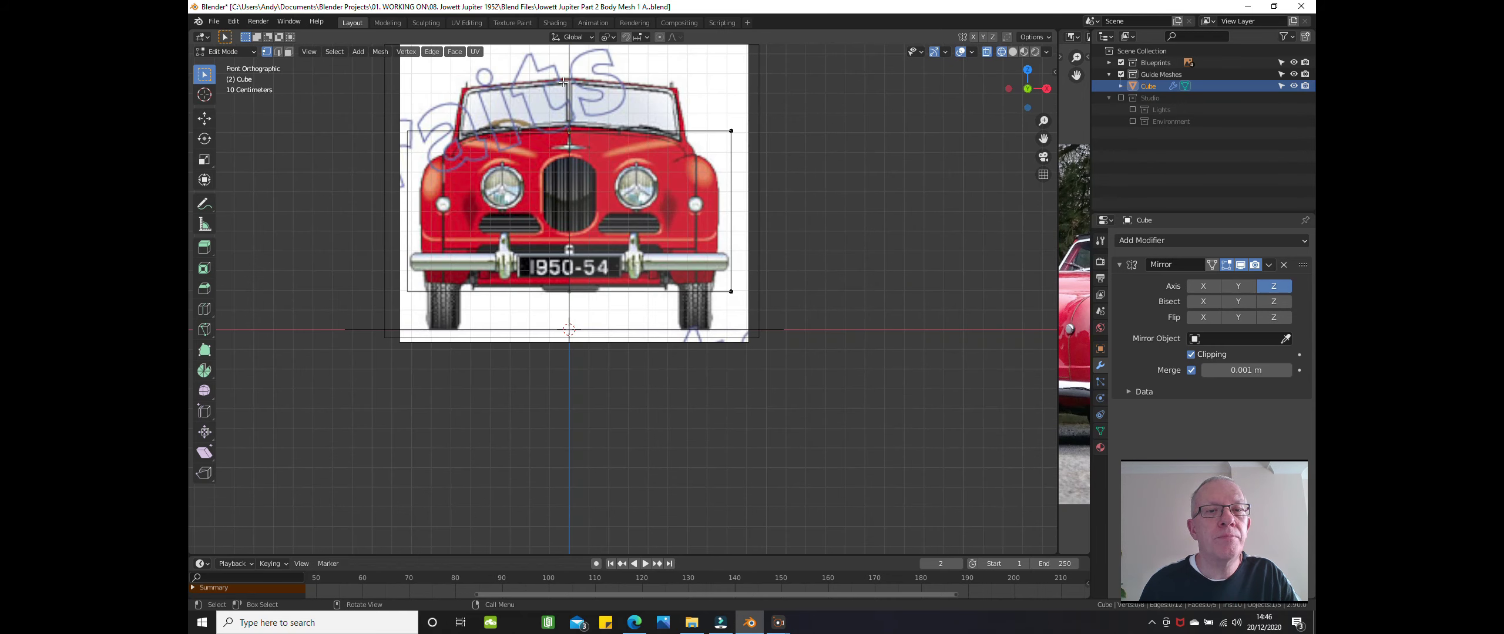
scroll(564, 82, down, 2)
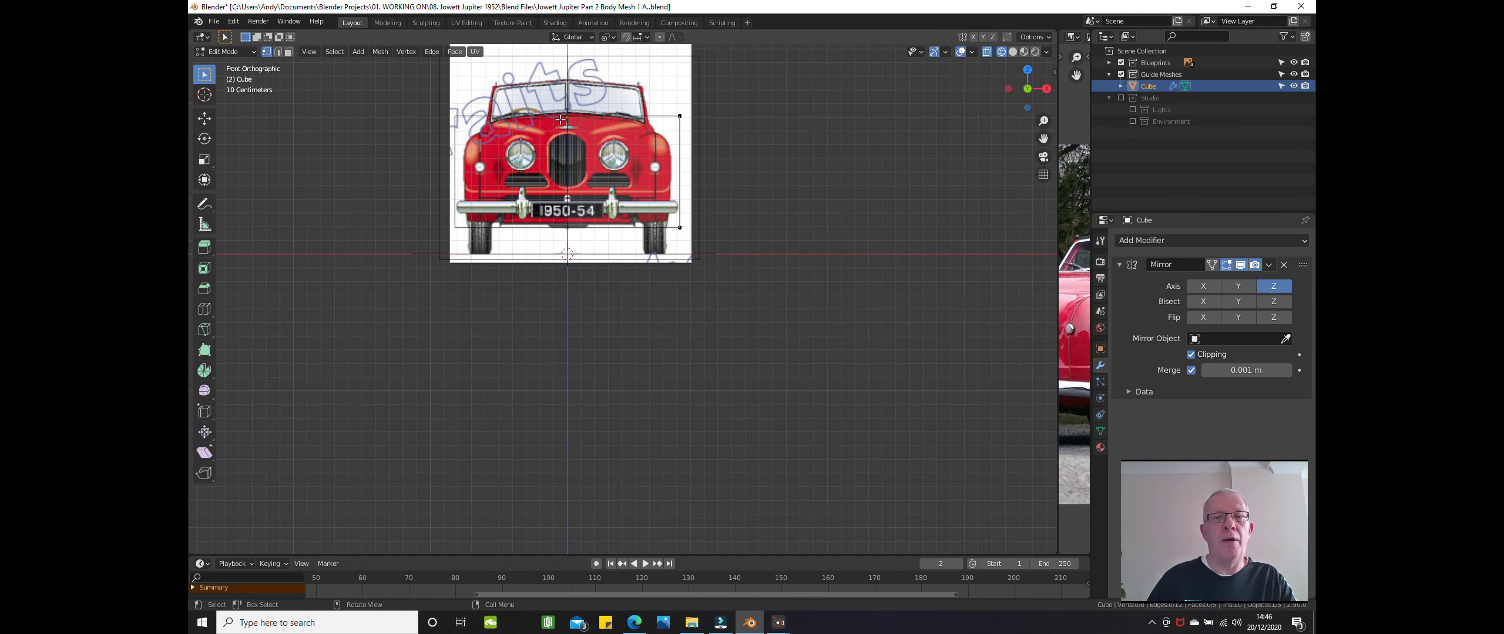
scroll(561, 124, down, 3)
middle_drag(588, 245, 546, 269)
key(KP_7)
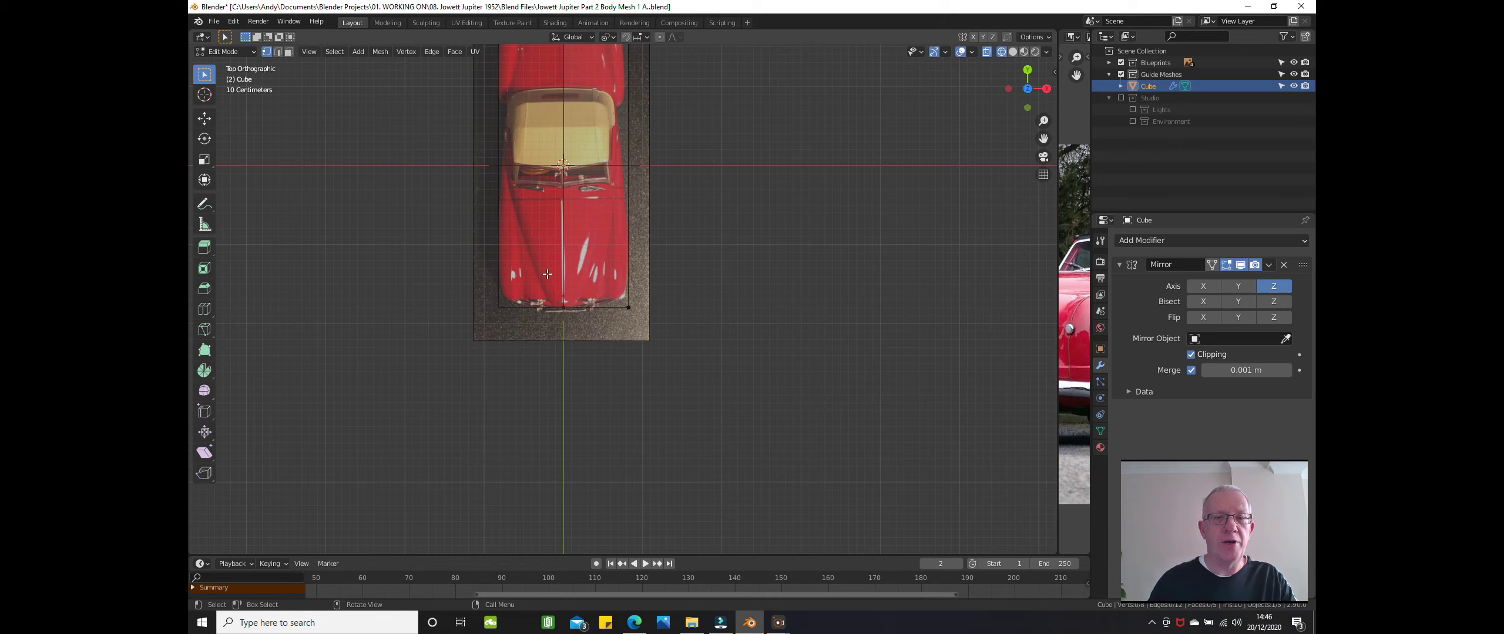
key(KP_1)
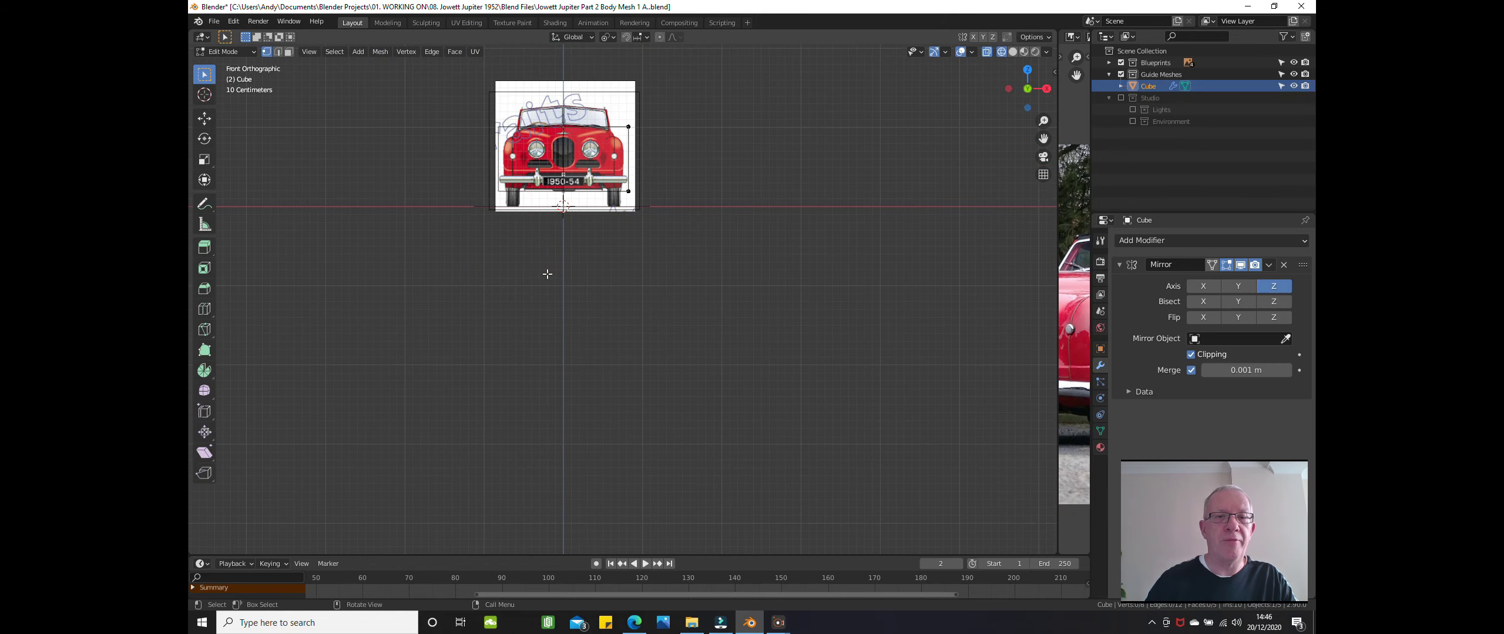
key(ctrl)
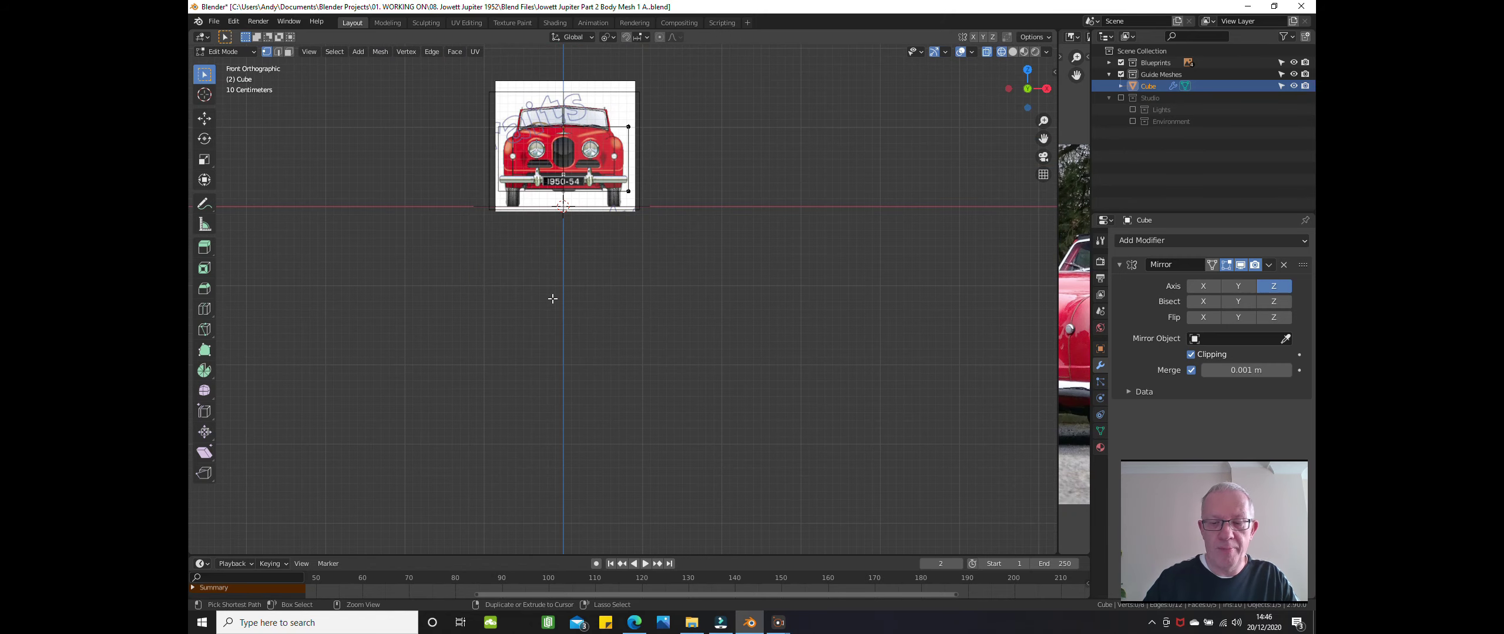
key(ctrl+KP_1)
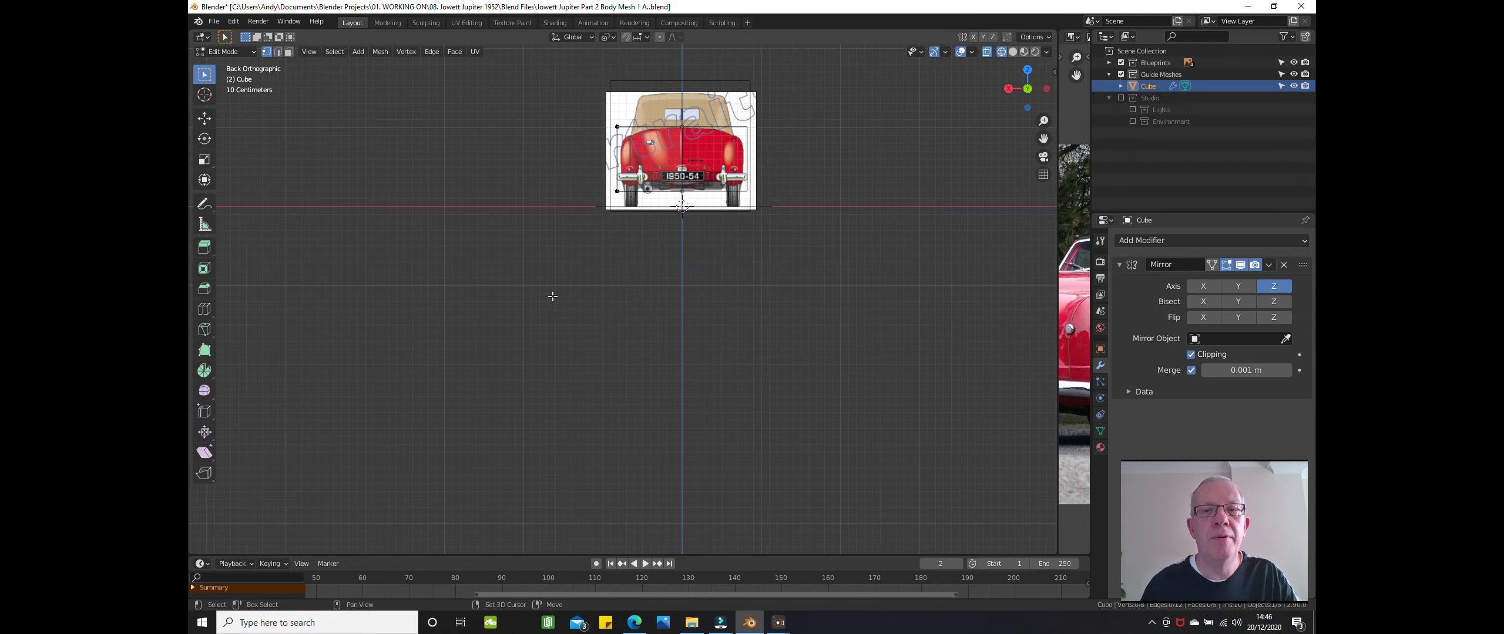
scroll(554, 294, up, 2)
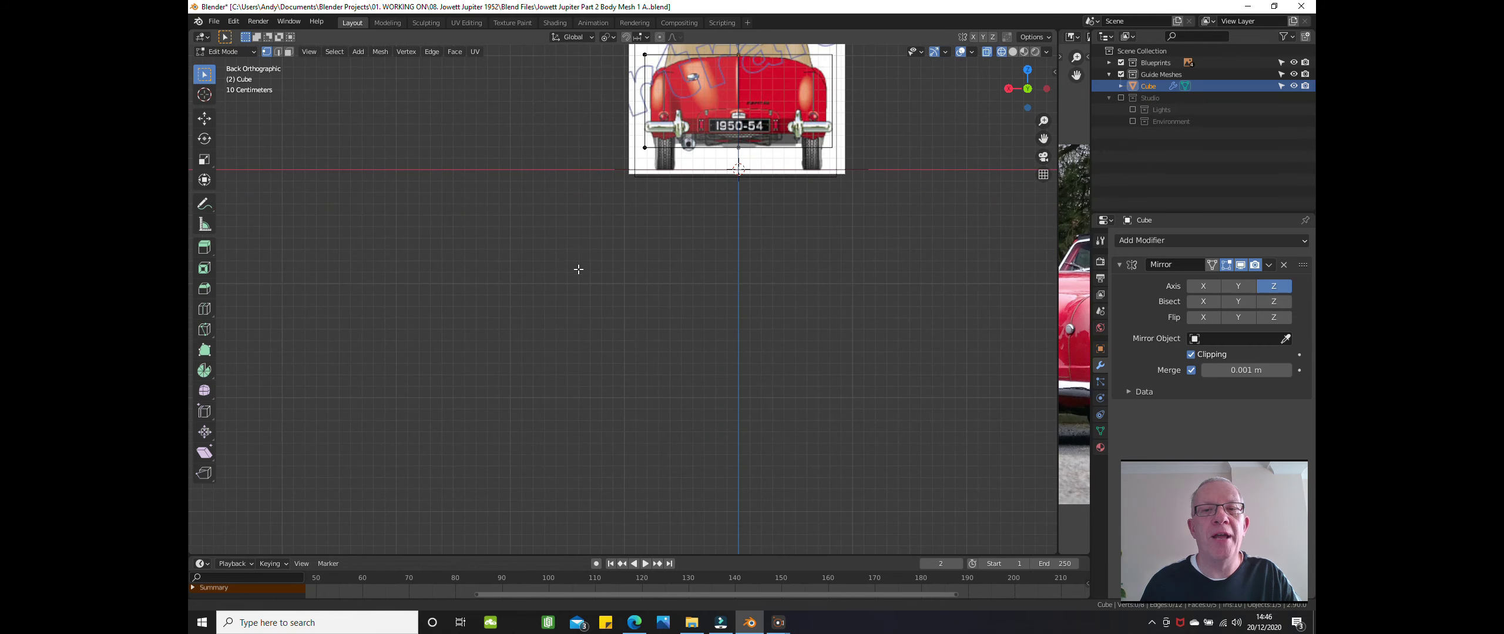
shift+middle_drag(577, 264, 503, 393)
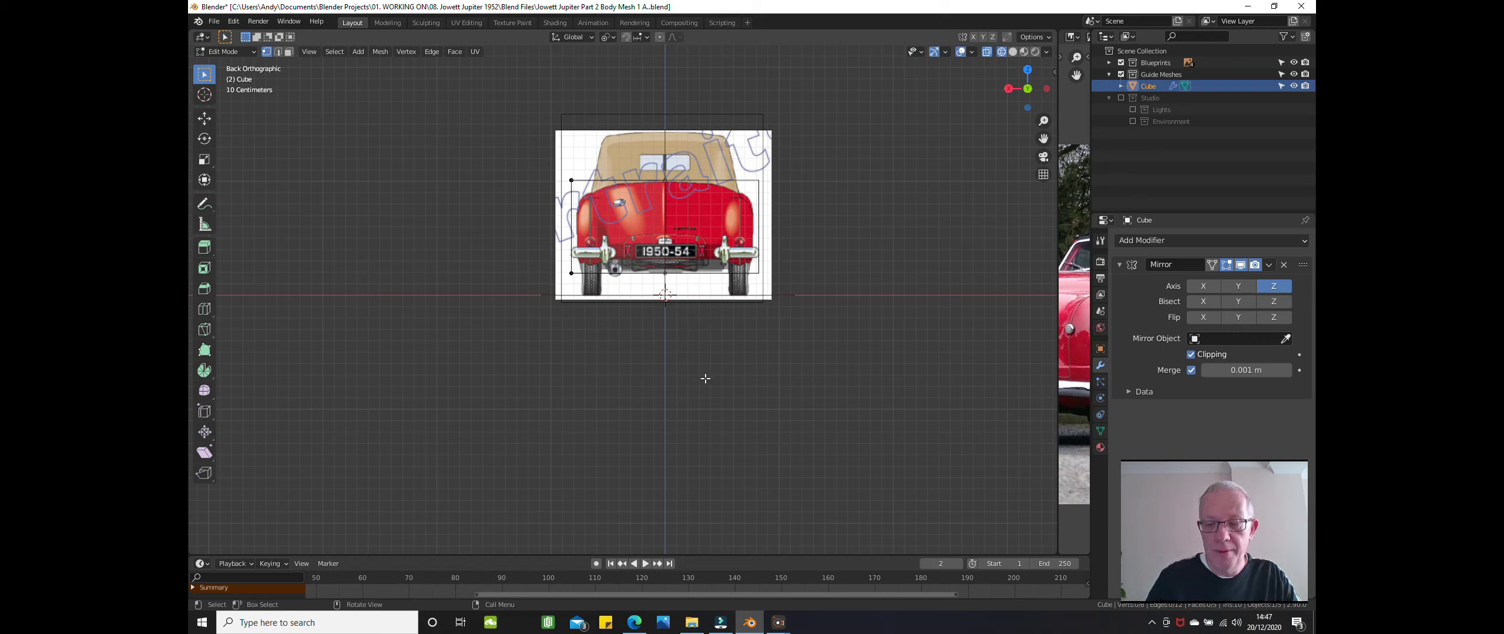
- In the right view, add vertical loop cuts to the cube through the centres of the front and rear wheels
key(KP_3)
shift+middle_drag(705, 379, 462, 411)
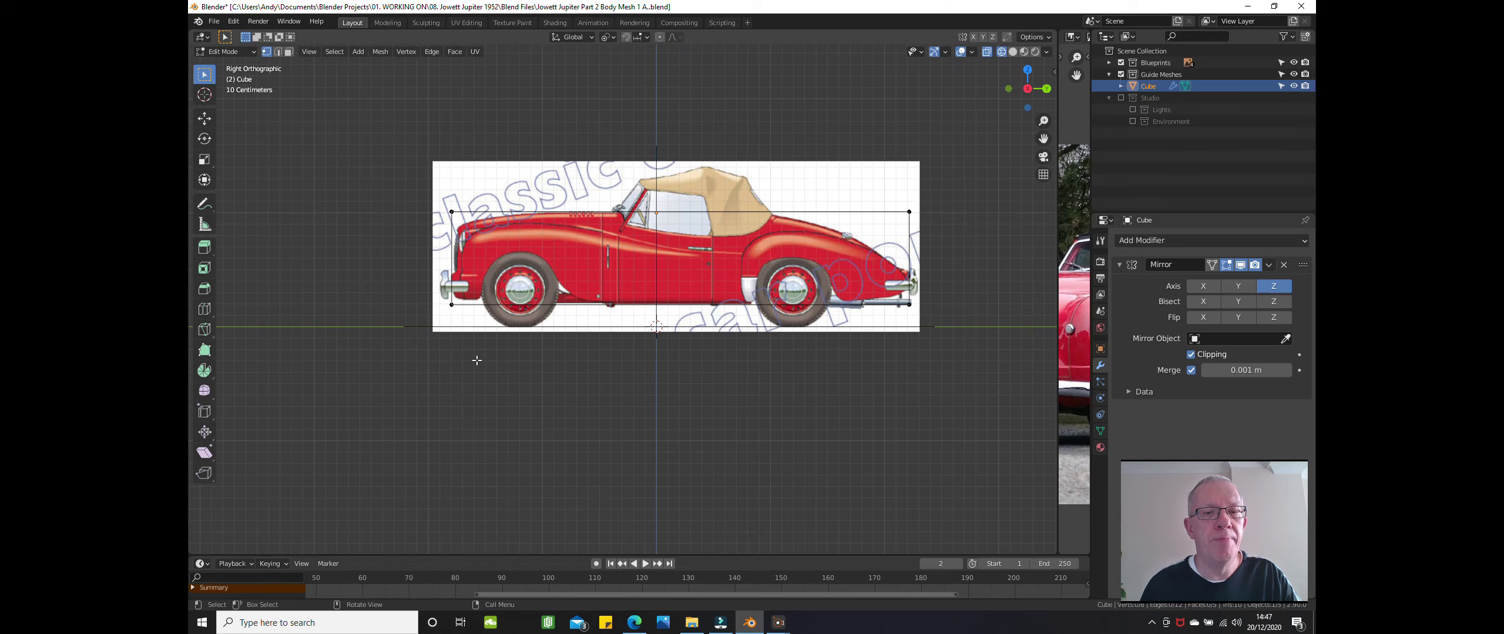
scroll(476, 360, up, 2)
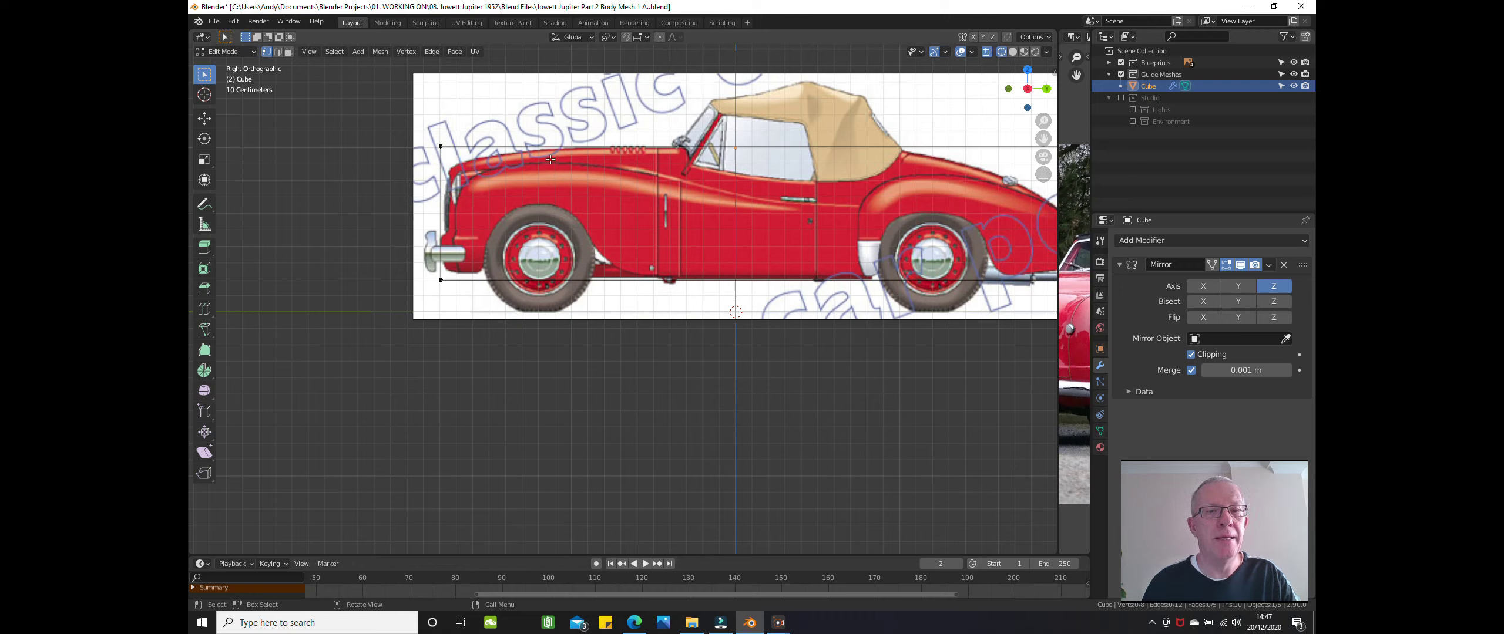
key(ctrl+r)
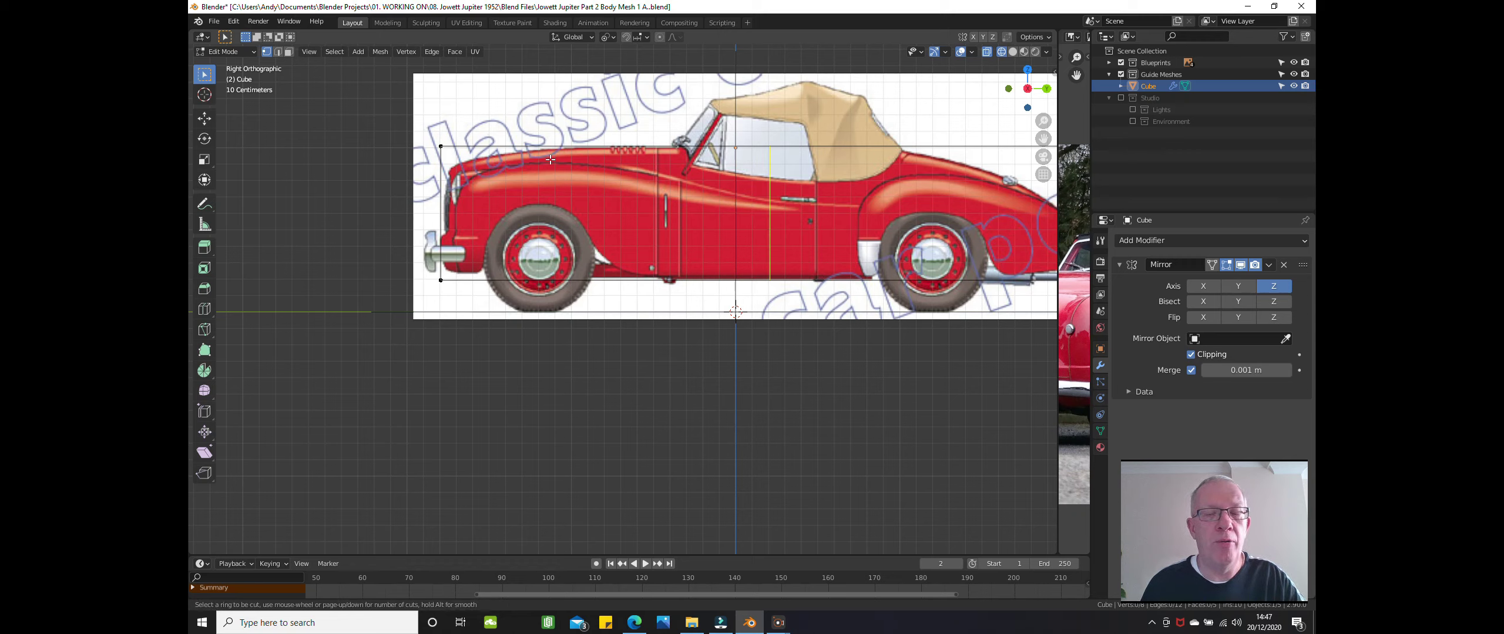
click(550, 159)
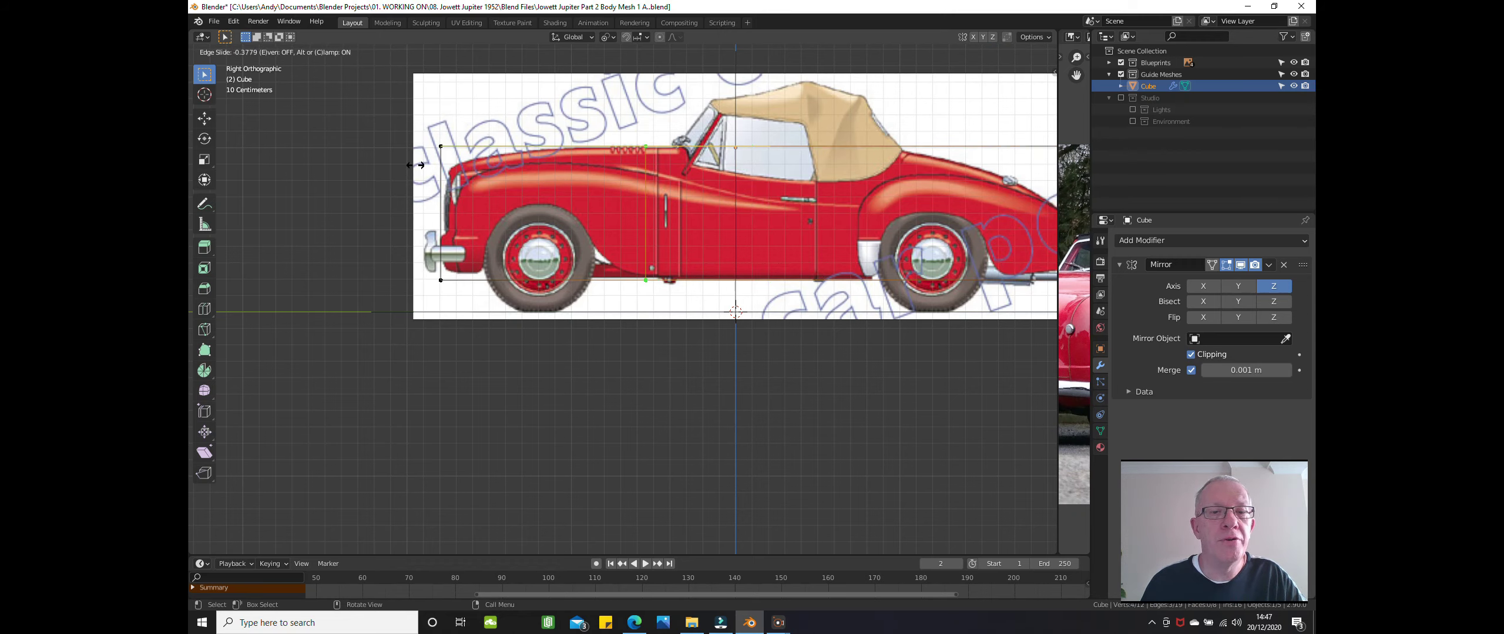
click(319, 169)
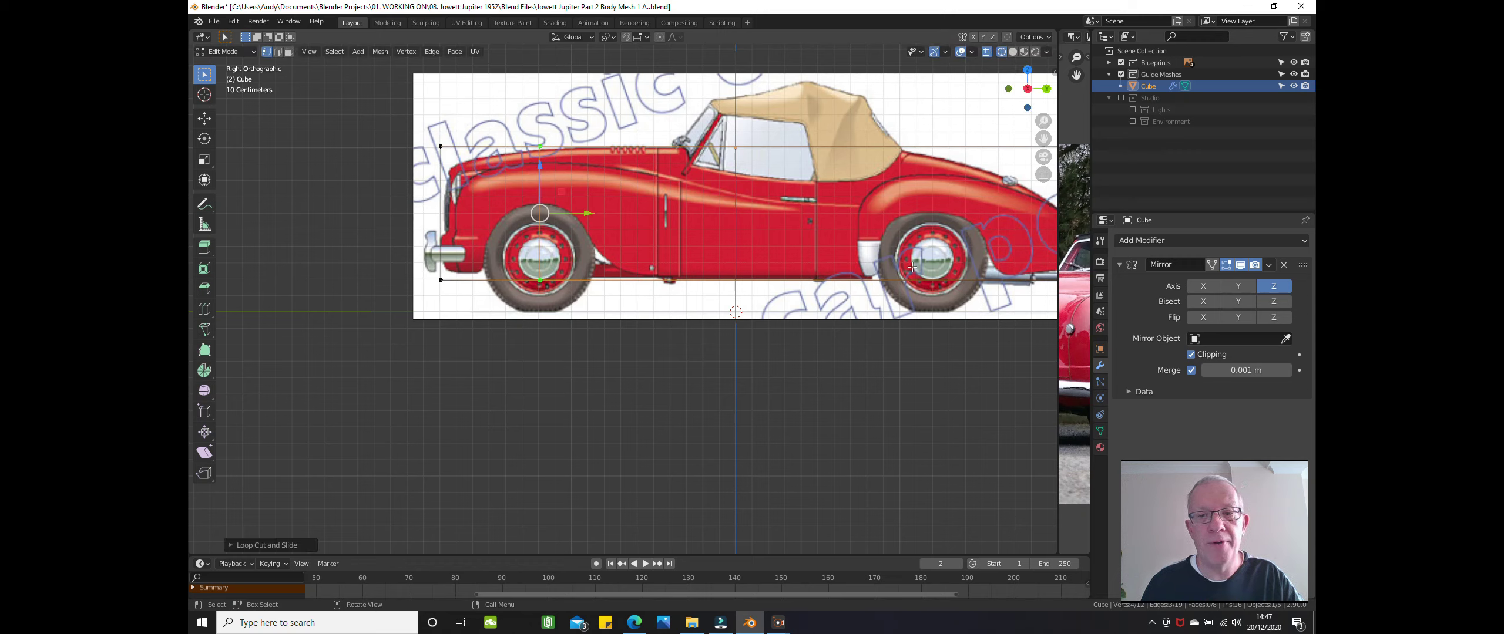
key(ctrl+r)
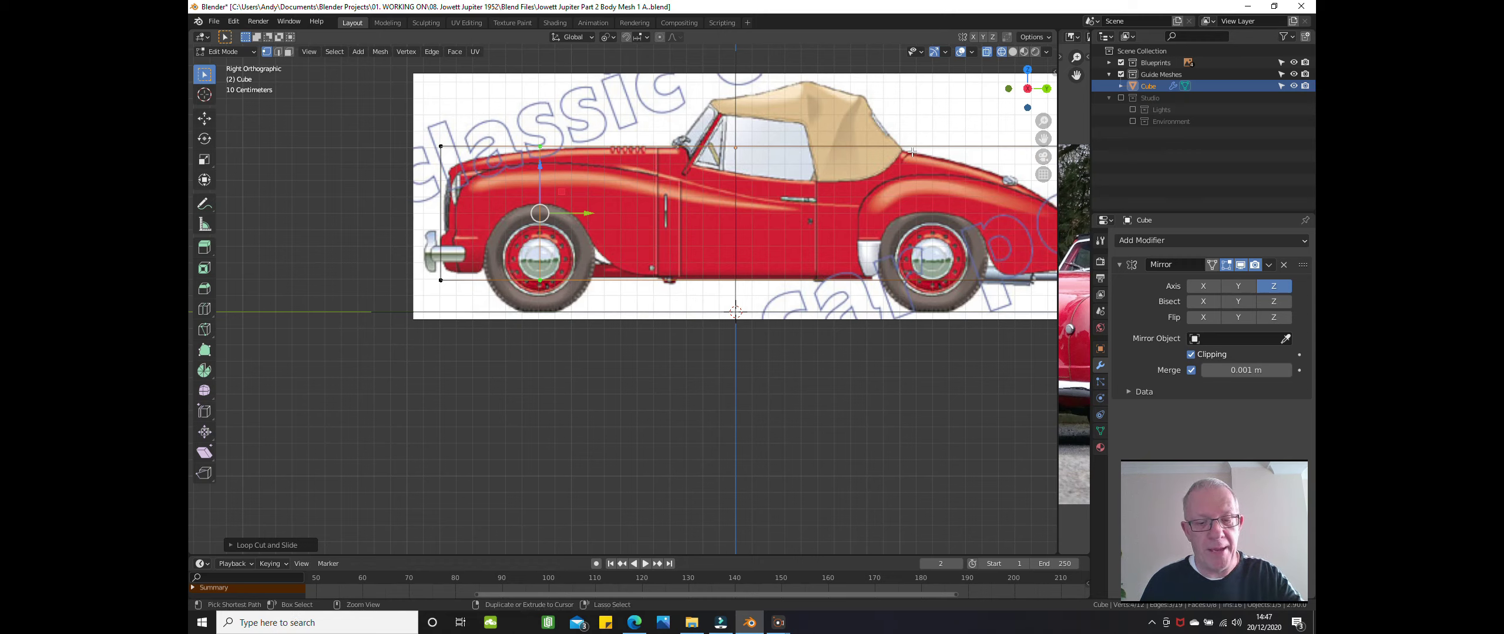
click(916, 153)
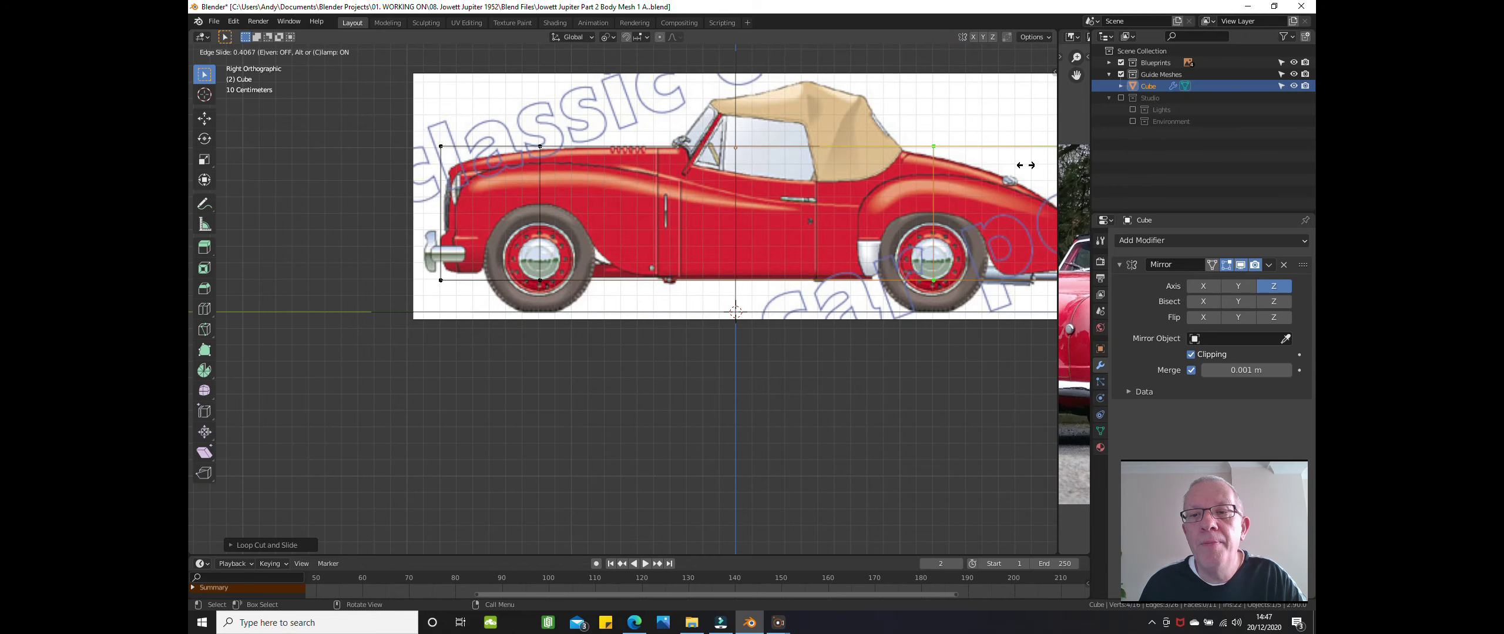
click(1026, 165)
- Add vertical loop cuts at the front edge of the rear fender and at the rear edge of the door
scroll(849, 154, up, 2)
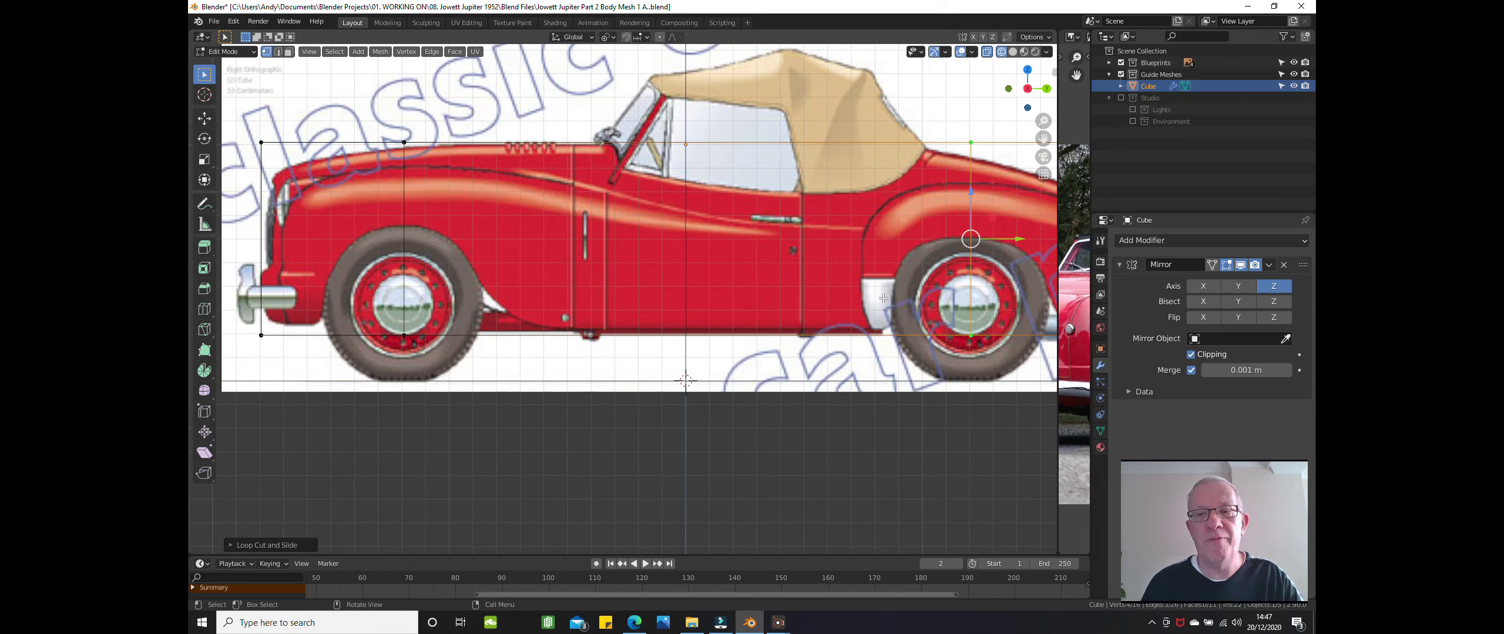
key(ctrl+r)
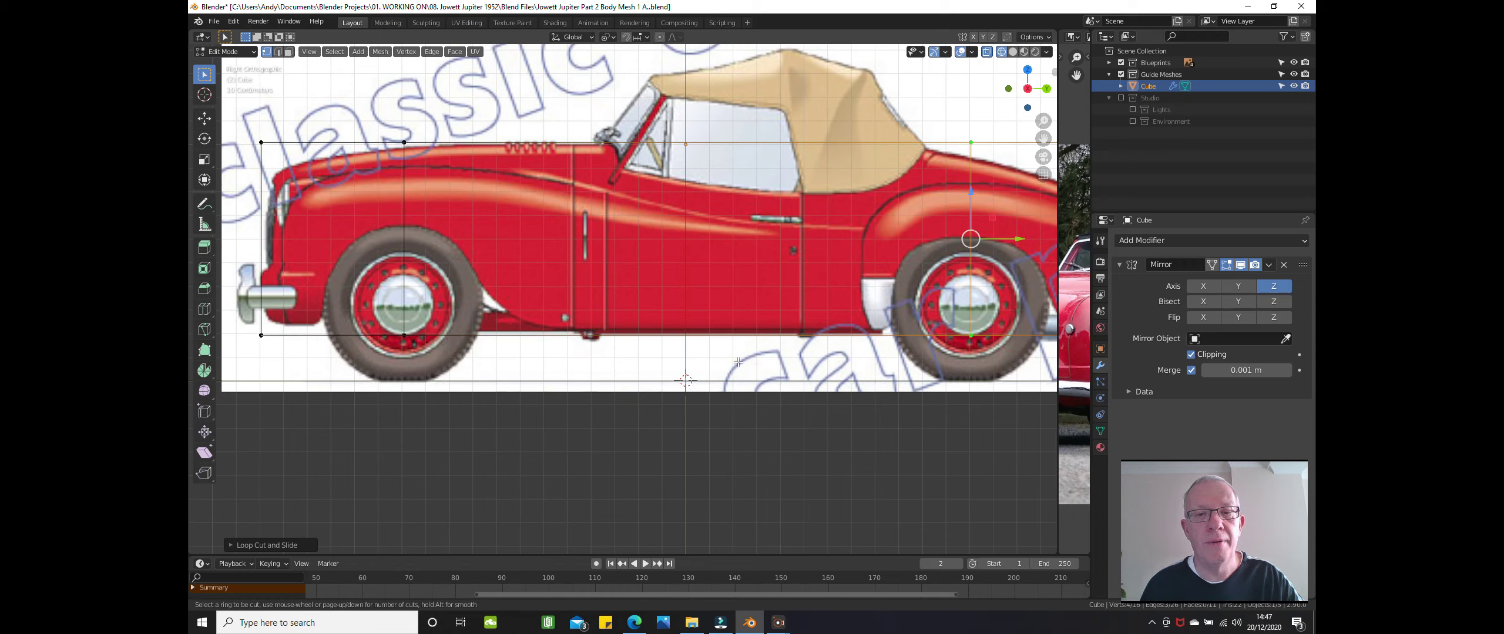
click(758, 317)
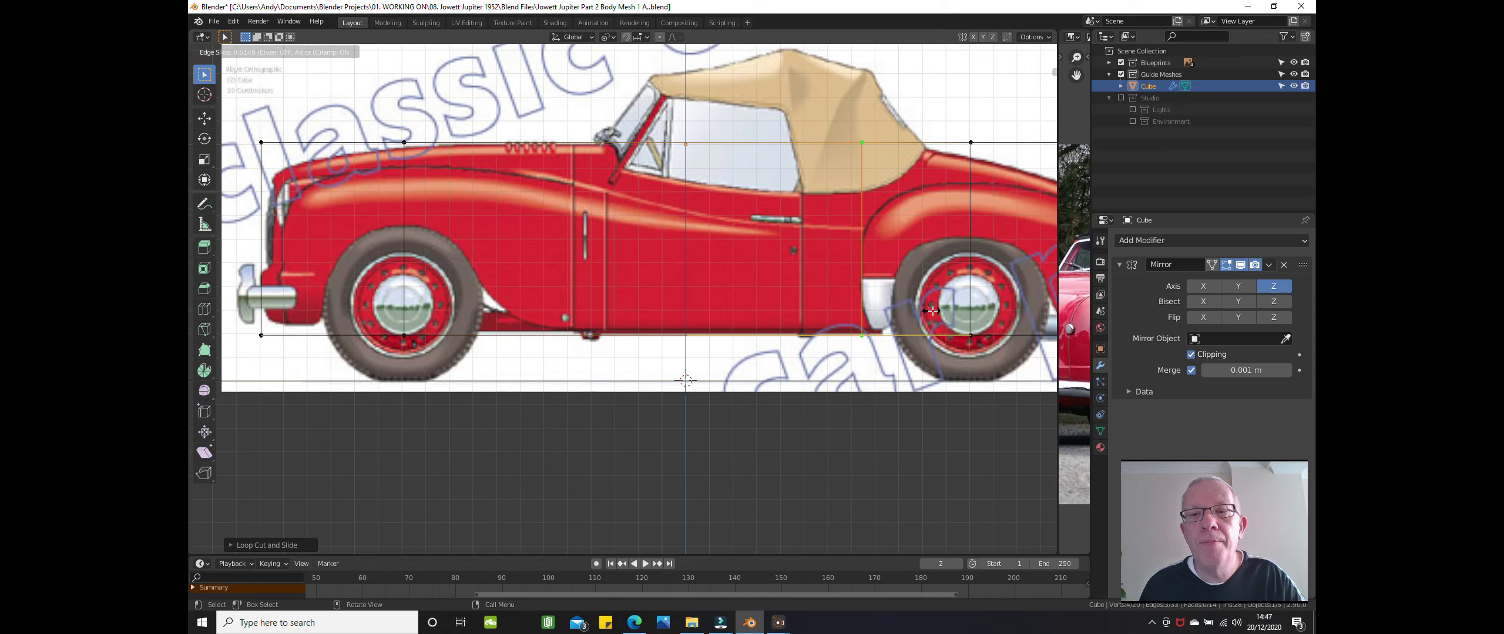
click(930, 311)
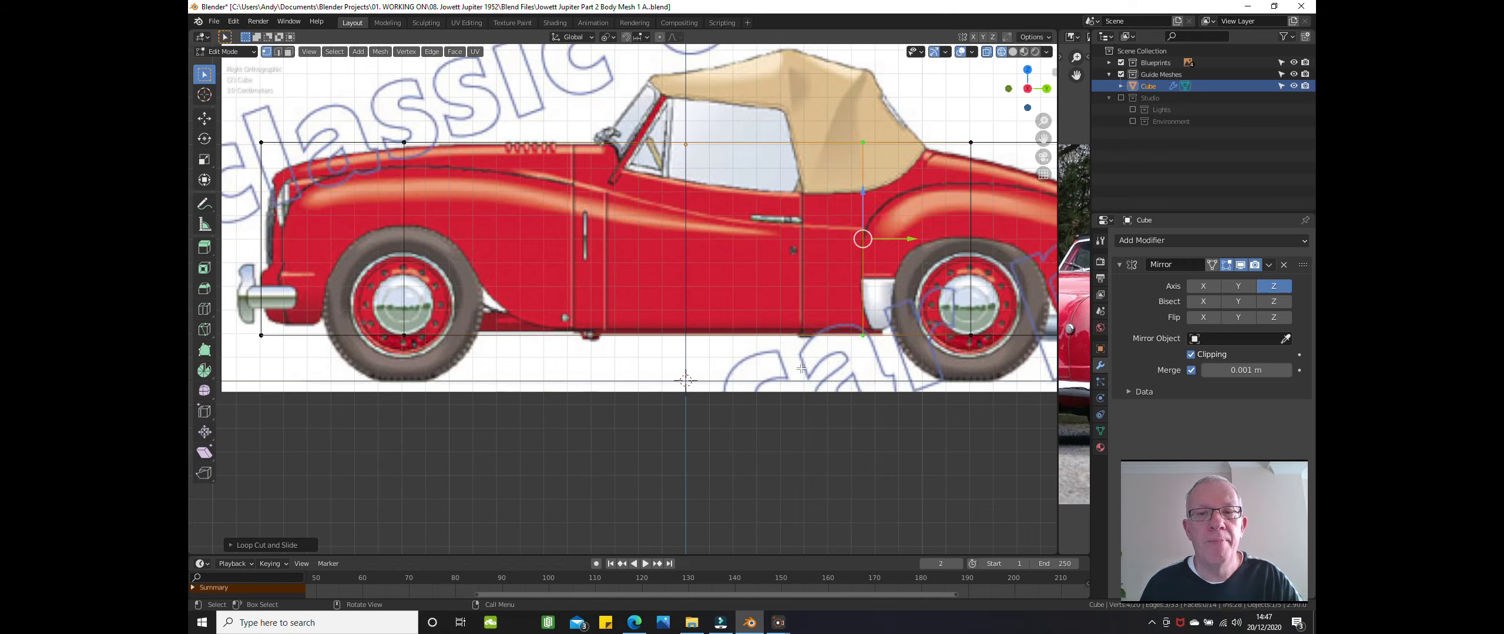
key(ctrl+r)
click(804, 314)
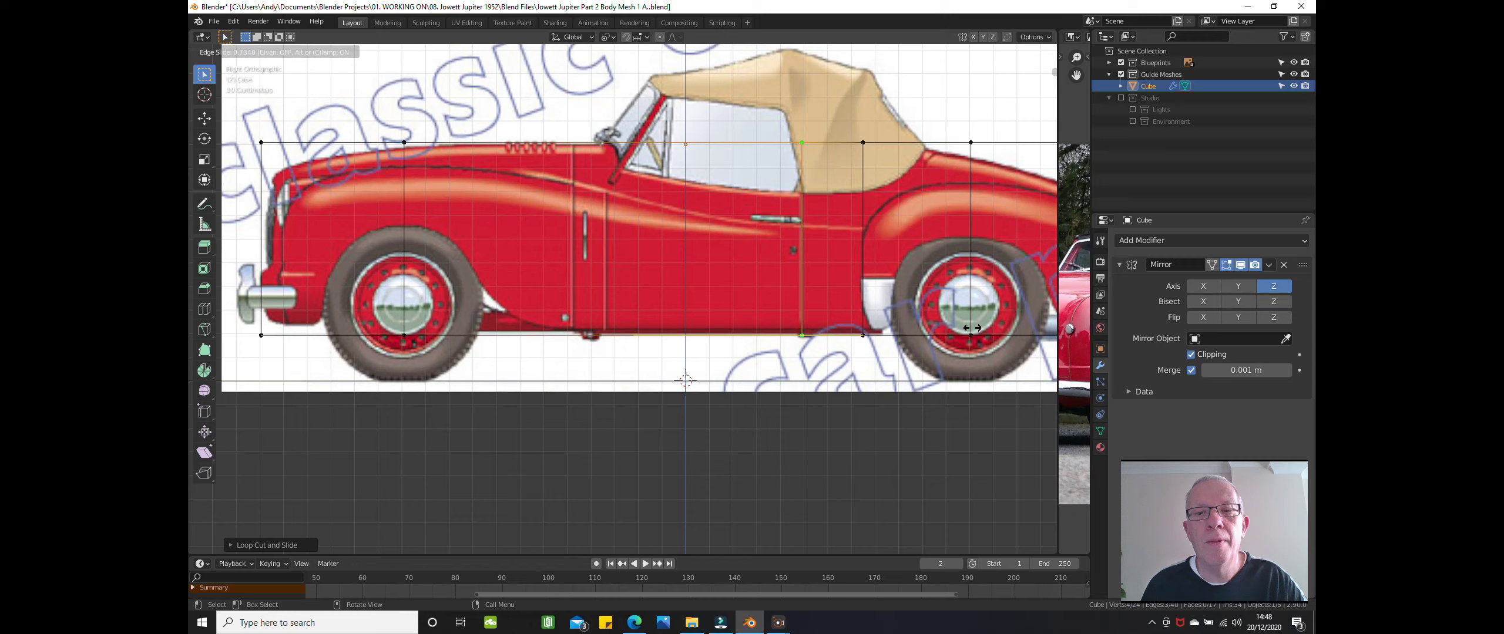
click(972, 328)
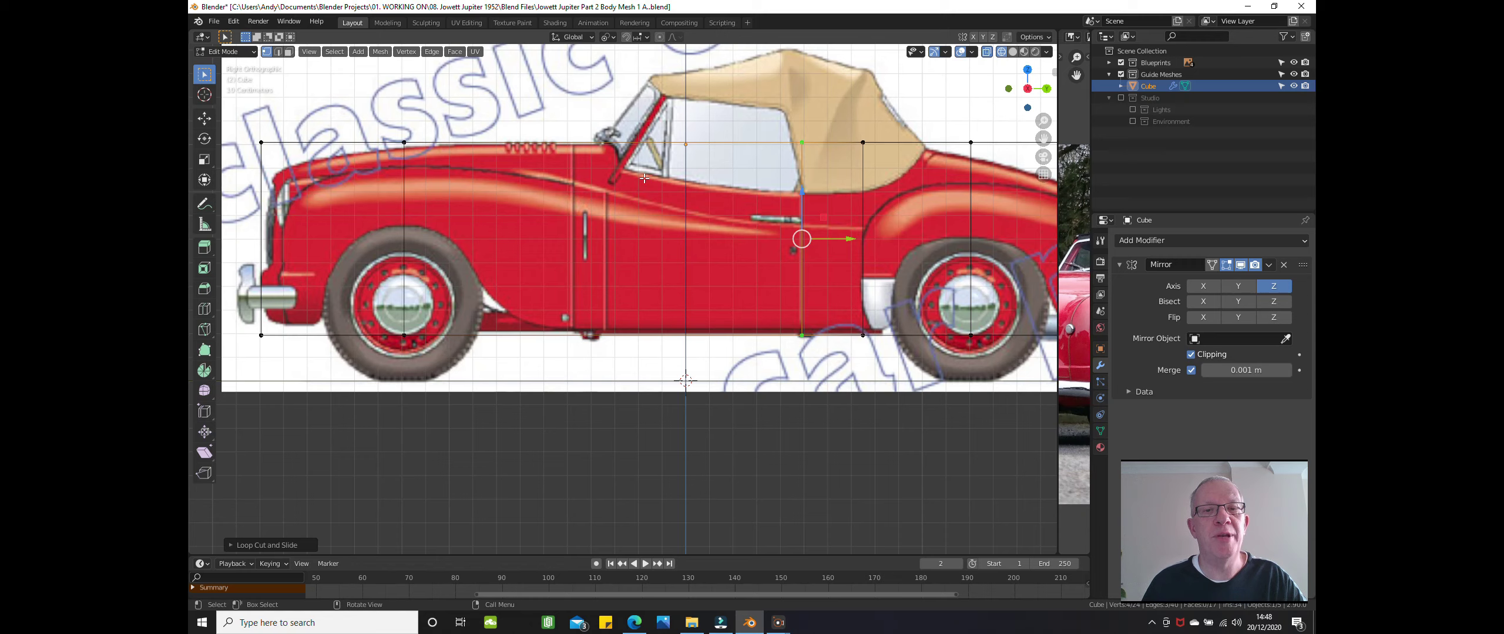
- Add vertical loop cuts at the door's front edge and midway between the front wheel's centre and that edge
key(ctrl+r)
click(595, 330)
drag(594, 329, 598, 329)
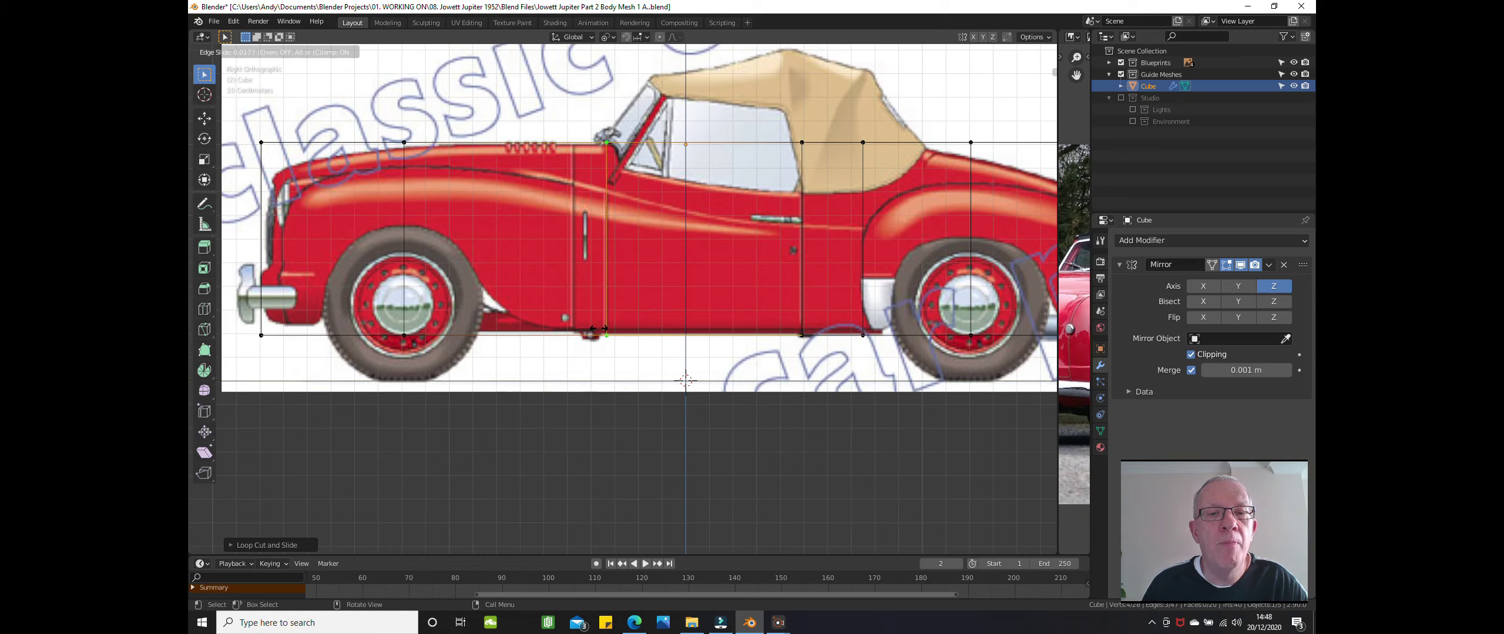
drag(598, 329, 598, 329)
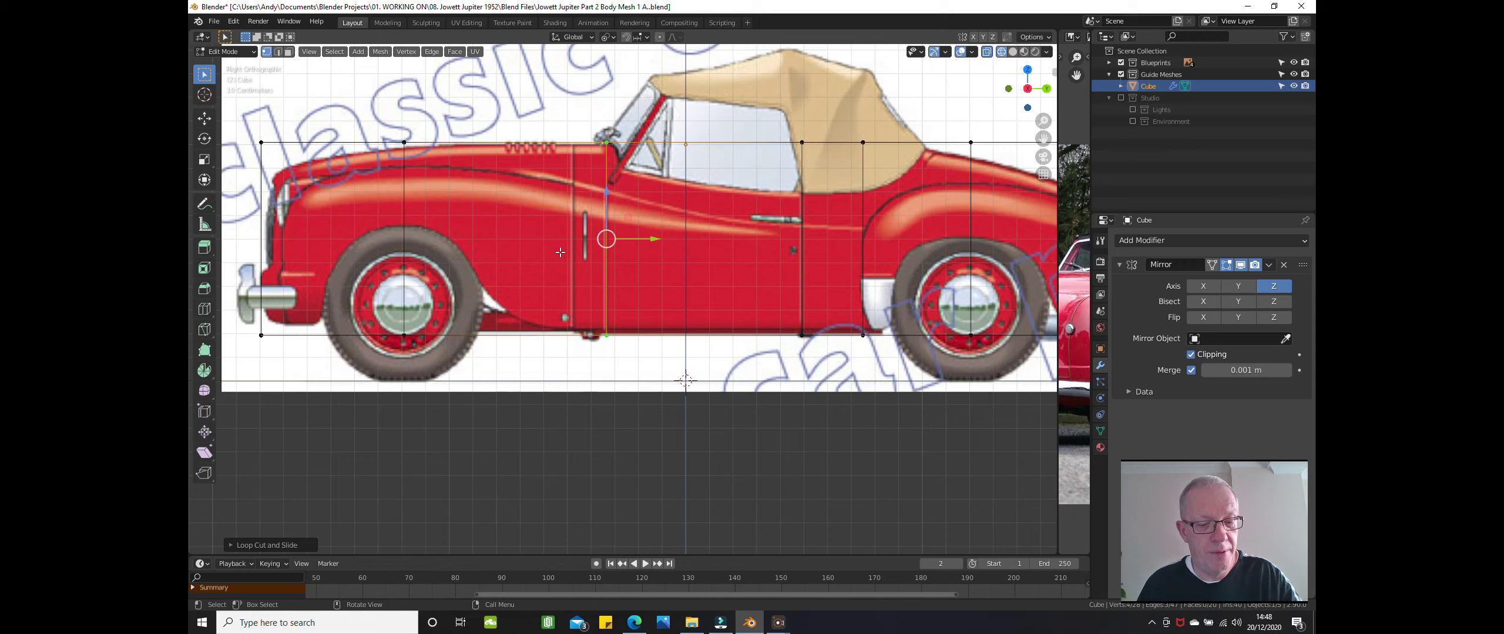
key(ctrl+r)
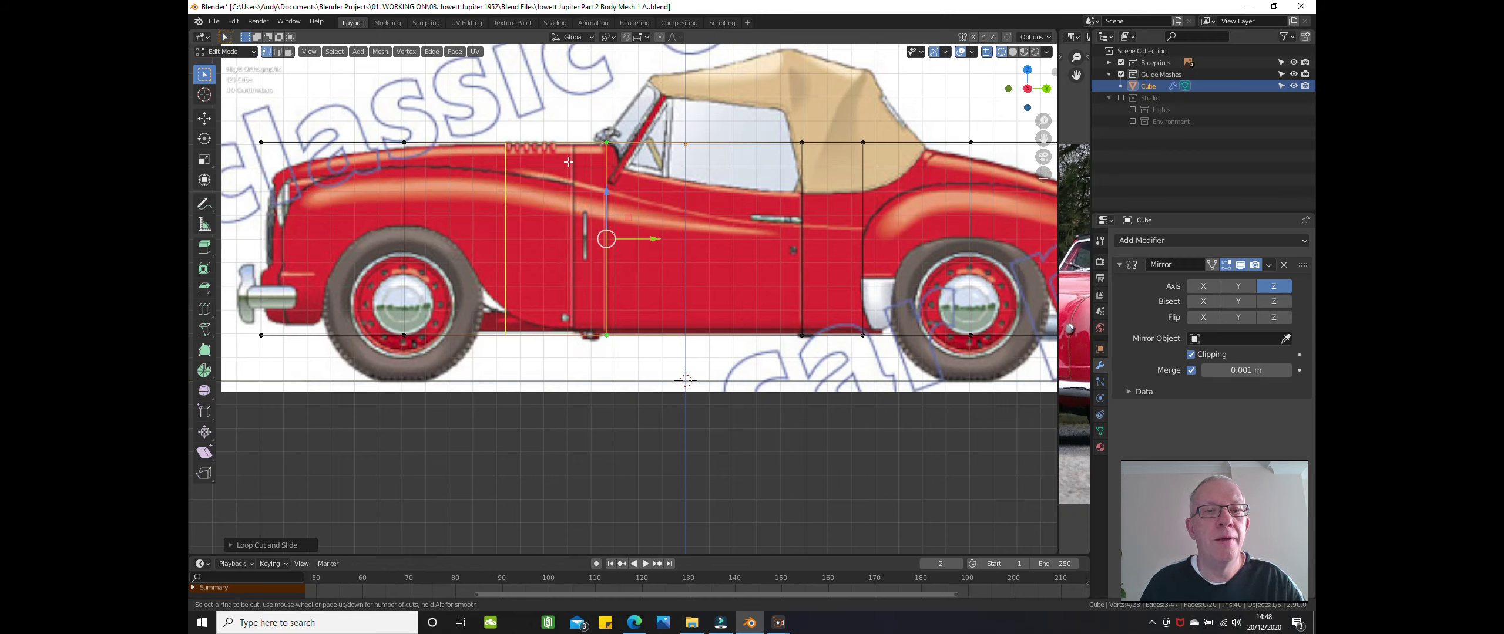
click(568, 153)
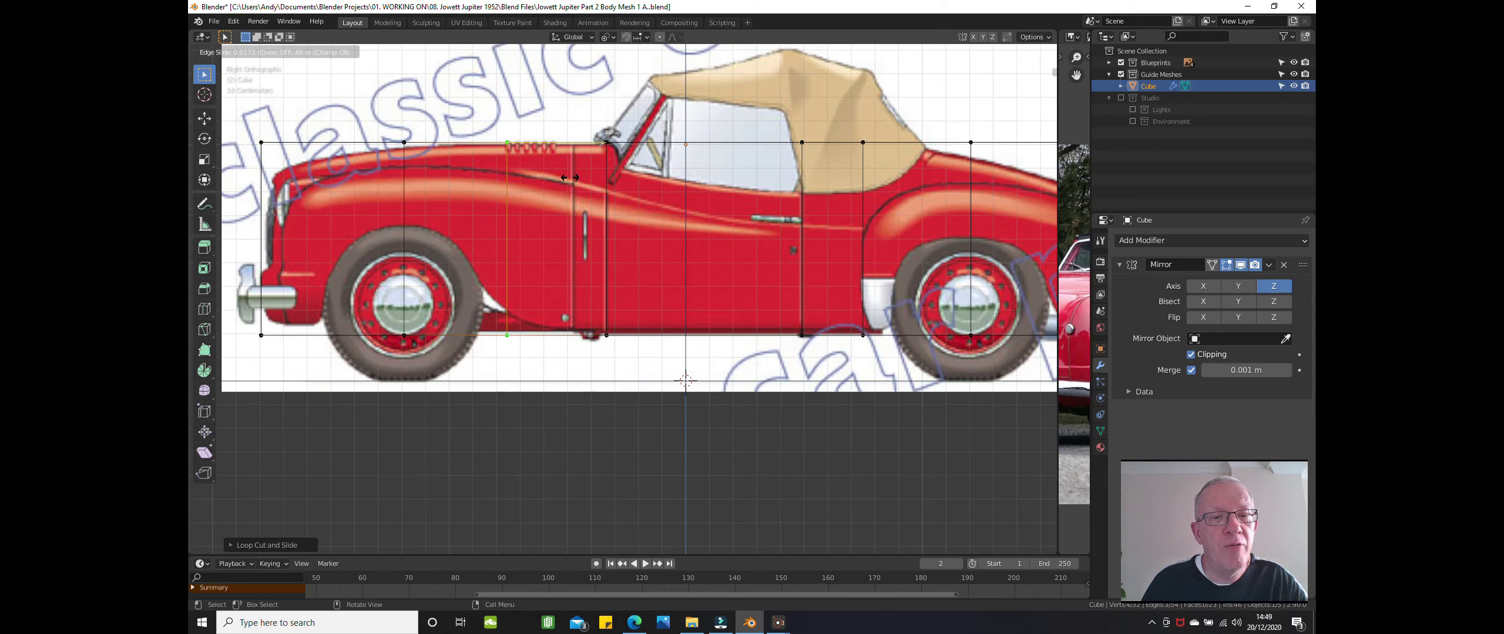
click(568, 177)
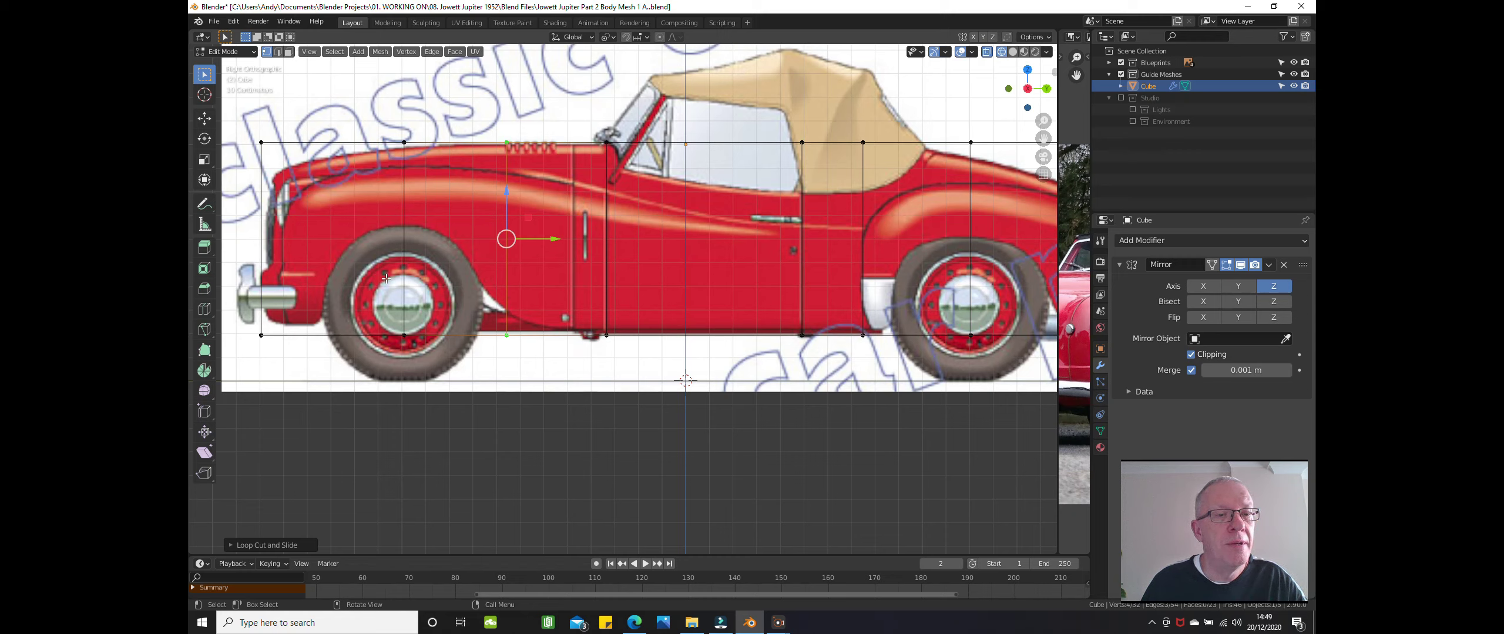
- Add a vertical loop cut at the front edge of the front tyre
key(ctrl+r)
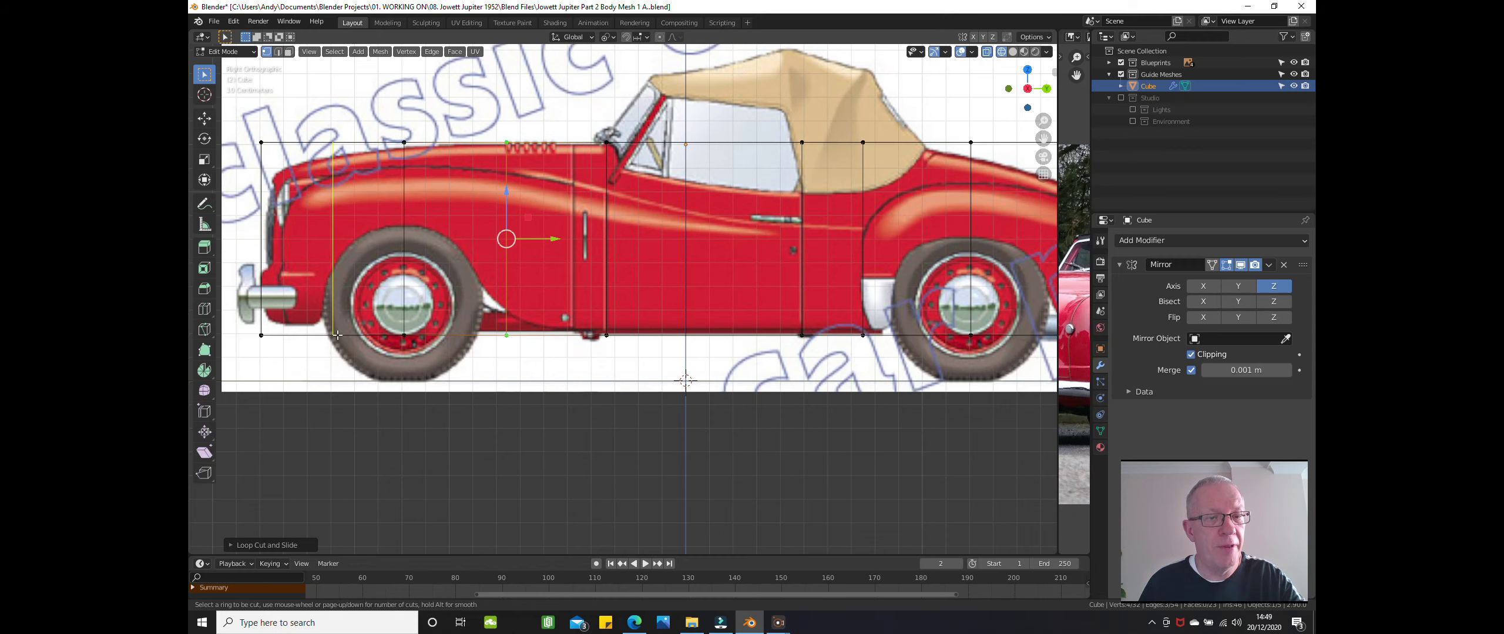
click(333, 329)
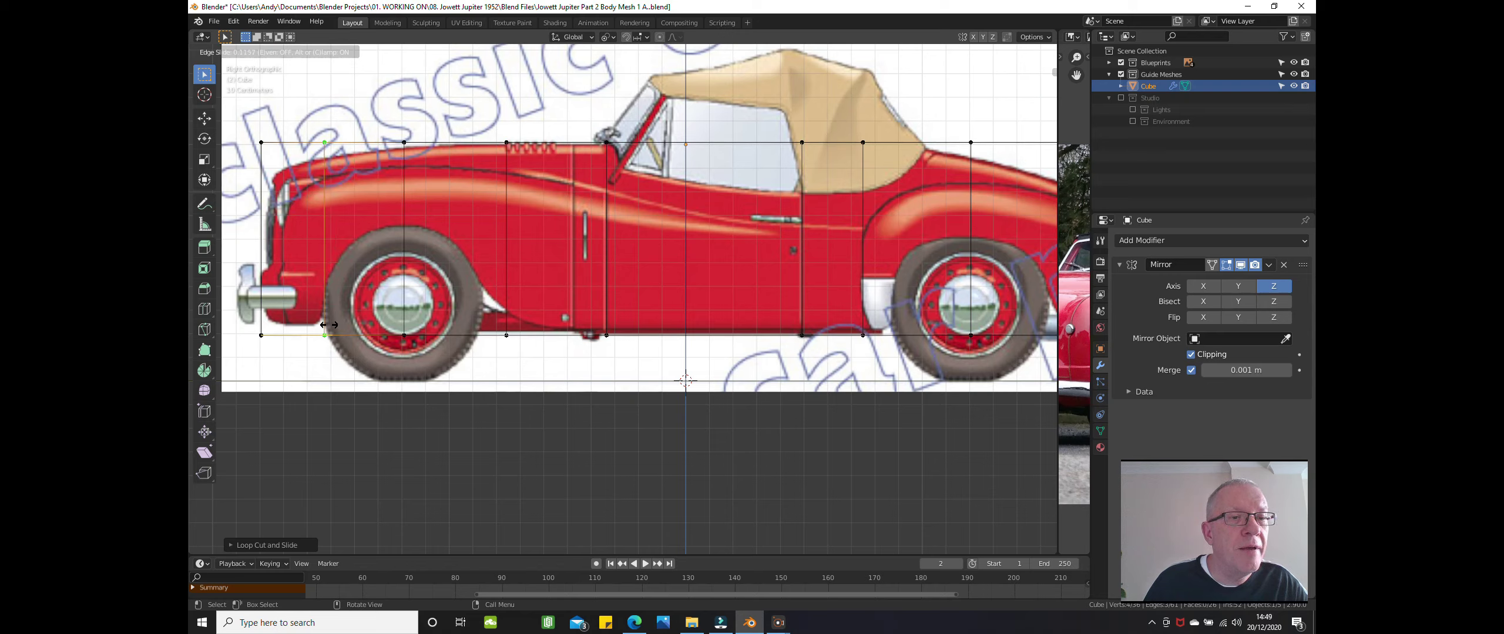
click(327, 324)
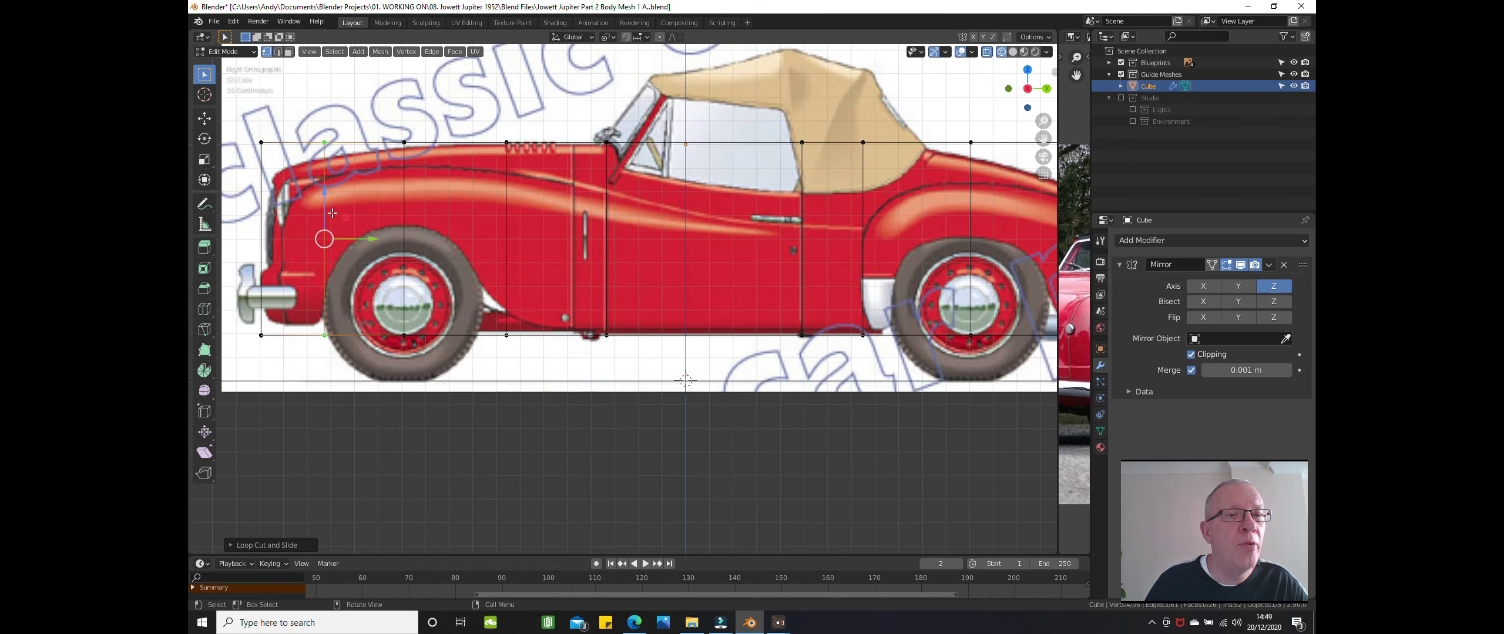
- Add vertical loop cuts just behind the rear tyre and midway between that cut and the cube's rear end
scroll(331, 208, up, 2)
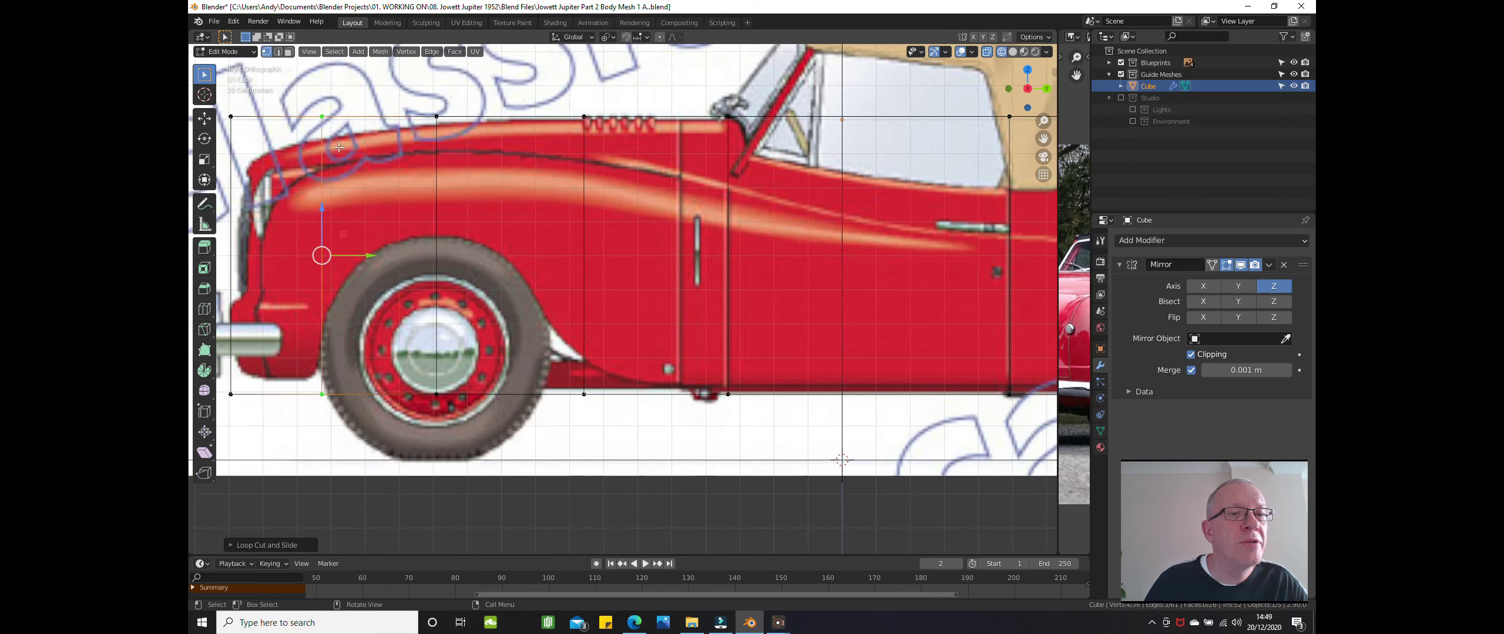
scroll(338, 147, down, 2)
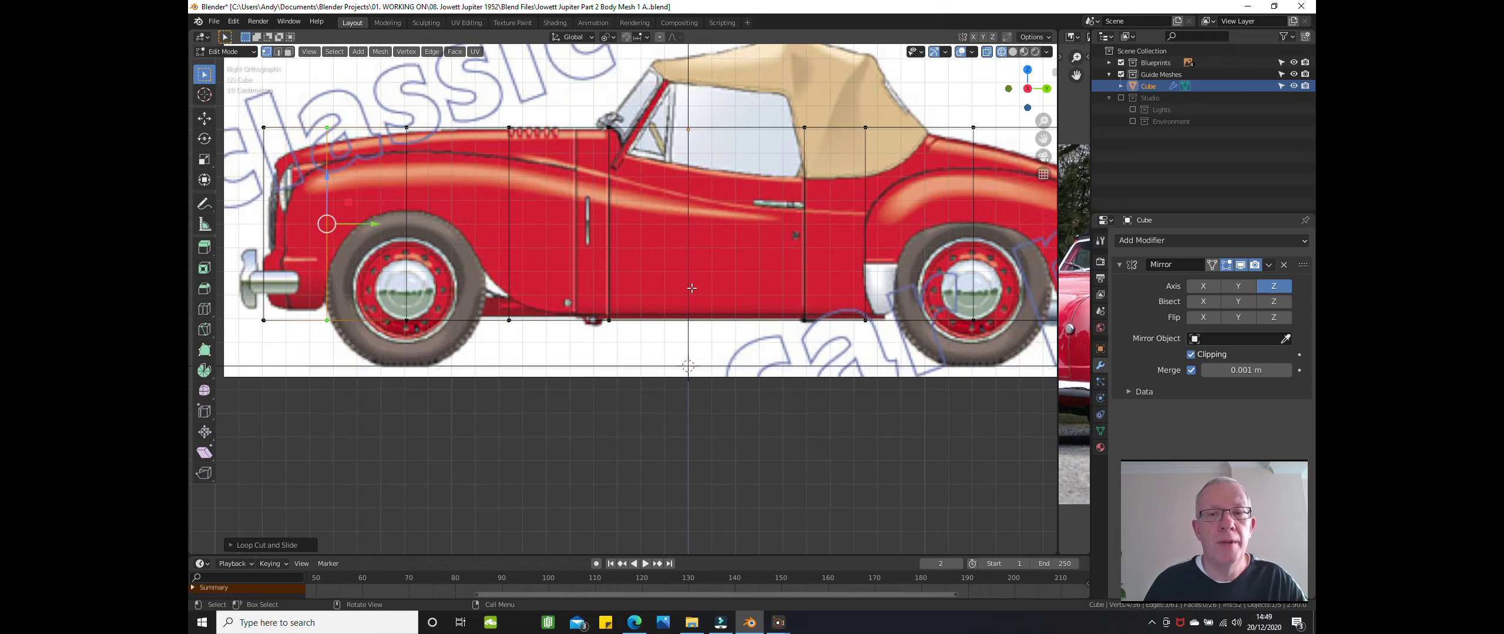
scroll(712, 273, down, 1)
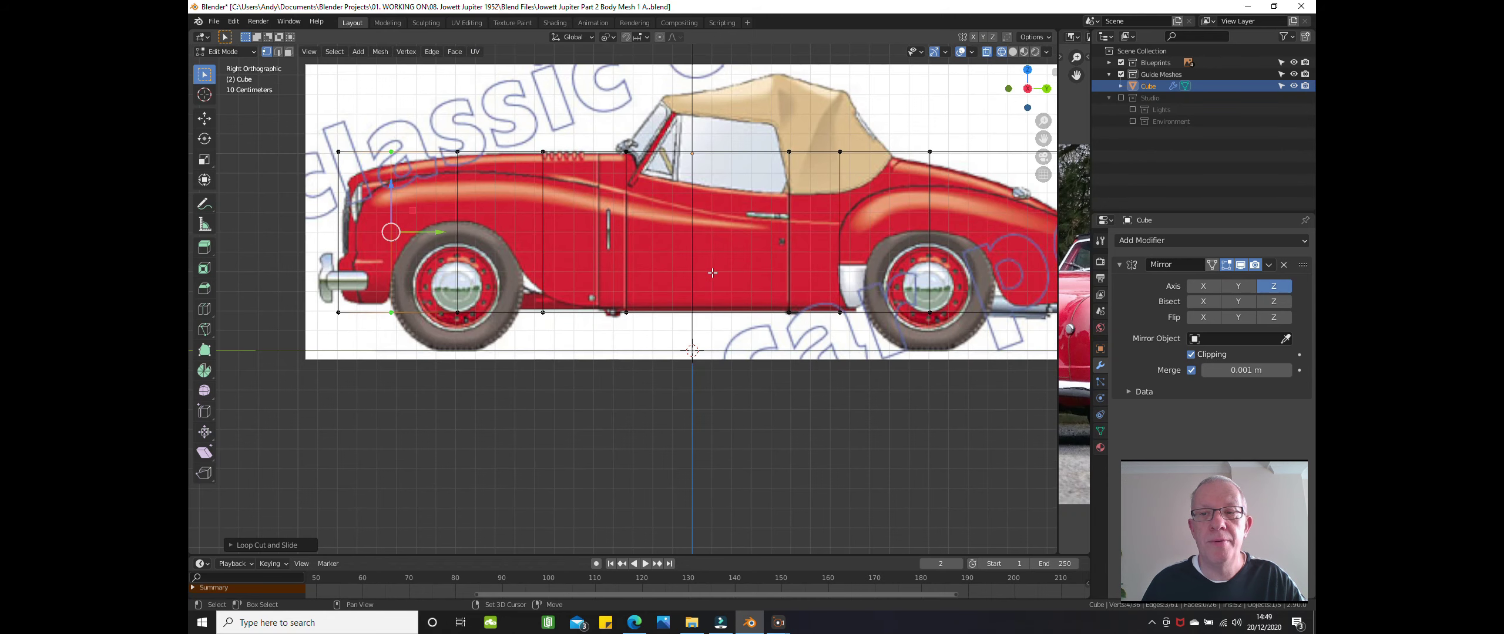
shift+middle_drag(712, 272, 498, 278)
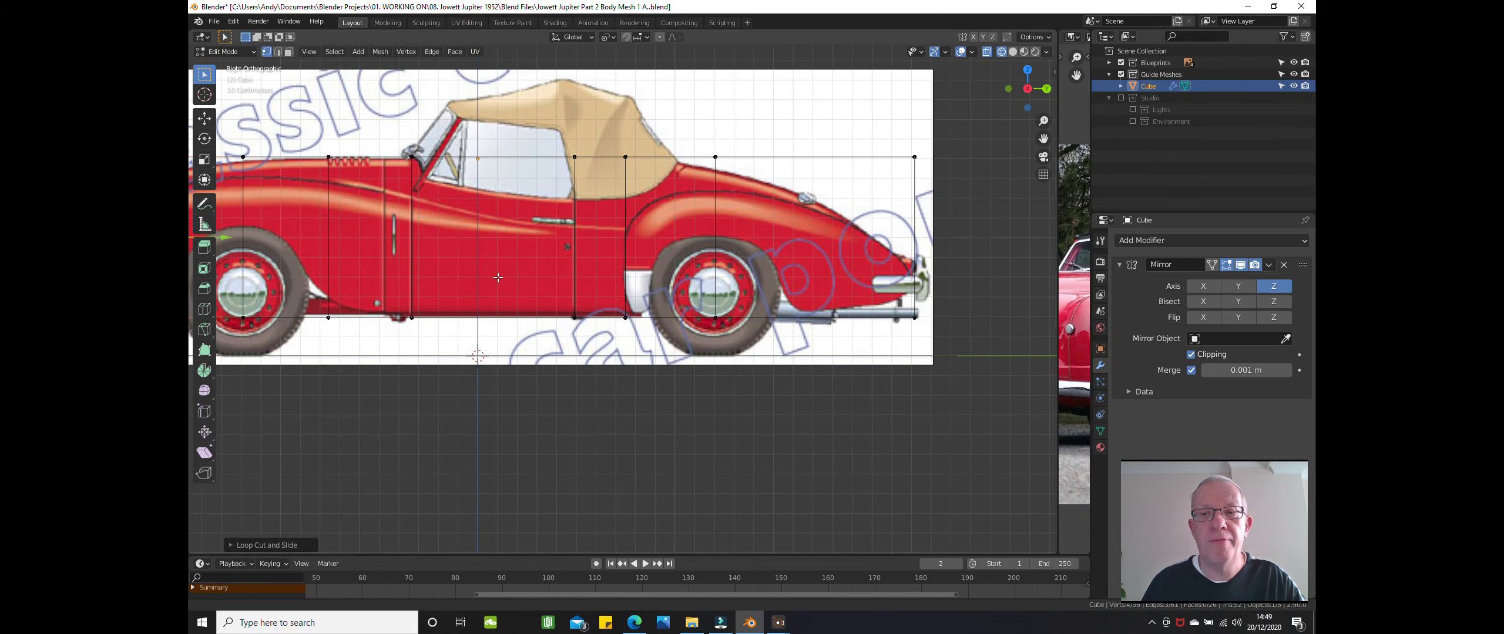
key(ctrl+r)
click(790, 301)
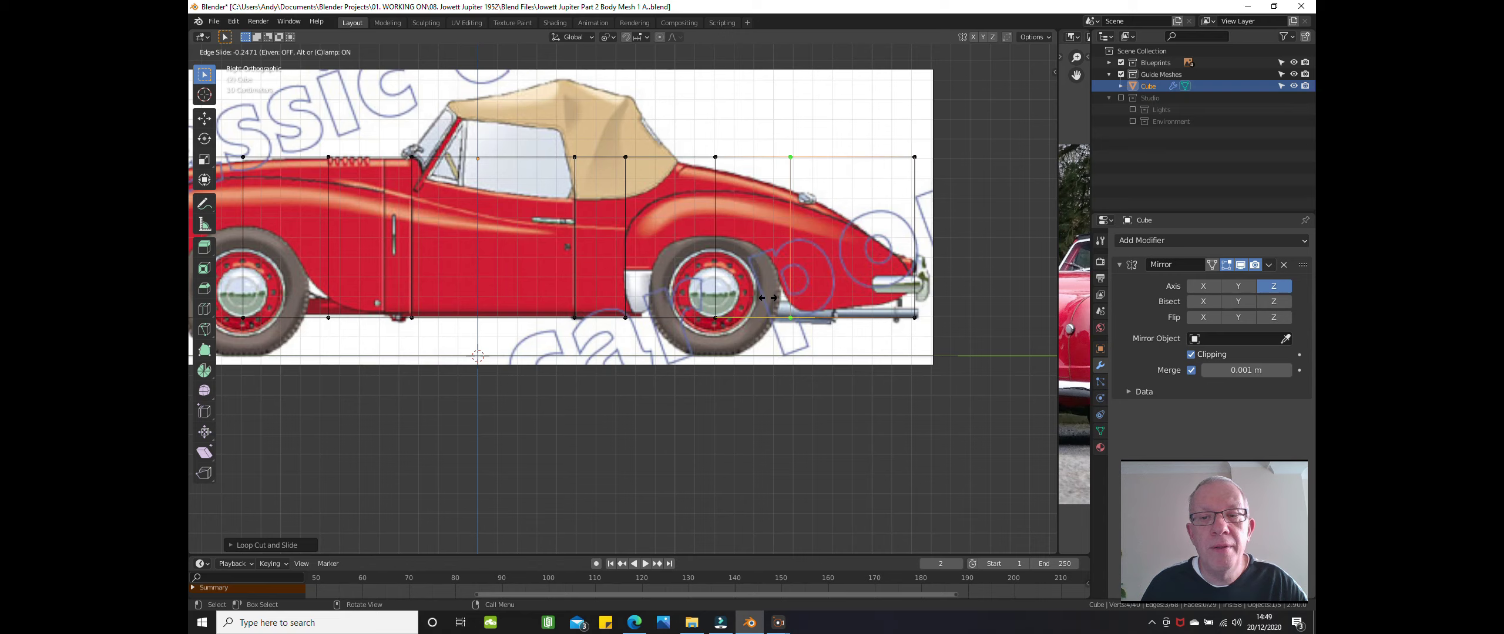
click(771, 301)
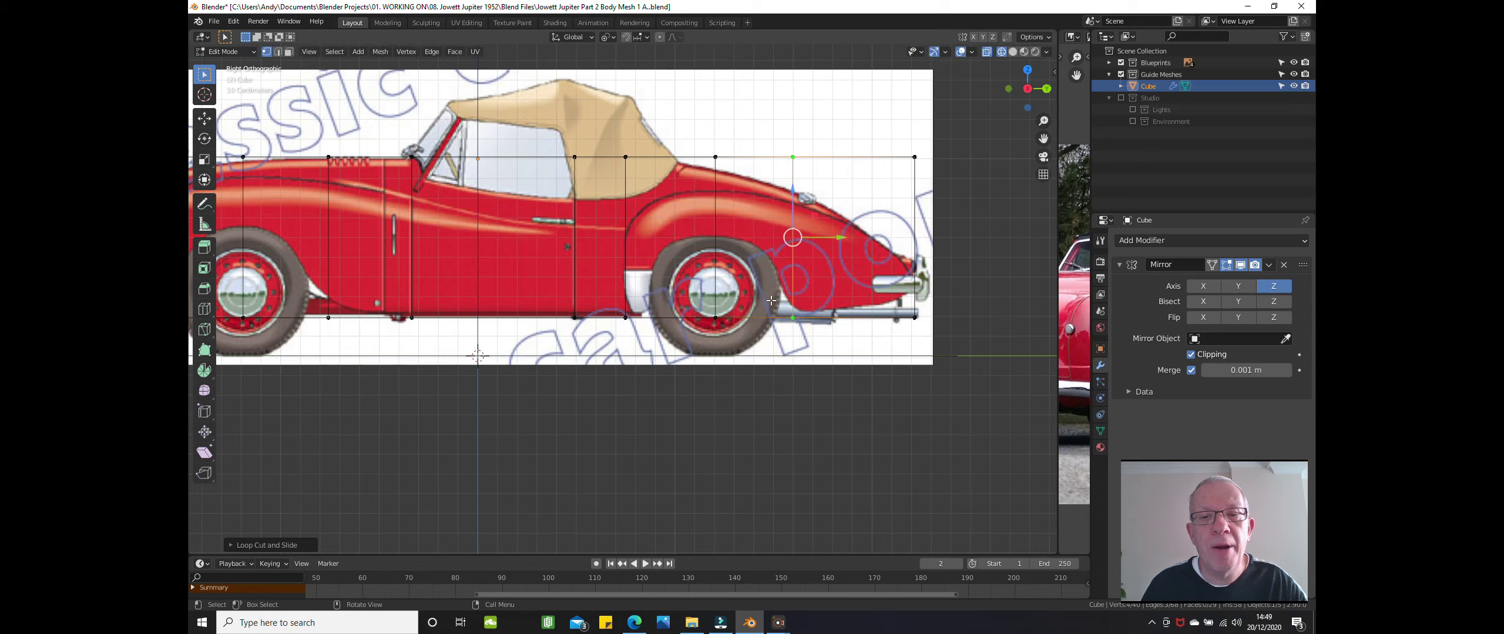
key(ctrl+r)
click(855, 305)
right_click(854, 306)
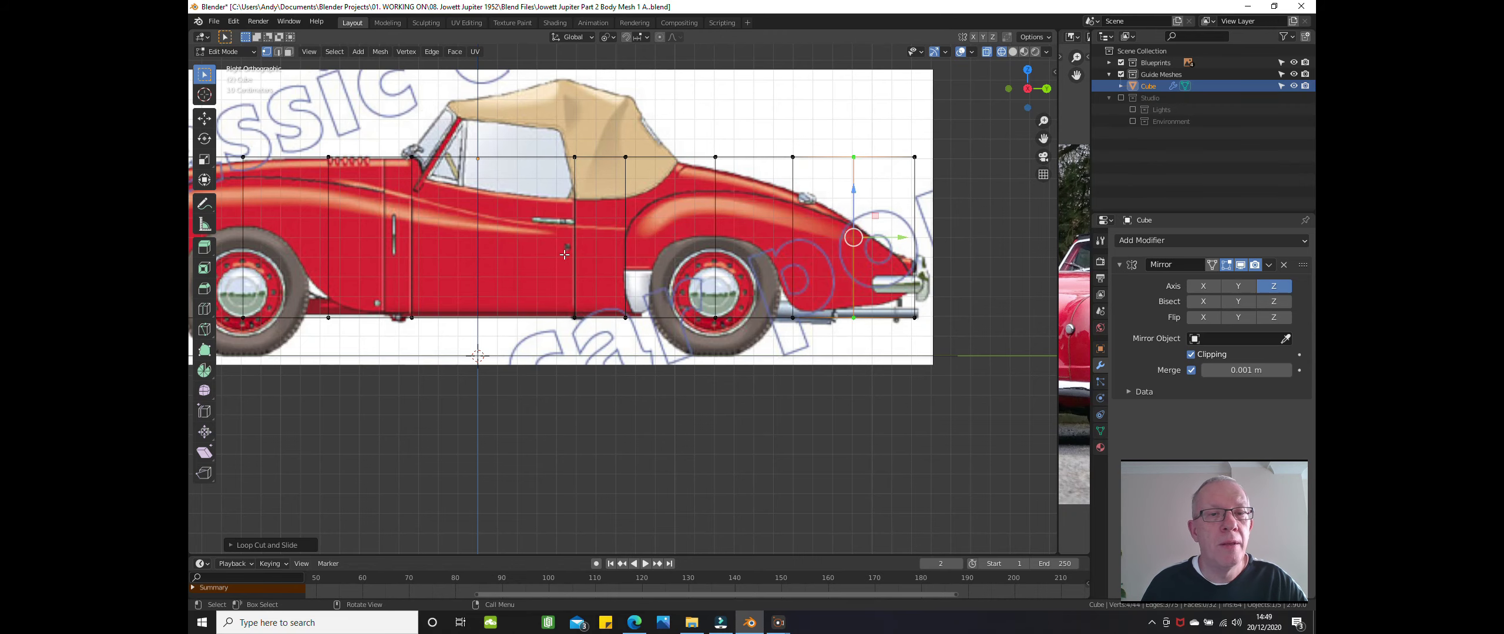
- Add a centred vertical loop cut through the door, halfway between its front and rear edge loops
scroll(554, 249, down, 1)
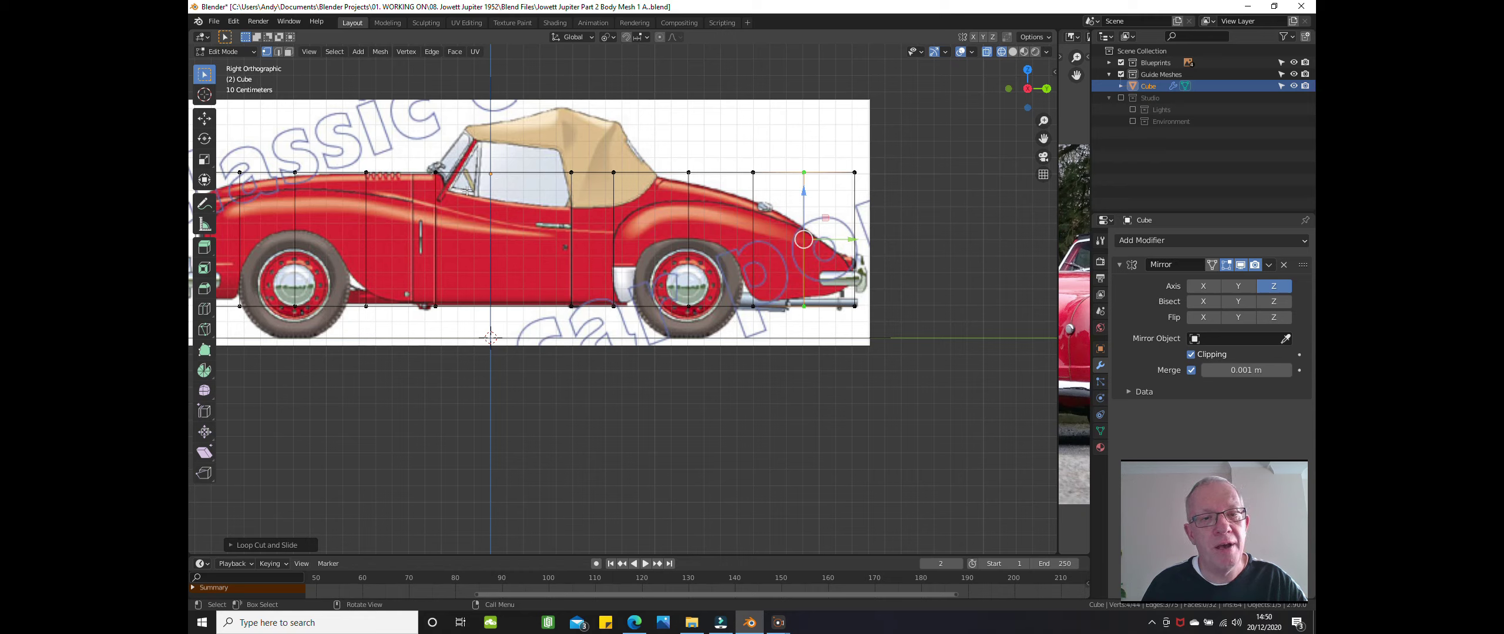
key(ctrl+r)
click(505, 175)
right_click(543, 248)
- Inspect the divided cube at an angle in Solid shading, and return to the right view in Wireframe
scroll(543, 248, down, 4)
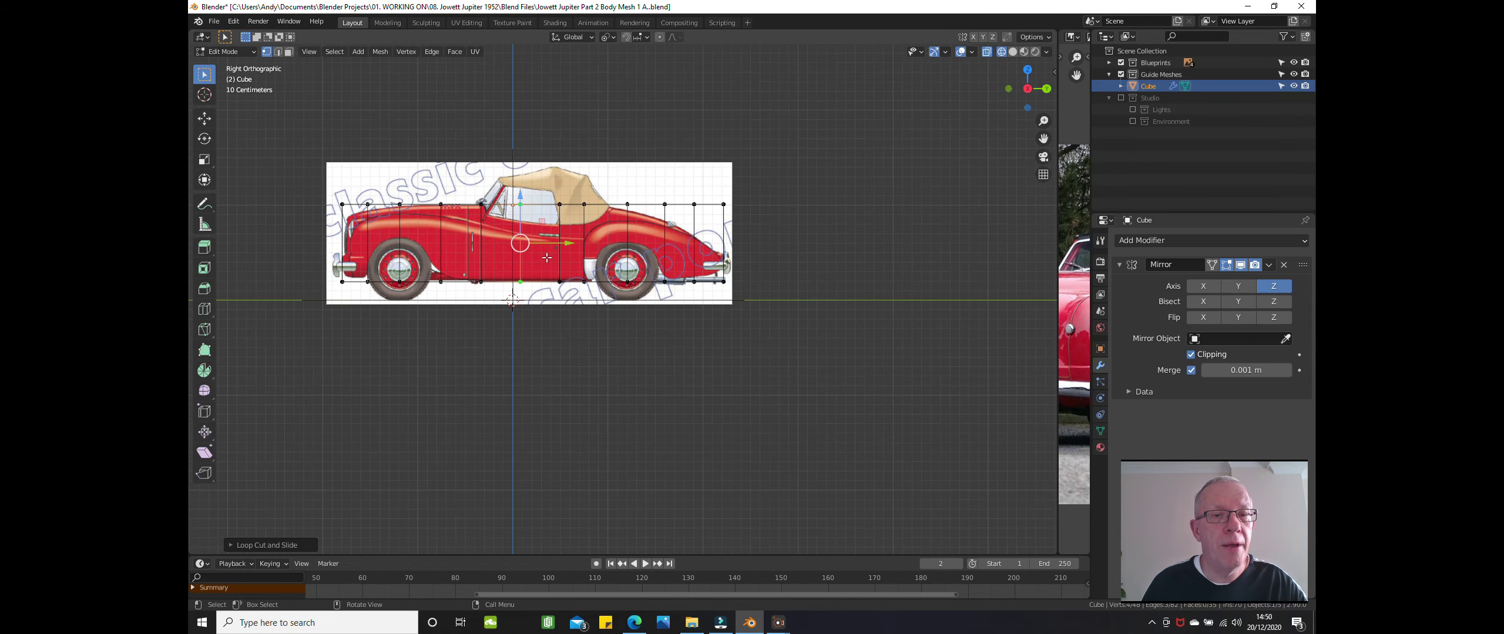
key(z)
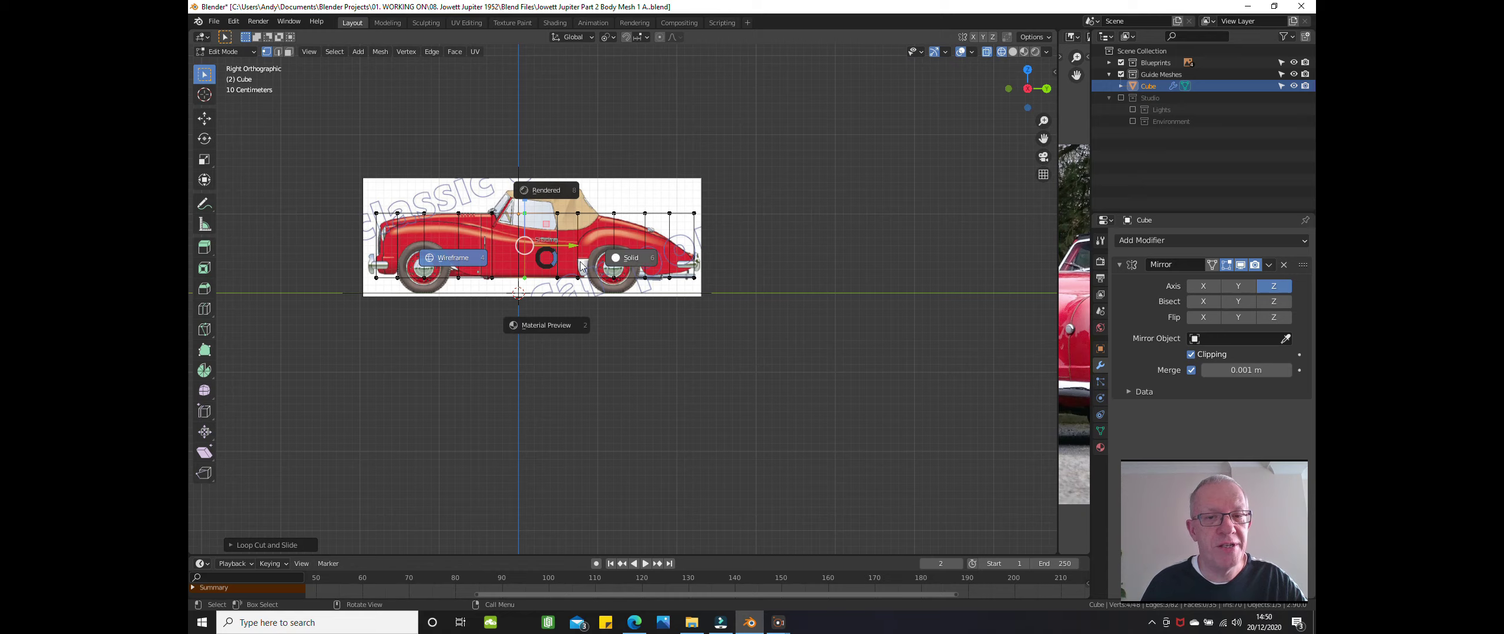
click(631, 266)
mouse_move(633, 265)
middle_down()
mouse_move(508, 289)
mouse_move(723, 300)
mouse_move(734, 282)
mouse_move(728, 266)
mouse_move(681, 282)
mouse_move(613, 326)
mouse_move(639, 292)
middle_up()
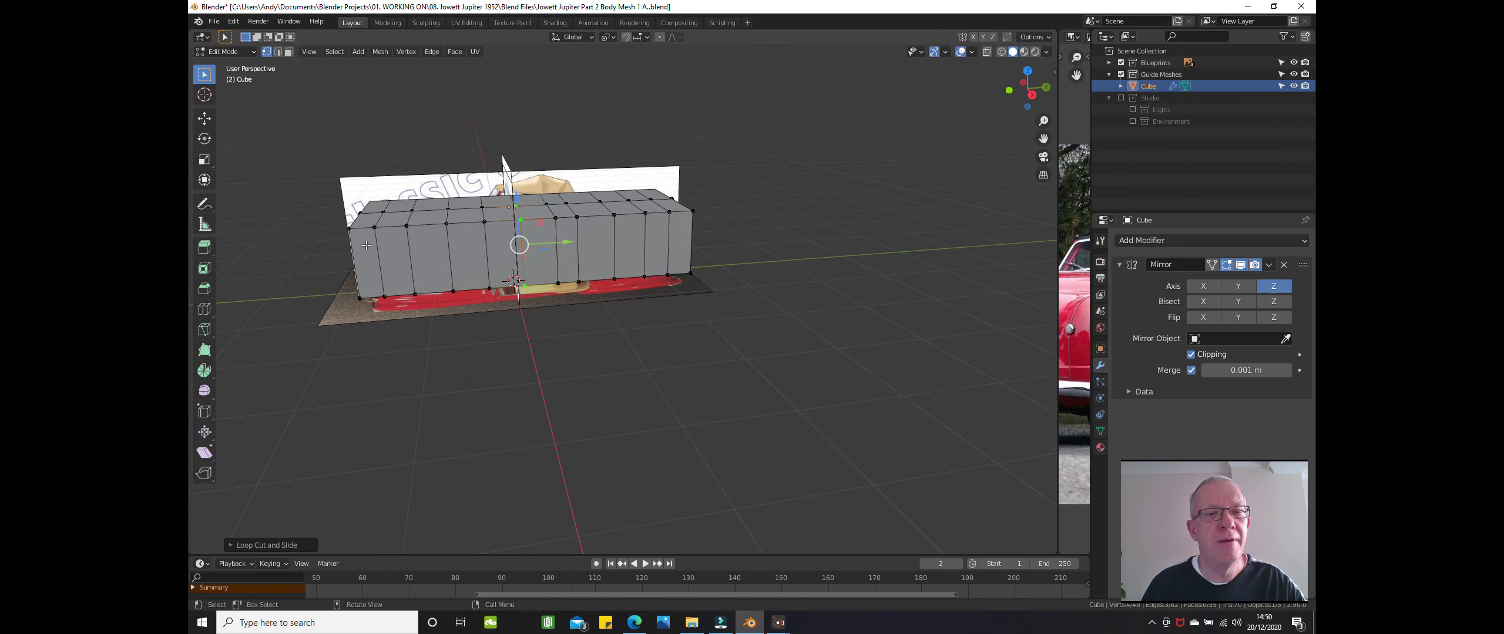
mouse_move(642, 255)
middle_down()
mouse_move(588, 259)
mouse_move(654, 255)
middle_up()
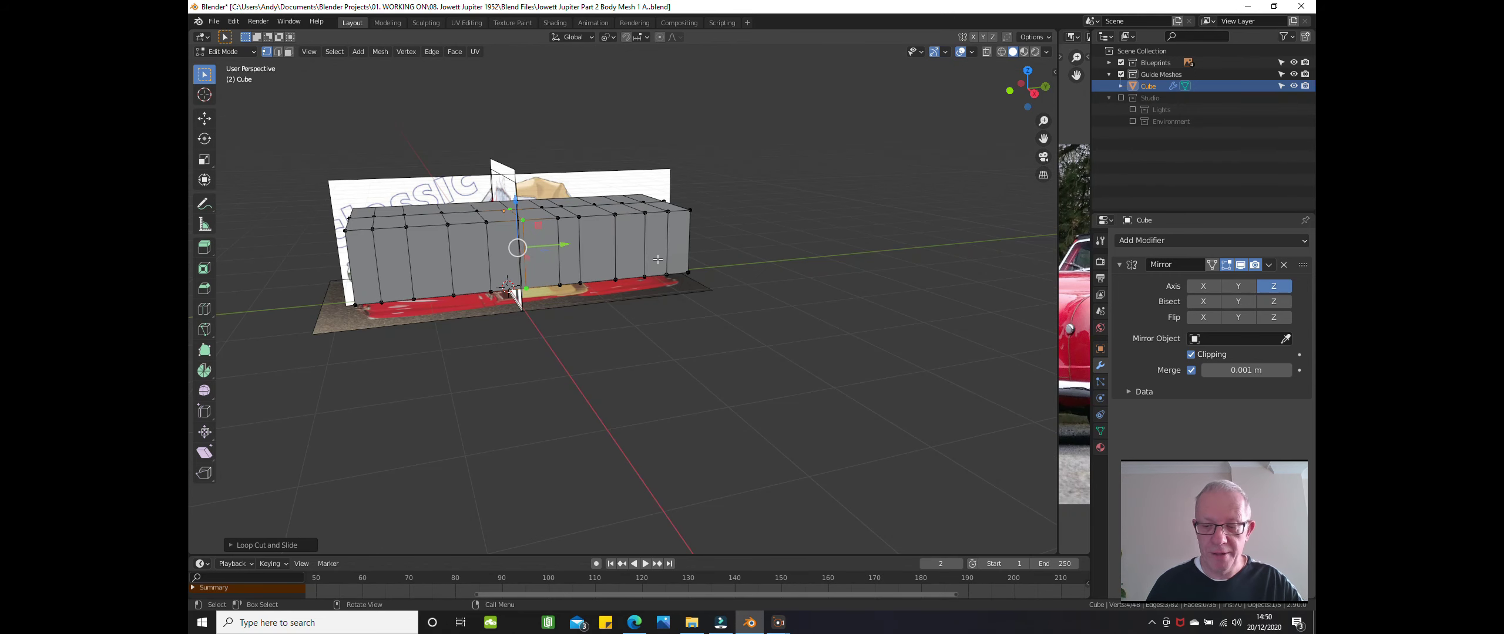
key(KP_3)
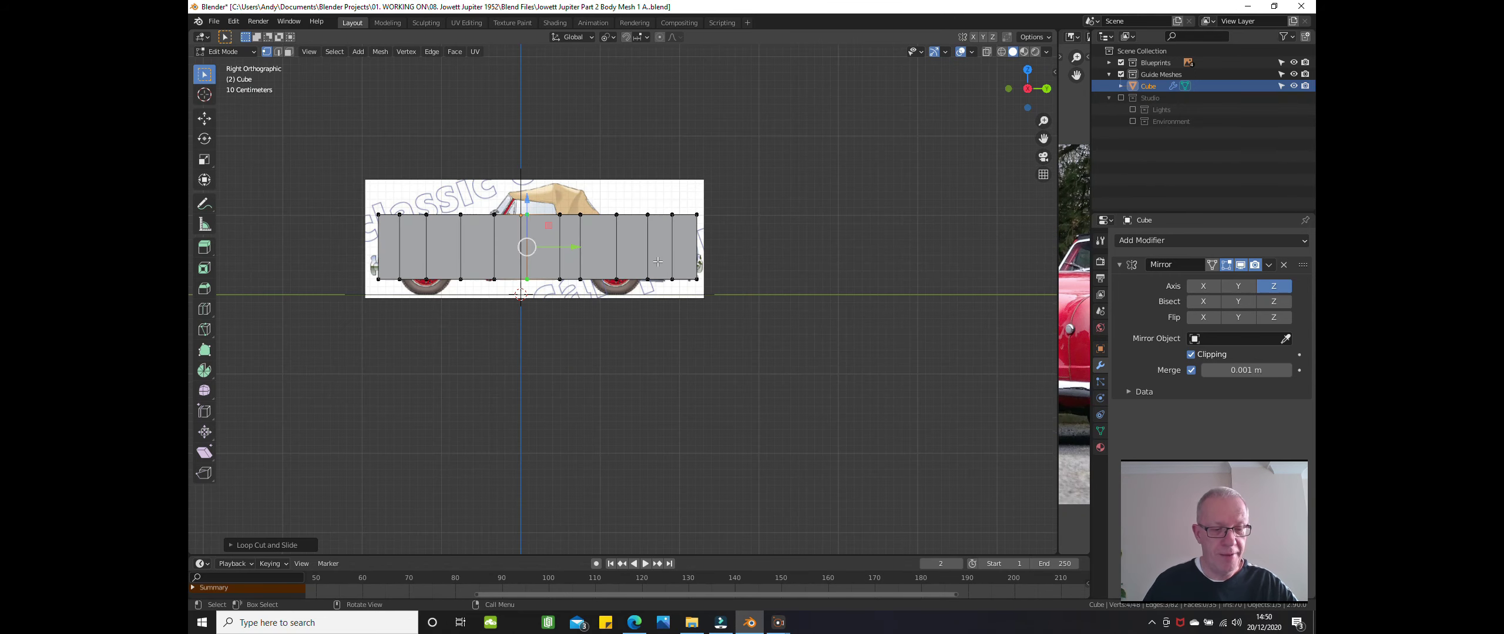
key(z)
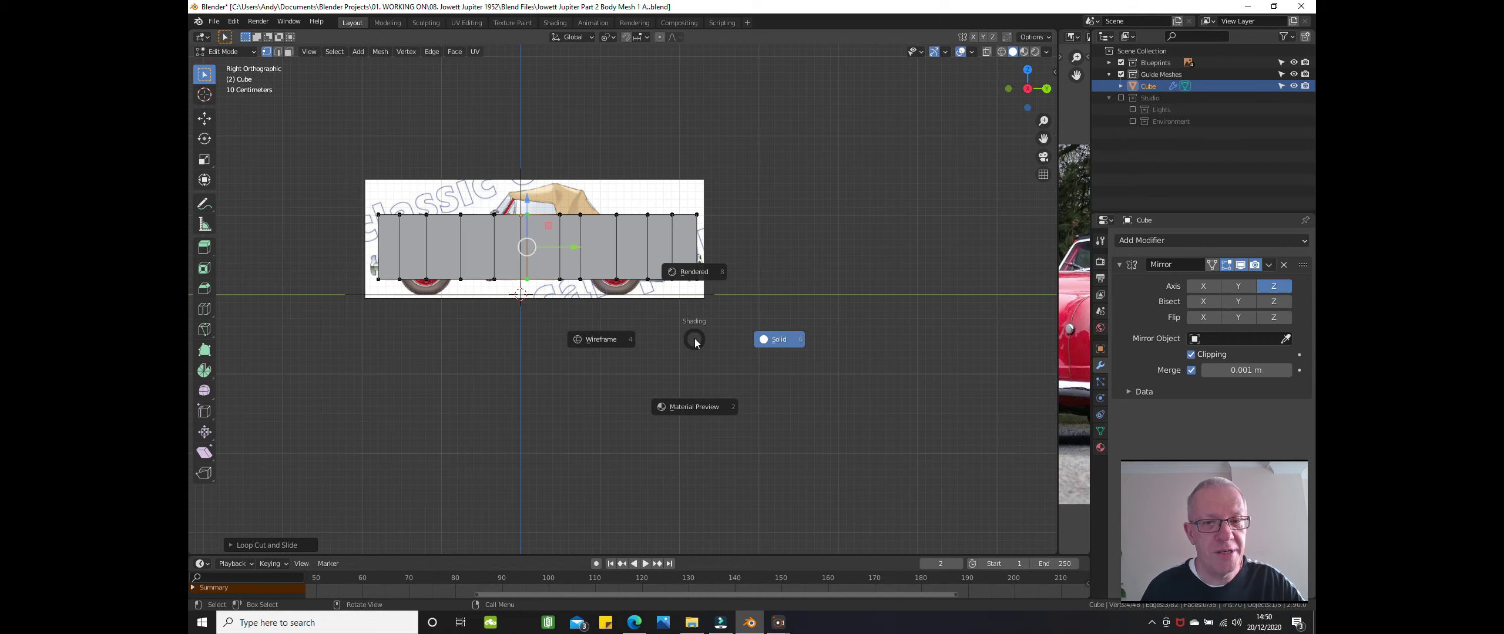
click(584, 339)
scroll(608, 301, up, 2)
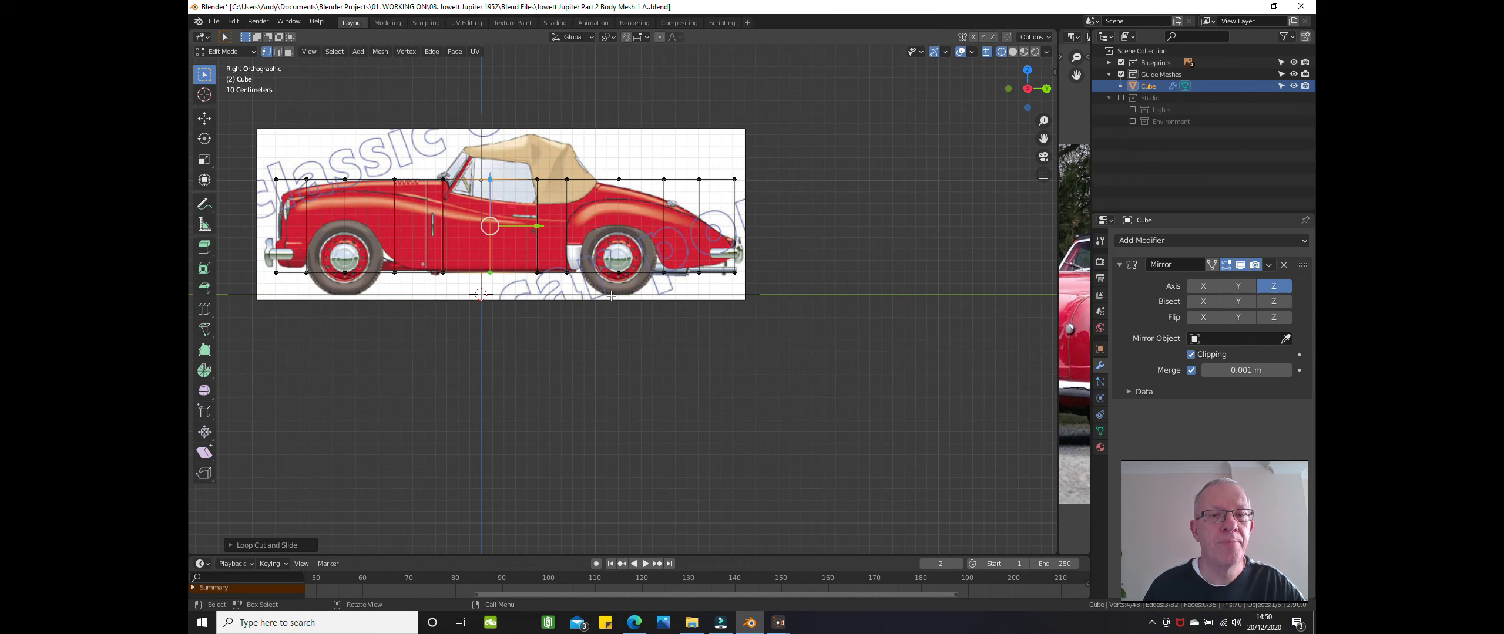
- Add a horizontal loop cut along the cube's length, slide it down to the wheel centres, and deselect it
shift+middle_drag(599, 318, 697, 319)
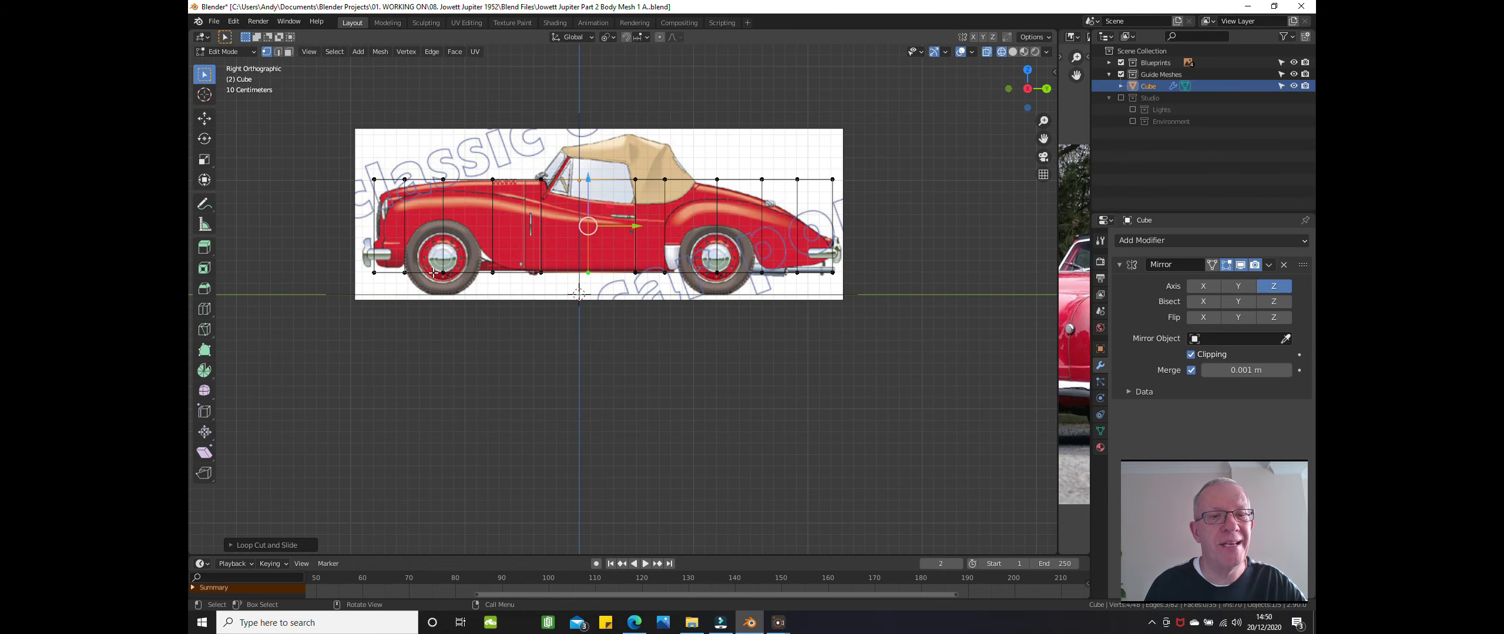
scroll(433, 272, up, 2)
key(ctrl+r)
click(433, 246)
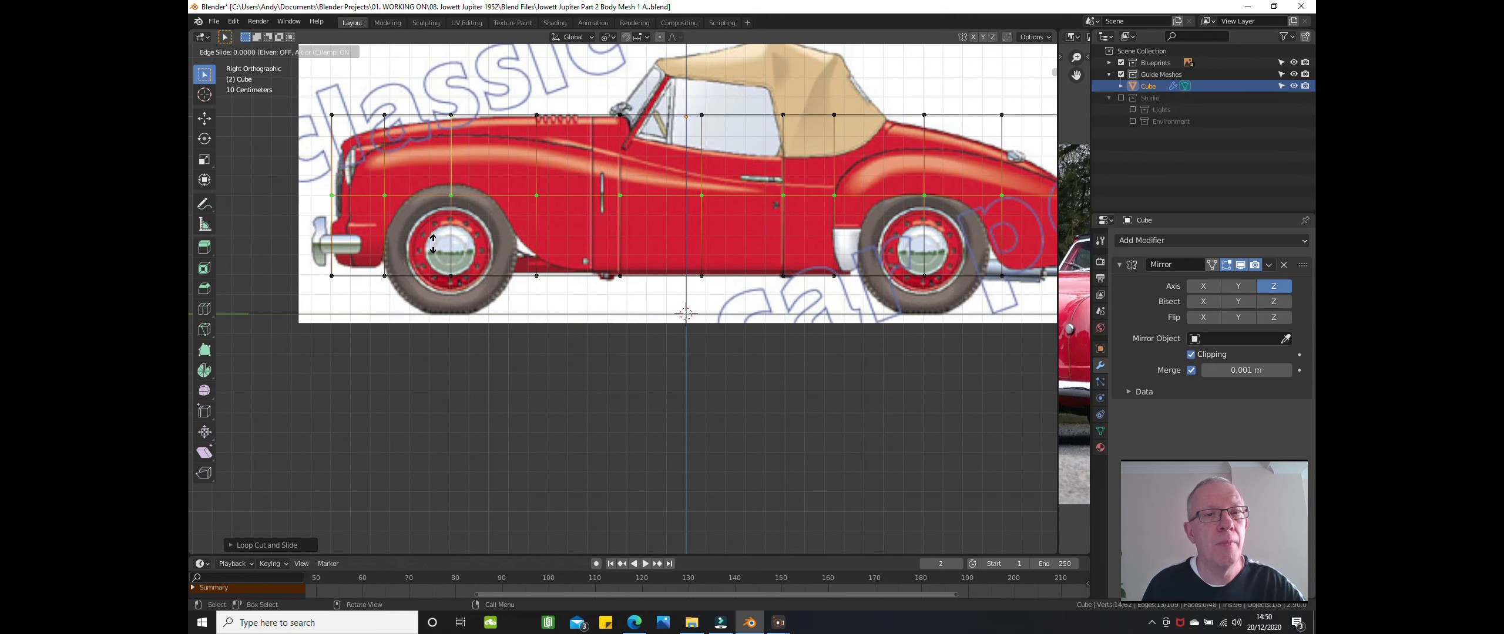
drag(431, 255, 429, 301)
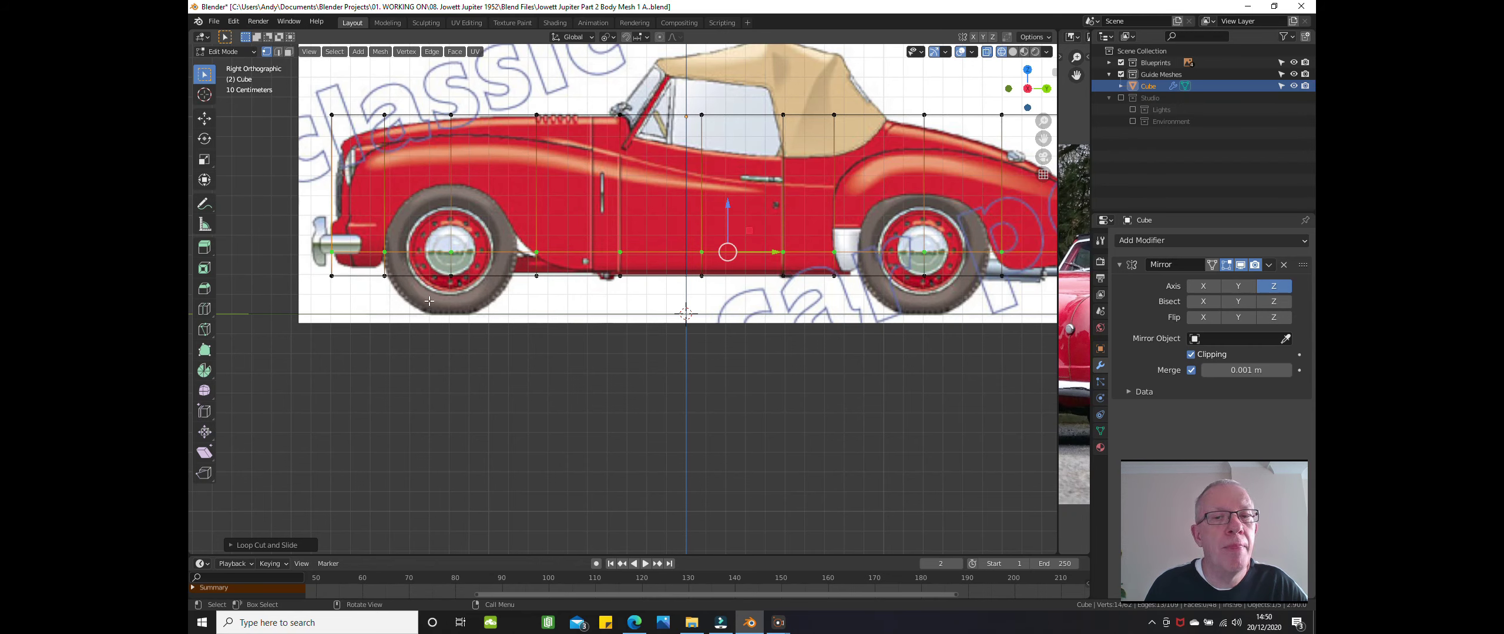
scroll(376, 329, down, 2)
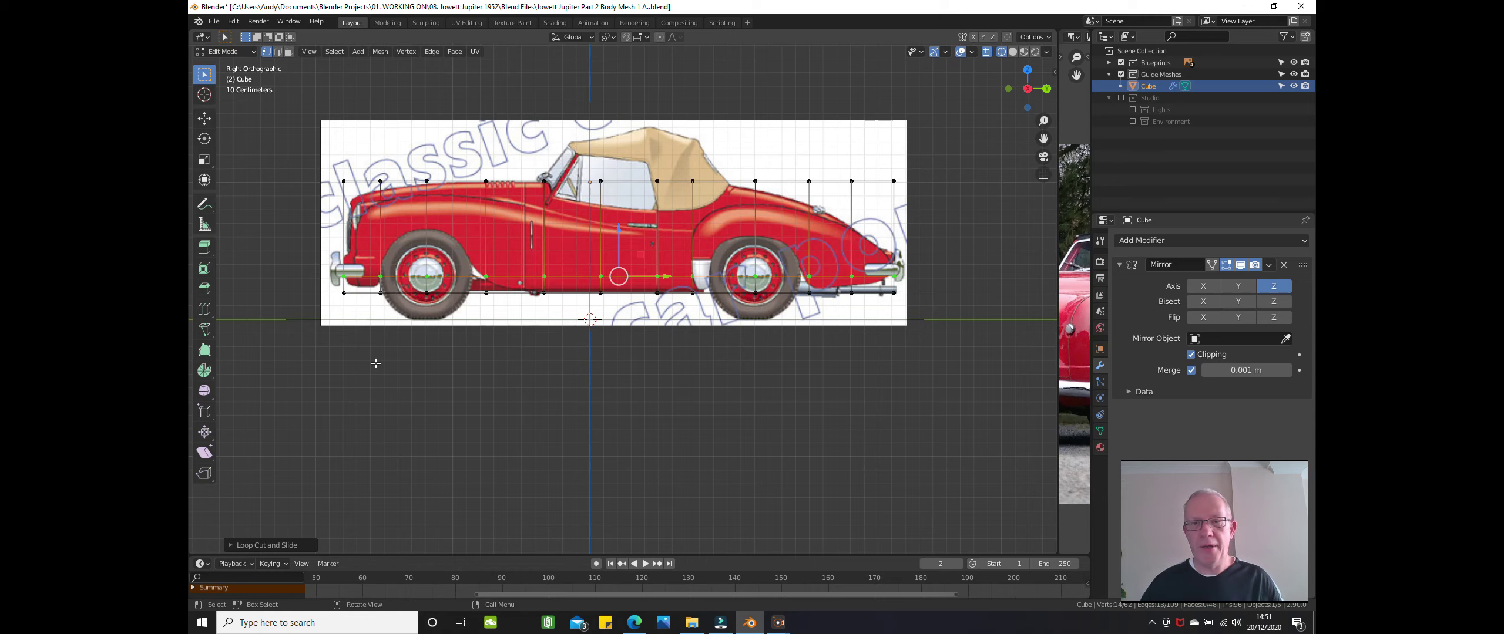
click(385, 457)
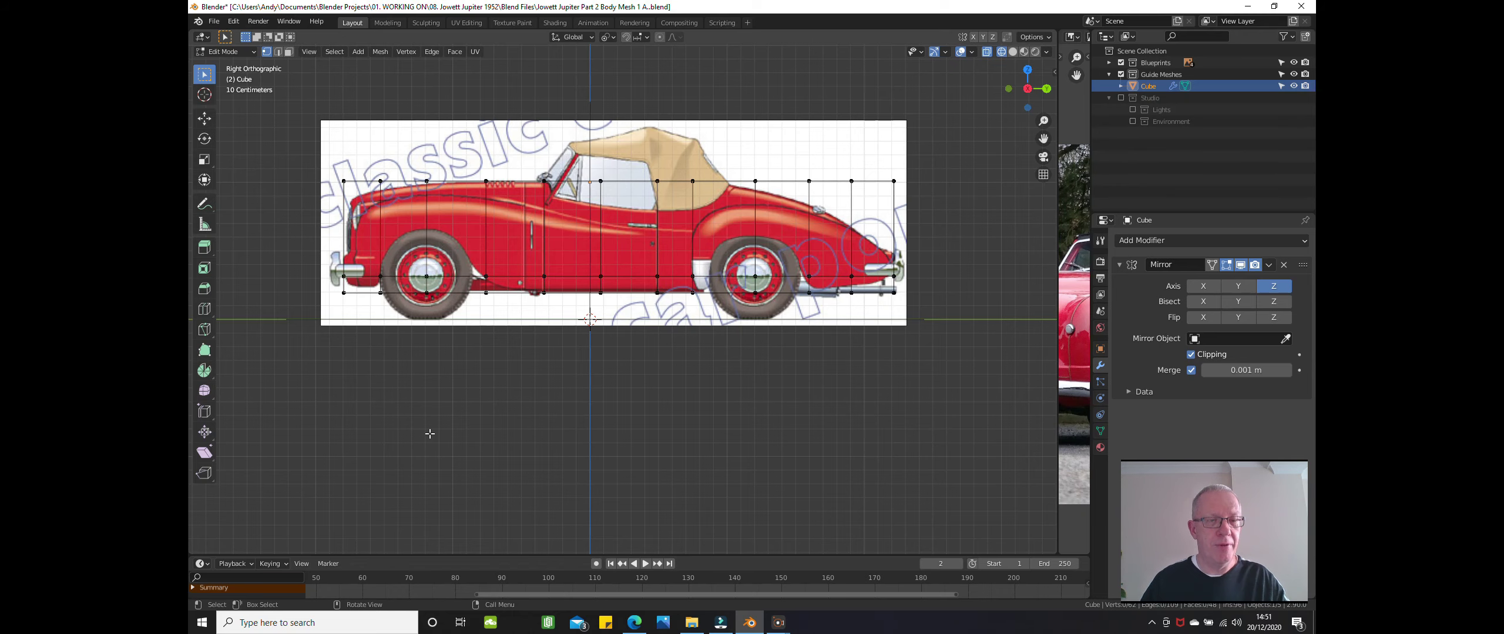
- Select the cube's upper front corner vertices and lower them vertically to the height of the bonnet's front end
shift+middle_drag(425, 432, 649, 447)
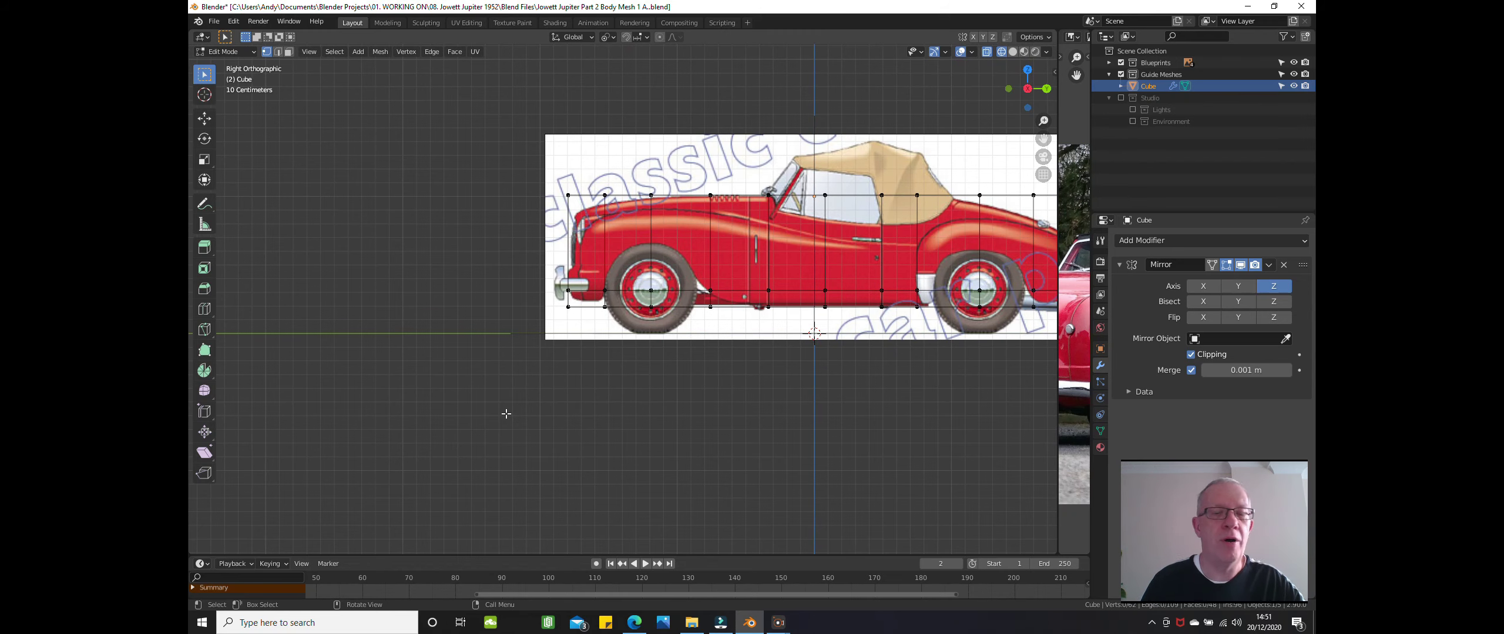
scroll(552, 407, up, 1)
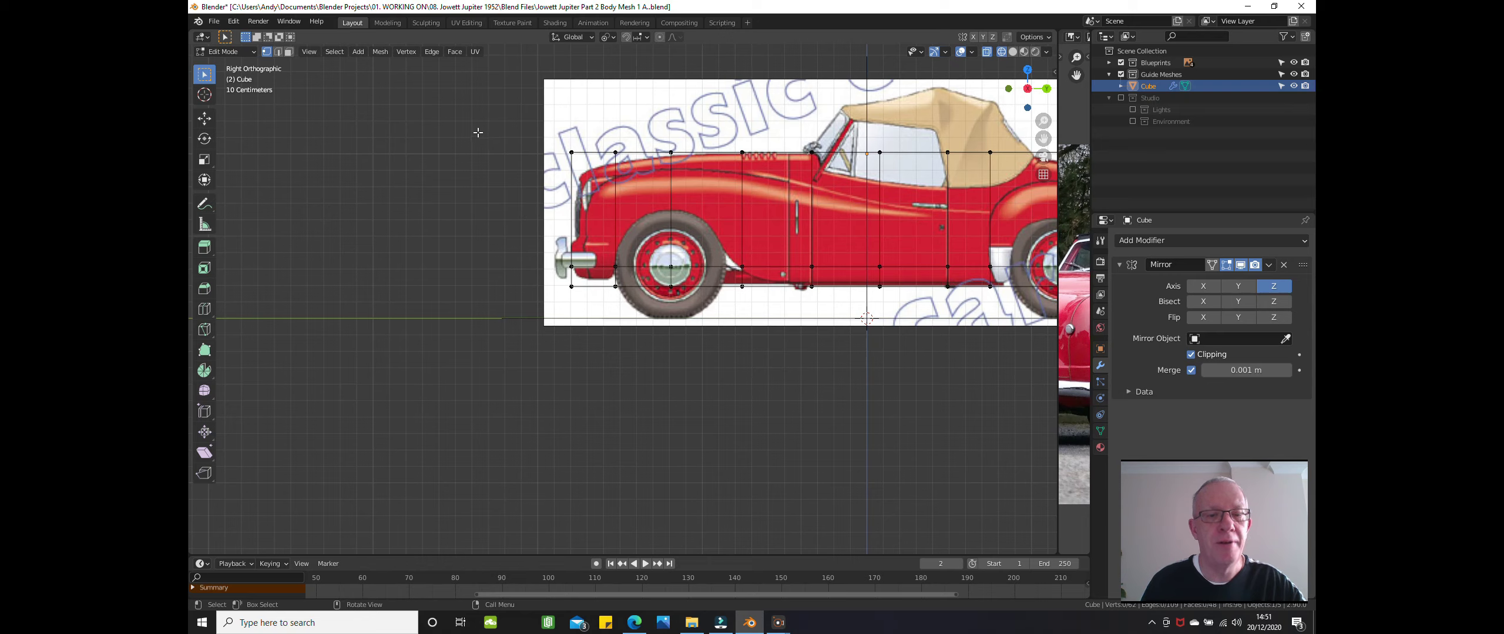
key(b)
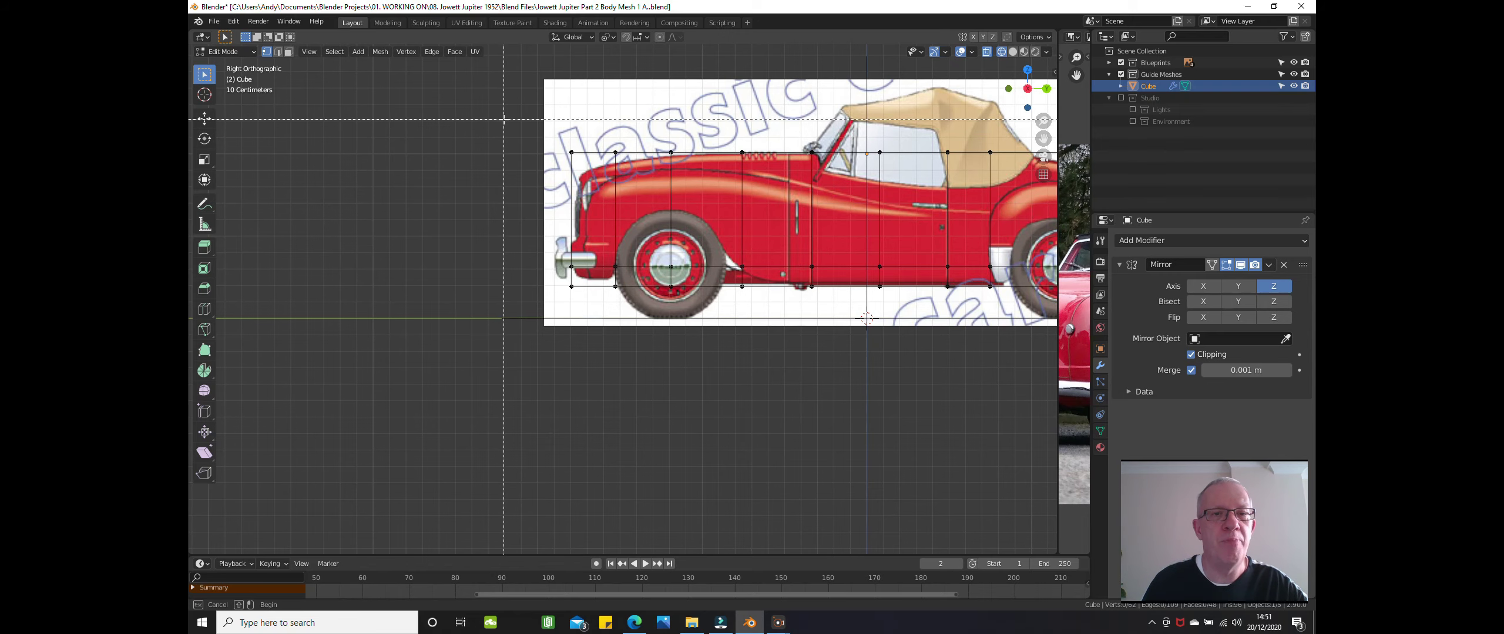
drag(536, 129, 592, 194)
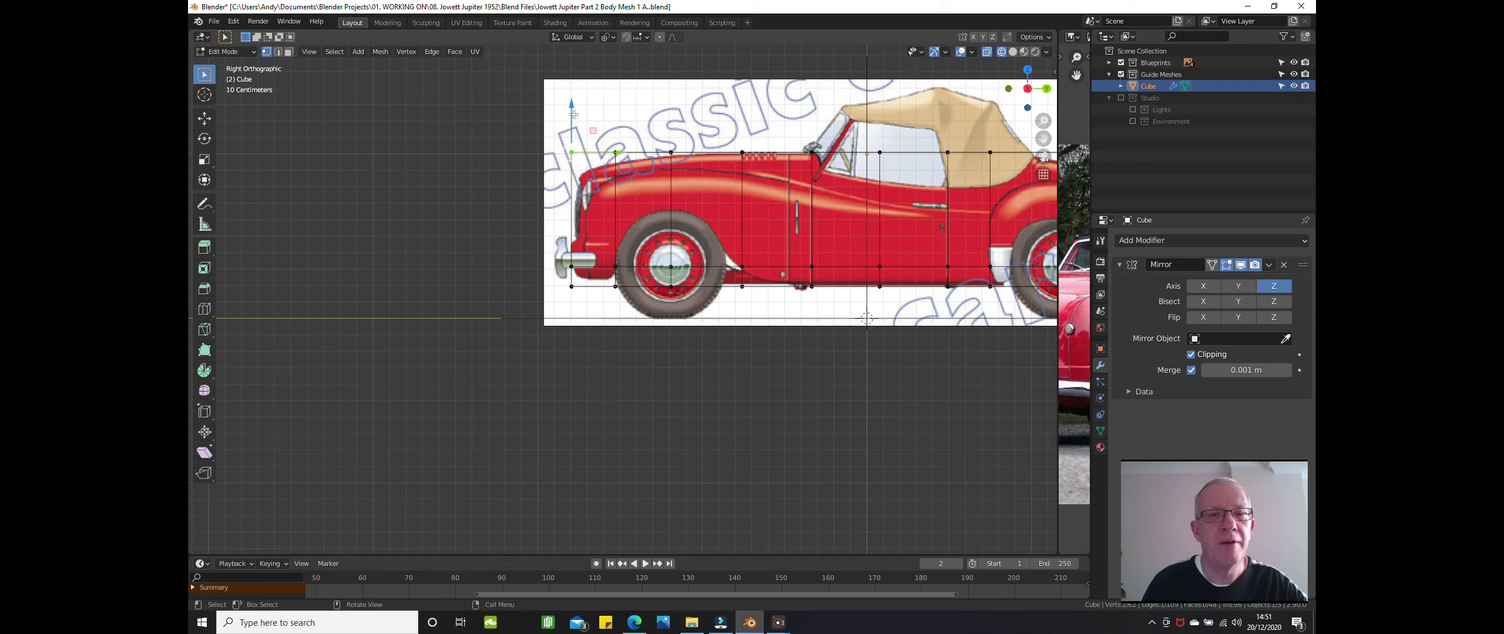
drag(570, 119, 570, 199)
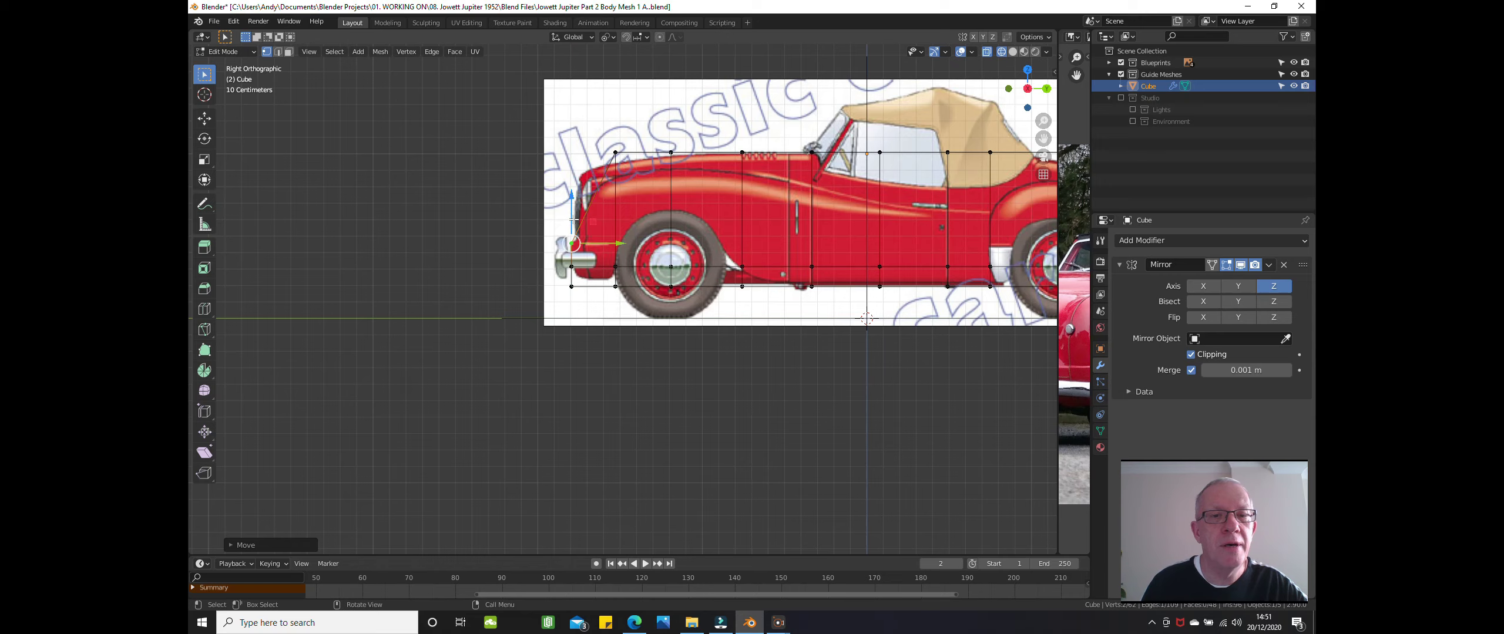
drag(571, 207, 563, 137)
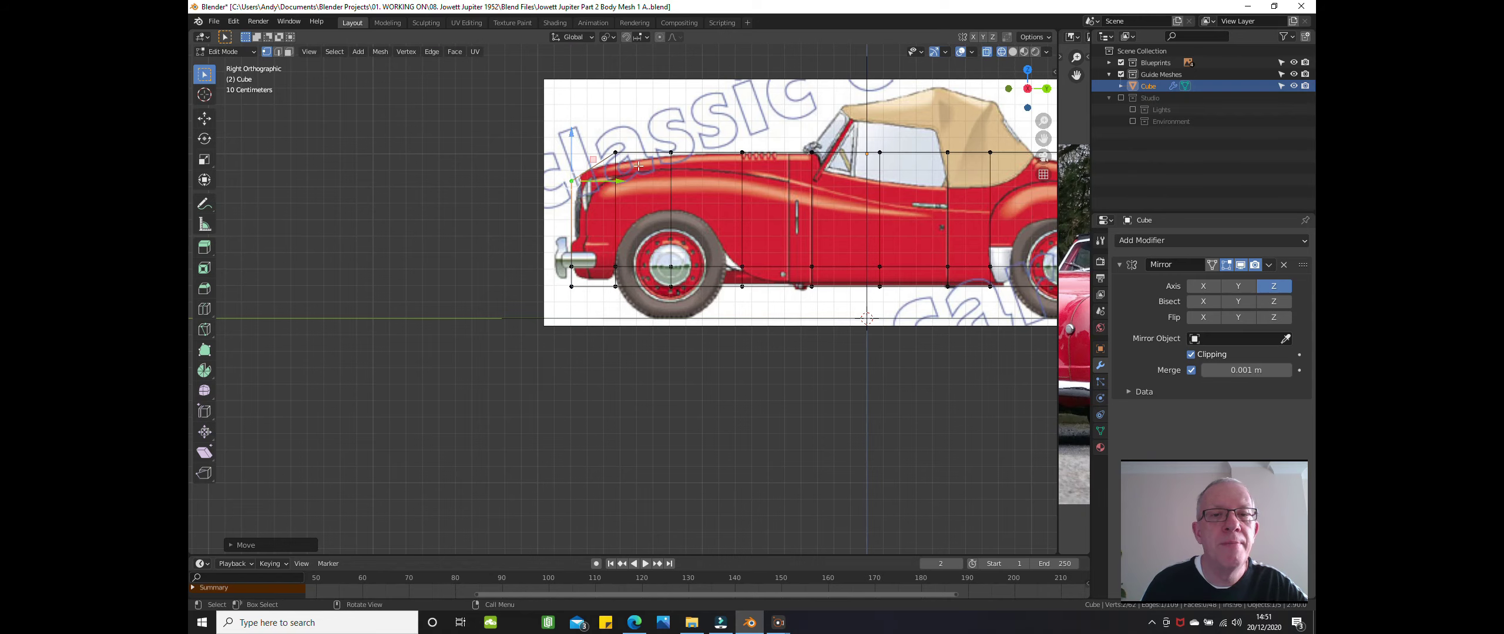
- Select the top vertices on the loop at the front of the front wheel arch and lower them onto the bonnet outline
click(615, 152)
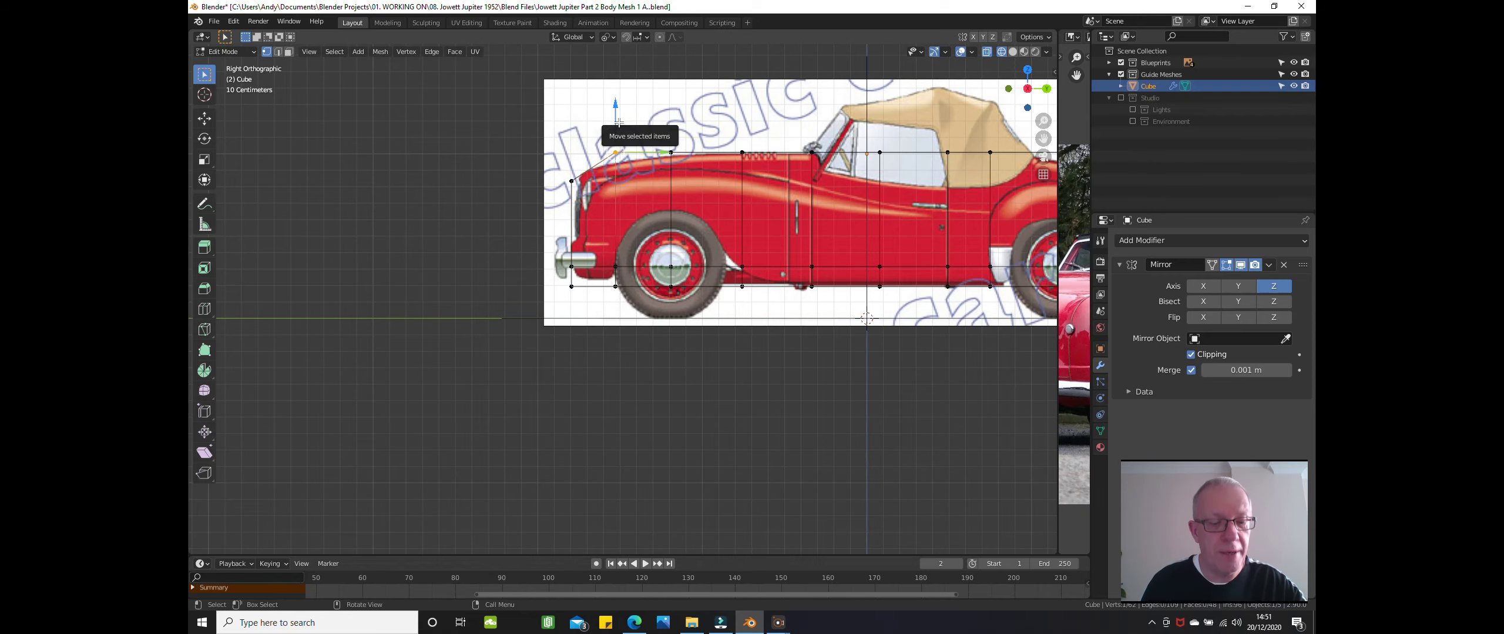
key(alt+a)
key(b)
drag(579, 124, 637, 173)
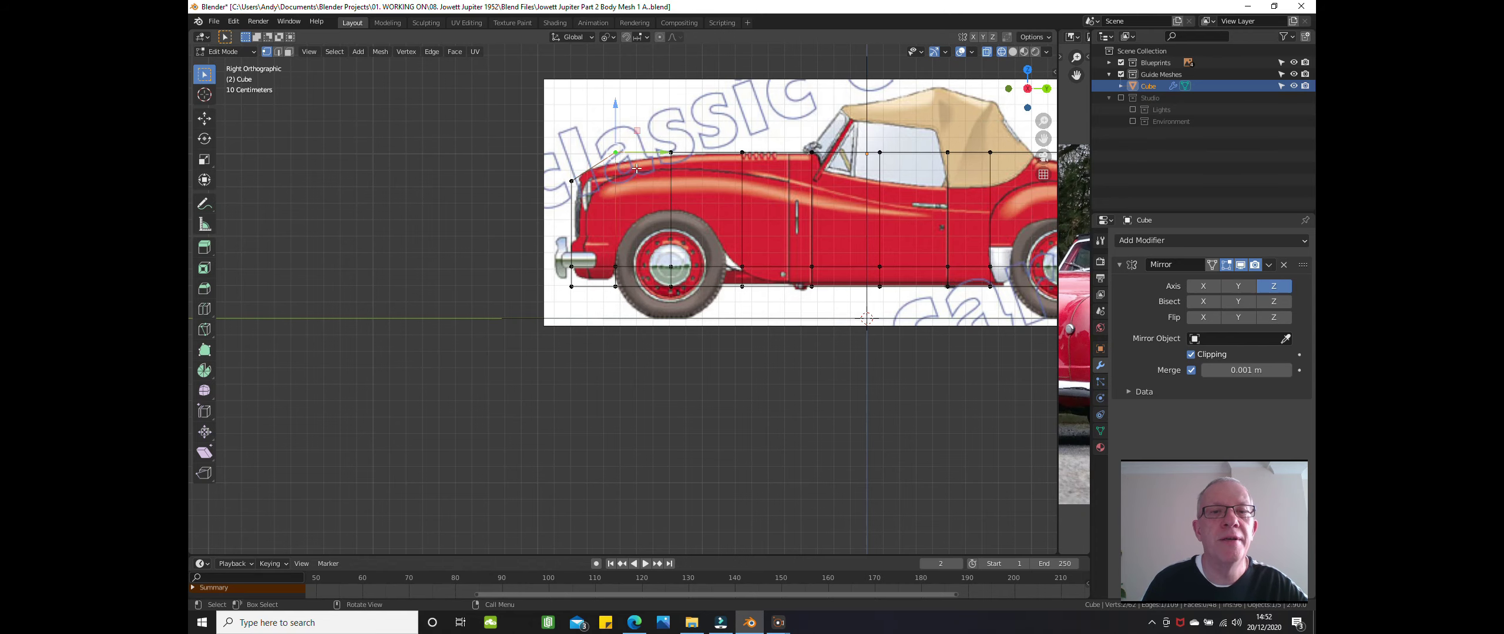
scroll(619, 139, up, 4)
scroll(617, 140, up, 2)
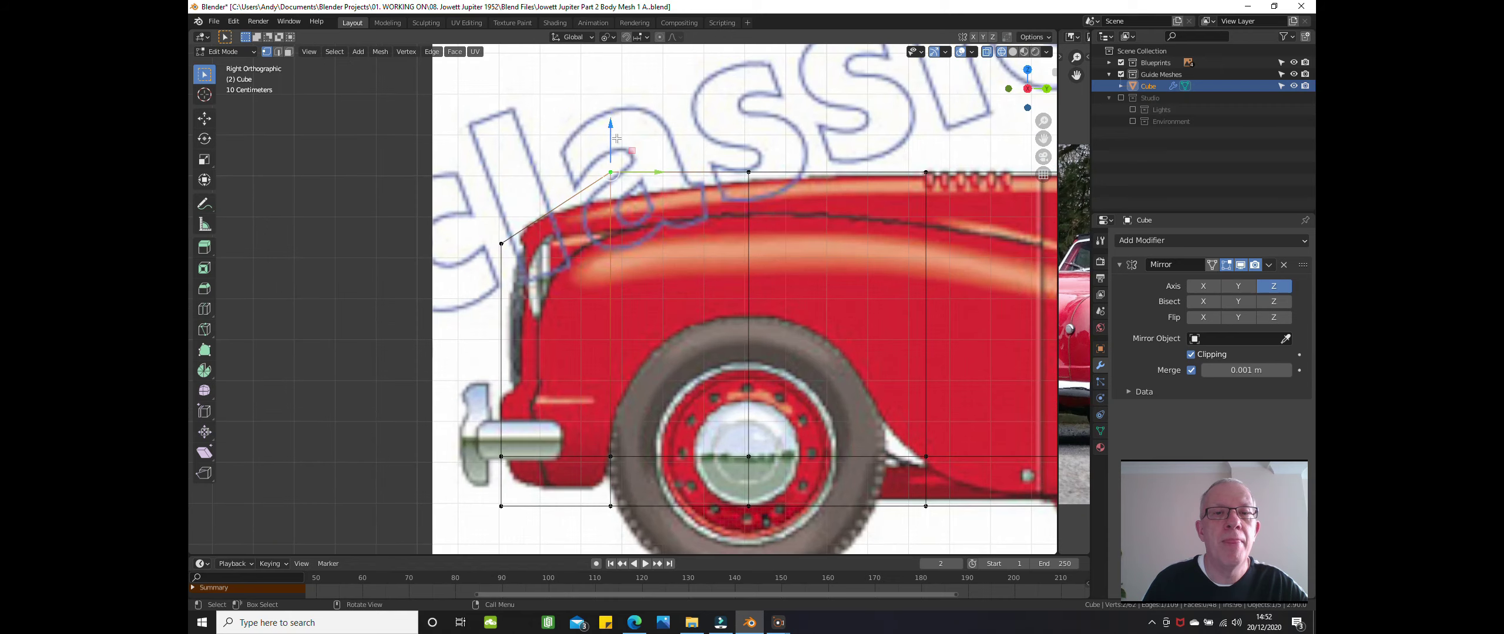
drag(610, 131, 618, 167)
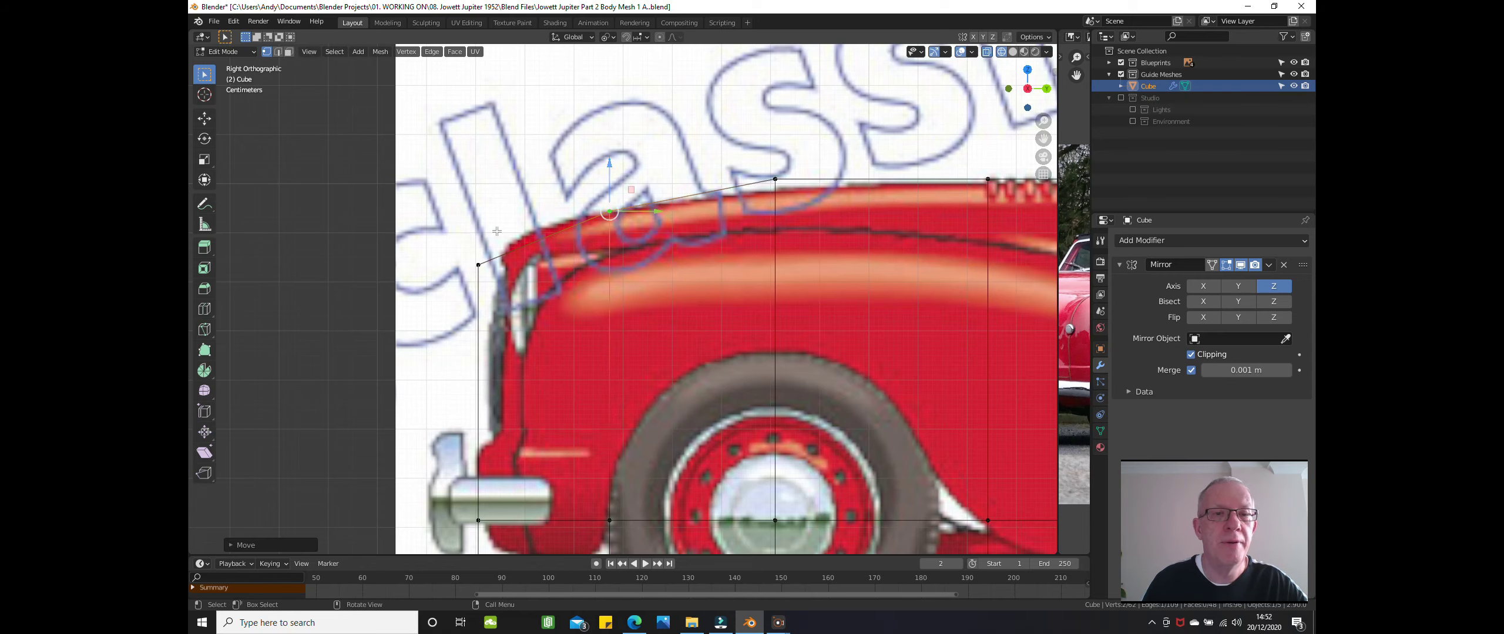
click(484, 180)
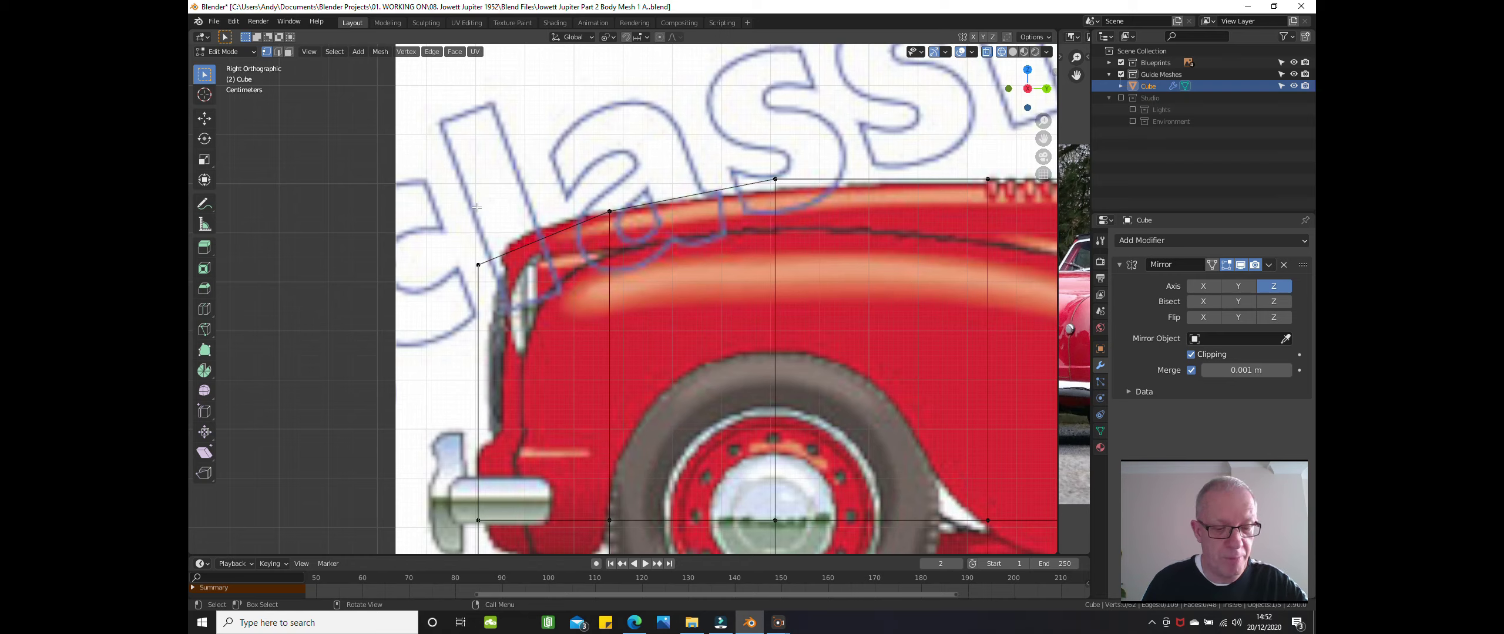
- Raise the cube's upper front corner vertices slightly along Z so the top edge follows the bonnet's nose
key(b)
drag(474, 217, 499, 275)
key(g)
key(z)
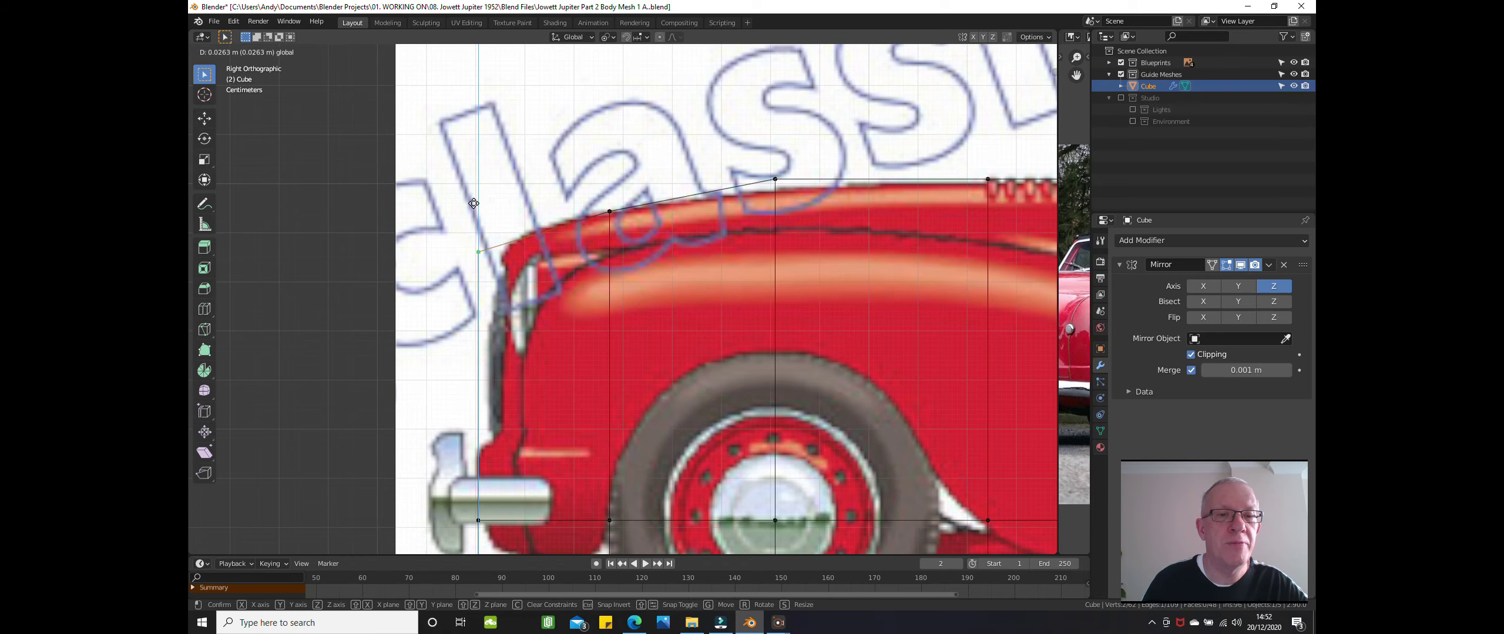
click(474, 201)
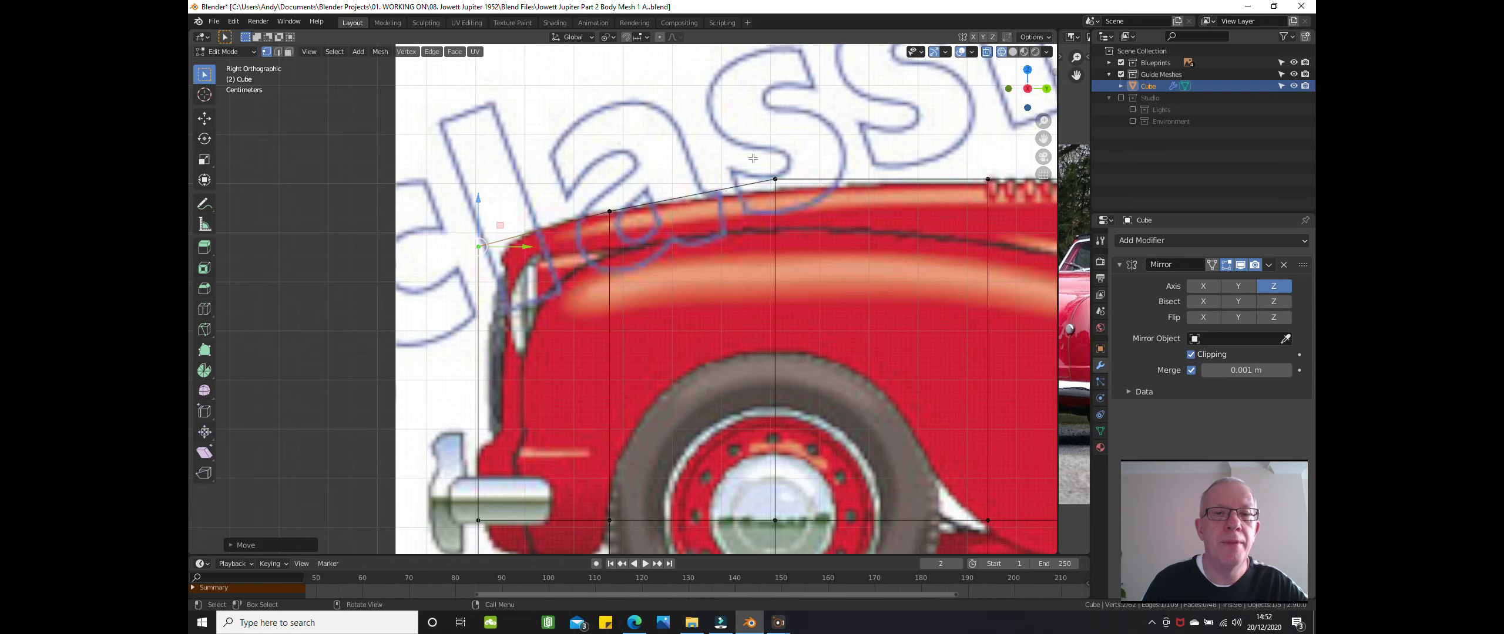
- Select the top vertices above the front wheel's centre and lower them vertically onto the bonnet line
click(746, 138)
key(b)
drag(745, 137, 874, 460)
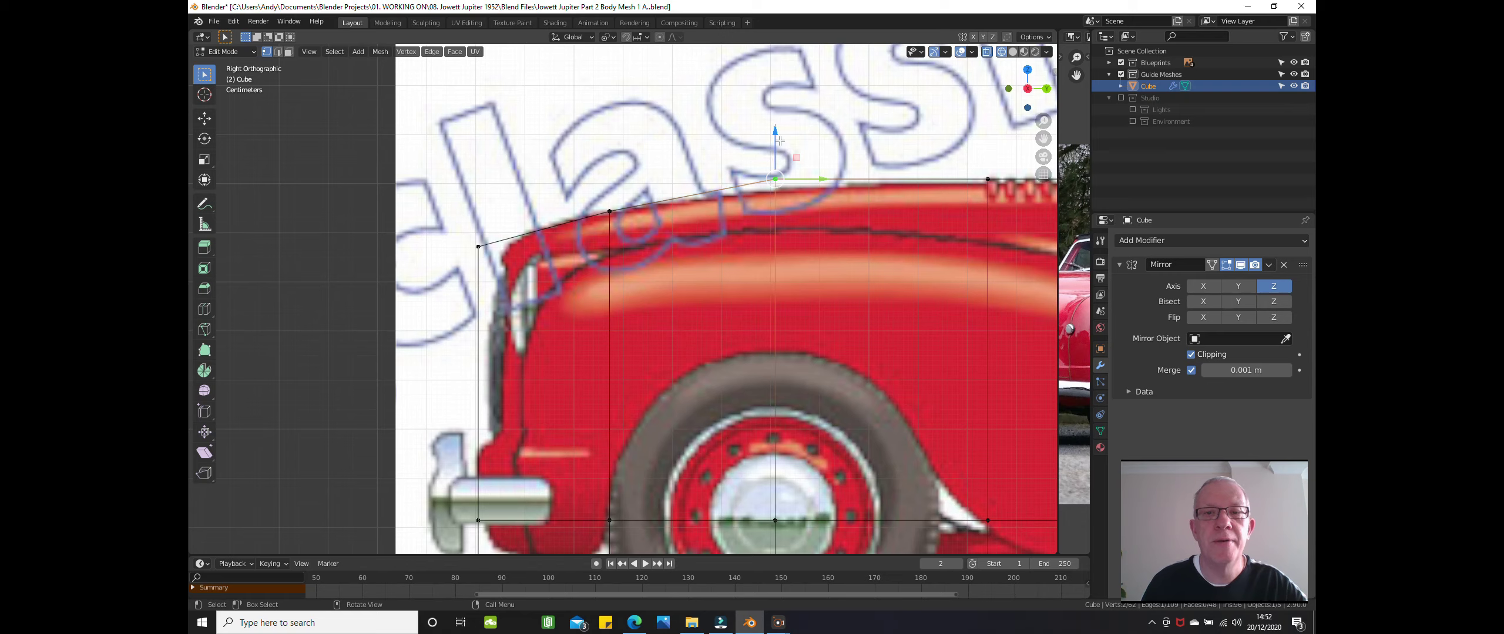
drag(774, 130, 769, 139)
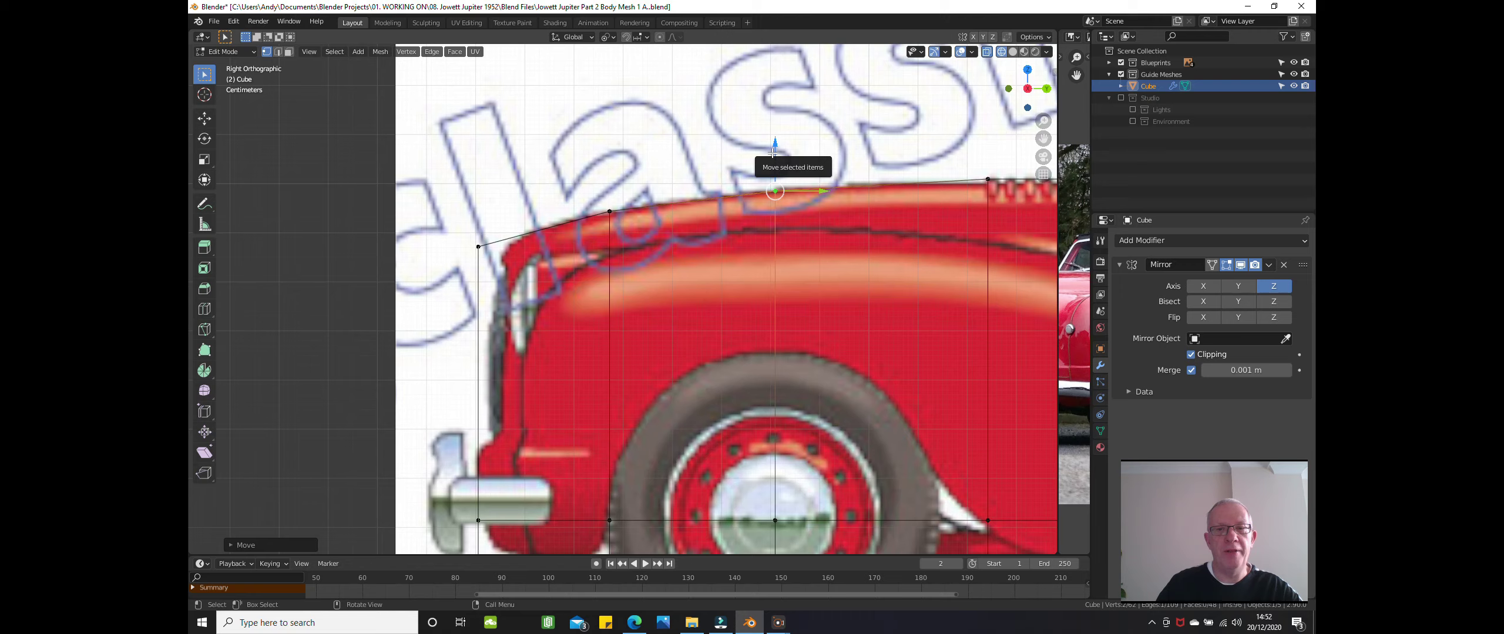
drag(775, 151, 776, 139)
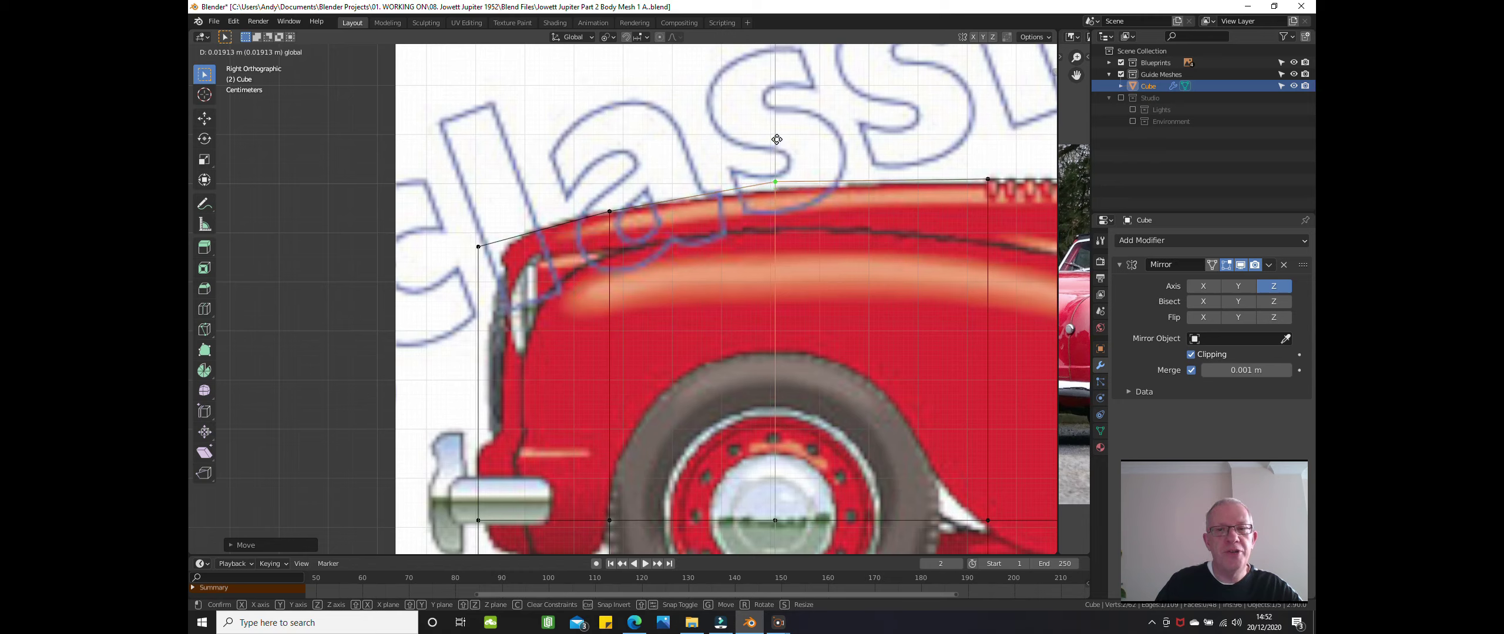
drag(776, 139, 777, 229)
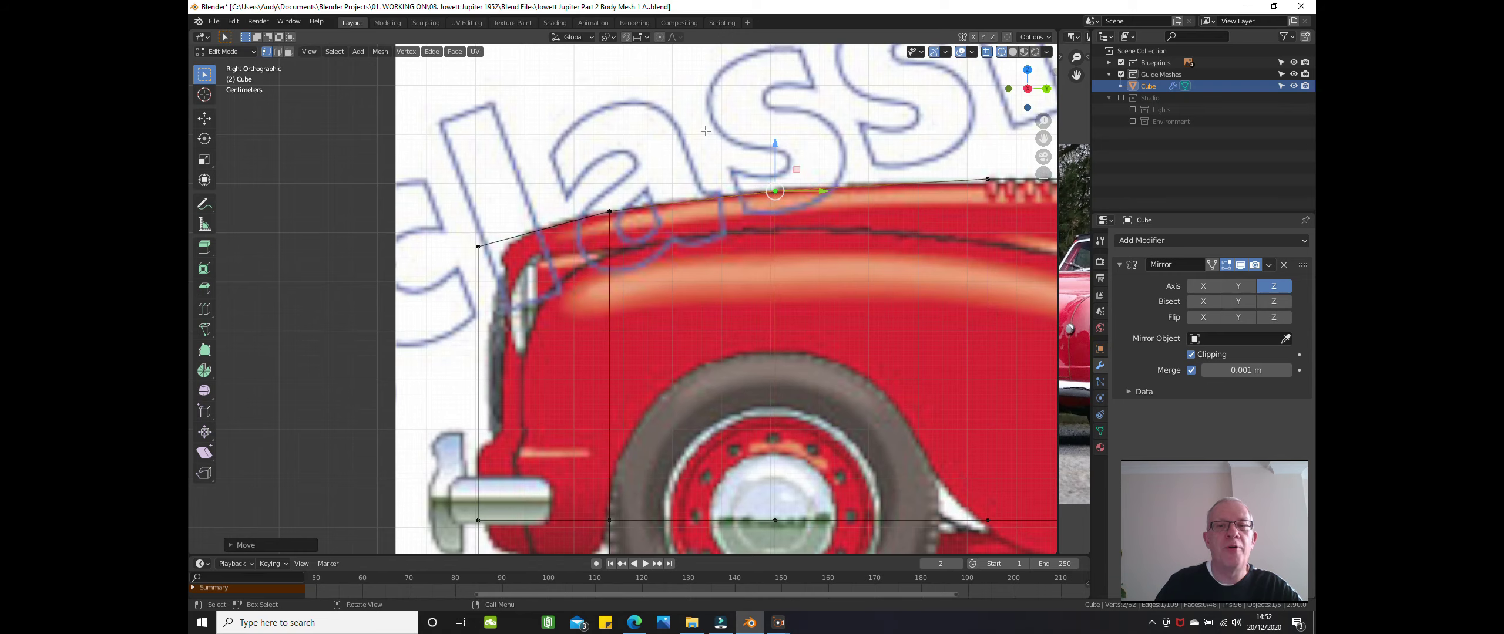
click(844, 248)
- Select the top vertices at the front end of the bonnet louvres and lower them slightly onto the bonnet line
shift+middle_drag(844, 247, 342, 255)
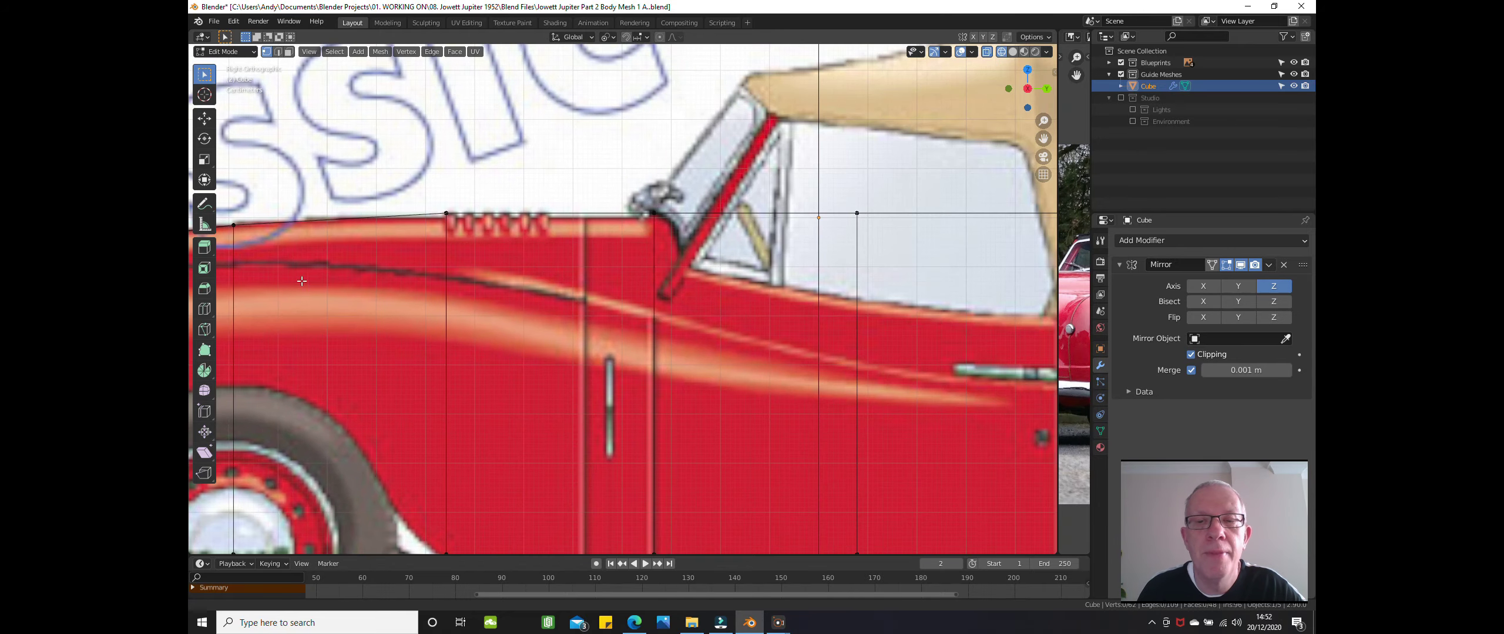
key(b)
key(Escape)
scroll(408, 161, down, 3)
shift+middle_drag(394, 165, 520, 162)
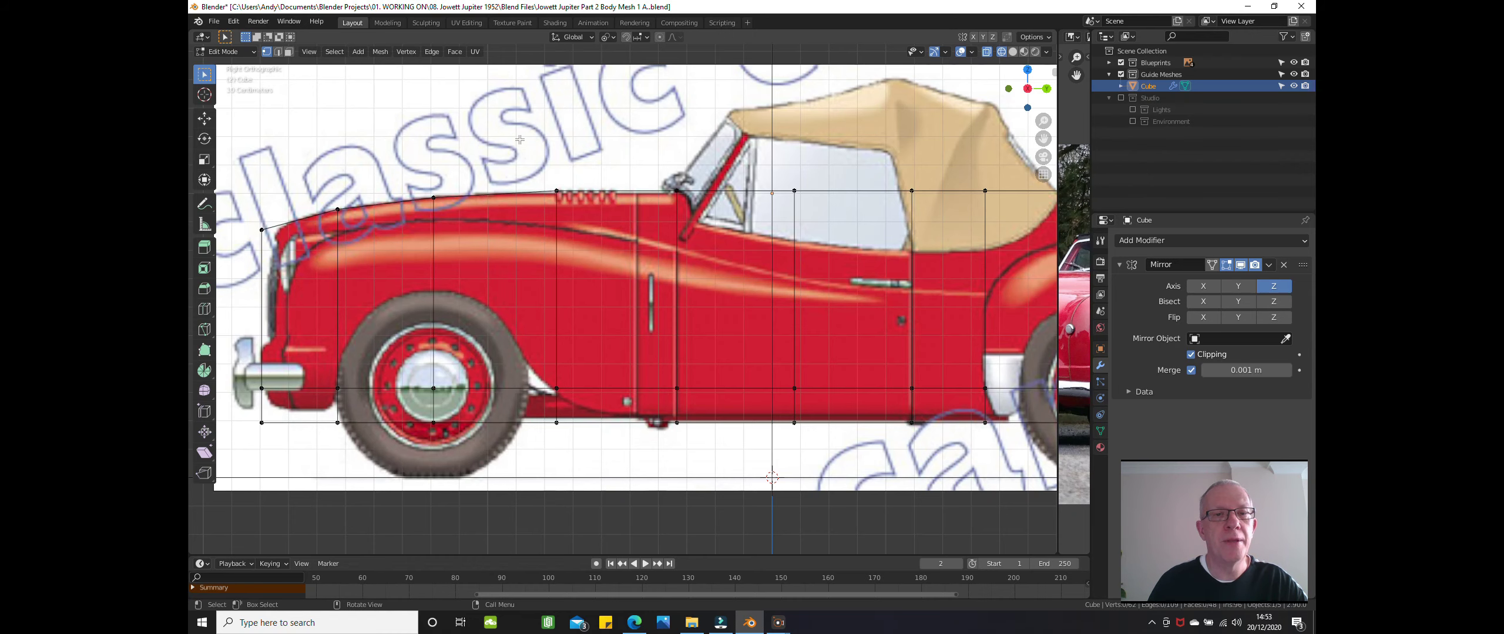
scroll(523, 136, up, 2)
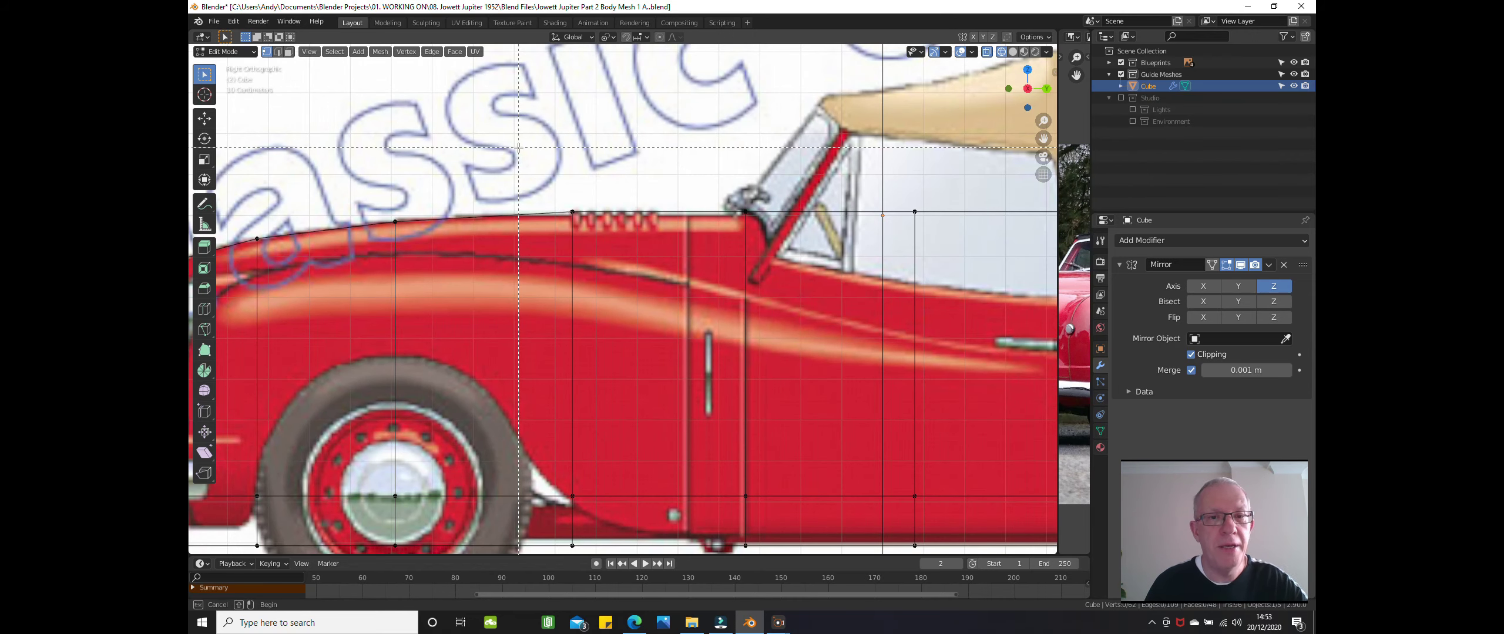
click(581, 191)
scroll(583, 186, up, 2)
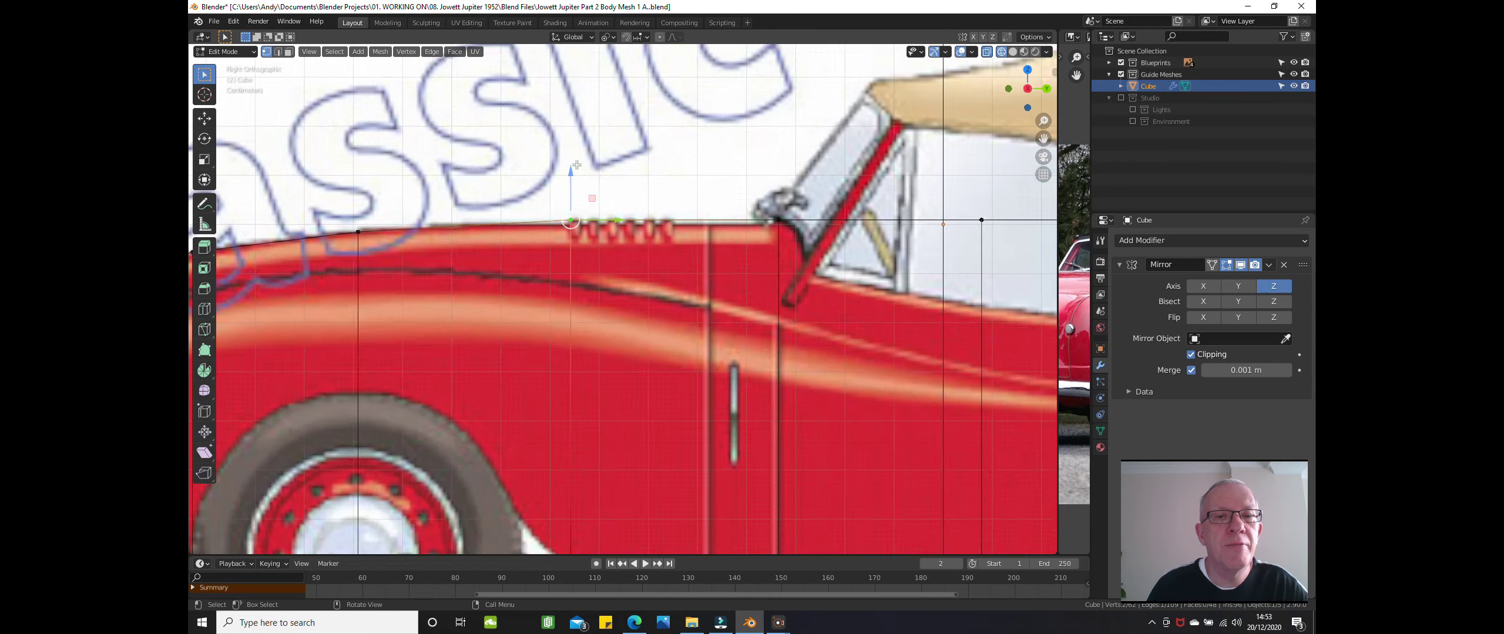
drag(572, 178, 583, 189)
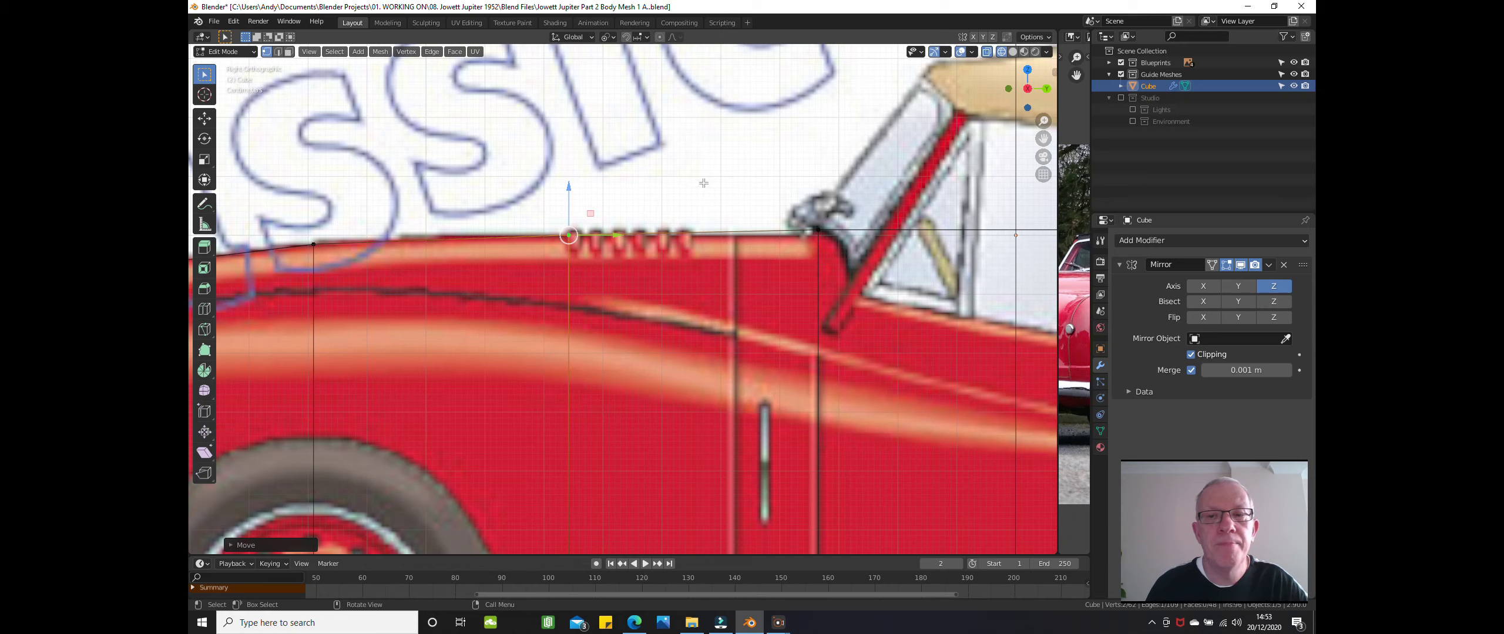
- Lower the top vertices of the door's middle loop to the bottom edge of the side window, and deselect them
shift+middle_drag(704, 184, 595, 217)
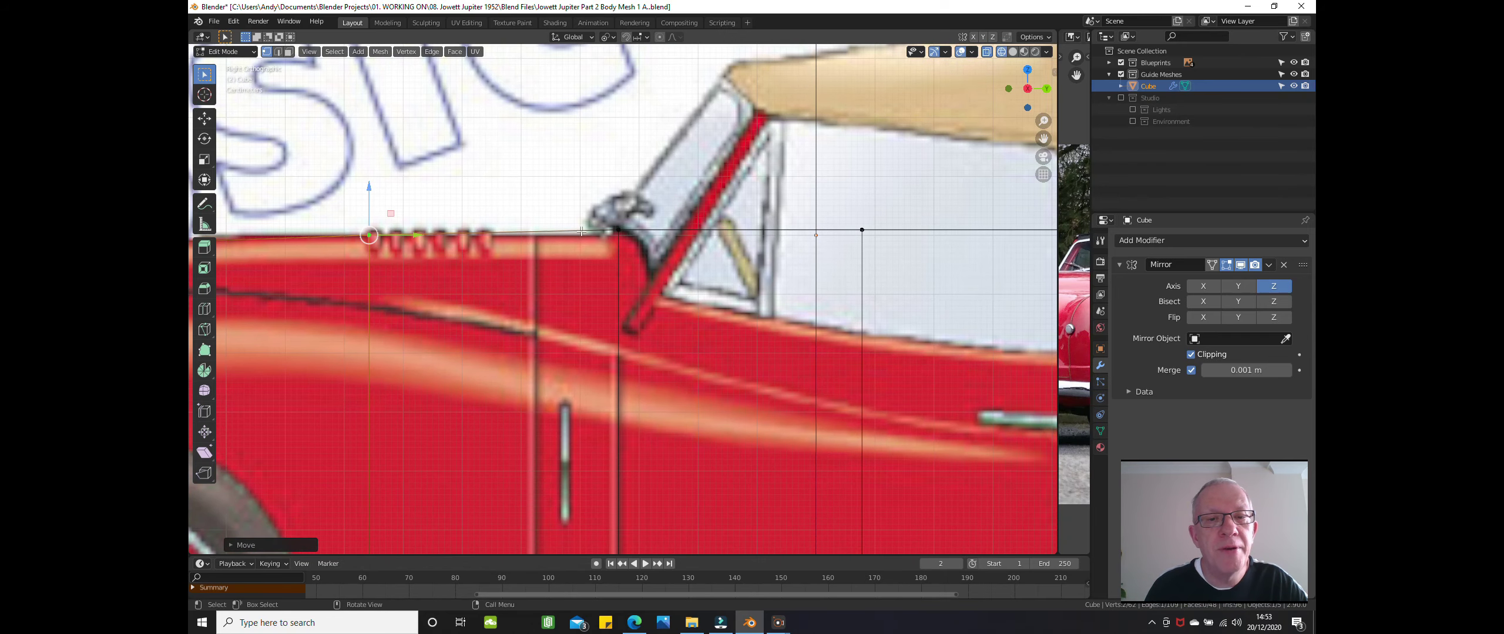
scroll(564, 257, down, 3)
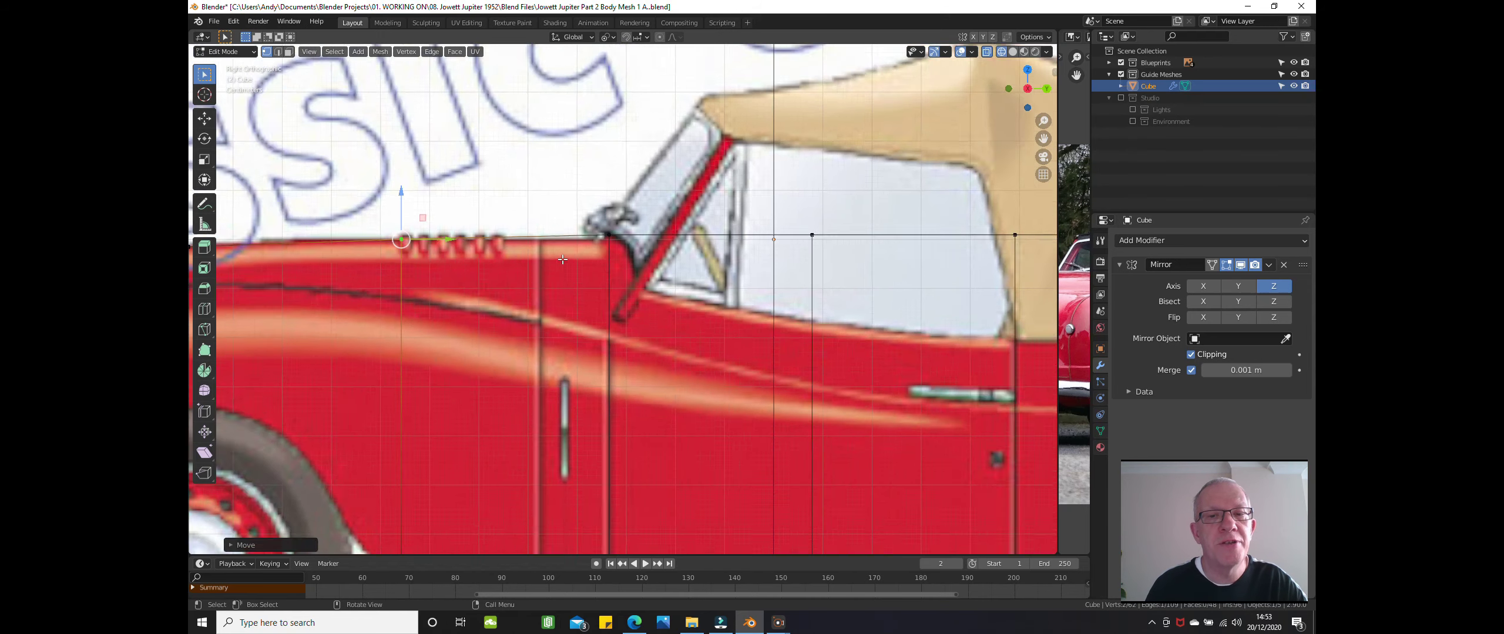
scroll(466, 186, up, 2)
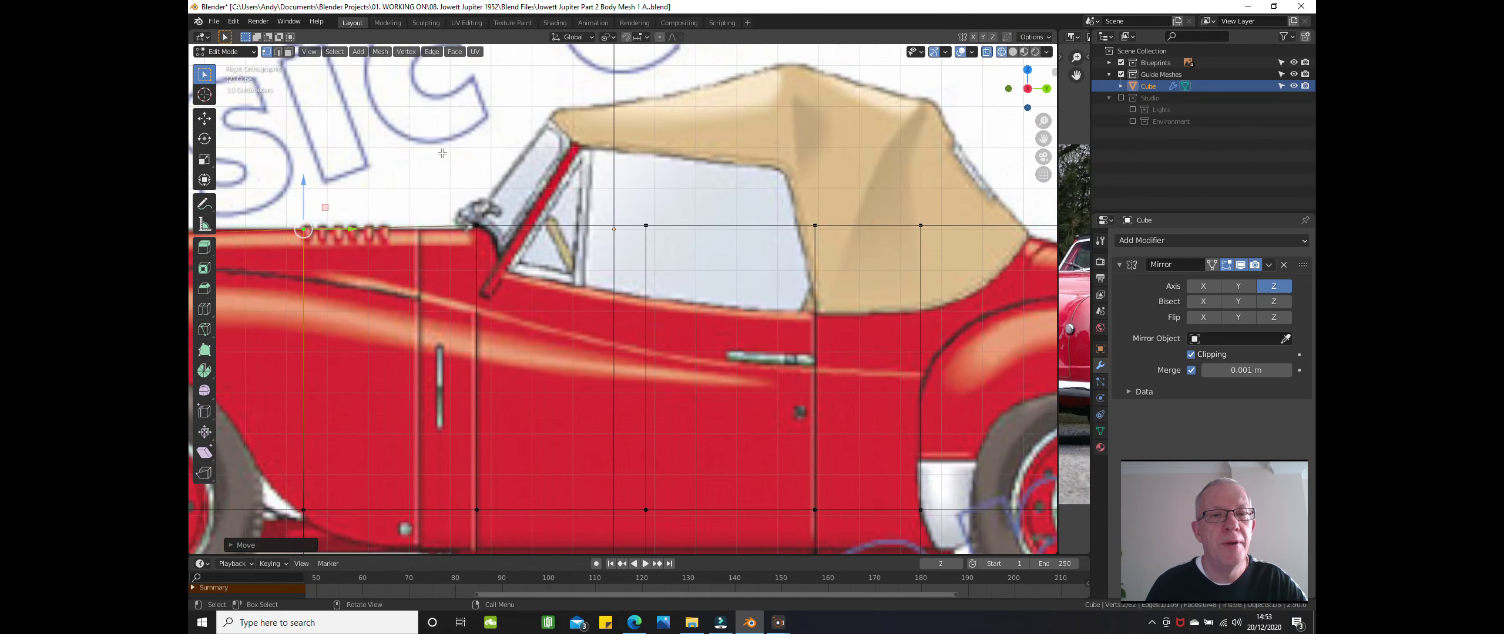
click(441, 153)
key(b)
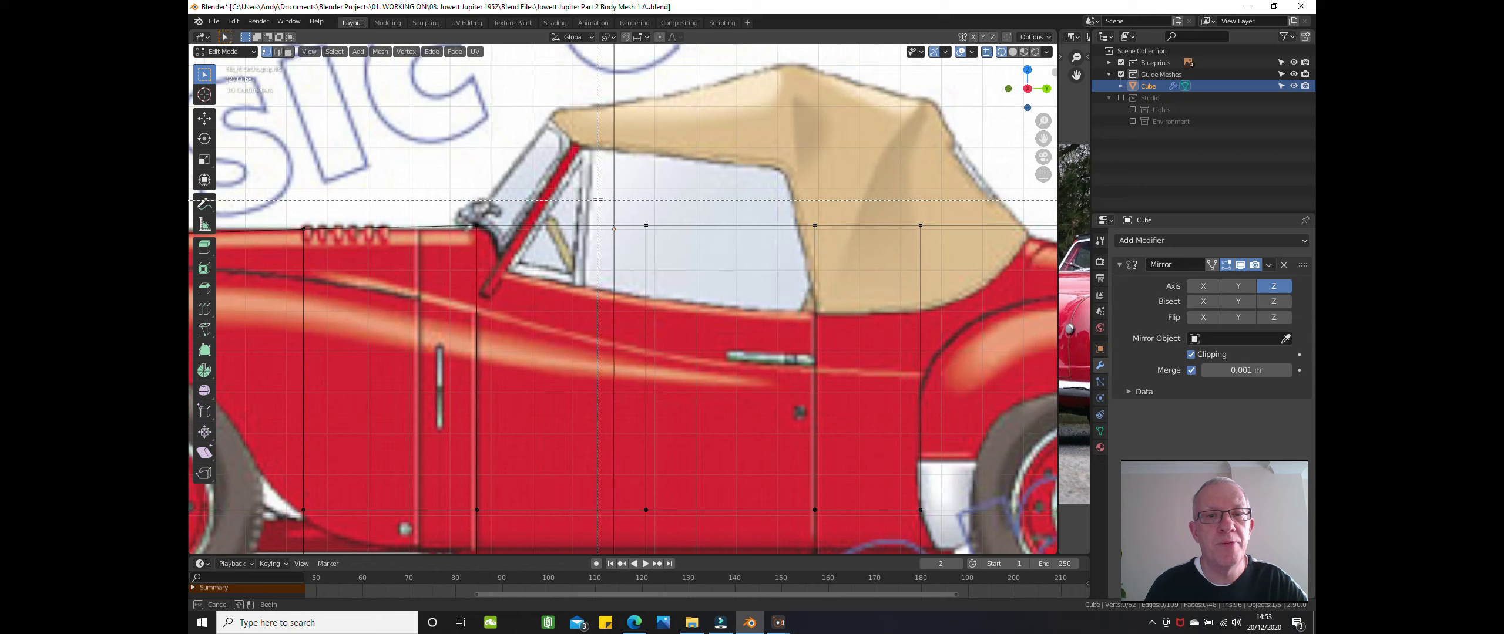
drag(597, 200, 685, 247)
drag(646, 175, 640, 251)
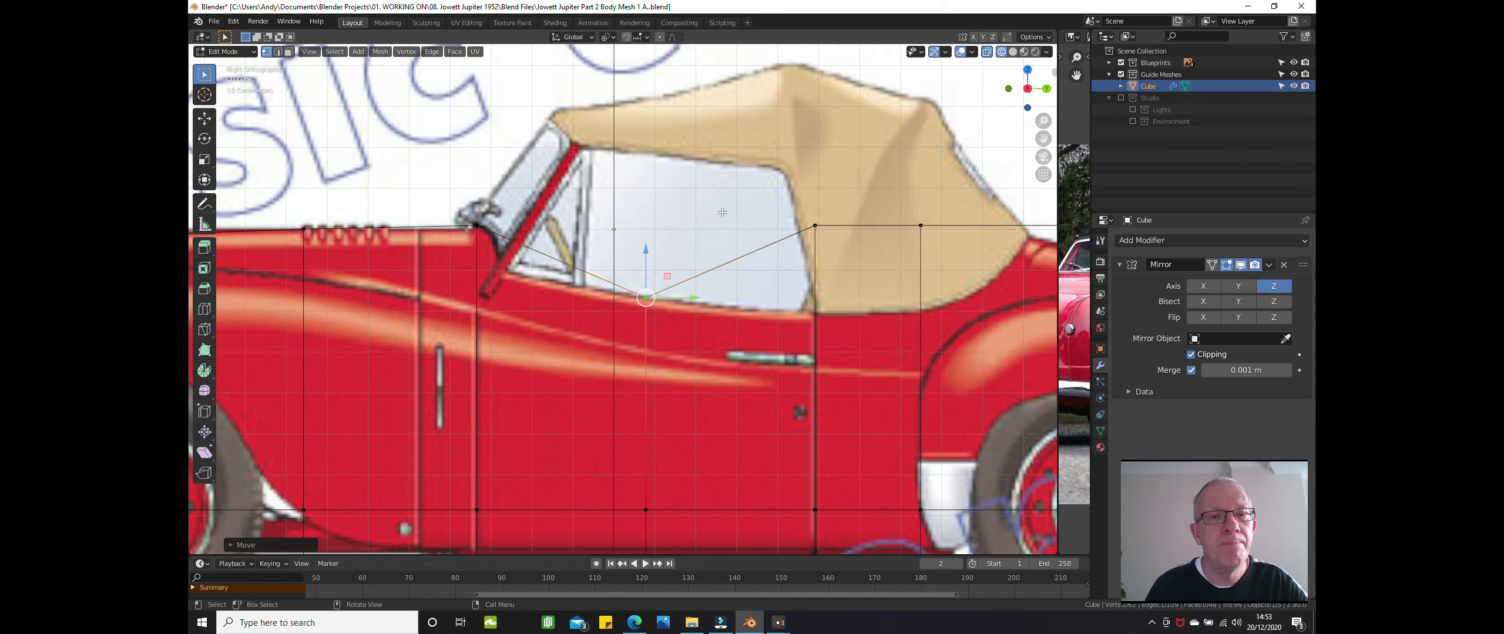
scroll(544, 311, down, 1)
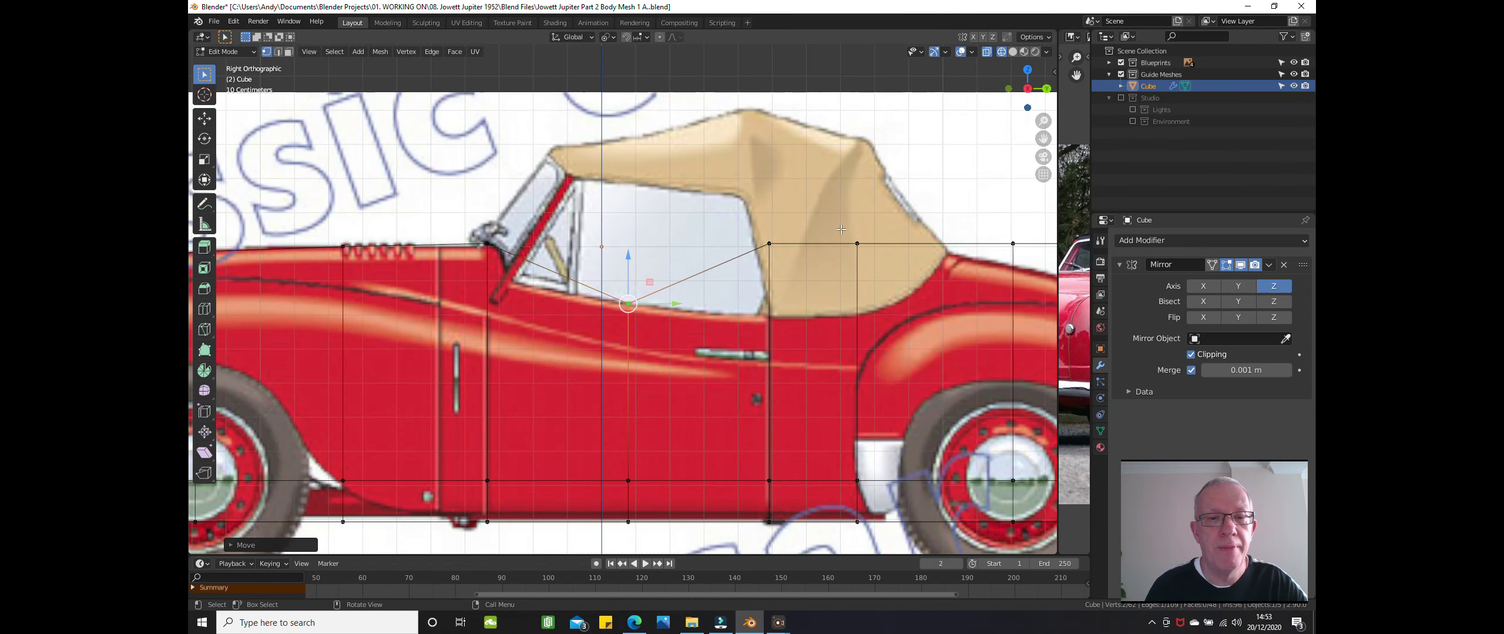
click(378, 179)
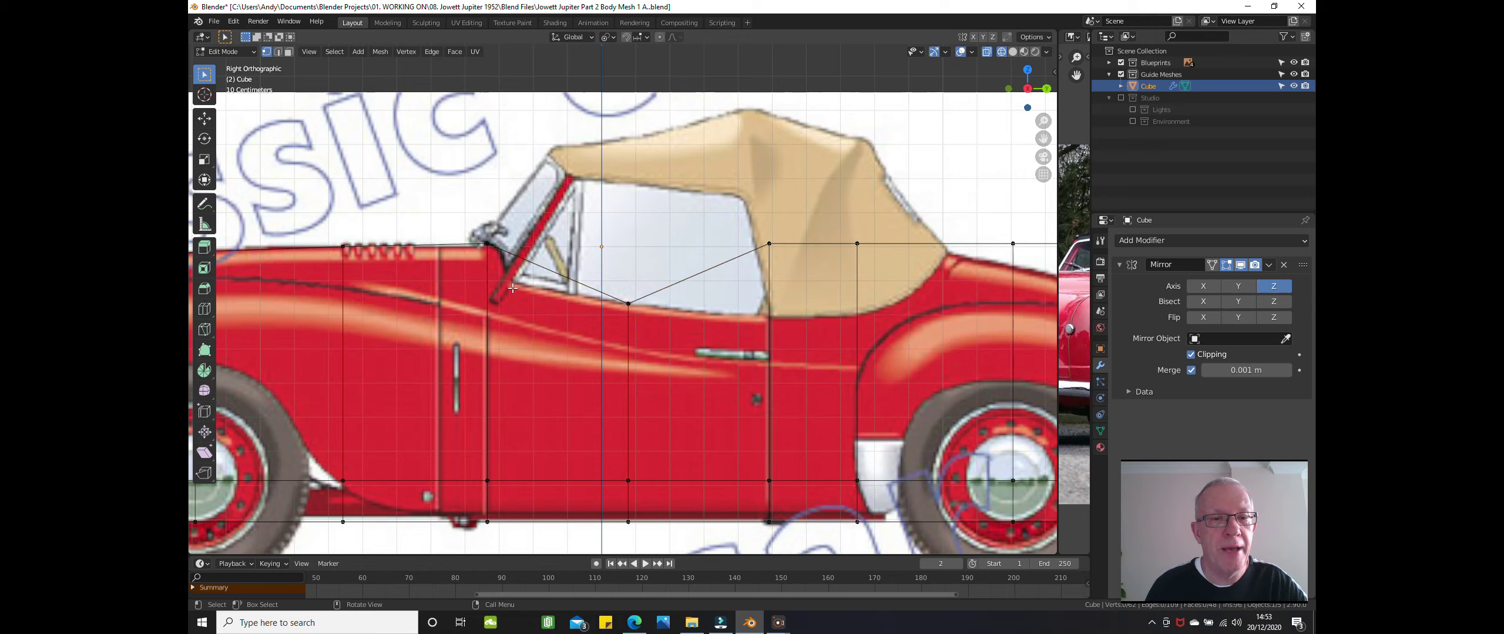
- Add a centred vertical loop cut between the door's front edge and its middle loop
key(ctrl+r)
click(546, 280)
right_click(546, 280)
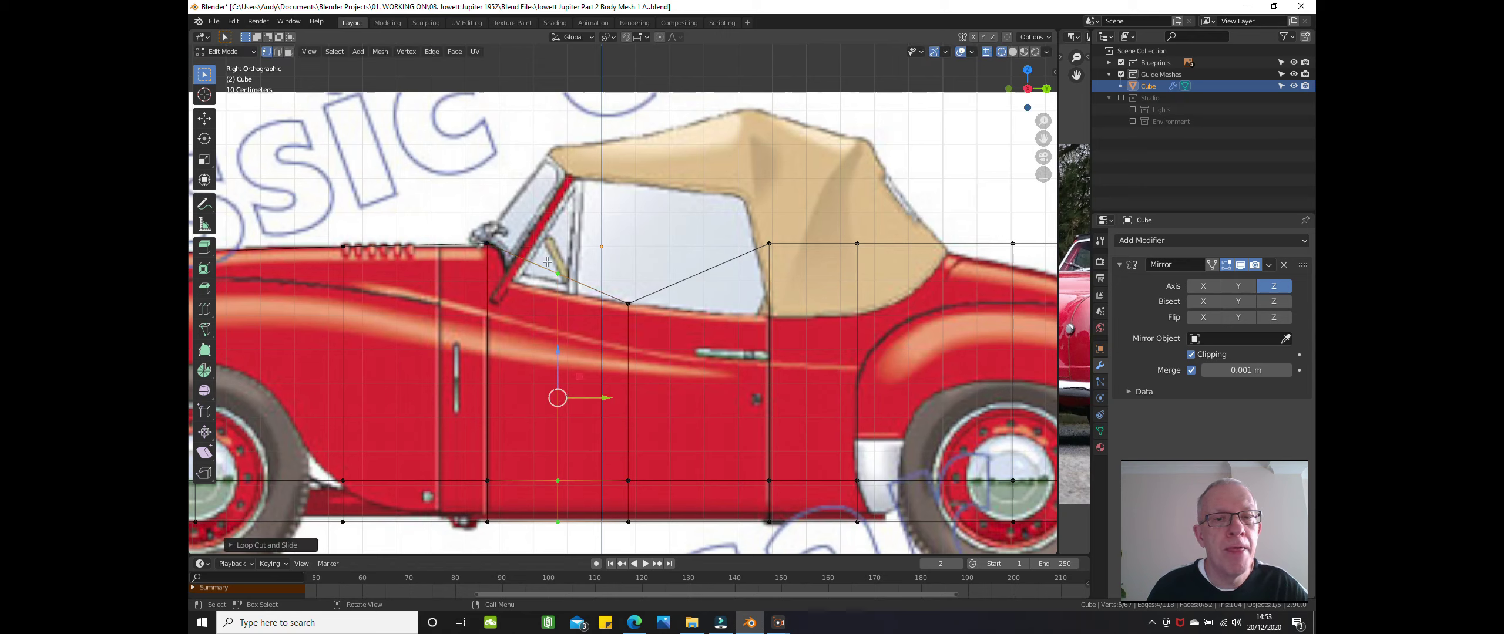
click(570, 238)
- Lower the top vertices of the new door loop vertically to the bottom edge of the side window
key(b)
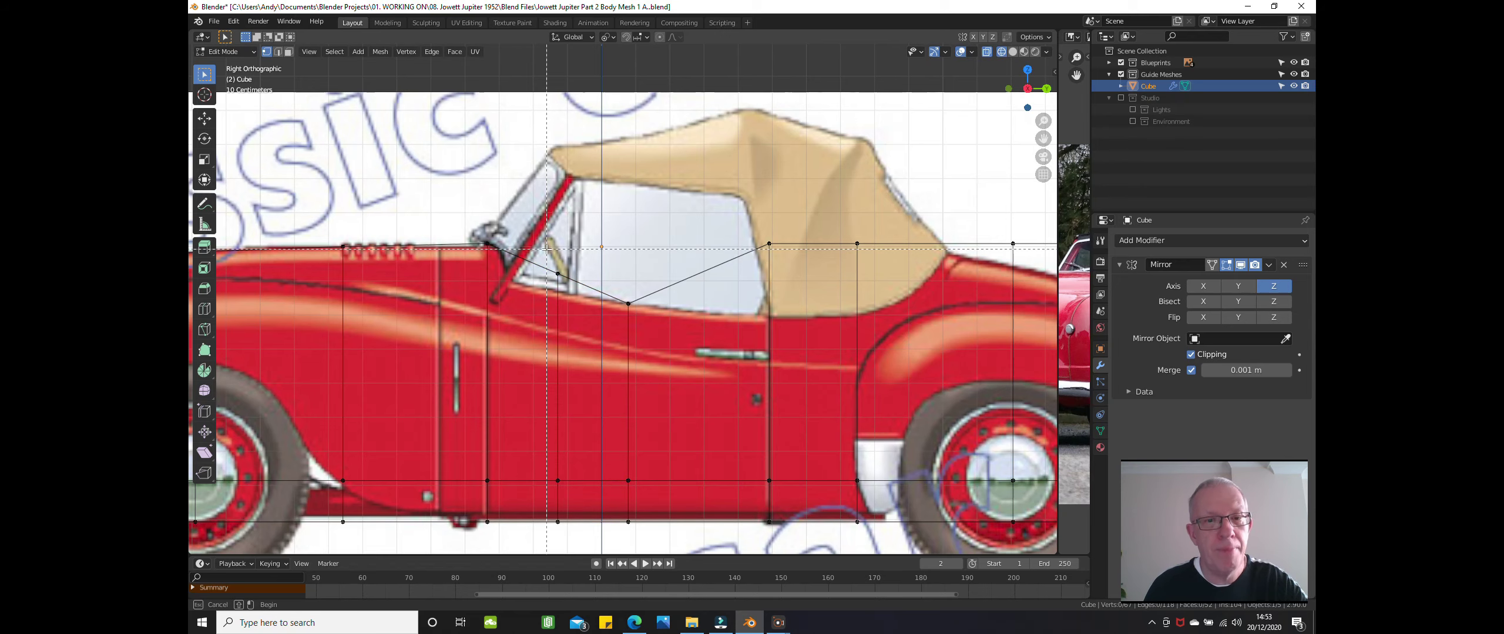
drag(546, 249, 563, 280)
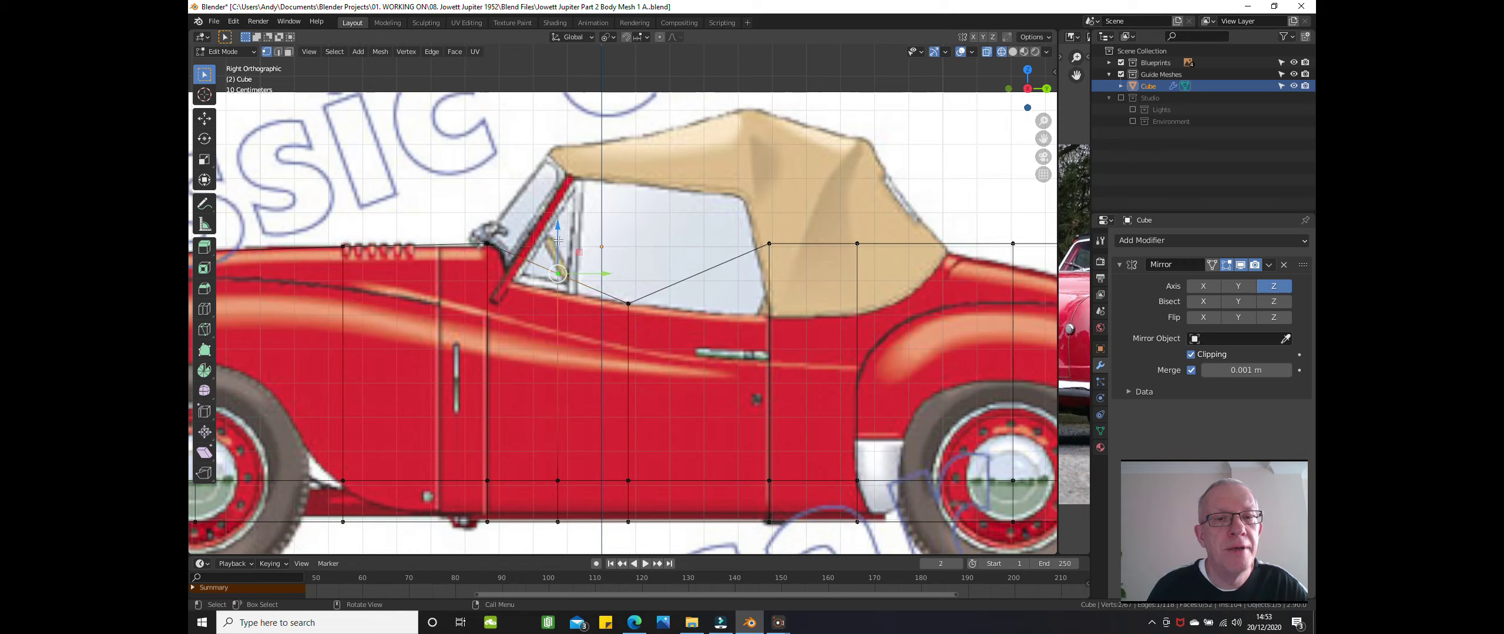
key(g)
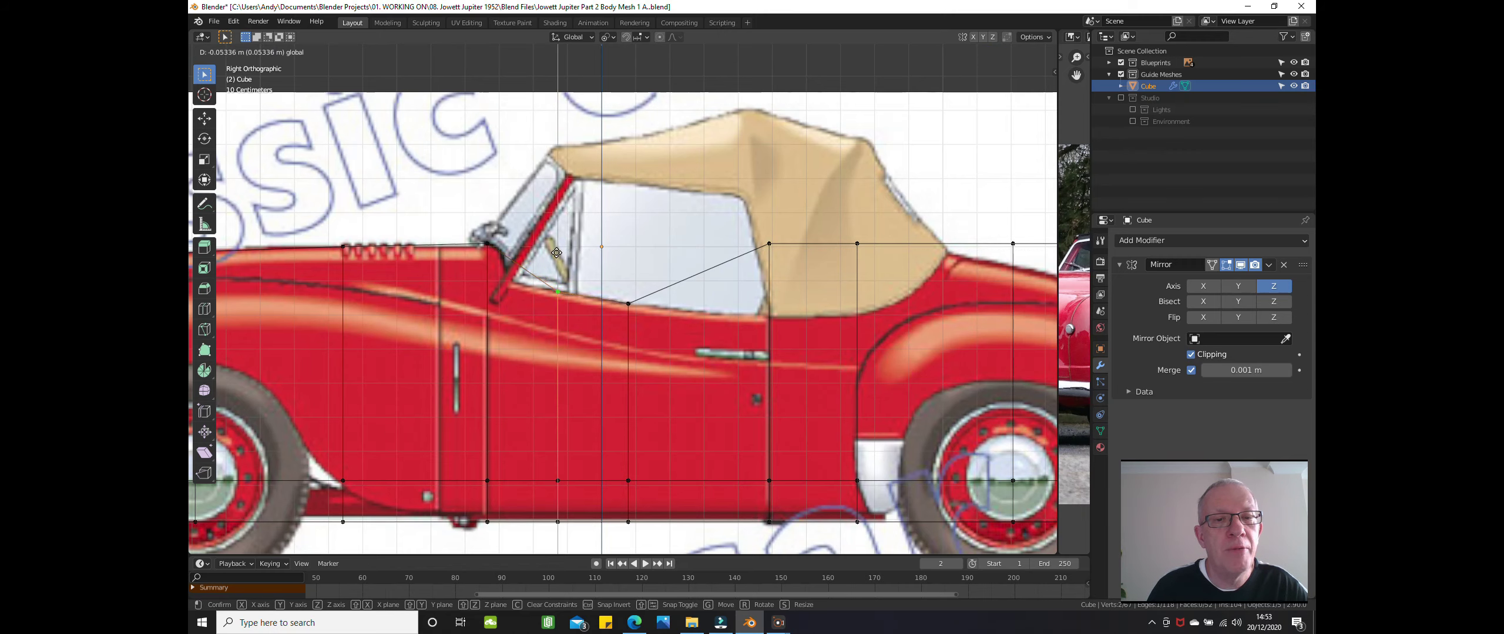
click(556, 252)
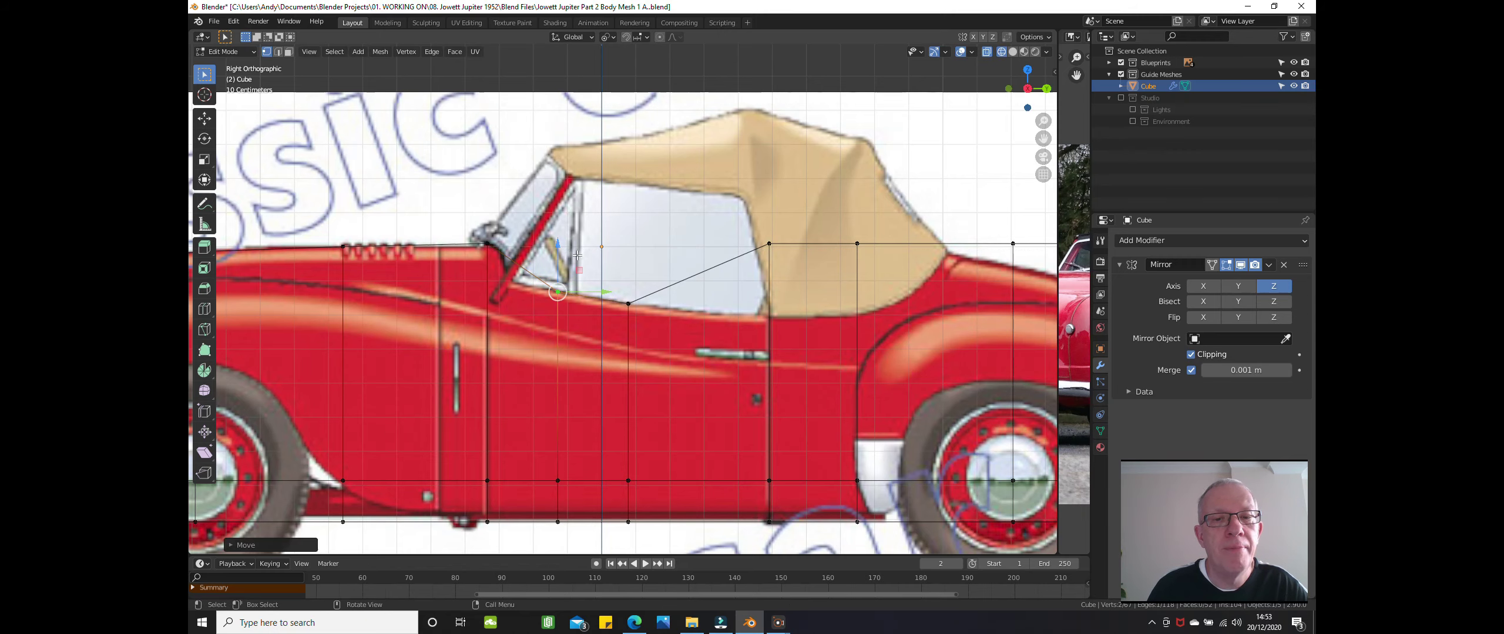
click(790, 196)
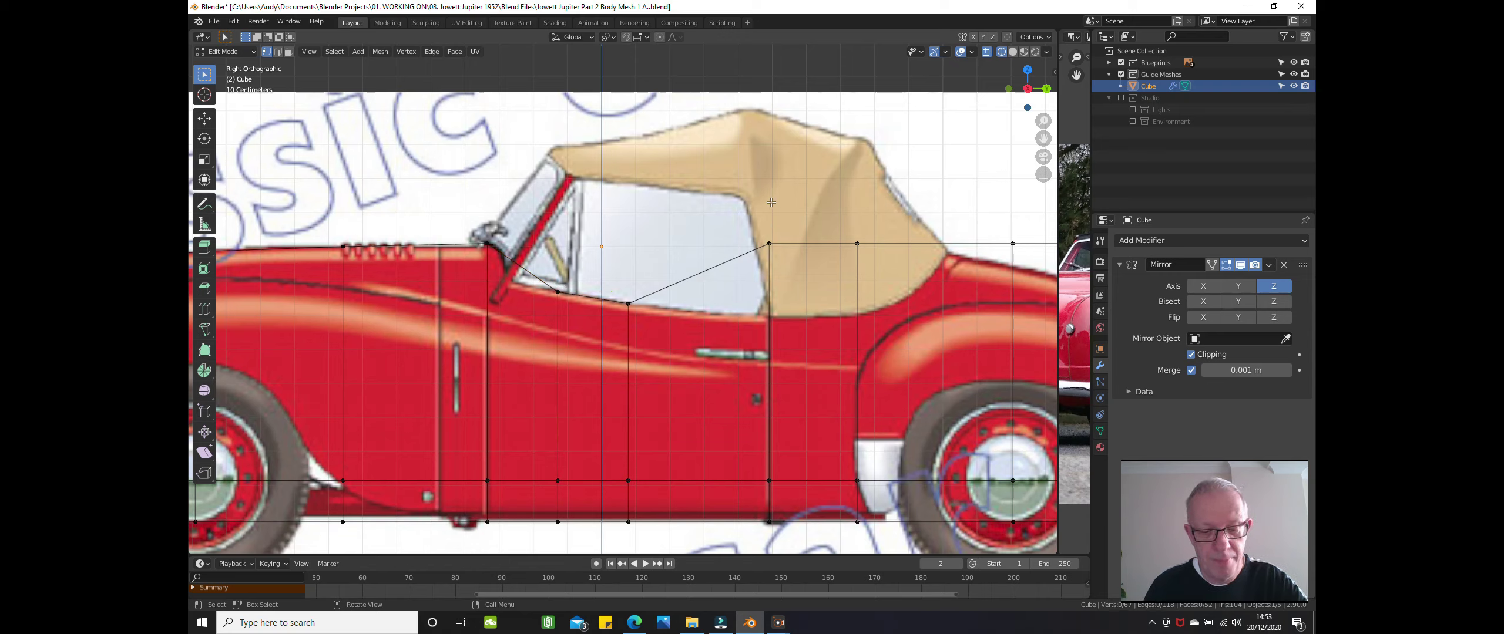
- Lower the top vertices at the door's rear edge and at the rear wing's front edge to the soft top's lower edge
click(783, 268)
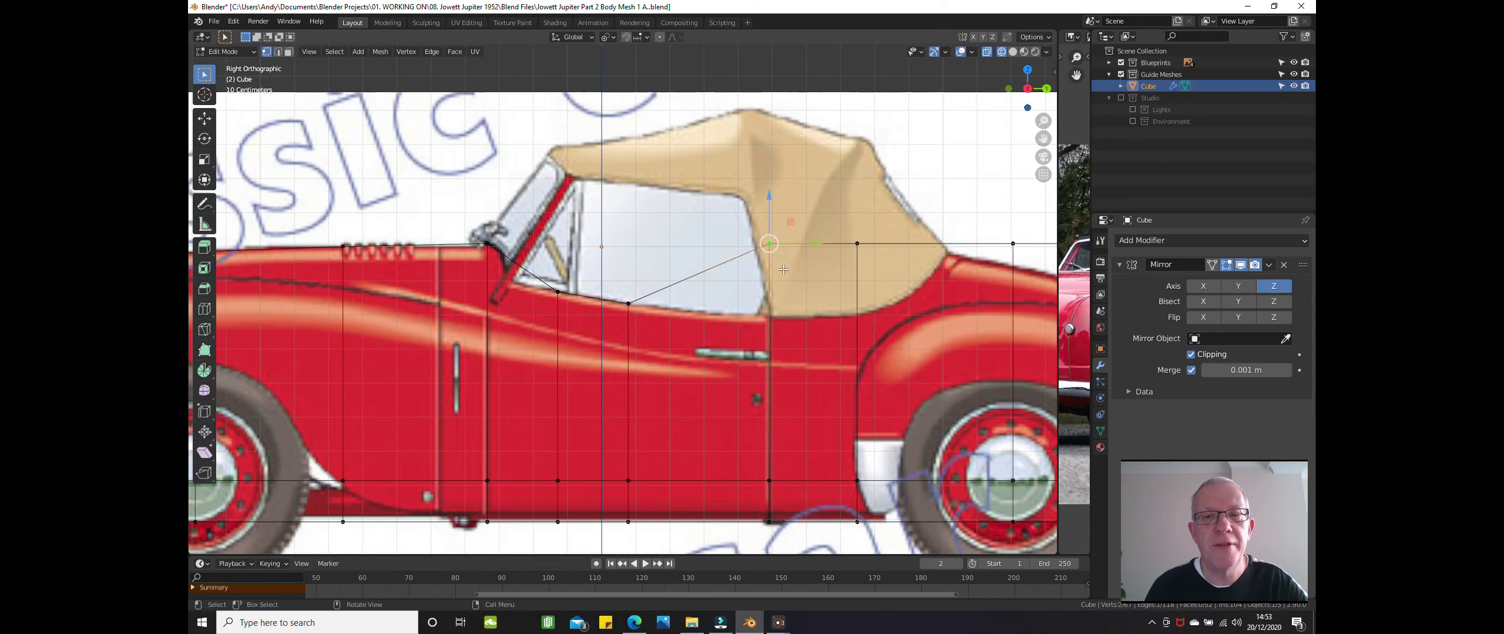
drag(769, 203, 768, 277)
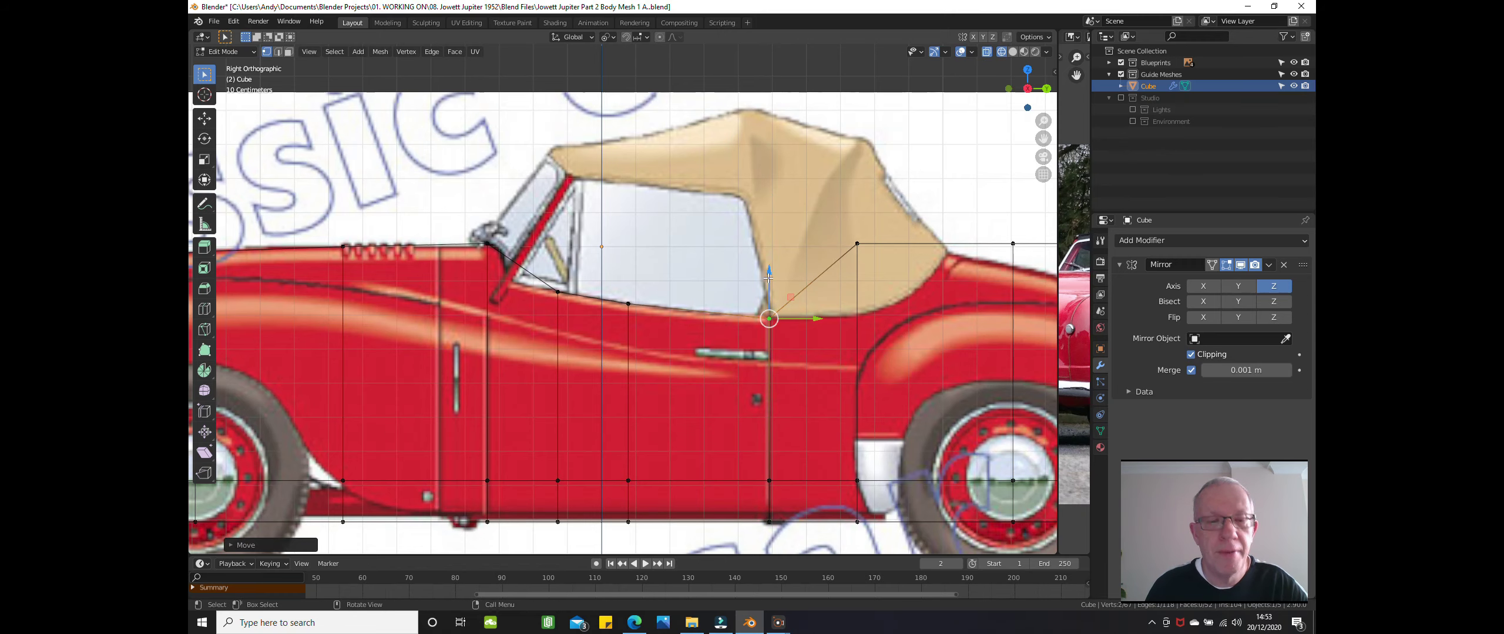
click(811, 199)
shift+middle_drag(802, 201, 577, 223)
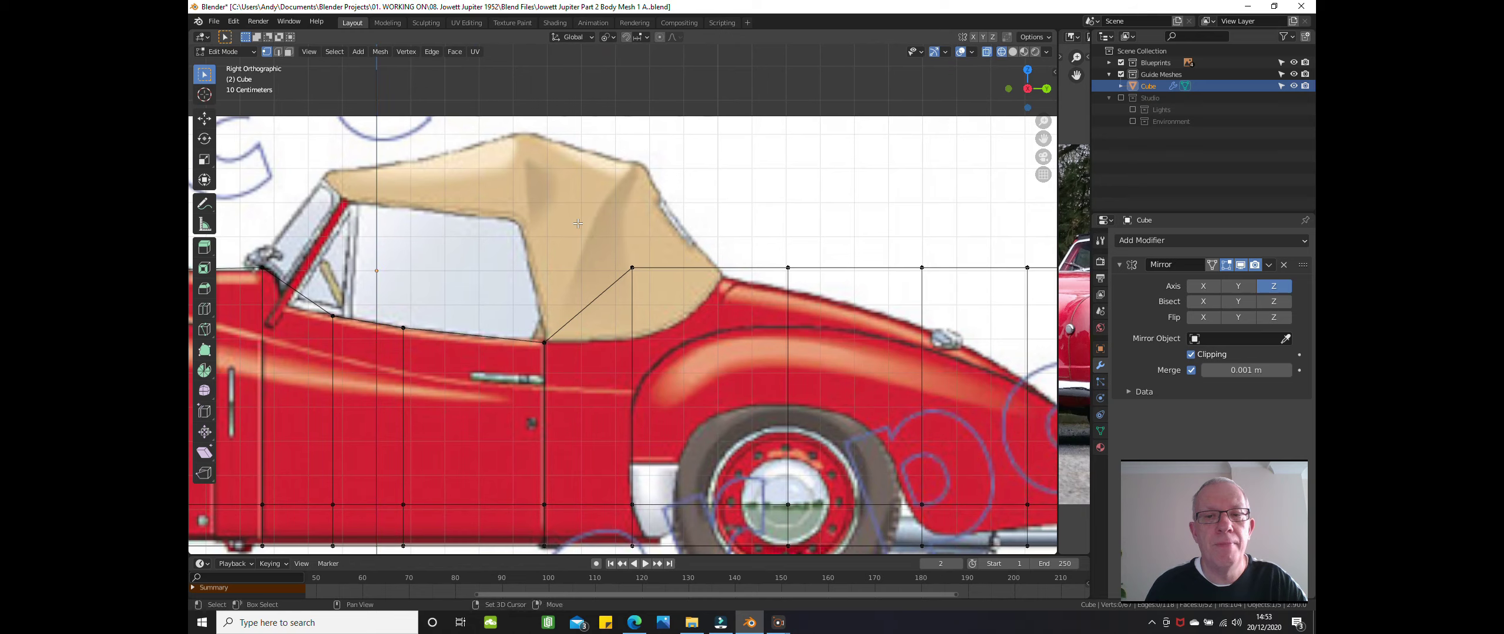
drag(605, 291, 625, 265)
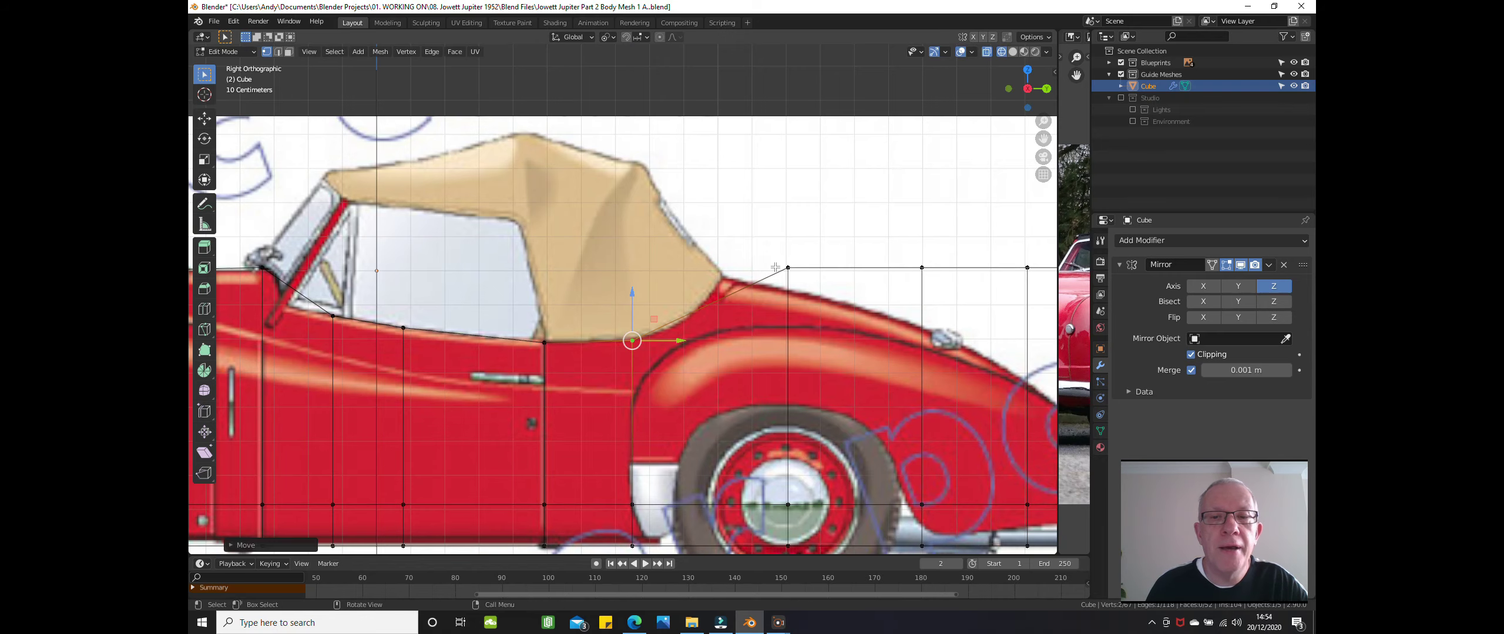
- Lower the top vertices above the rear wheel's centre vertically to the tail's upper outline
click(800, 221)
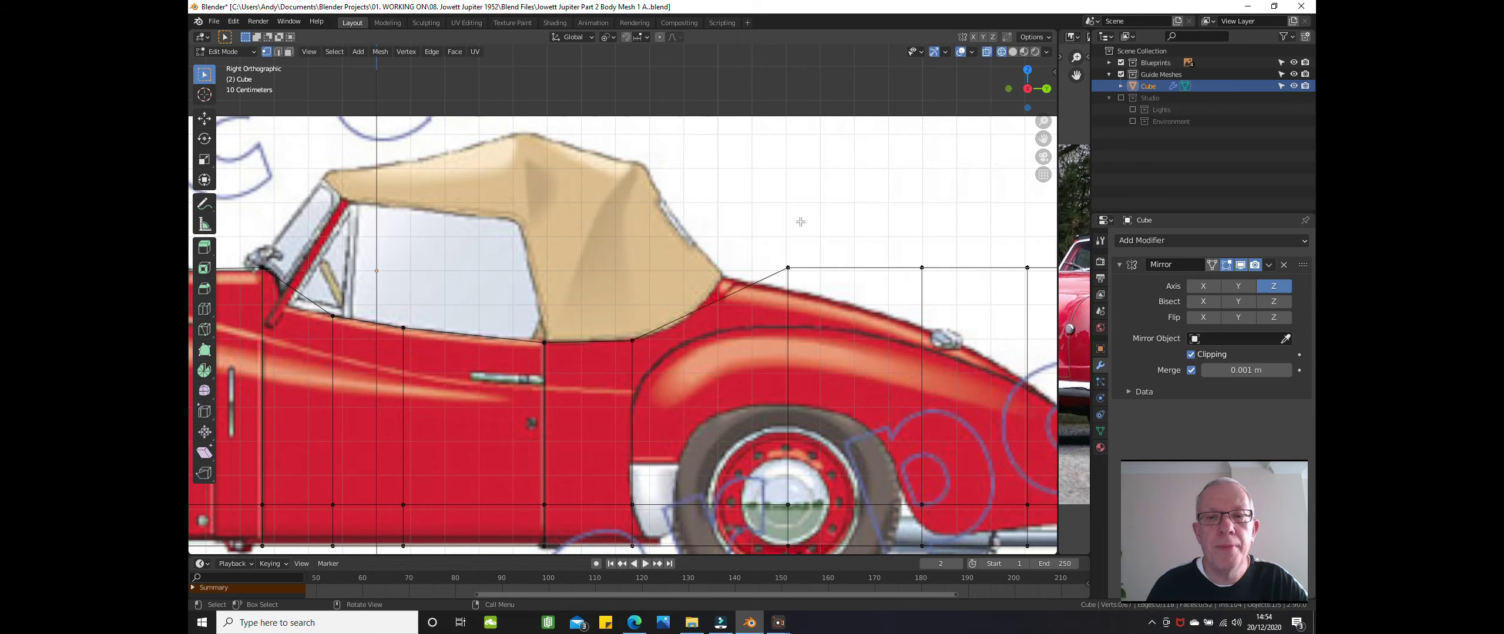
key(b)
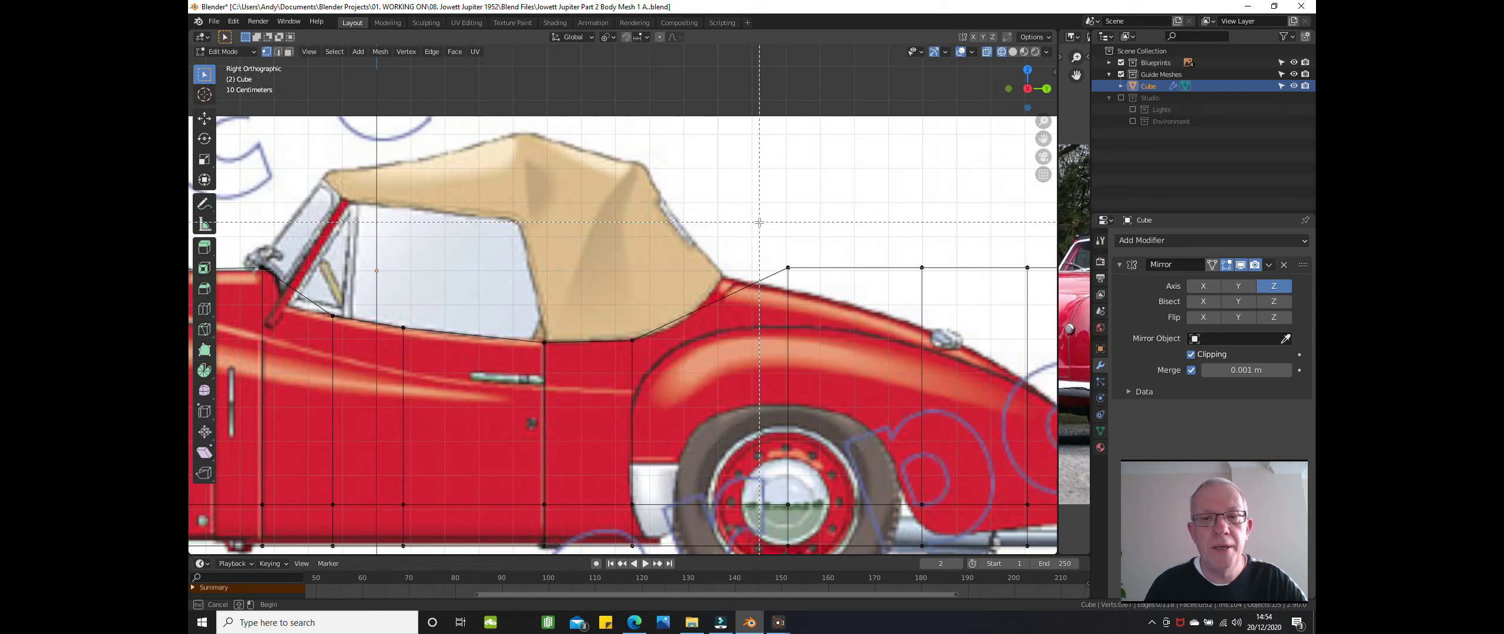
drag(760, 222, 805, 291)
key(g)
key(z)
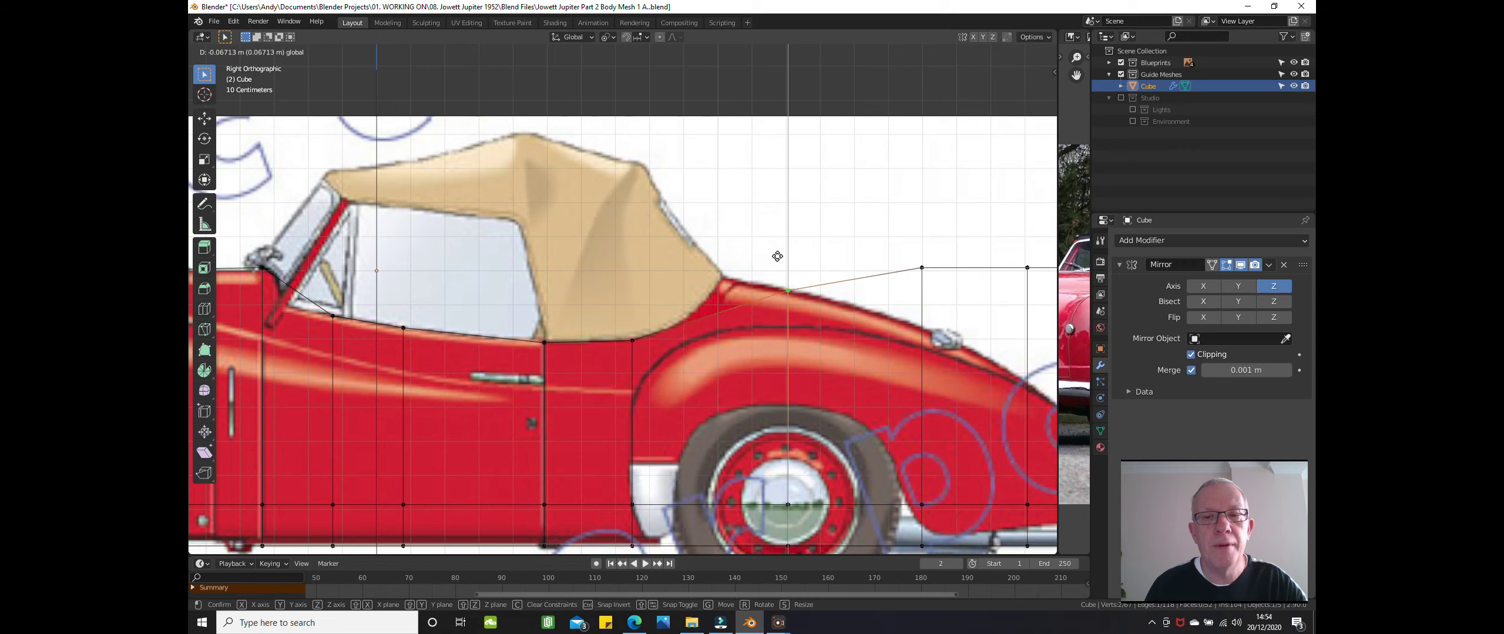
click(777, 253)
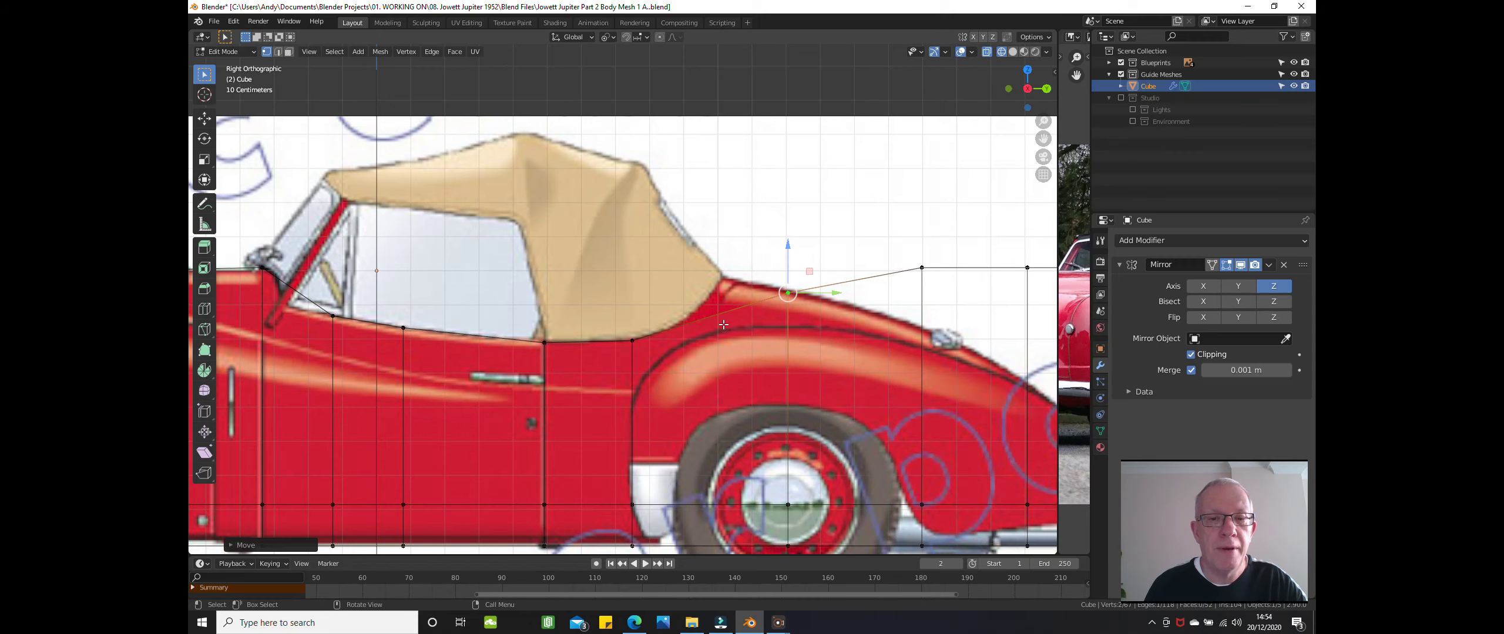
- Add a centred vertical loop cut between the rear wing's front edge and the rear wheel's centre
key(ctrl+r)
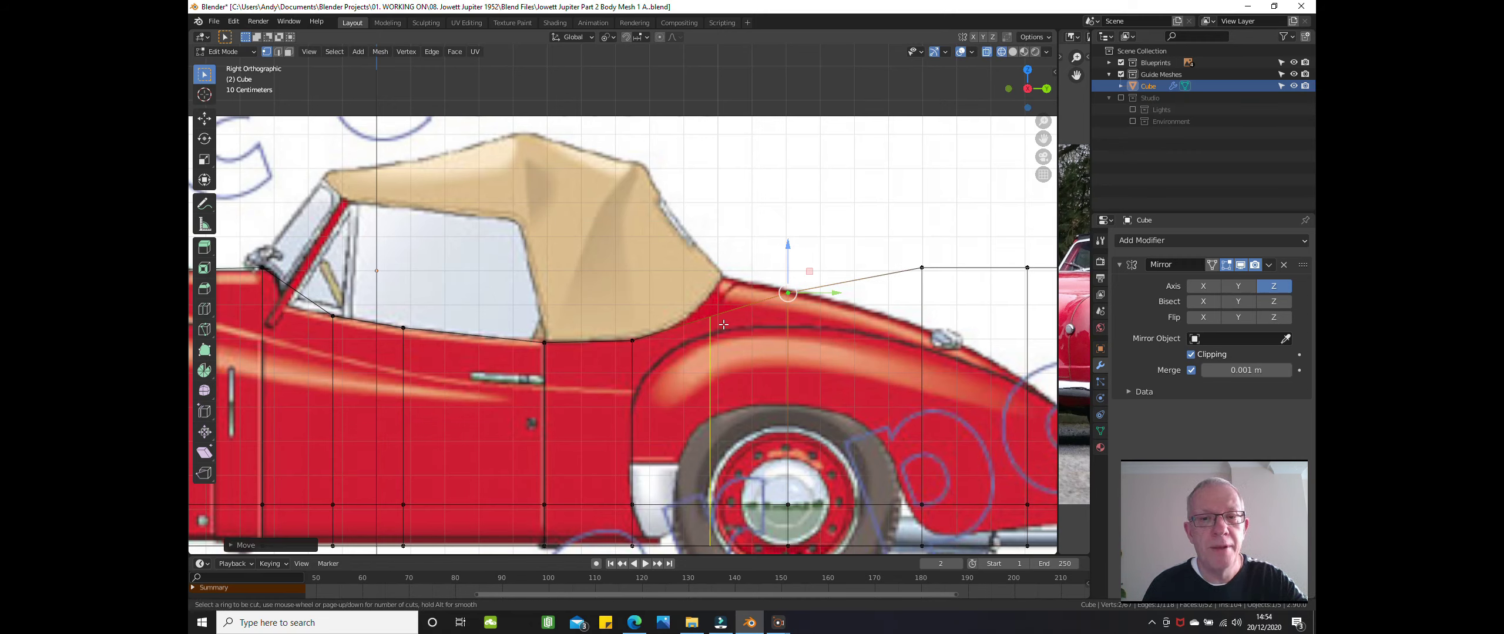
click(723, 324)
right_click(724, 324)
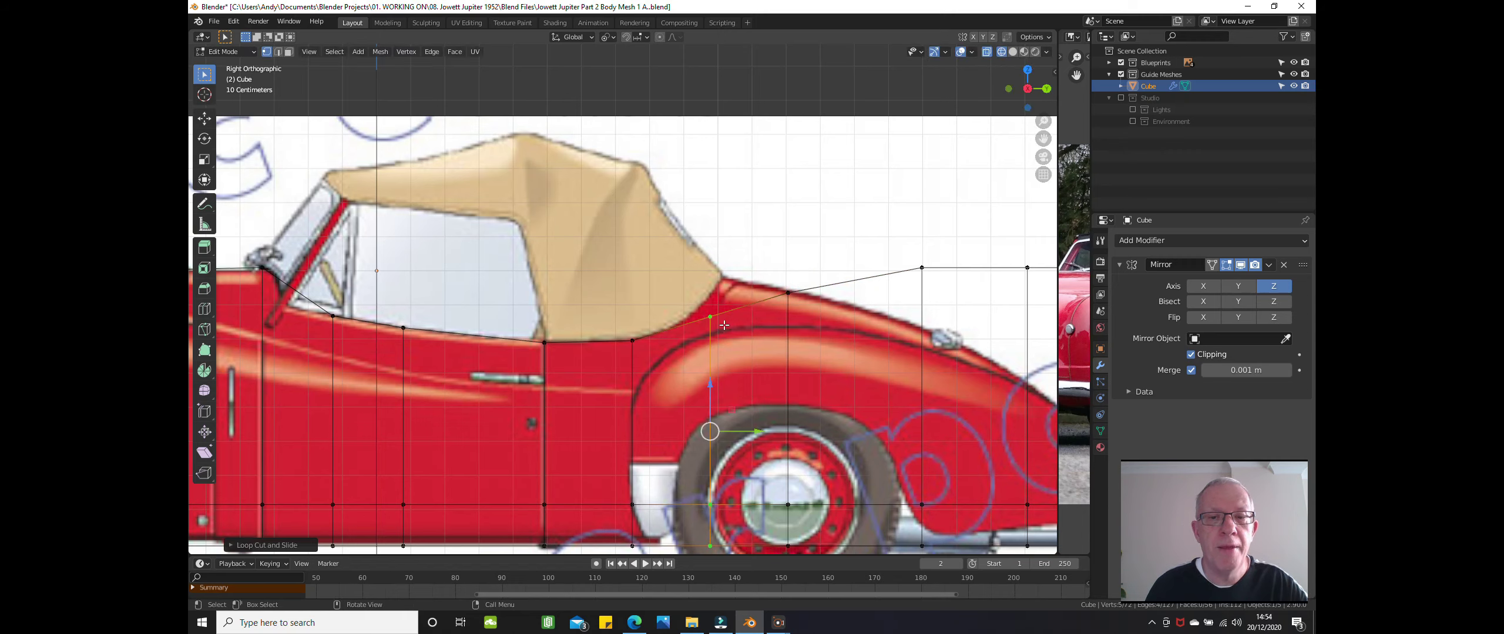
- Raise the top vertices of the new loop to the height of the soft top's rear base, and deselect them
click(777, 227)
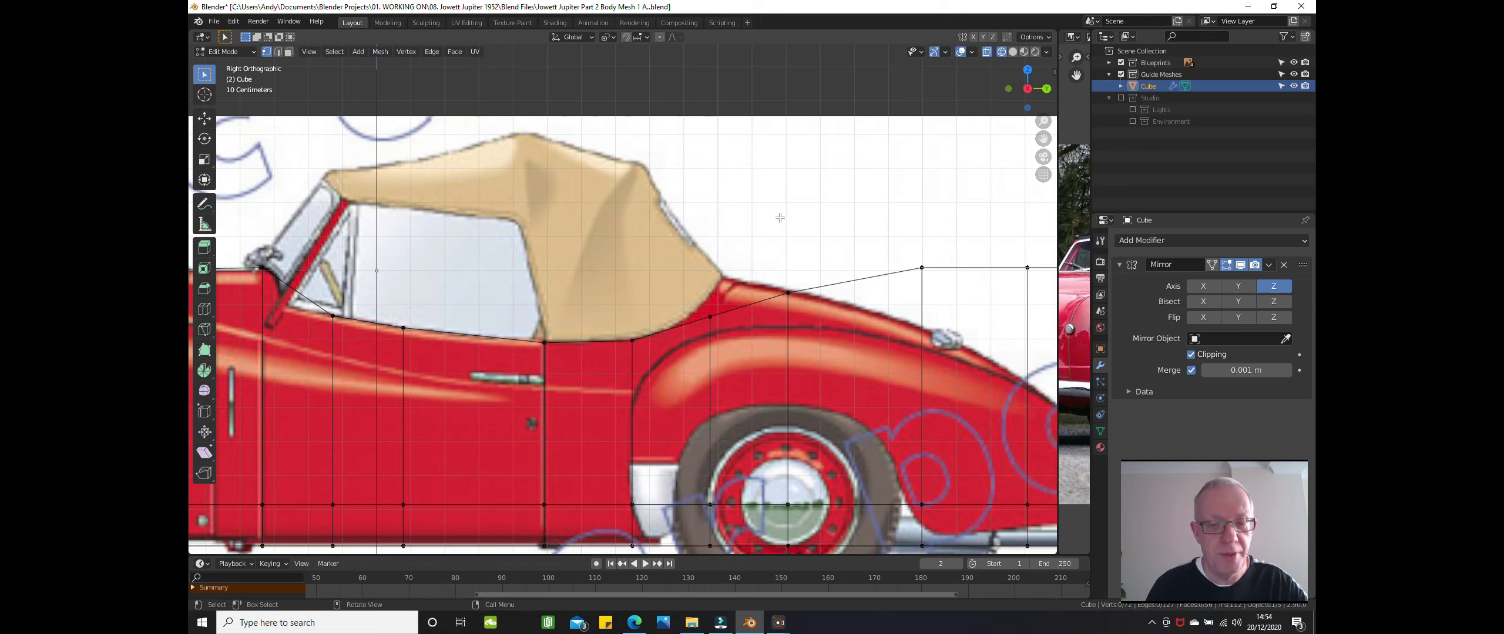
key(b)
drag(678, 258, 744, 357)
drag(713, 271, 707, 230)
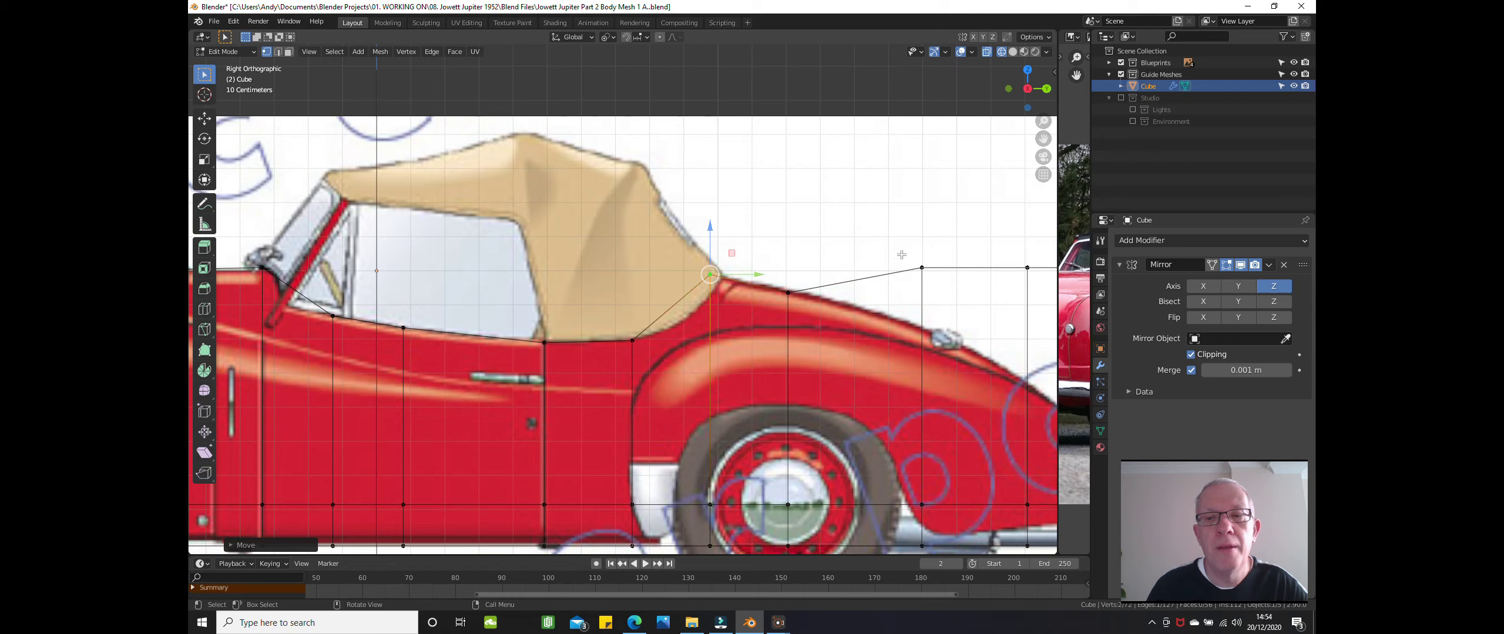
click(866, 217)
- Lower the top vertices of the two loops behind the rear wheel to the sloping tail outline, and deselect them
shift+middle_drag(867, 218, 580, 240)
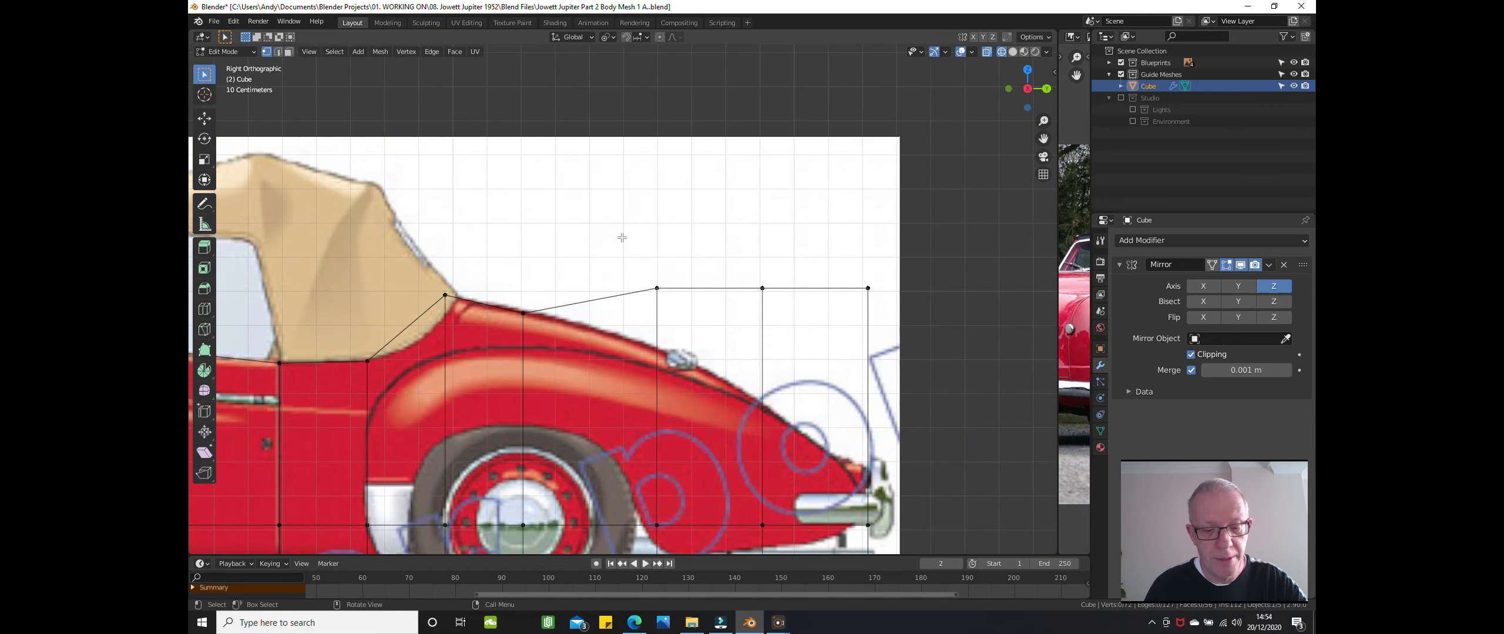
click(656, 289)
drag(657, 263, 652, 319)
click(715, 257)
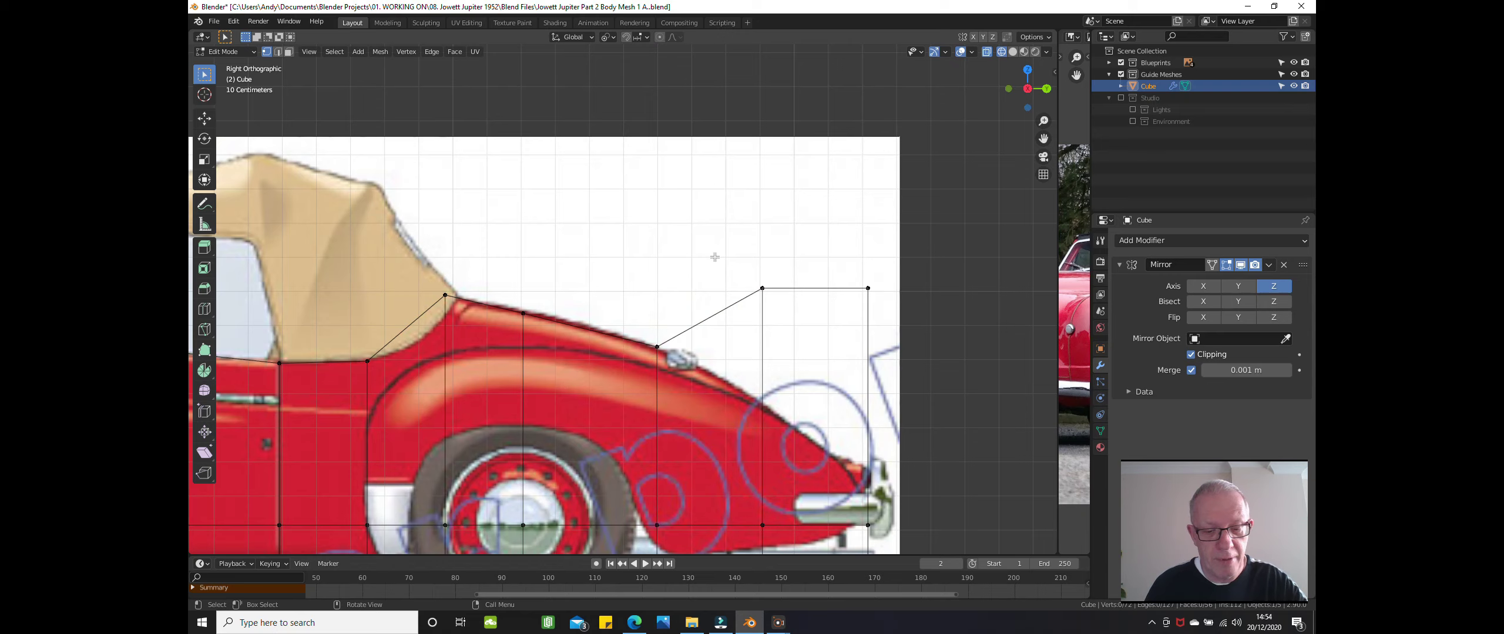
drag(714, 258, 774, 325)
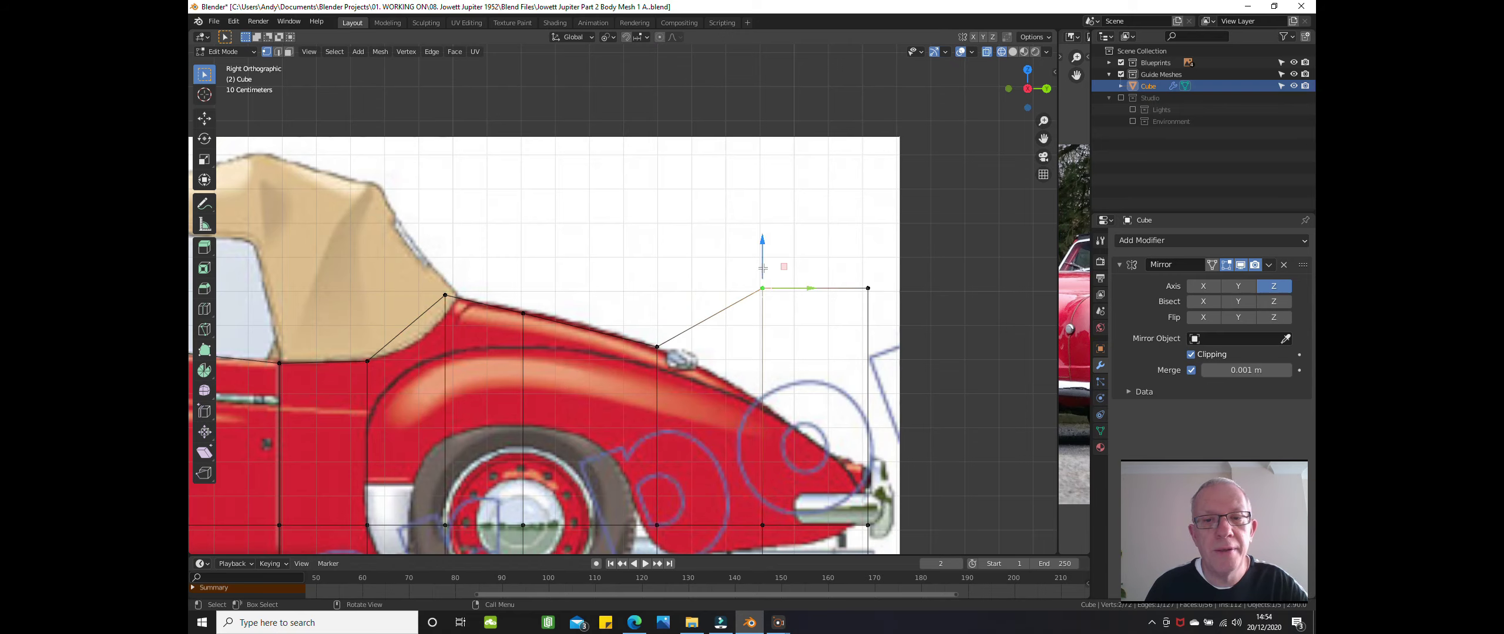
drag(762, 268, 751, 365)
click(816, 277)
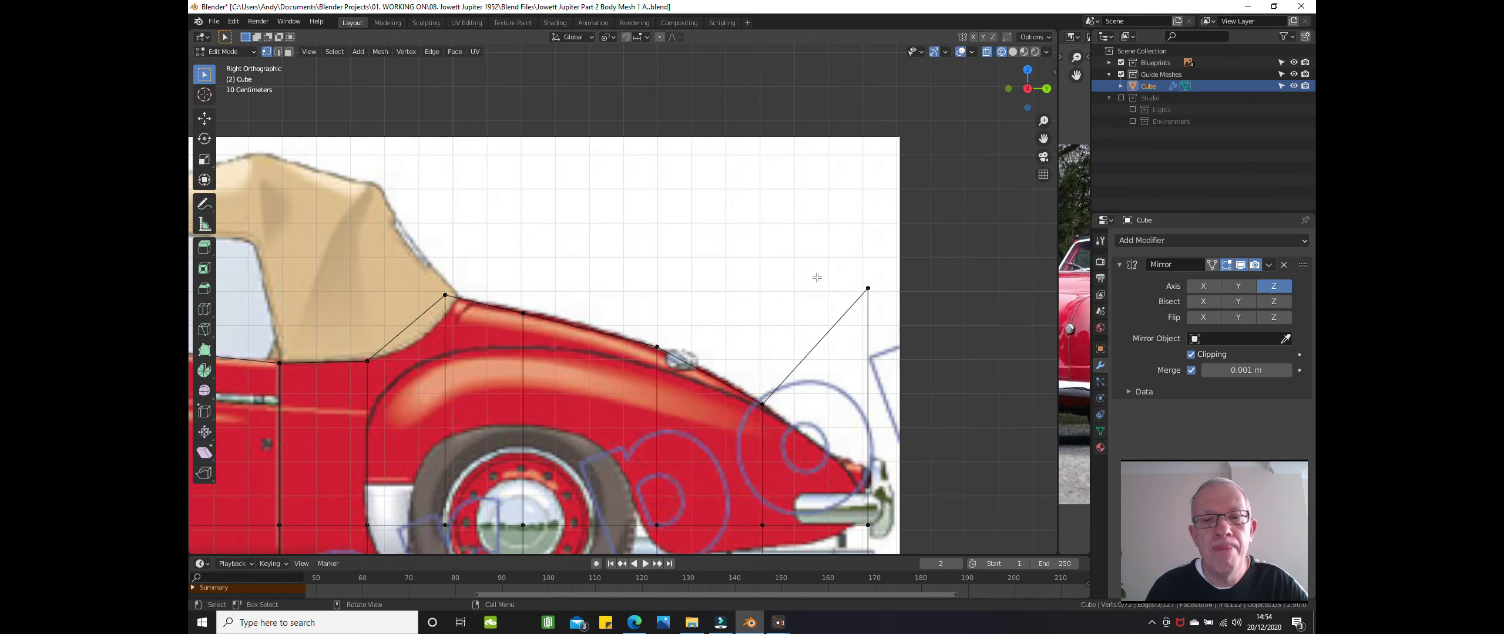
- Lower the top vertices at the mesh's rear end to the tail's tip by the rear bumper
shift+middle_drag(815, 278, 652, 241)
key(b)
drag(699, 226, 735, 272)
drag(725, 210, 701, 421)
scroll(715, 370, down, 1)
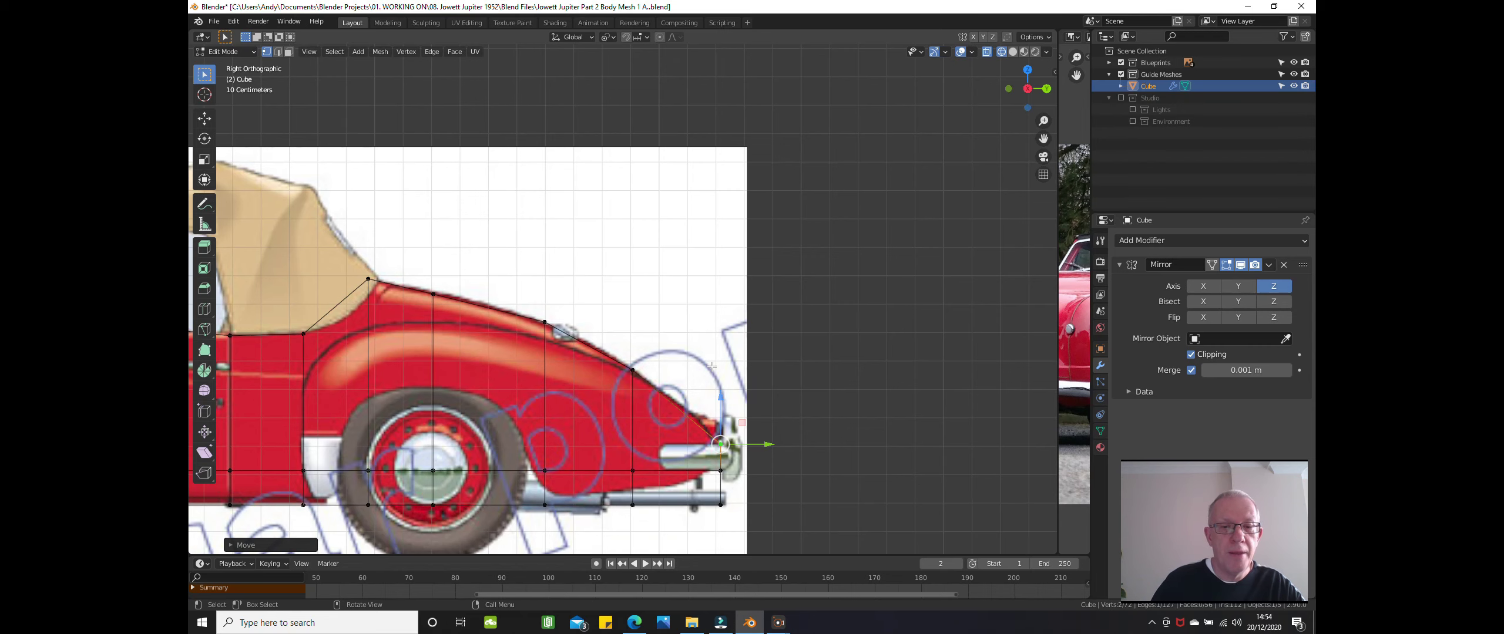
- Raise the bottom vertices of the two loops behind the rear wheel to the tail's lower body edge, and deselect them
scroll(711, 367, up, 1)
shift+middle_drag(586, 399, 693, 237)
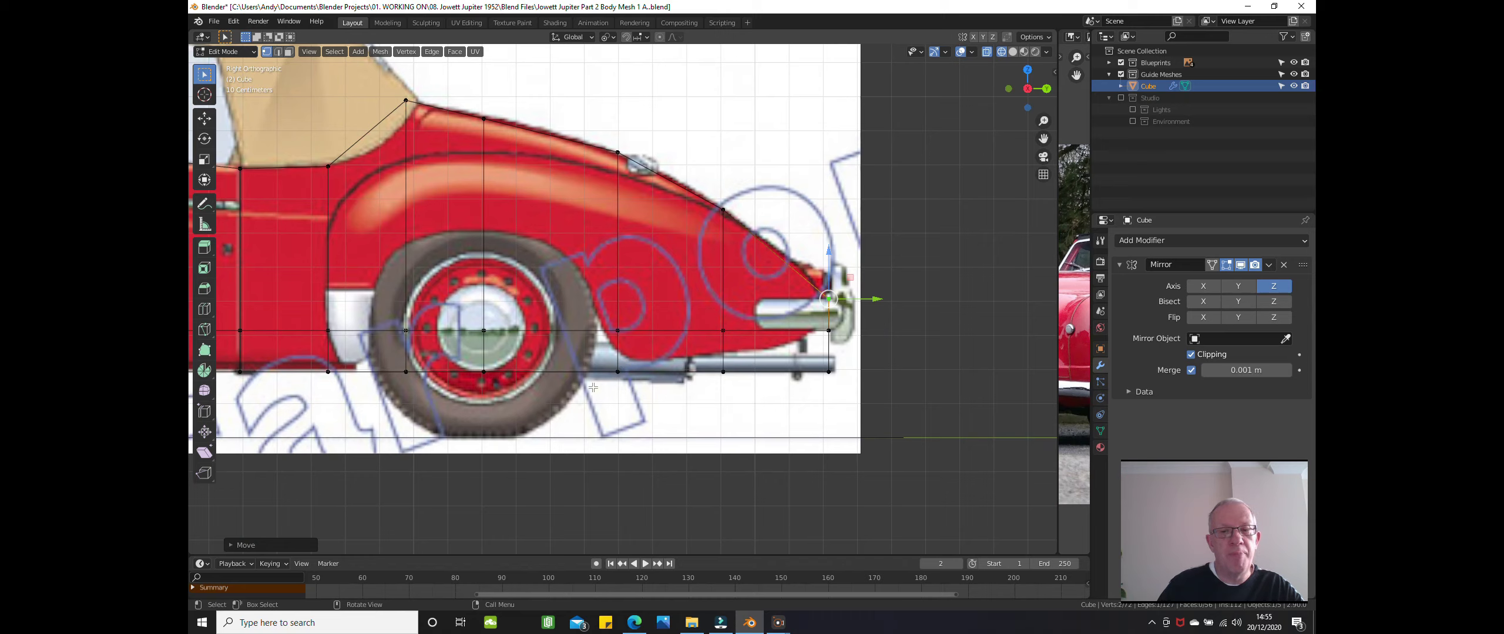
click(619, 450)
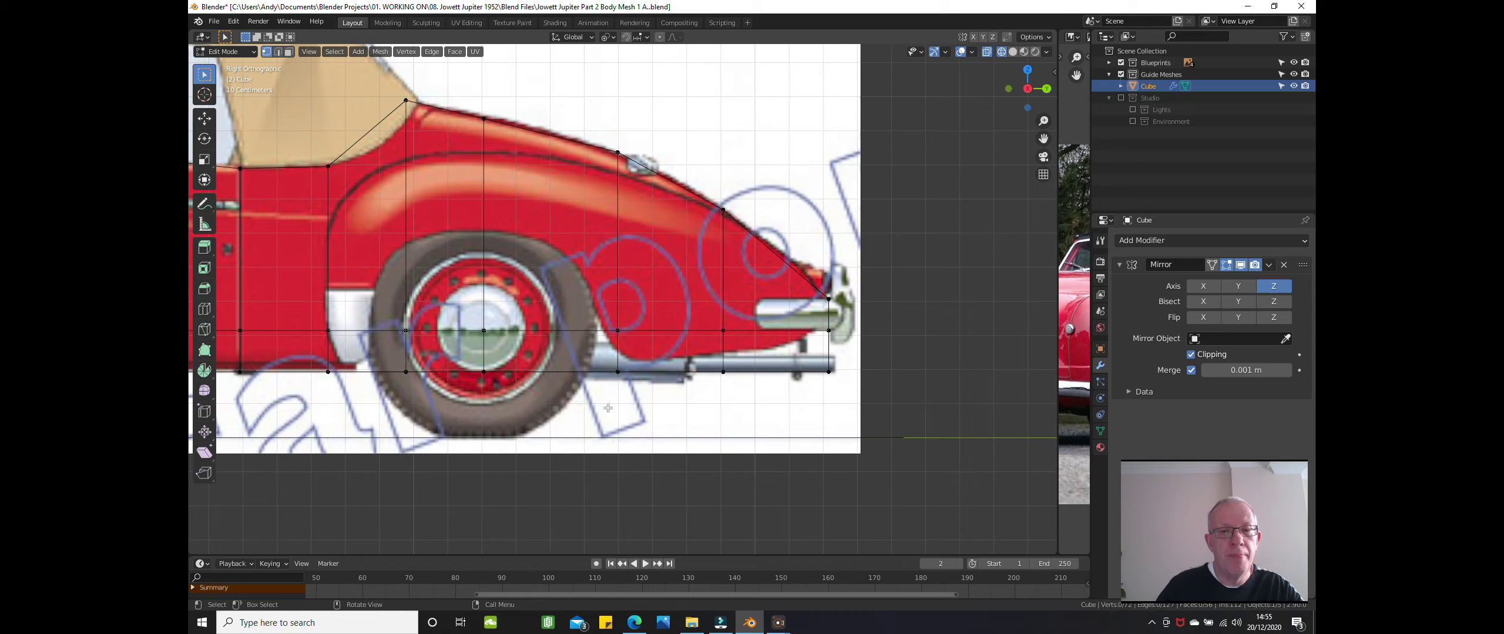
click(613, 359)
drag(619, 333, 618, 321)
click(718, 421)
key(b)
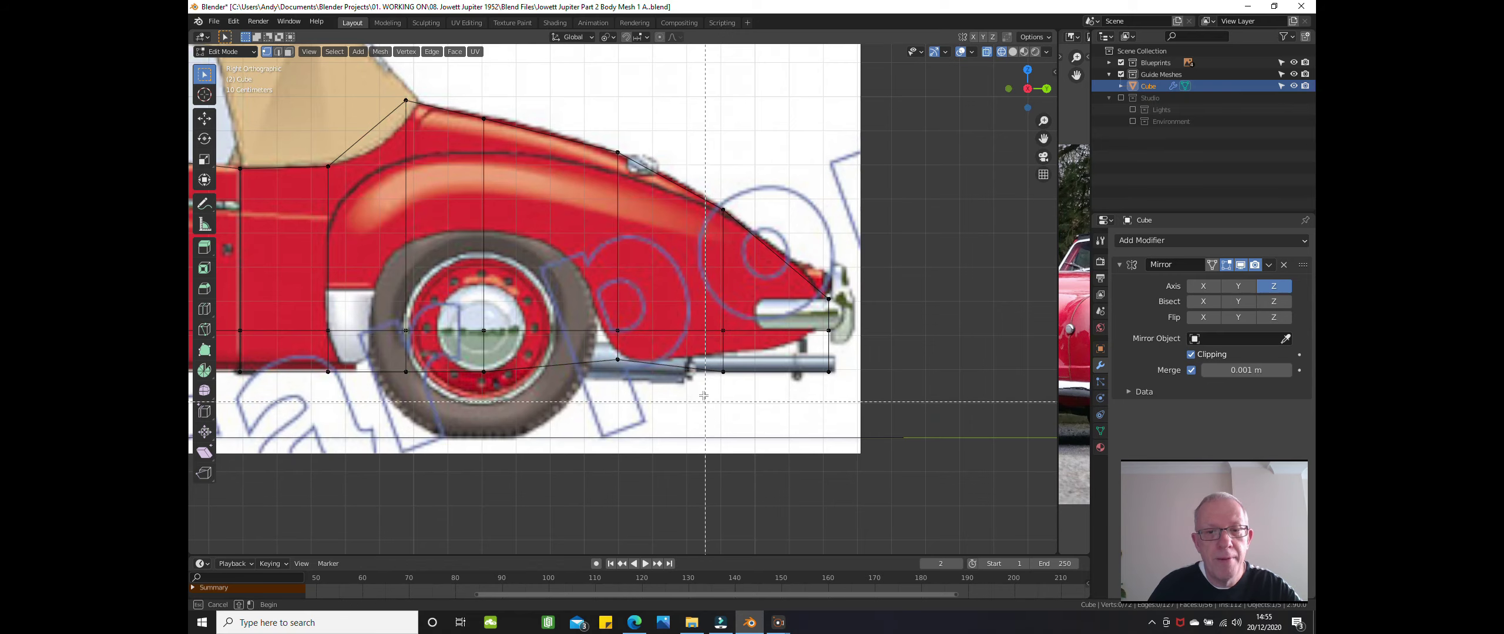
drag(704, 352, 728, 379)
drag(723, 324, 720, 306)
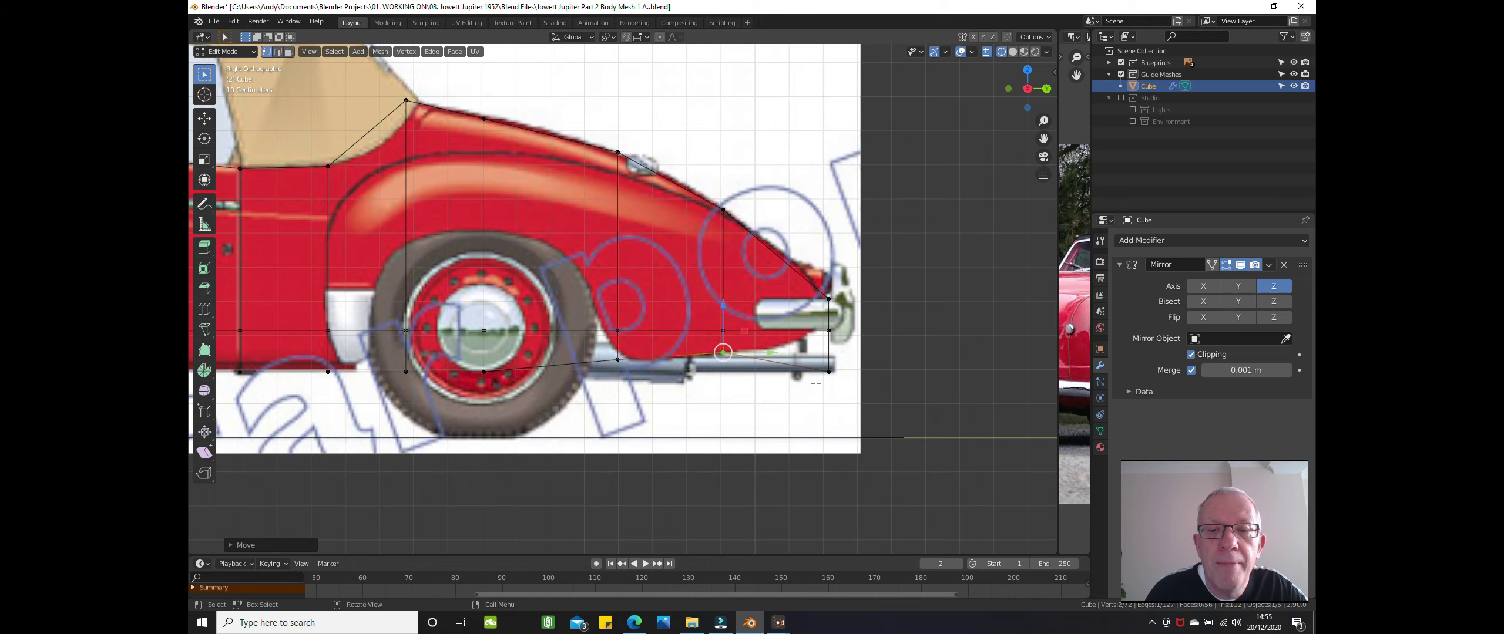
click(816, 383)
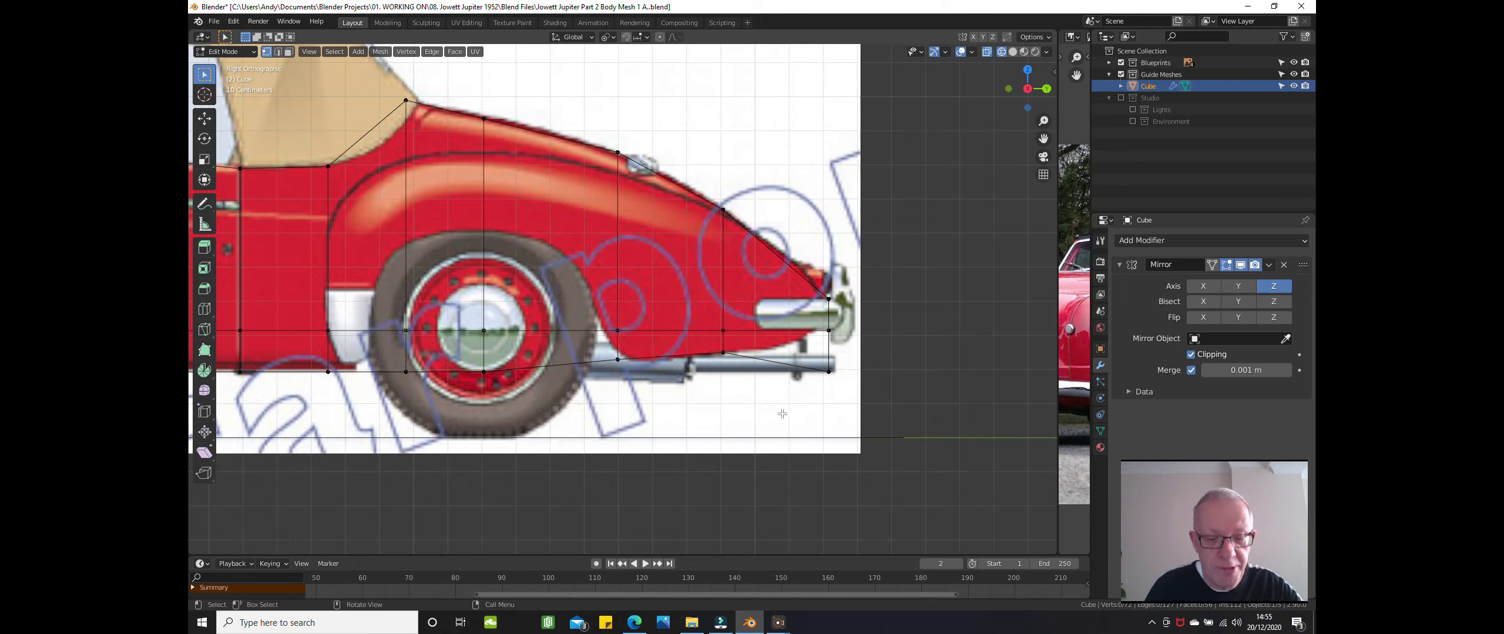
- Raise the bottom vertices at the mesh's rear end to the body's lower edge and shift them slightly forward
click(828, 371)
drag(829, 331, 825, 300)
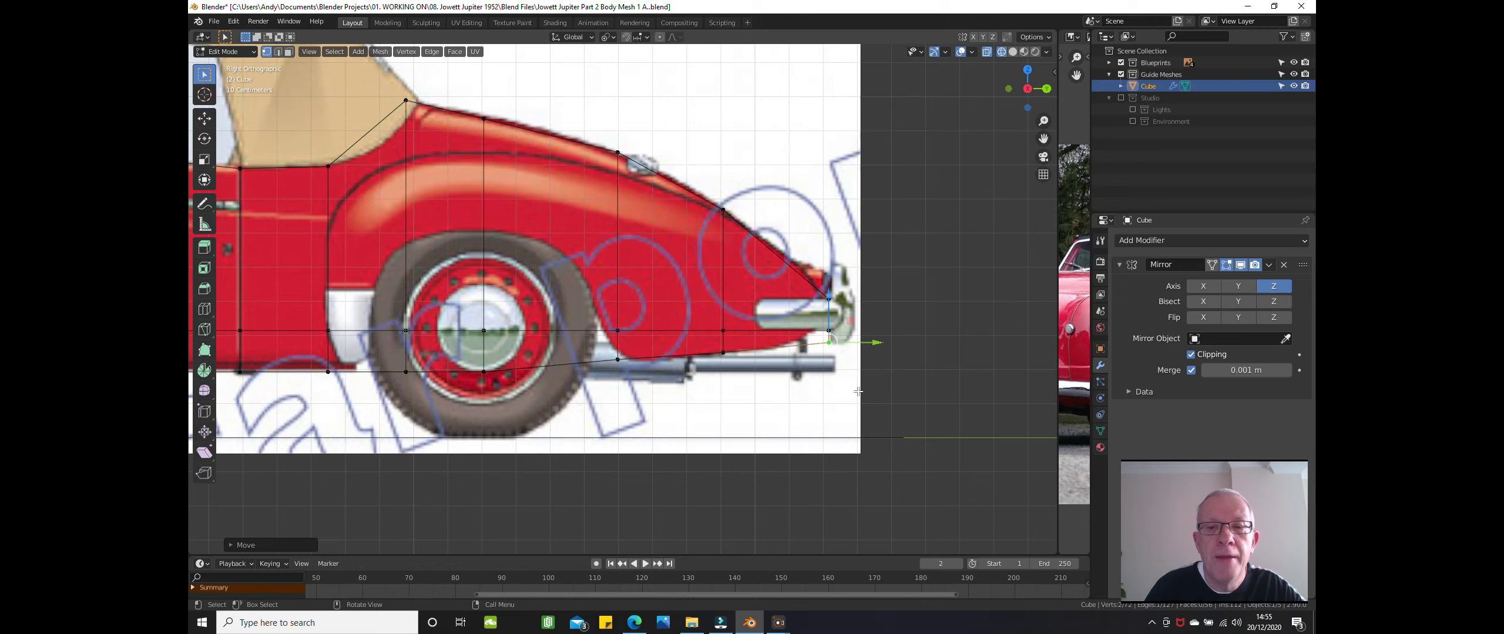
drag(870, 337, 839, 340)
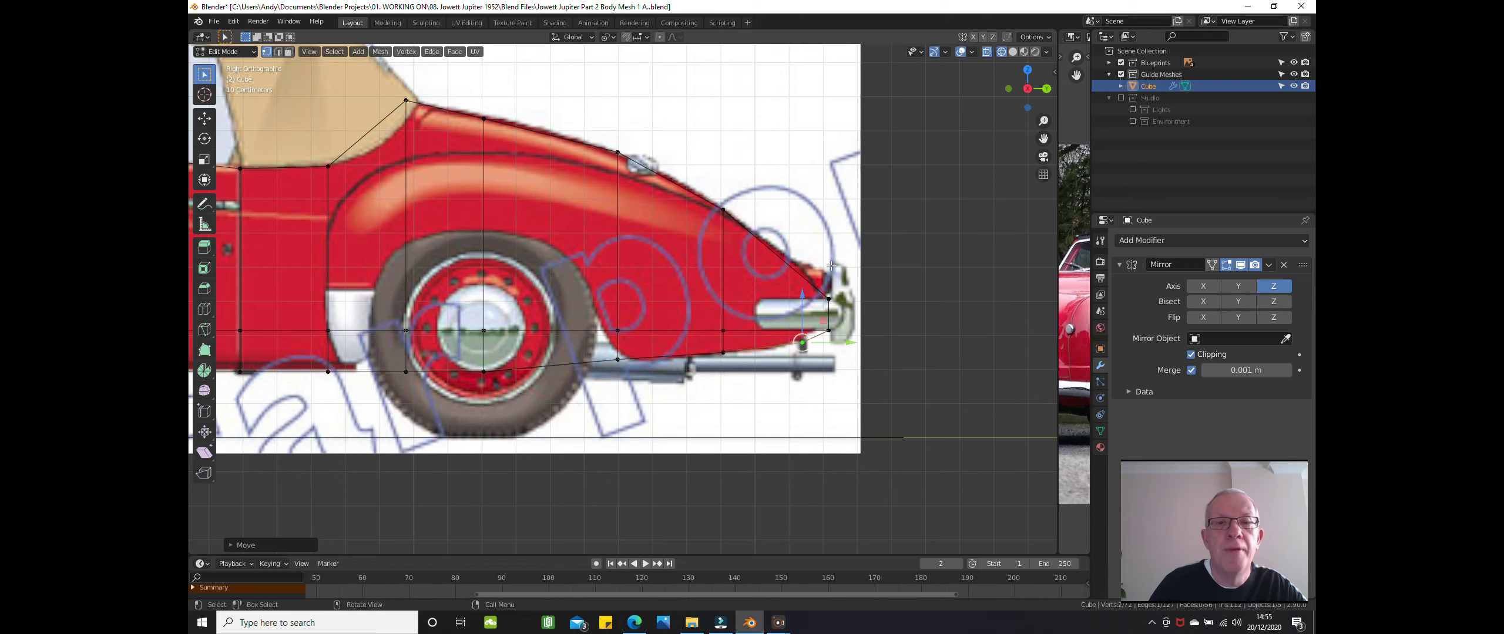
- Shift the top vertices at the soft top's rear base slightly rearward to meet the body's upper corner
click(483, 119)
key(alt+a)
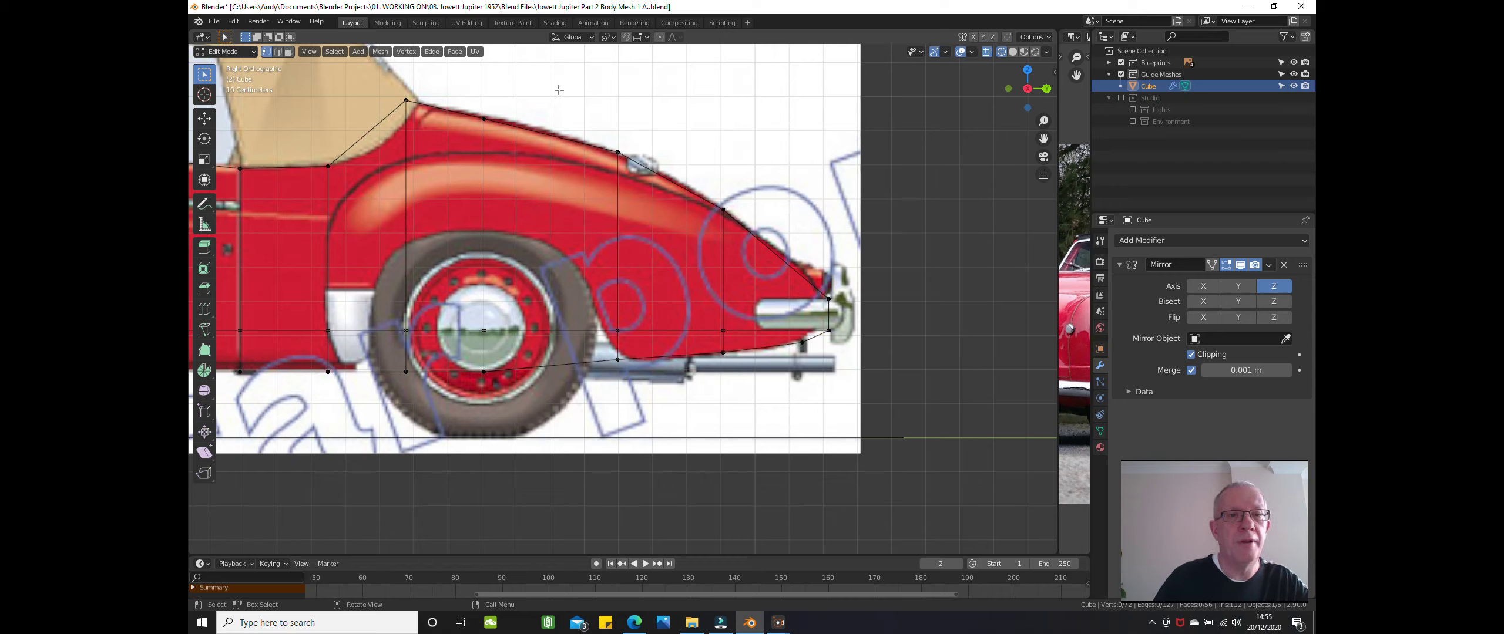
key(b)
drag(385, 86, 453, 101)
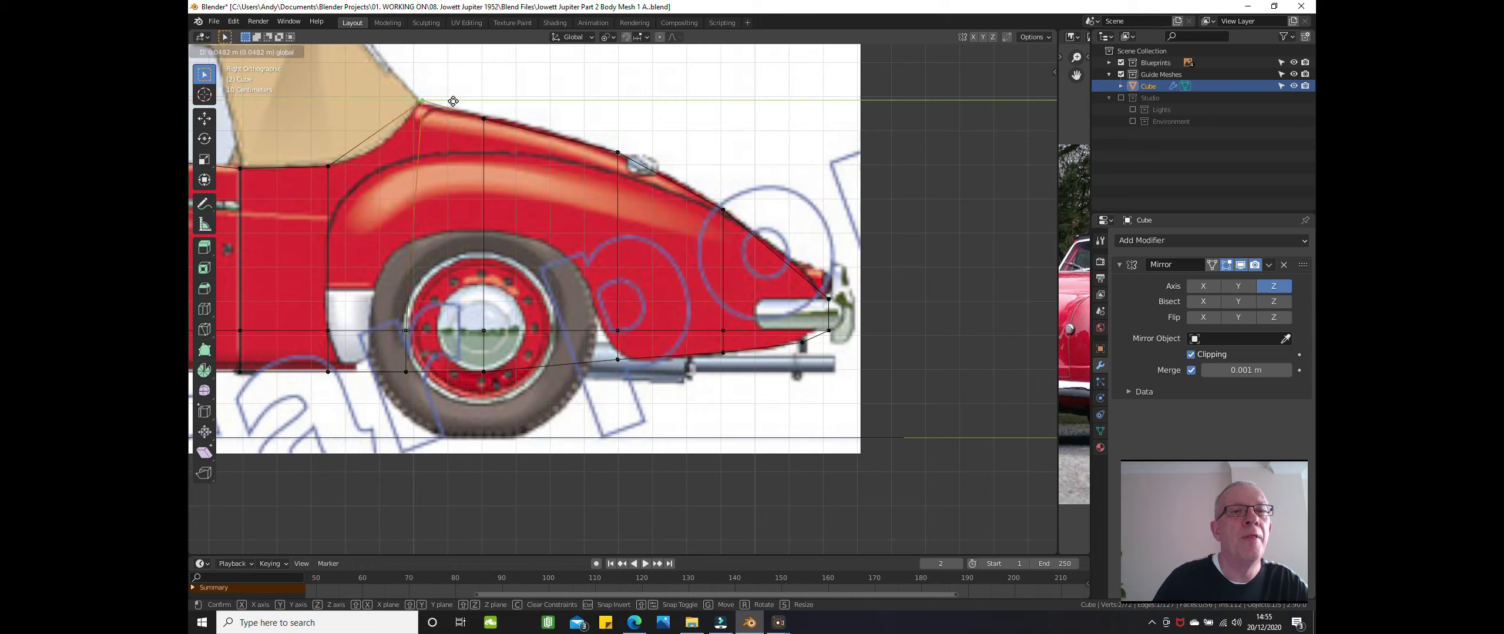
drag(453, 101, 435, 98)
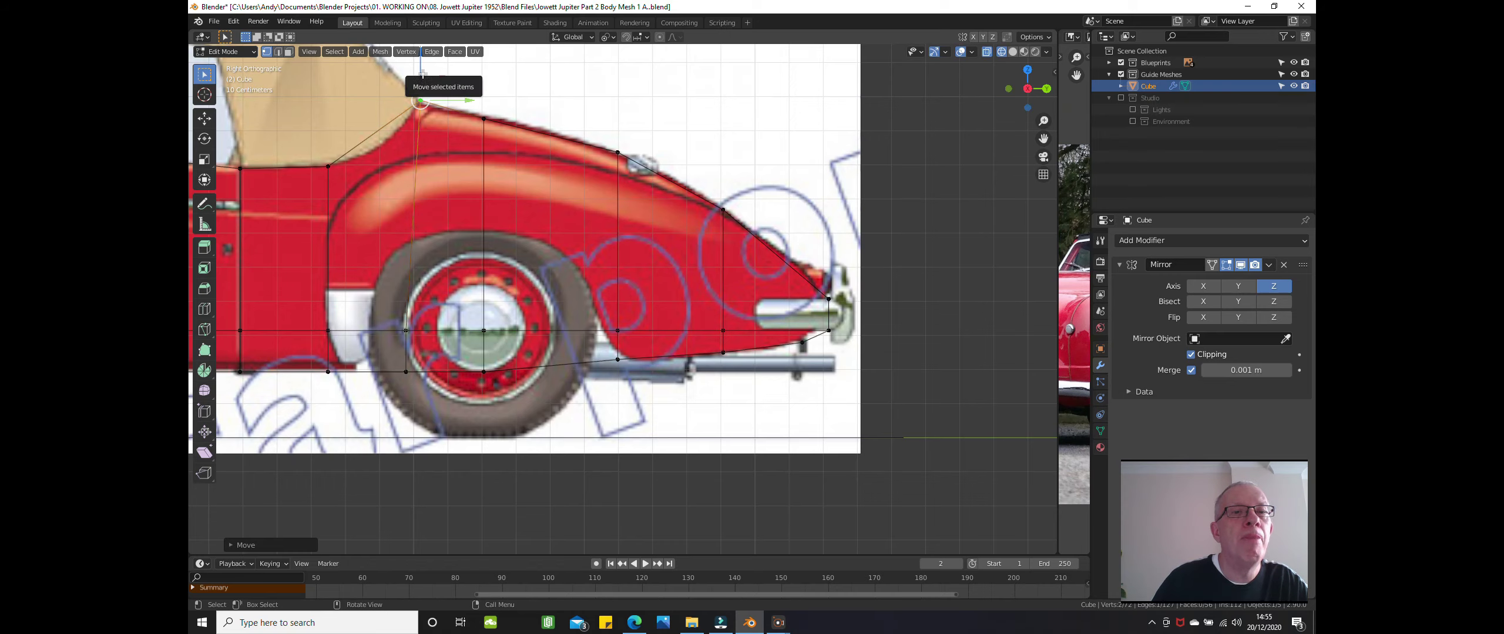
- Move the bottom vertices between the two wheels vertically to the sill's lower edge
scroll(448, 177, down, 2)
scroll(448, 176, down, 1)
shift+middle_drag(381, 243, 658, 247)
scroll(541, 234, up, 2)
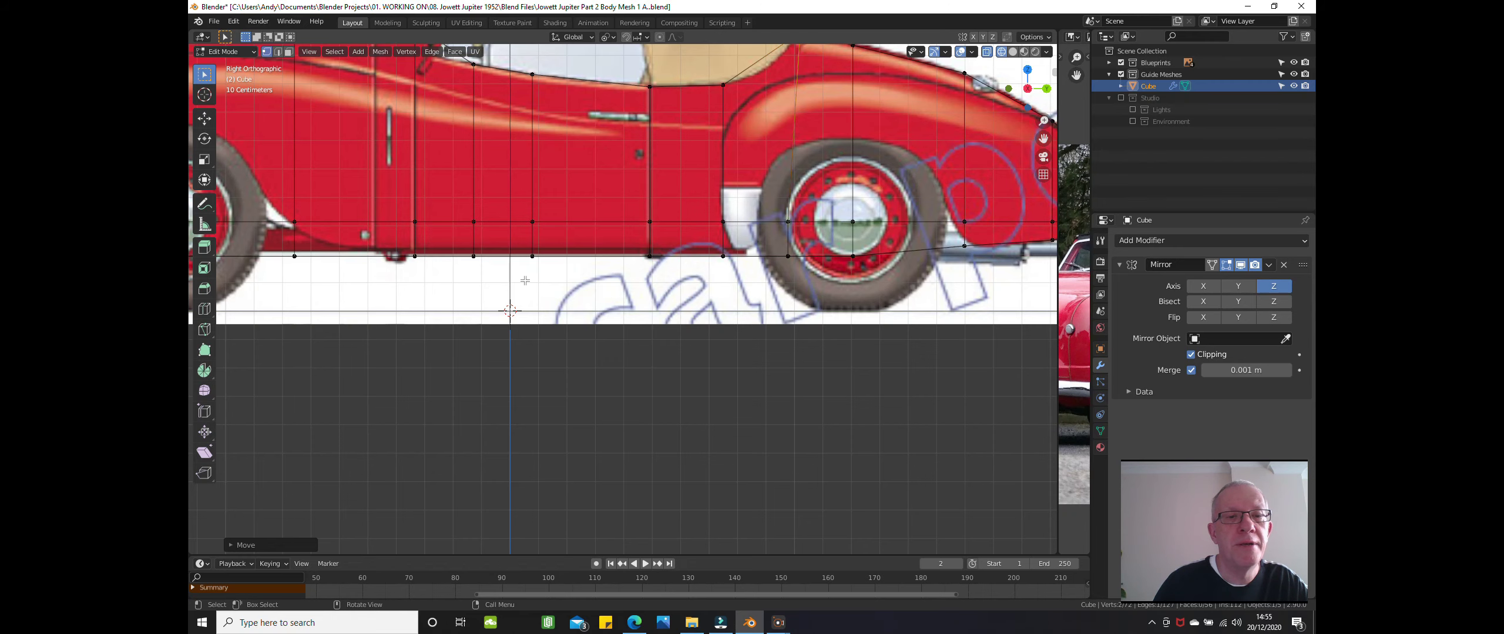
scroll(527, 282, down, 1)
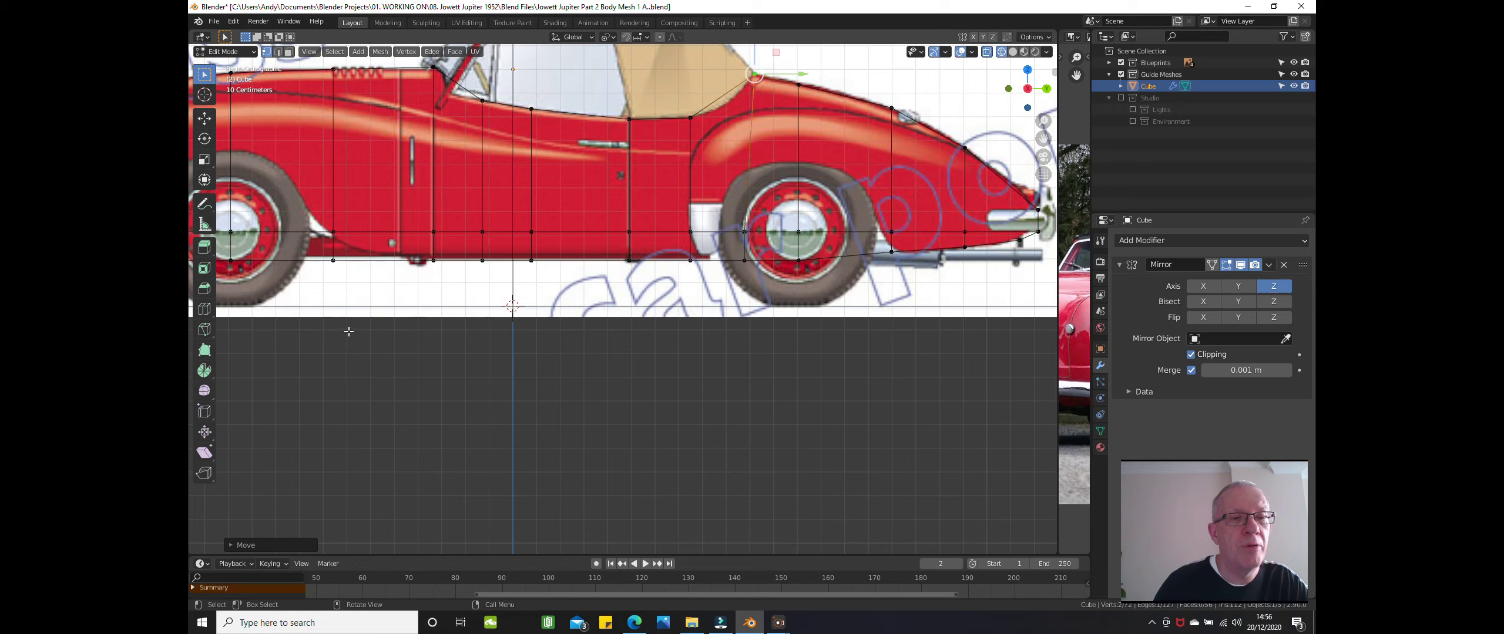
key(alt+a)
key(b)
drag(316, 249, 720, 336)
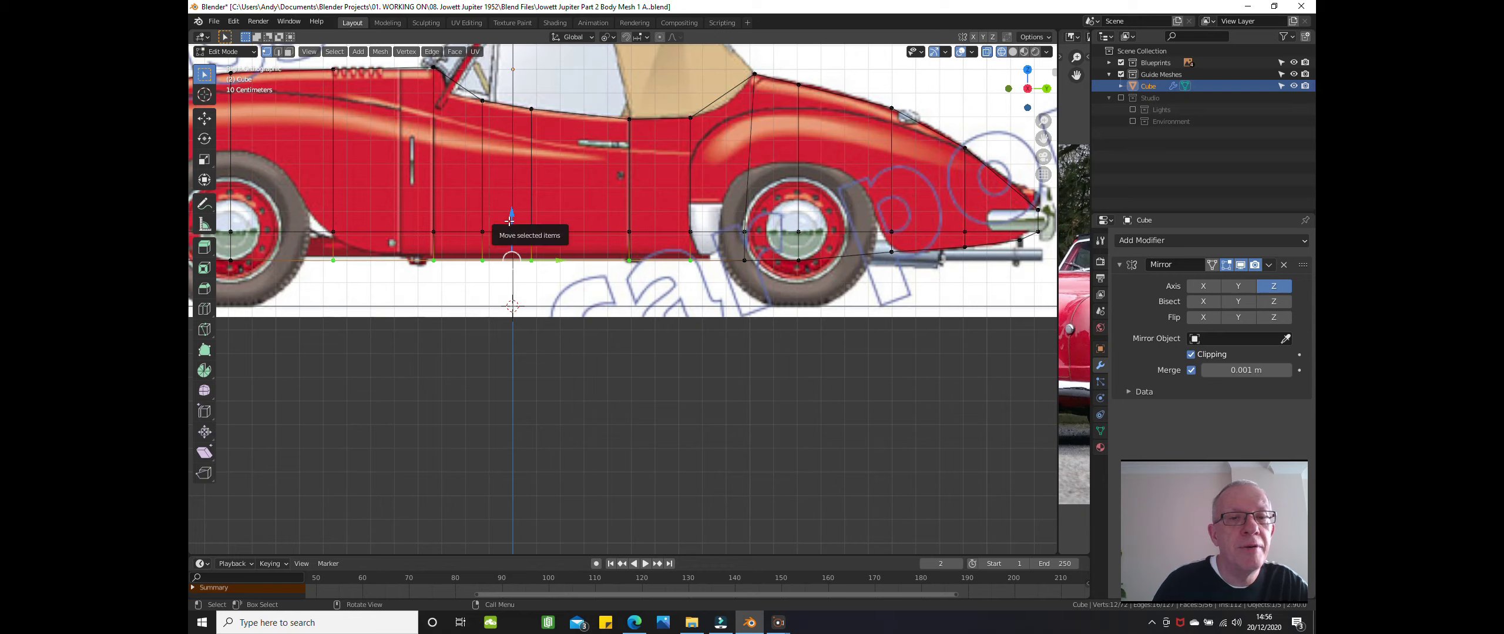
drag(510, 222, 510, 251)
- Raise the bottom vertices of the loop just behind the front wheel to the sill's lower edge, and deselect them
scroll(393, 339, down, 2)
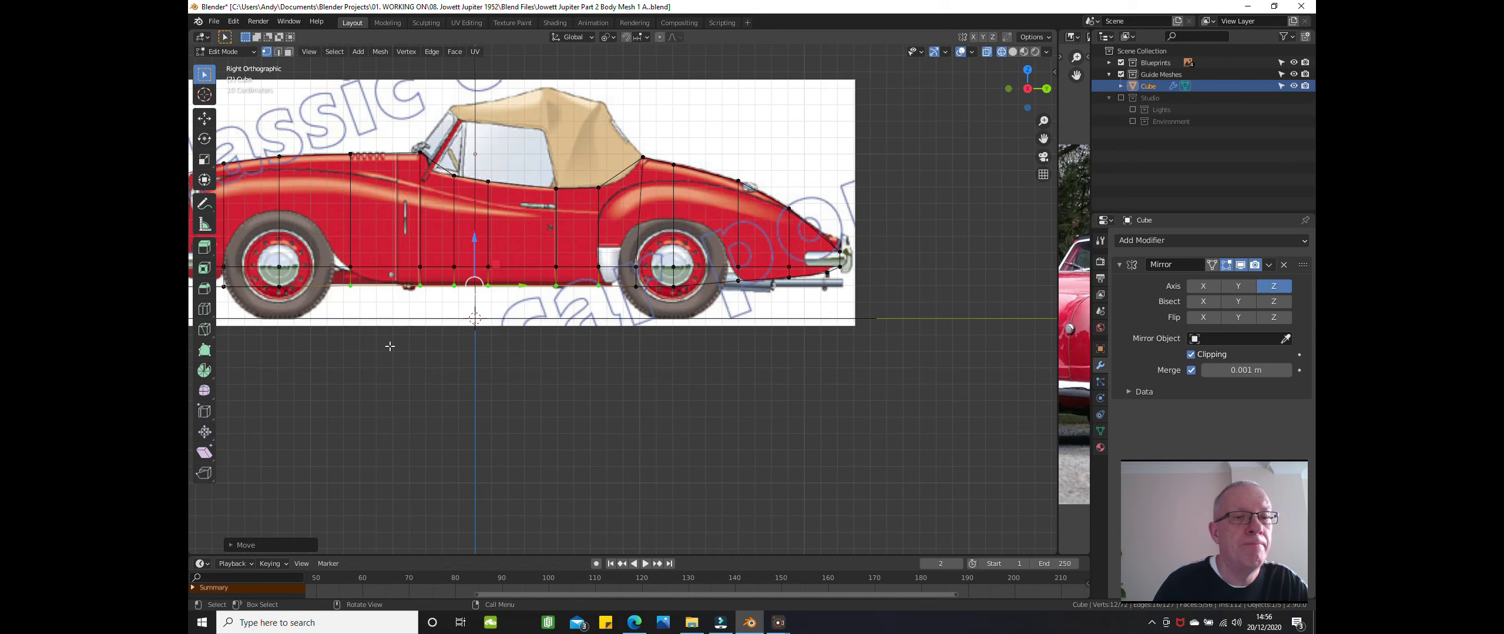
shift+middle_drag(393, 339, 535, 347)
scroll(505, 338, up, 4)
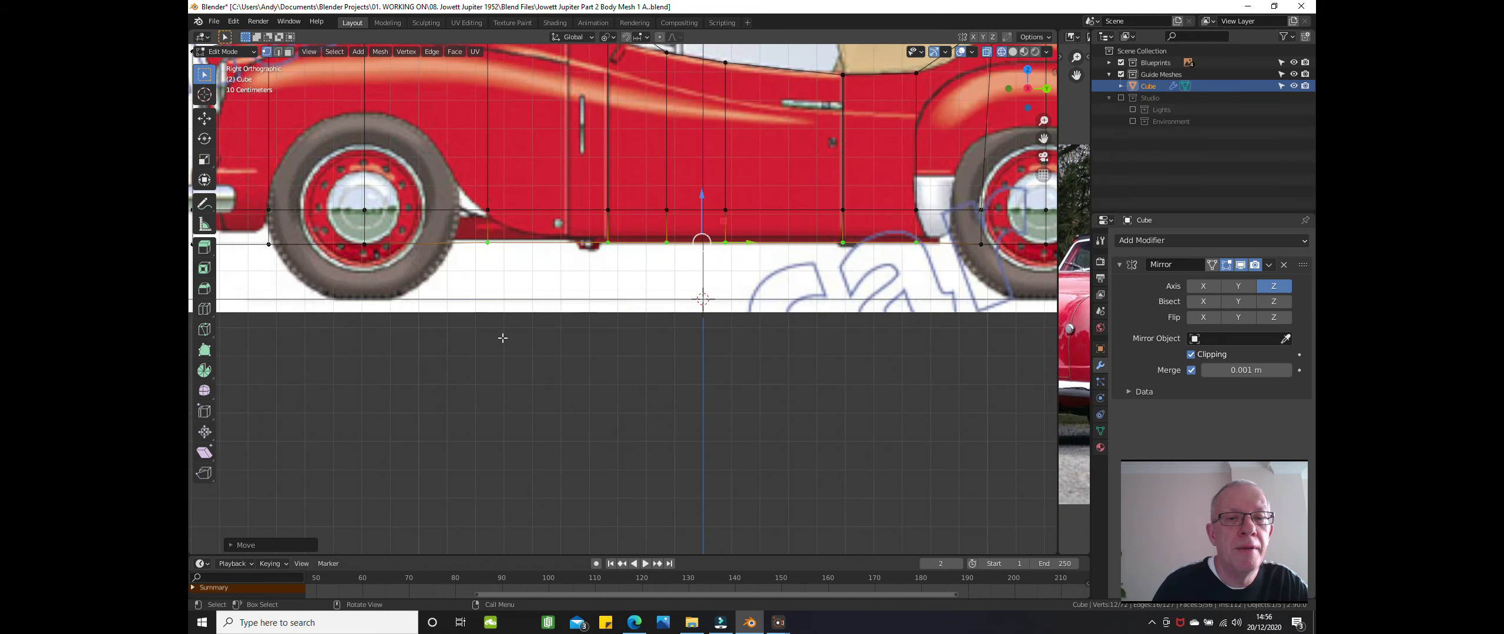
click(484, 319)
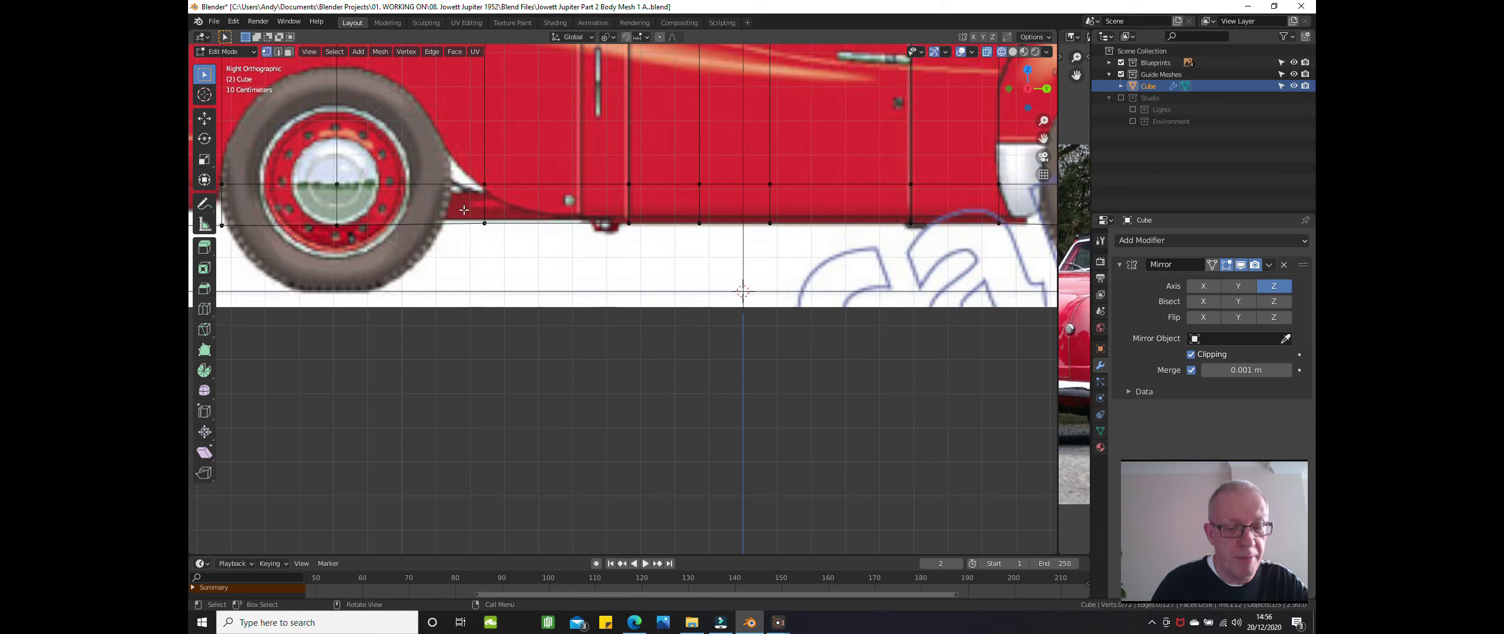
key(b)
drag(463, 209, 485, 240)
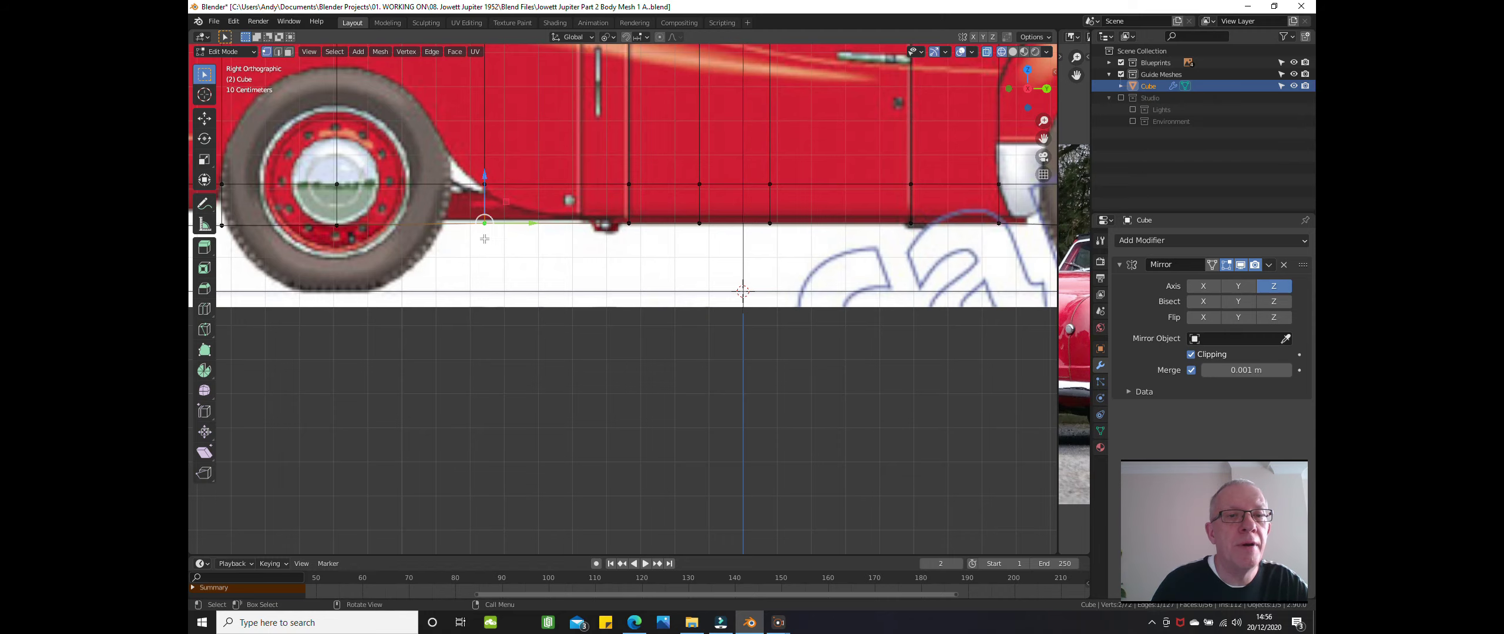
drag(485, 175, 484, 181)
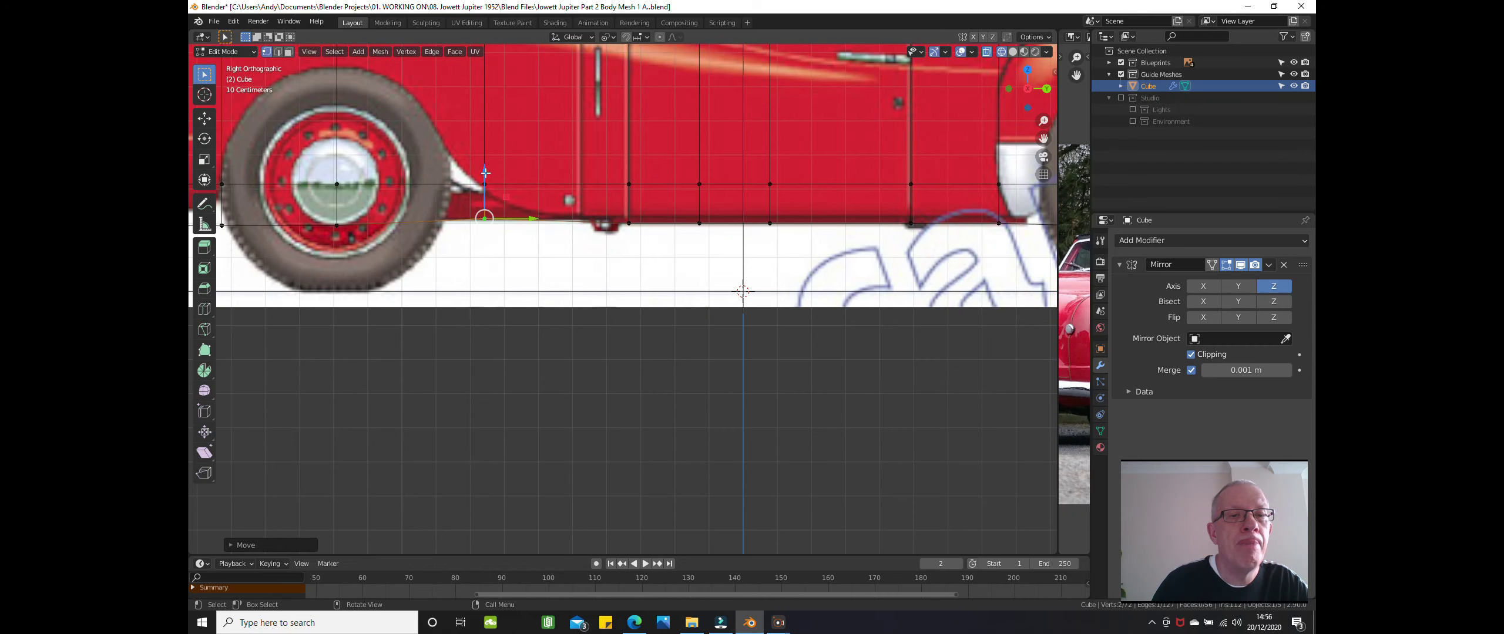
key(alt+a)
- Raise the bottom vertices ahead of the front wheel to the front body's lower edge
scroll(459, 357, down, 2)
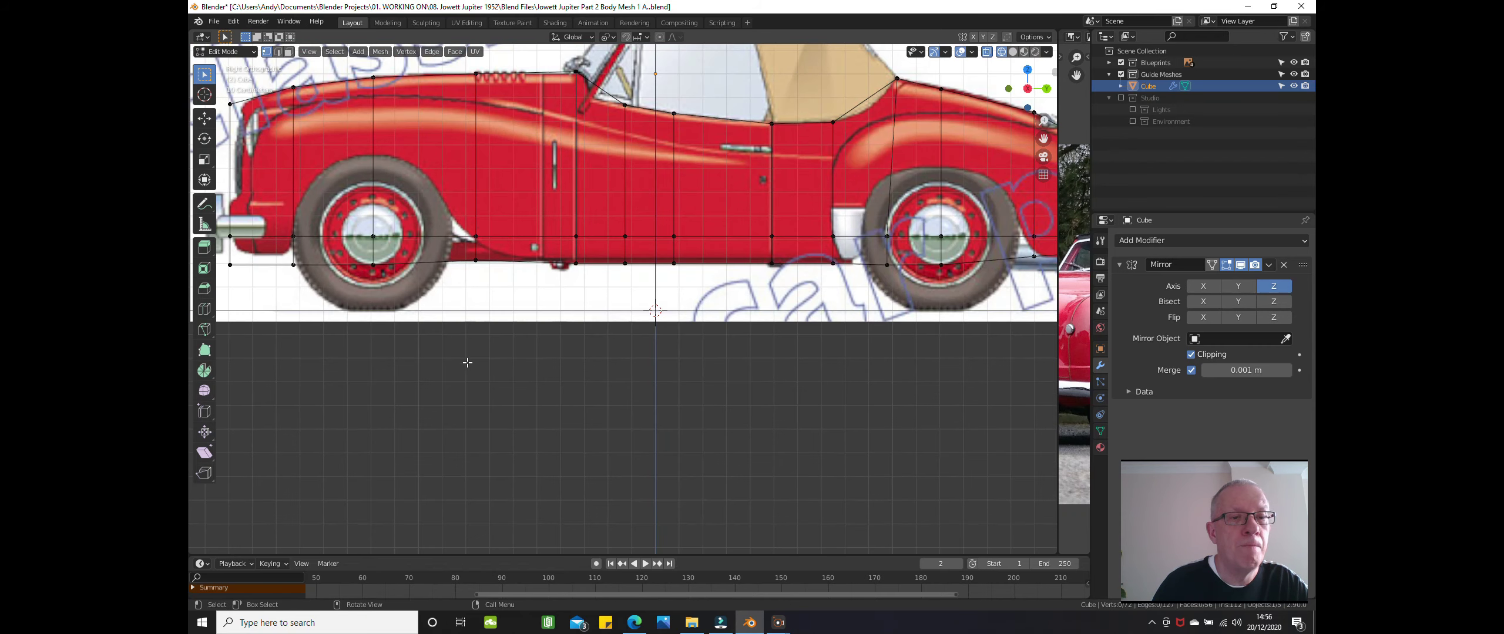
shift+middle_drag(466, 368, 540, 371)
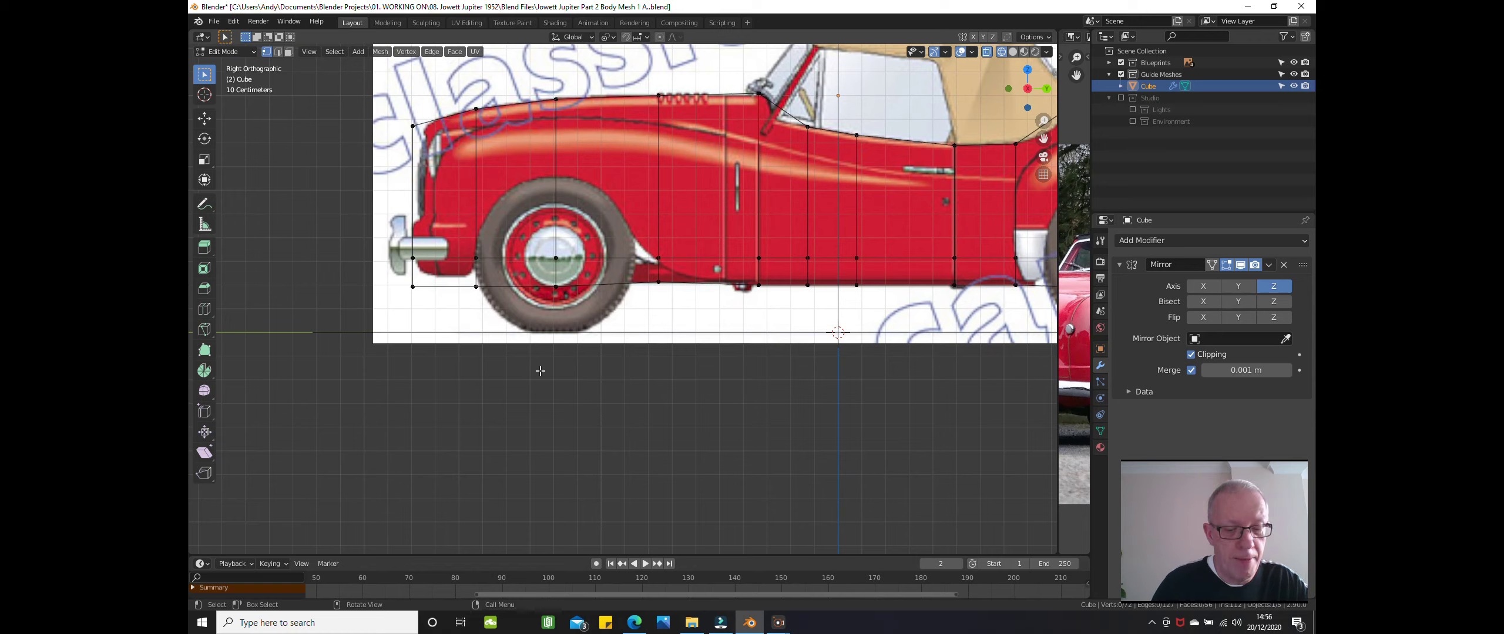
key(b)
drag(397, 269, 483, 345)
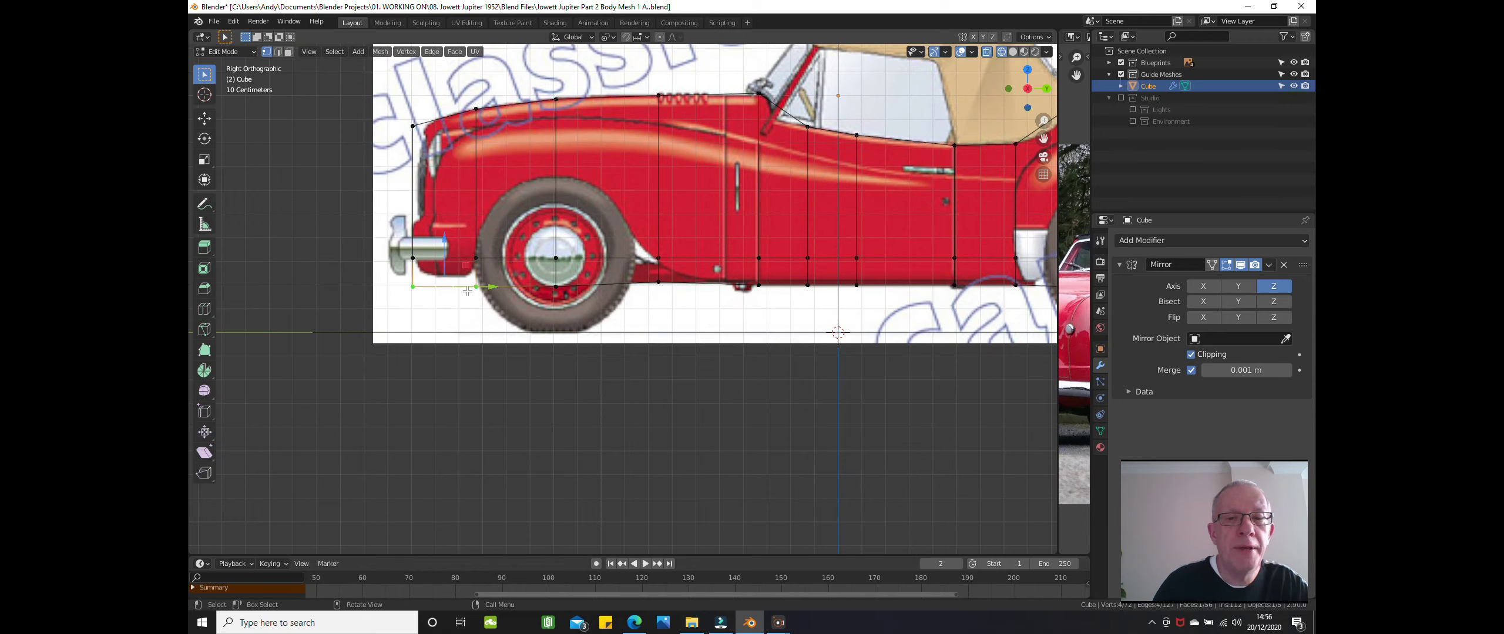
drag(442, 244, 477, 253)
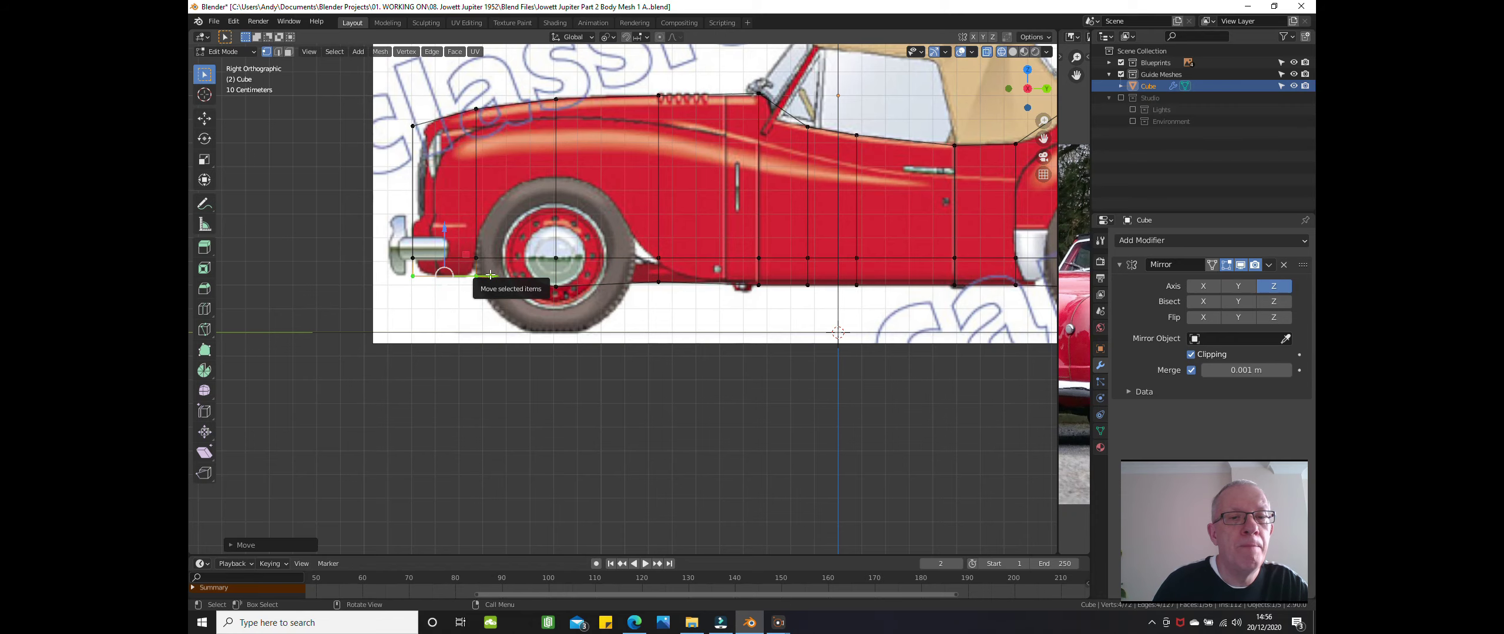
- Shift the bottom vertices just ahead of the front wheel slightly forward, clear of the tyre's front edge
scroll(459, 314, up, 1)
click(459, 314)
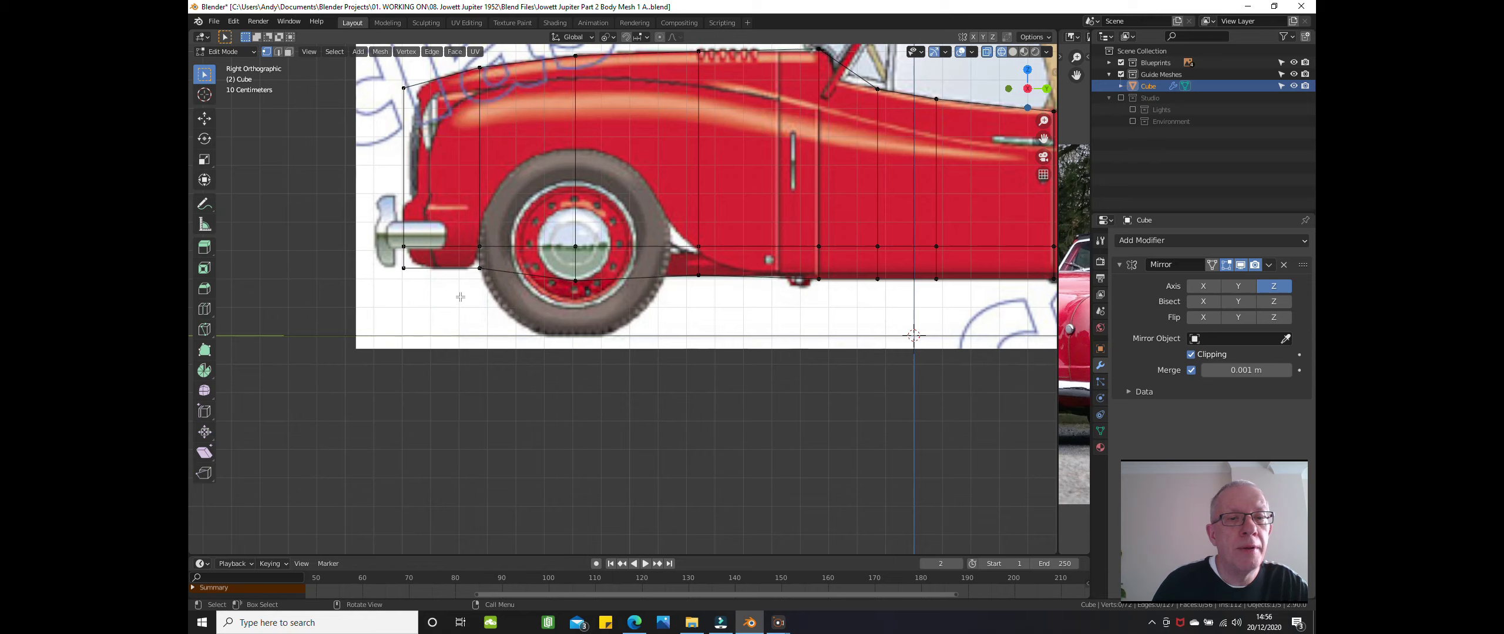
scroll(458, 296, up, 1)
click(483, 263)
drag(532, 262, 511, 262)
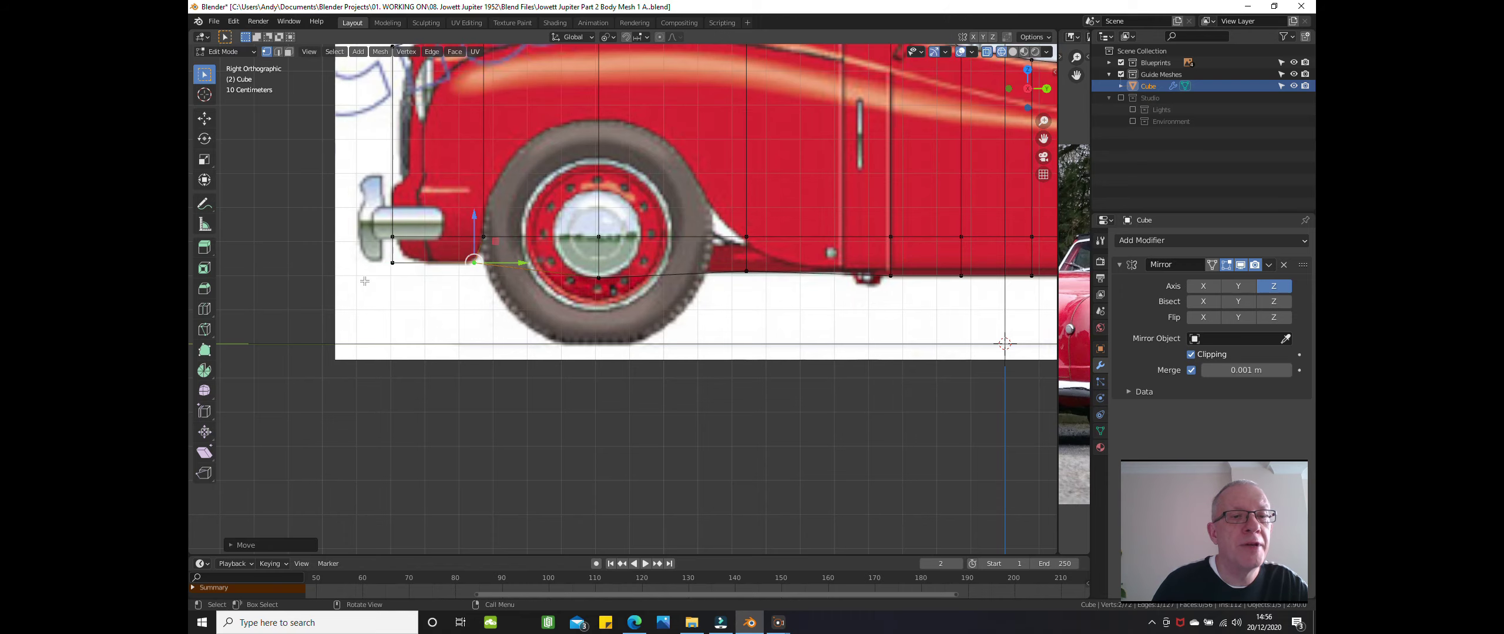
- Move the bottom vertices at the mesh's front end rearward to the body's lower front corner behind the bumper
click(391, 286)
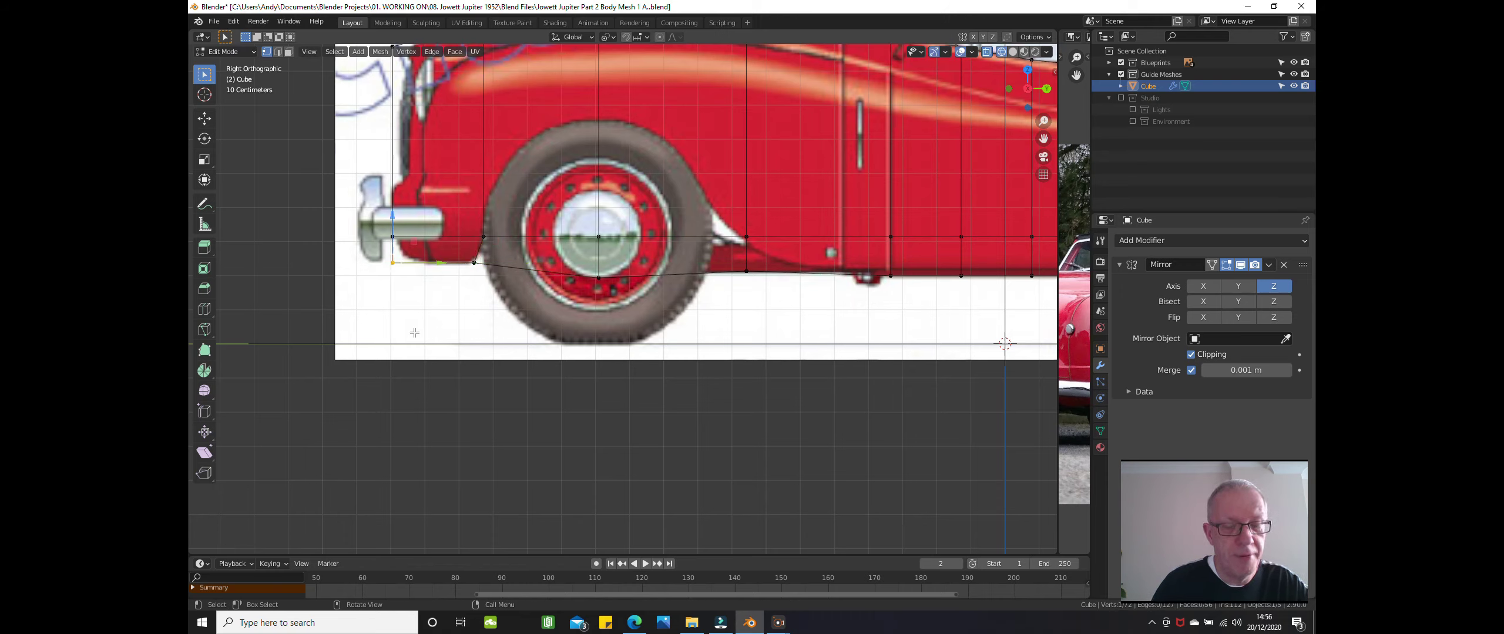
key(b)
drag(377, 256, 407, 233)
scroll(460, 281, down, 2)
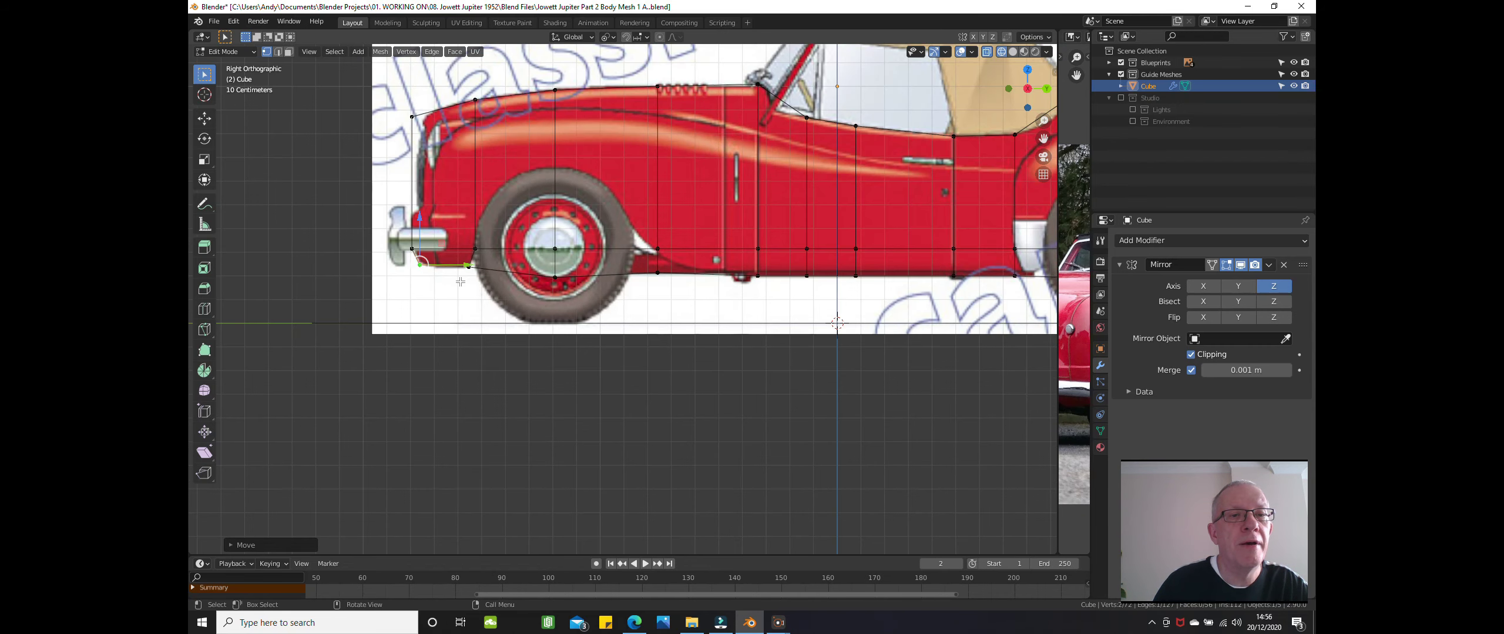
- Move the top vertices at the mesh's front end about 0.045 m rearward to the bonnet's front corner, and deselect them
click(395, 138)
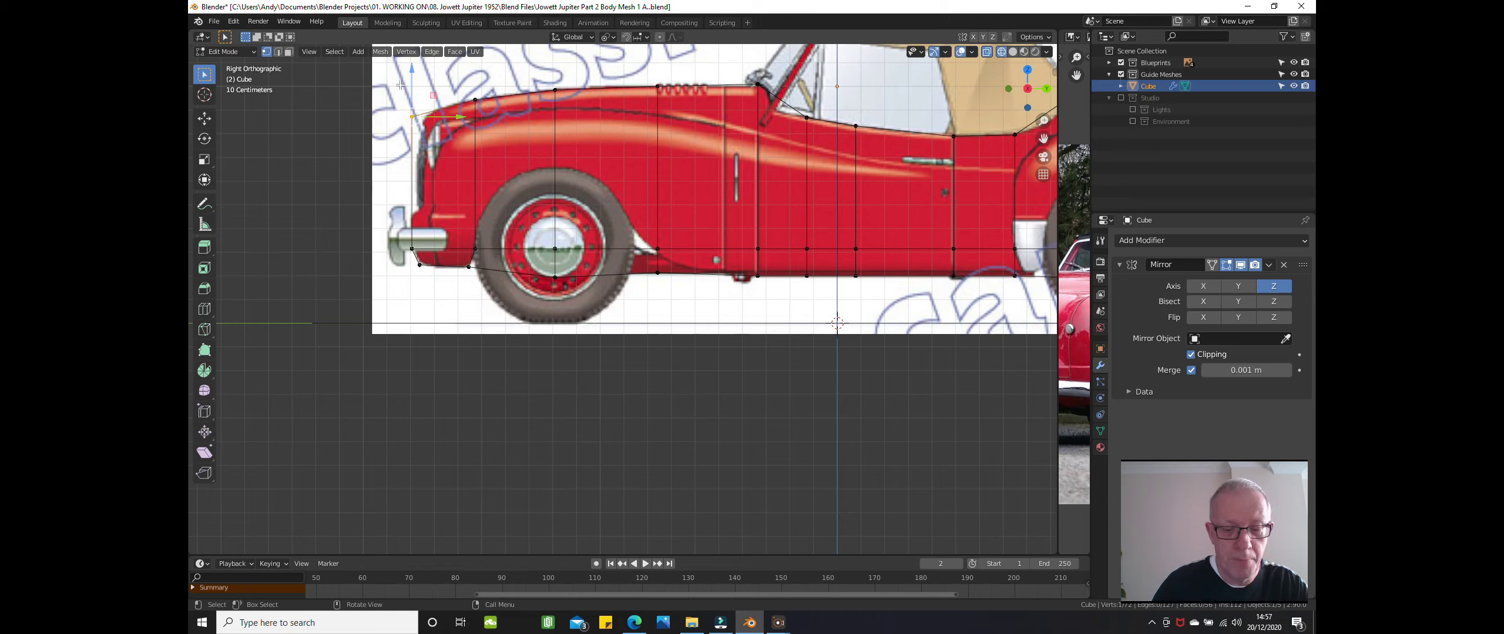
key(b)
drag(399, 85, 463, 119)
drag(467, 119, 472, 122)
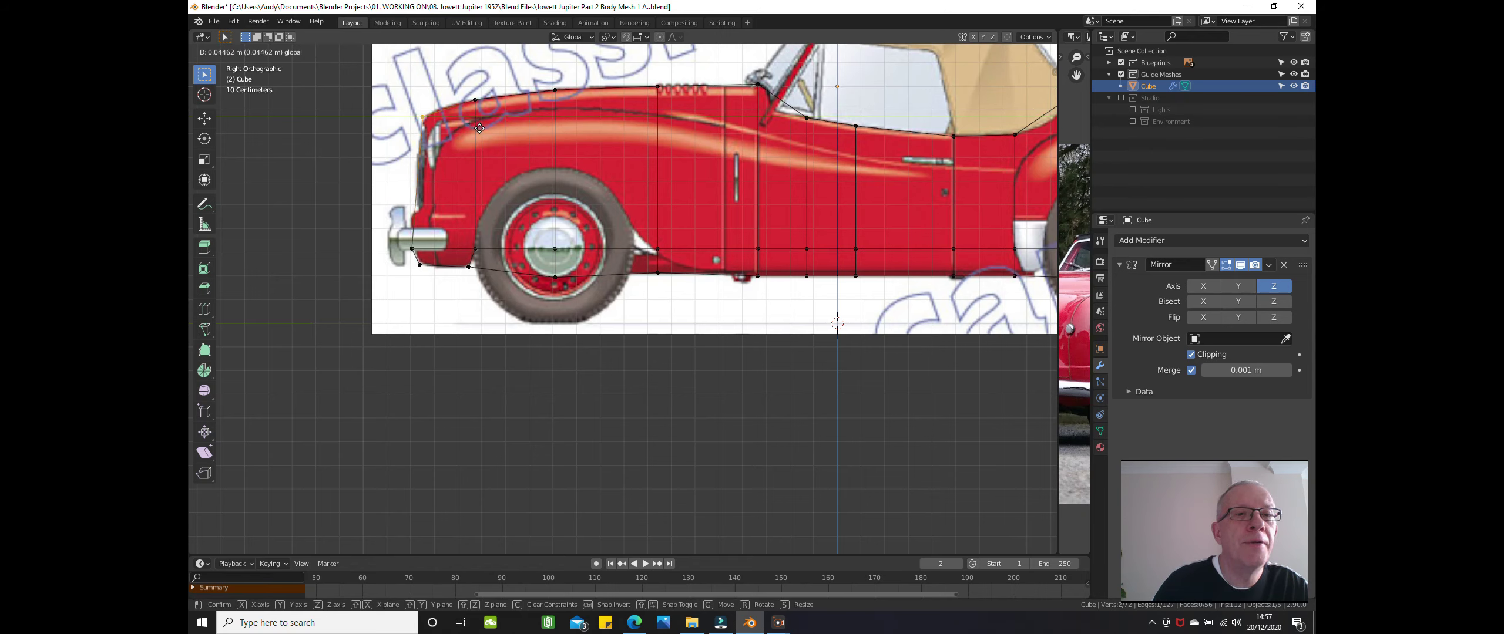
drag(479, 128, 480, 129)
scroll(527, 327, down, 6)
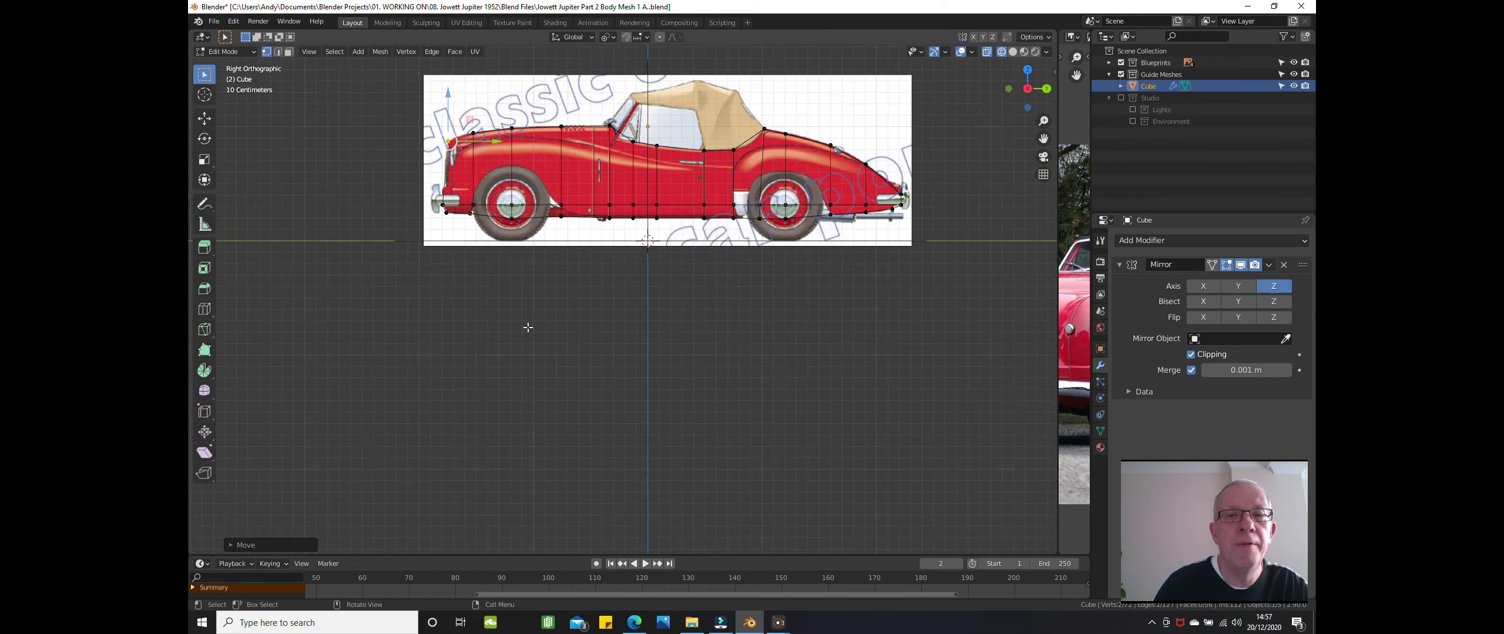
shift+middle_drag(515, 322, 543, 417)
scroll(473, 325, up, 3)
click(531, 383)
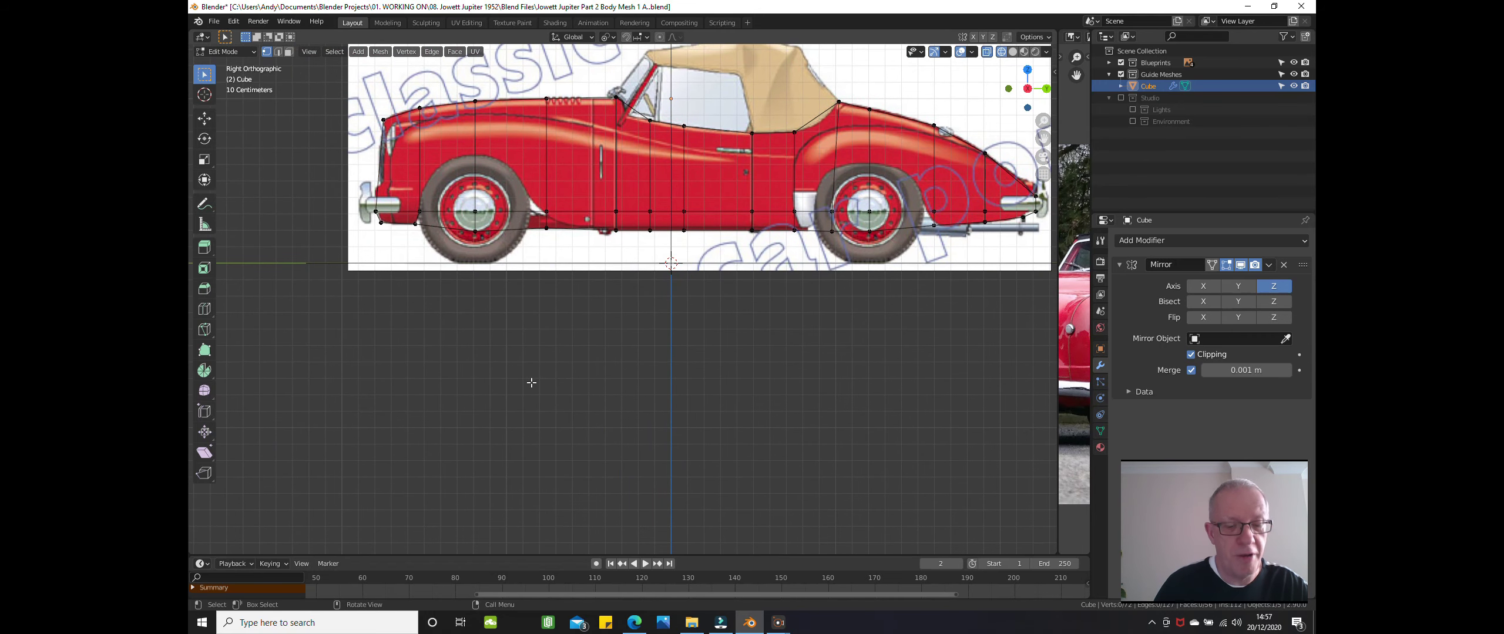
- Switch the viewport shading to Solid and inspect the guide mesh in perspective from the front side
key(z)
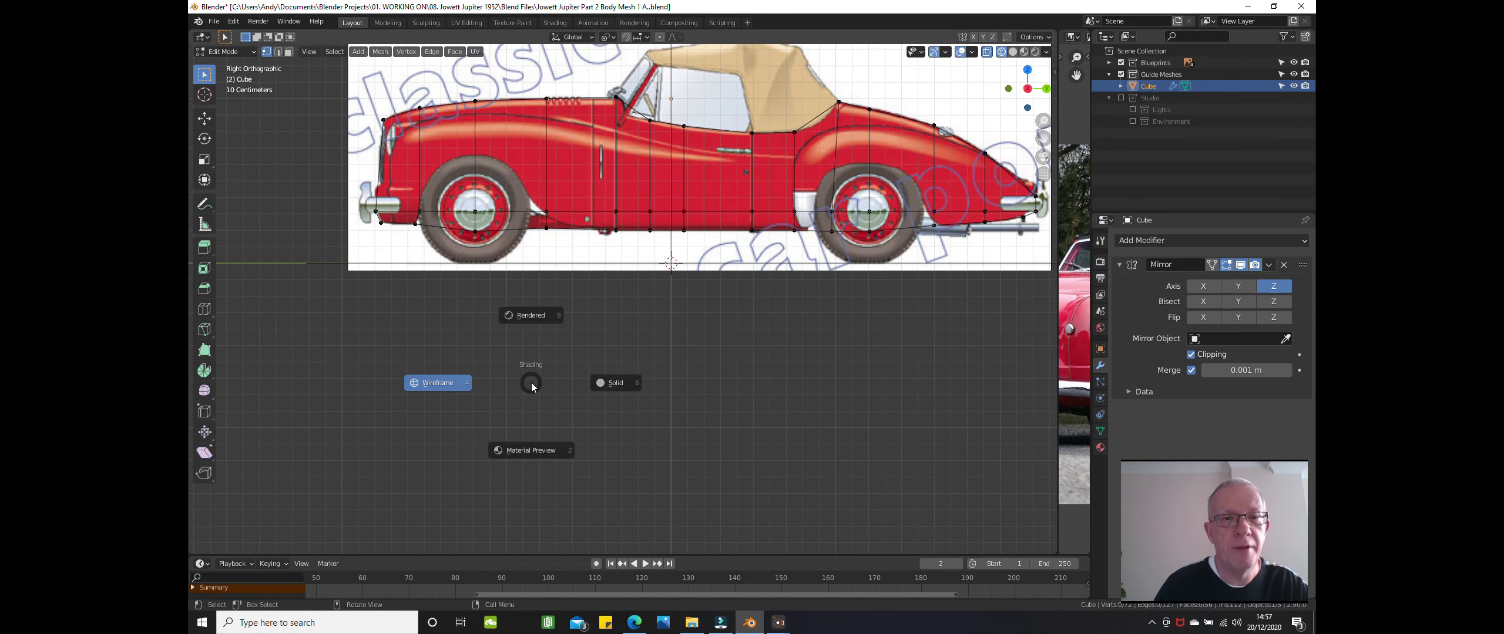
click(608, 374)
scroll(608, 374, down, 2)
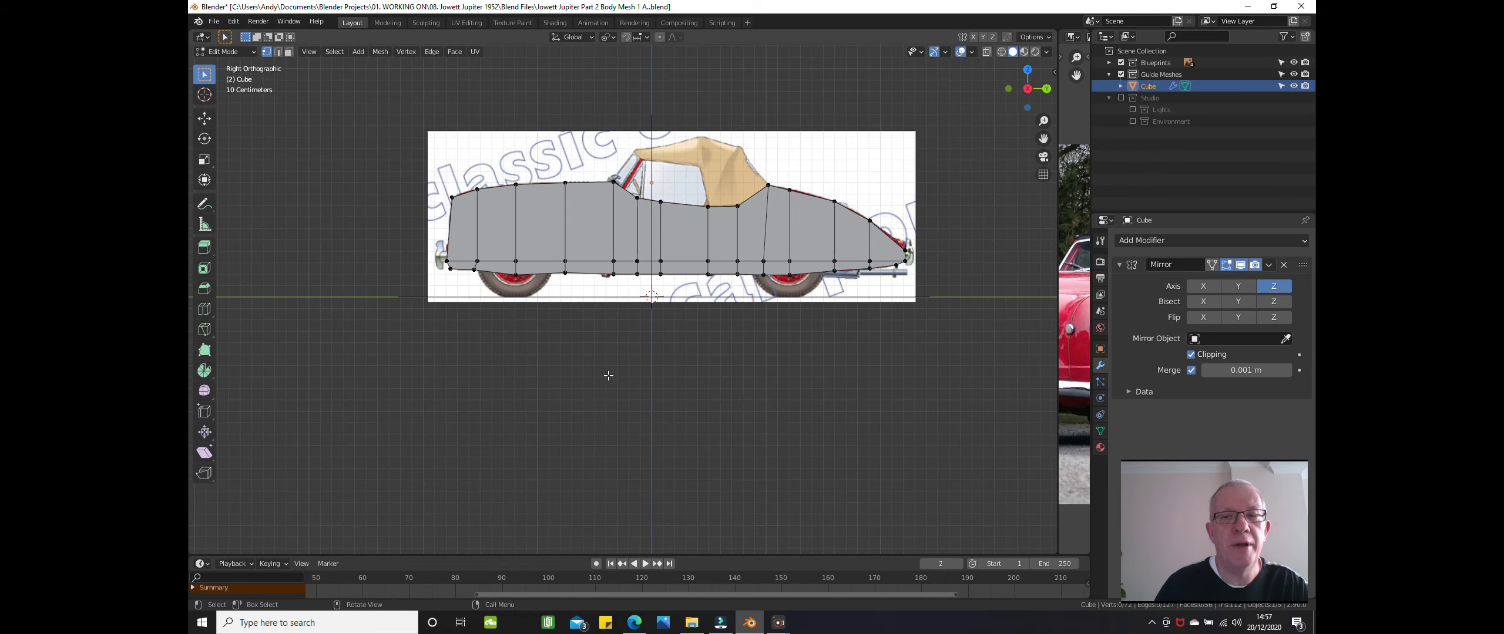
middle_drag(609, 373, 628, 393)
mouse_move(796, 252)
middle_down()
mouse_move(834, 276)
mouse_move(816, 260)
middle_up()
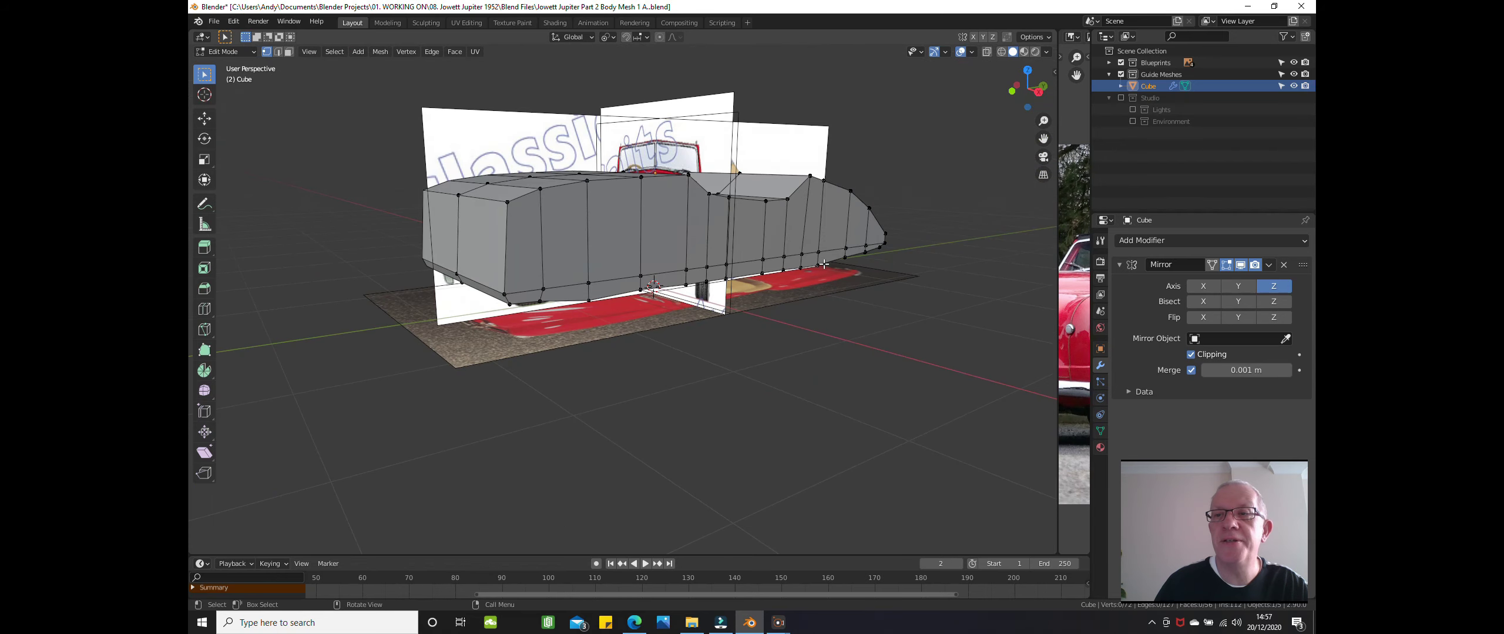
- Rename the Cube object in the Guide Meshes collection to Body_Guide
double_click(1151, 85)
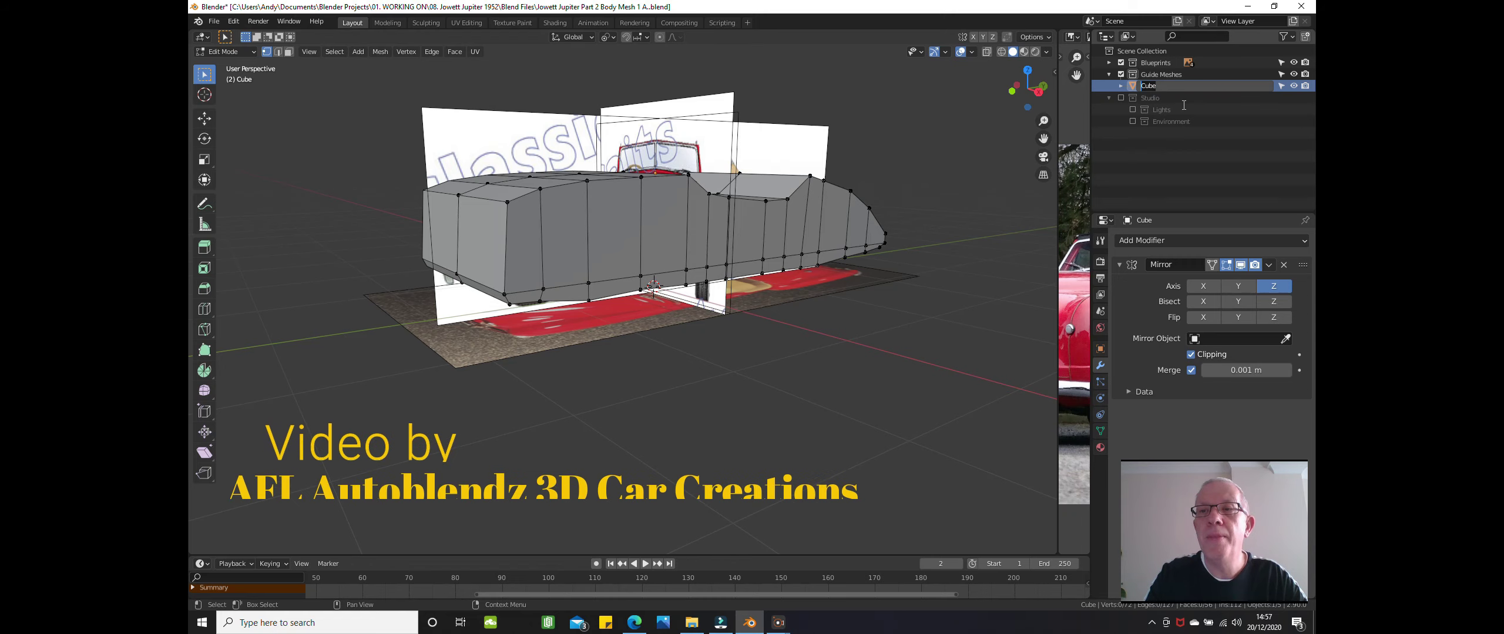
text(Body_Guid)
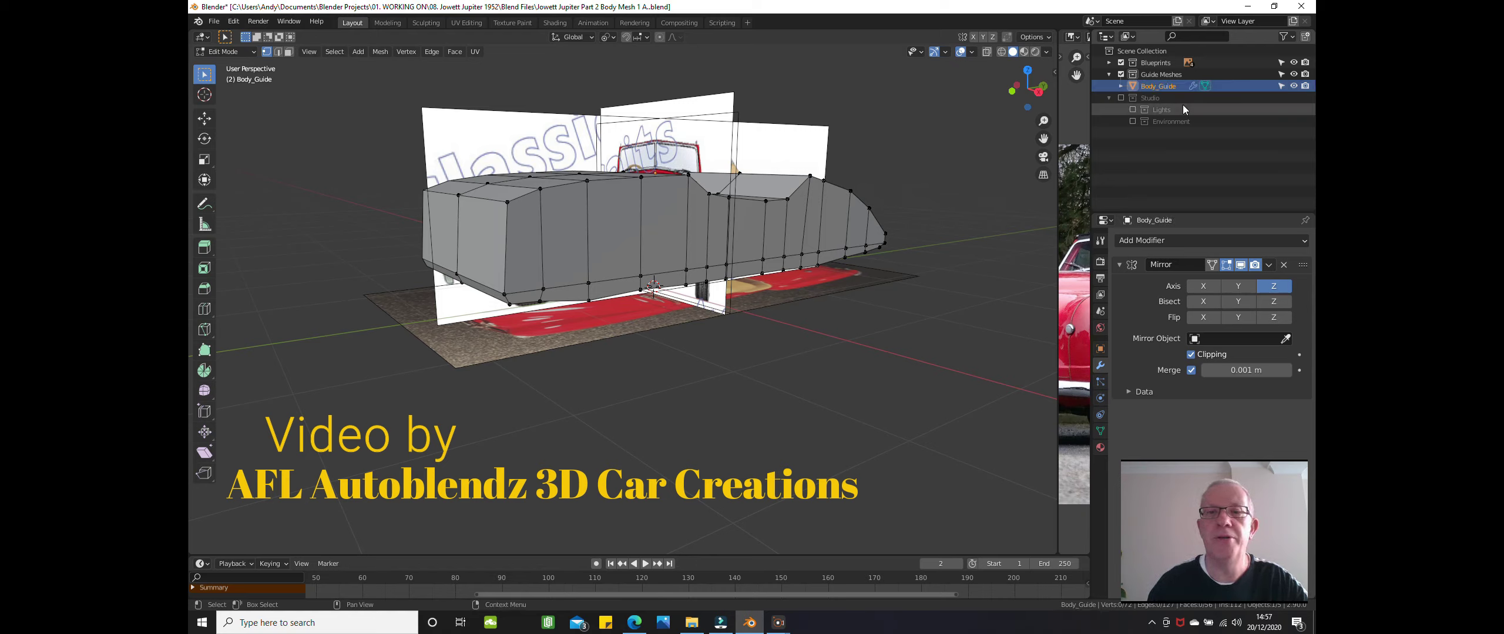
key(Return)
middle_drag(734, 270, 869, 273)
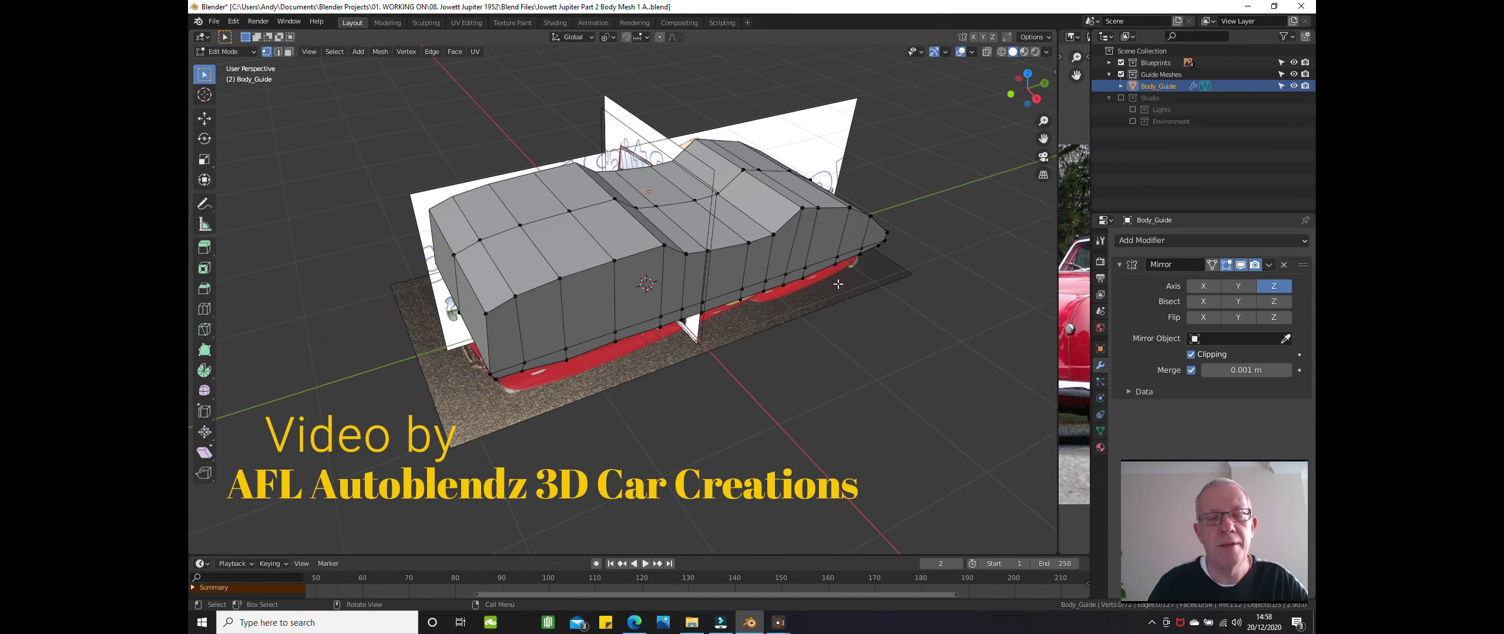
middle_drag(820, 289, 846, 270)
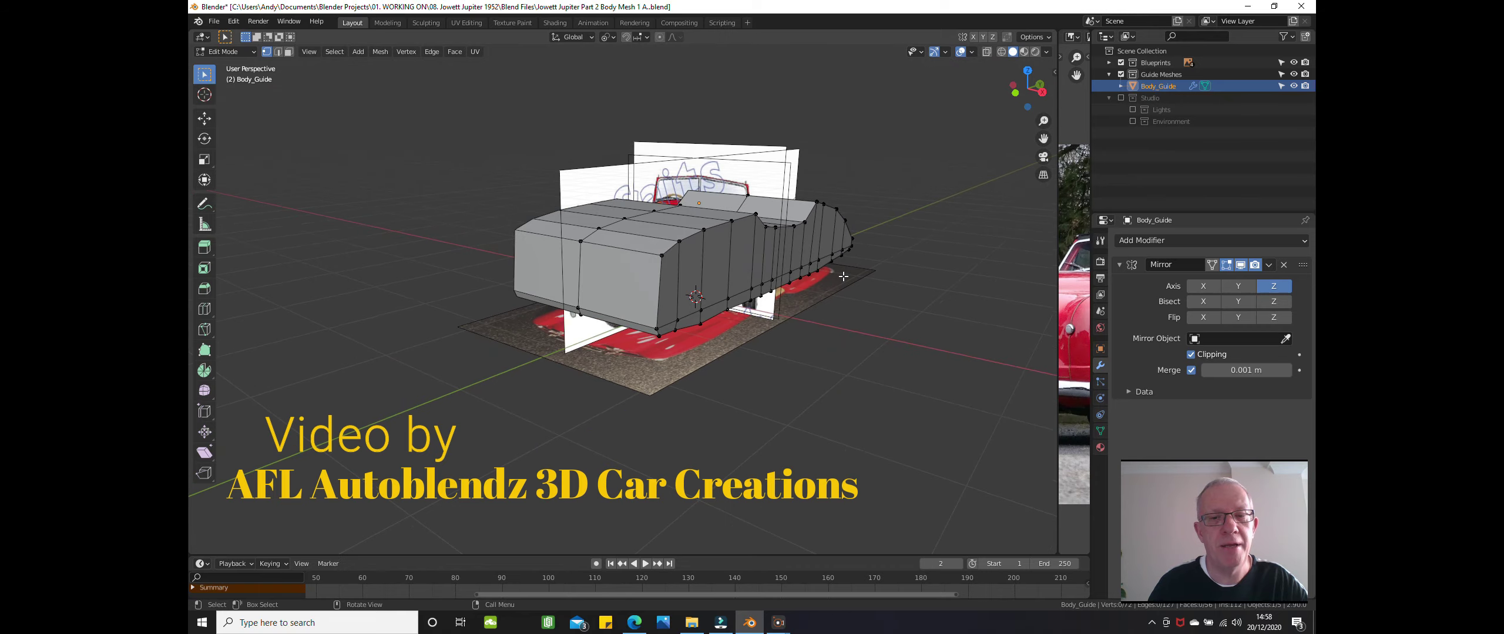